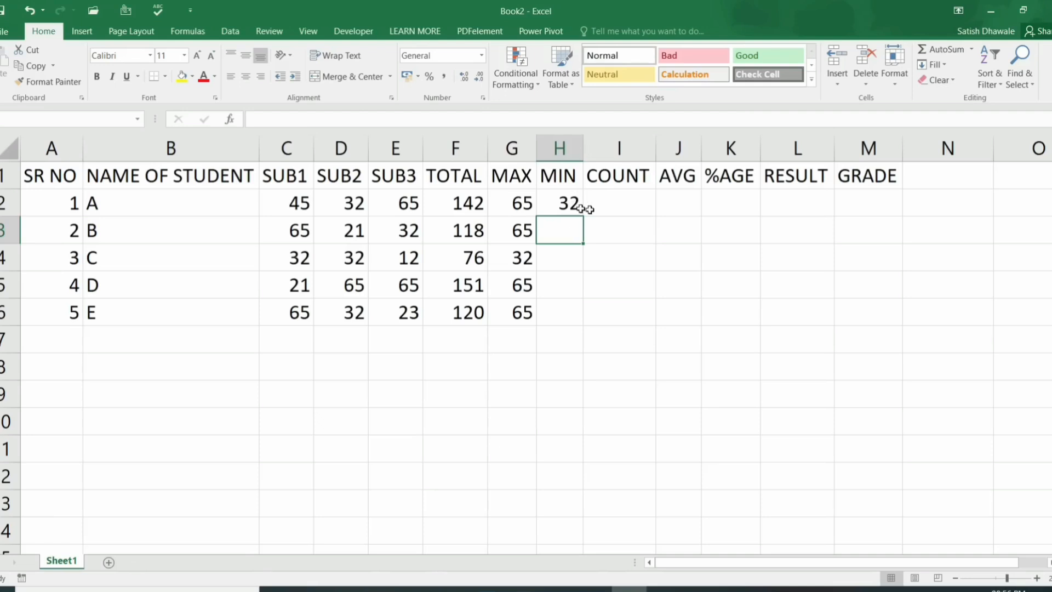
Step: Enter =COUNT(C2:E2) in I2 to count student A's three subject marks
left_click(592, 208)
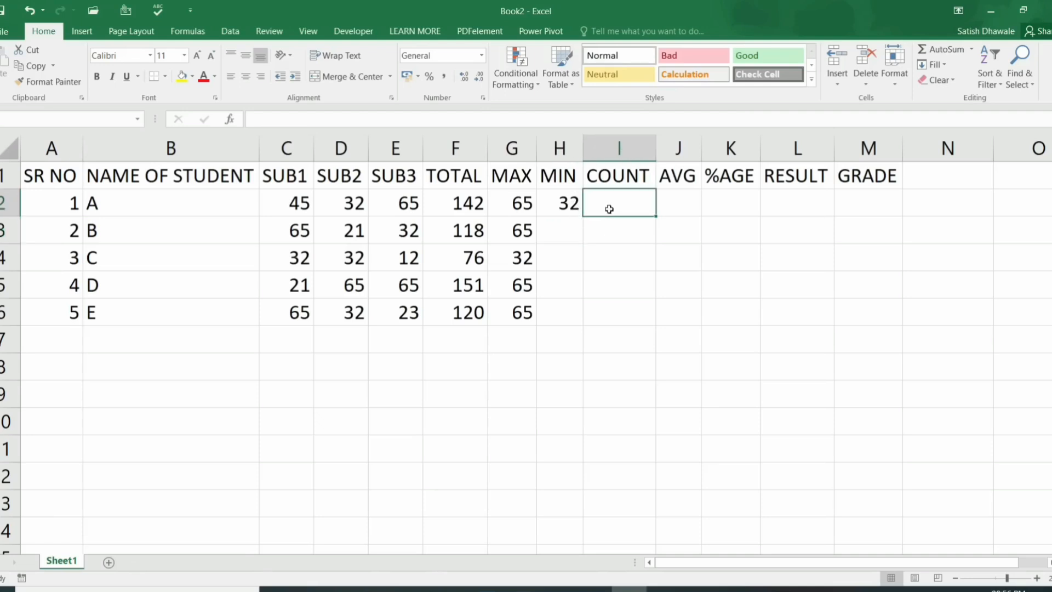
type("=COUN")
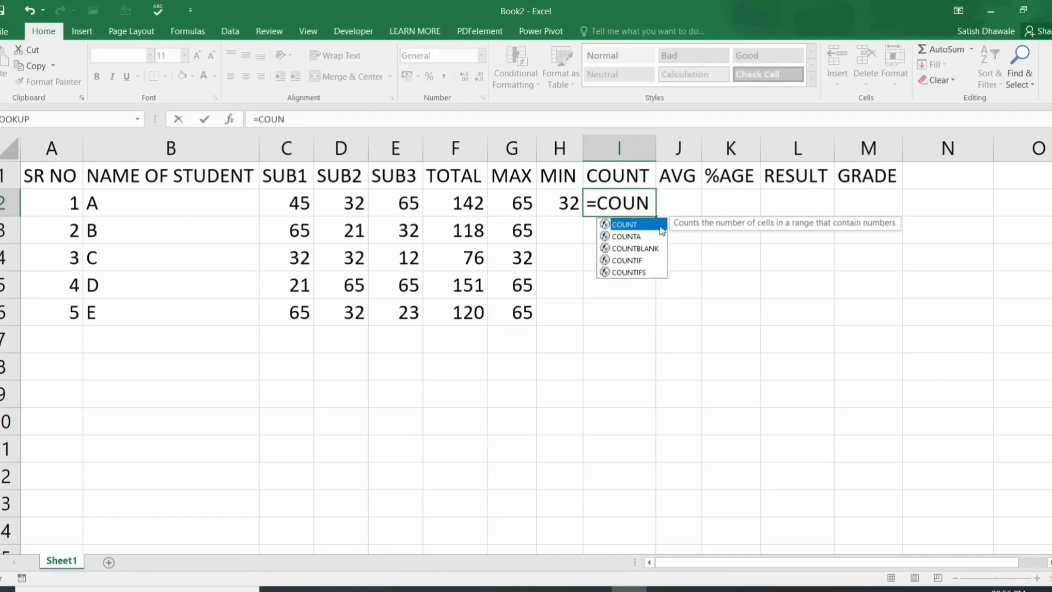
double_click(660, 227)
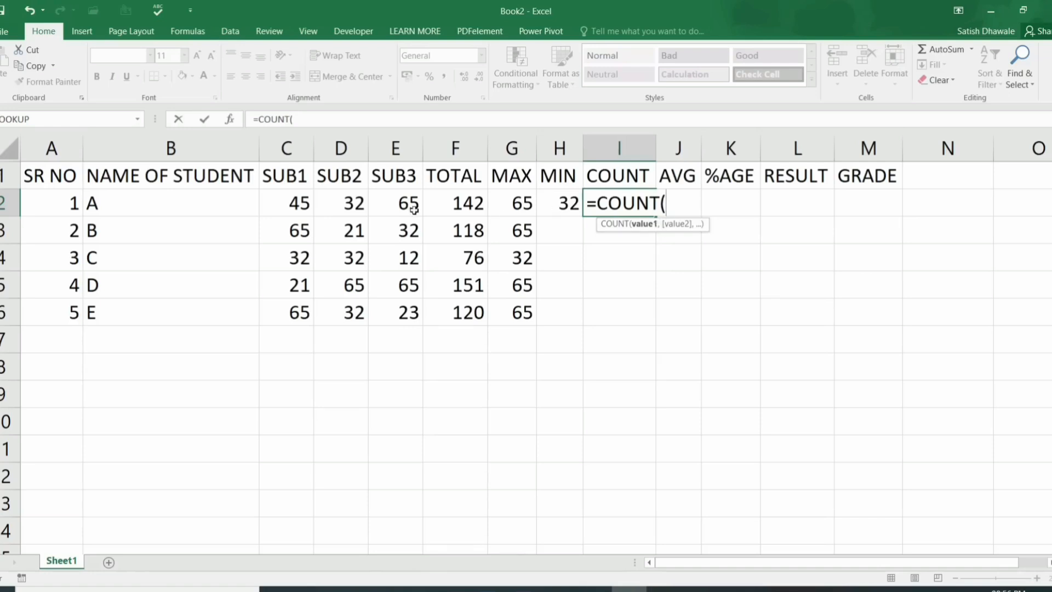
left_click_drag(301, 202, 402, 199)
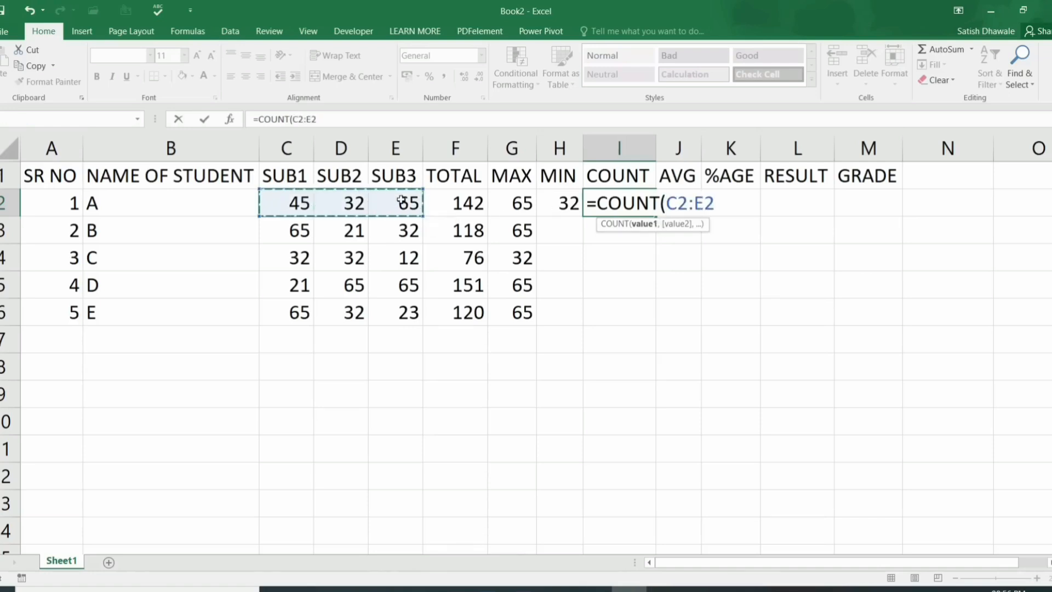
type(")")
key("Return")
Step: Fill the MIN and COUNT formulas down to row 6, then select the MAX, MIN and COUNT results
left_click_drag(562, 203, 603, 203)
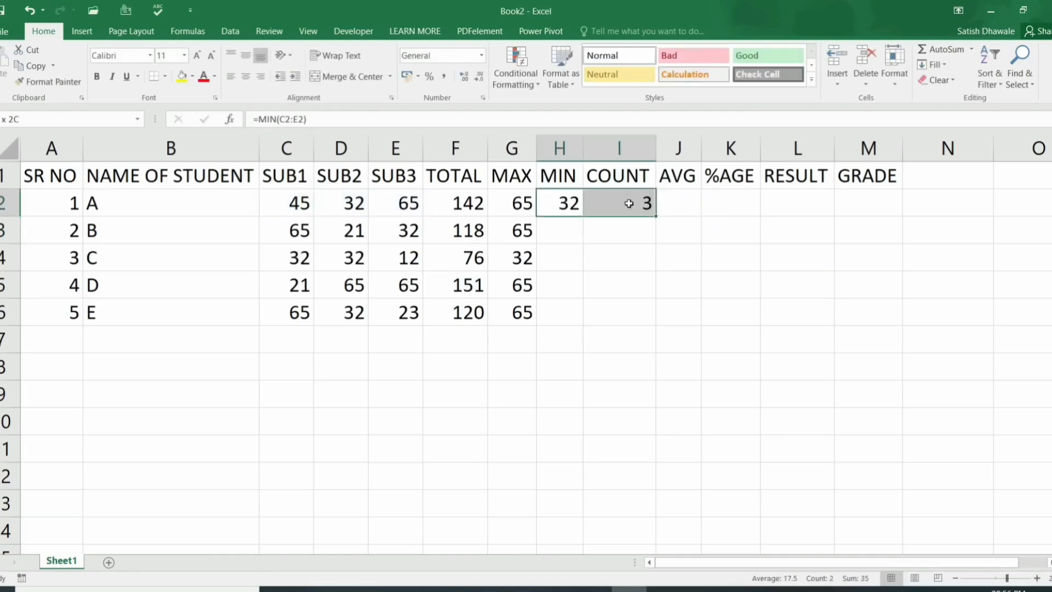
double_click(656, 216)
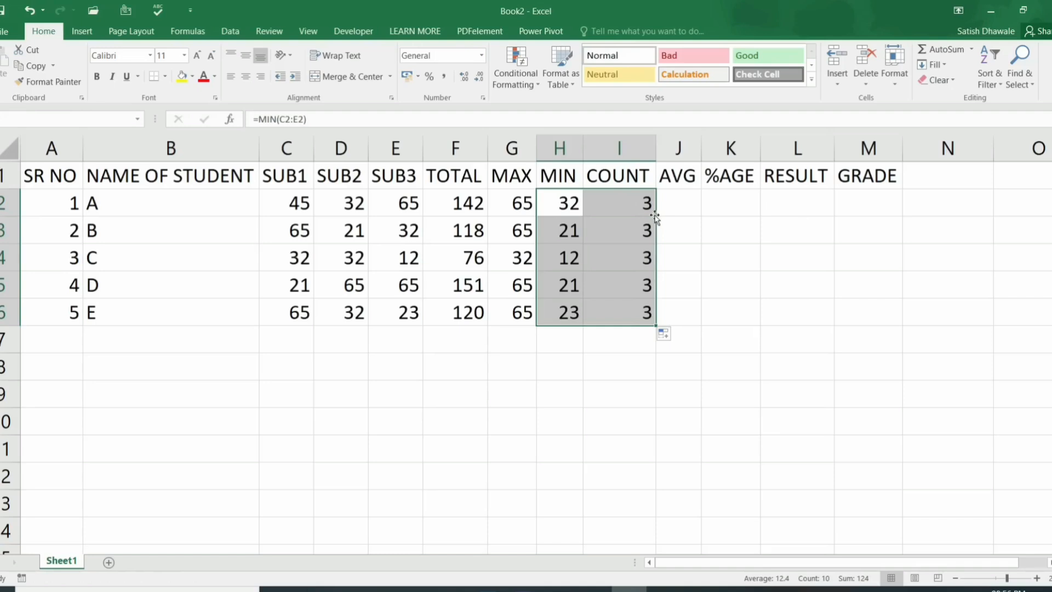
left_click(635, 201)
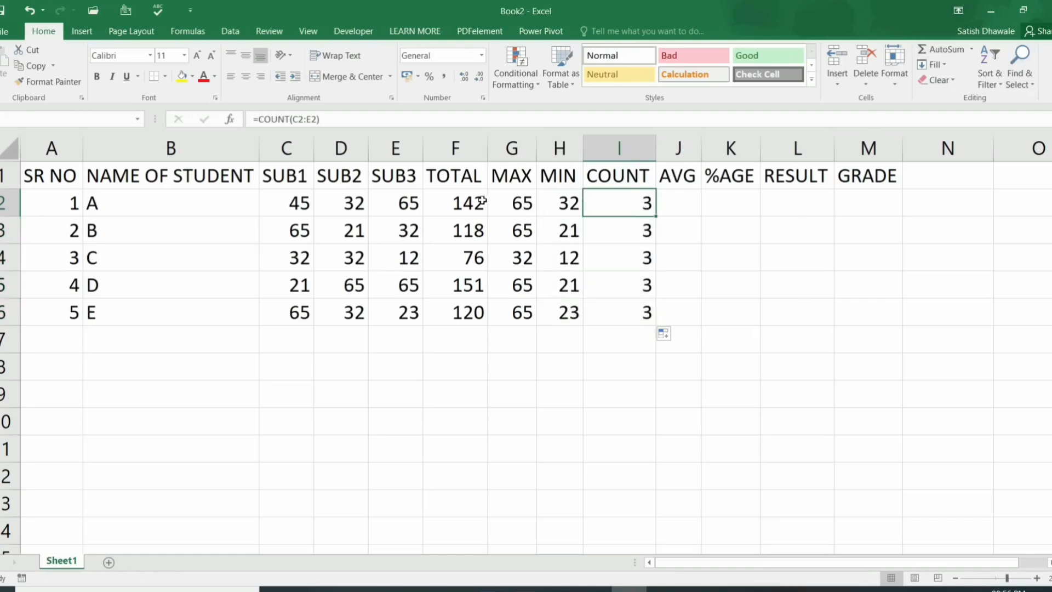
left_click_drag(476, 204, 652, 312)
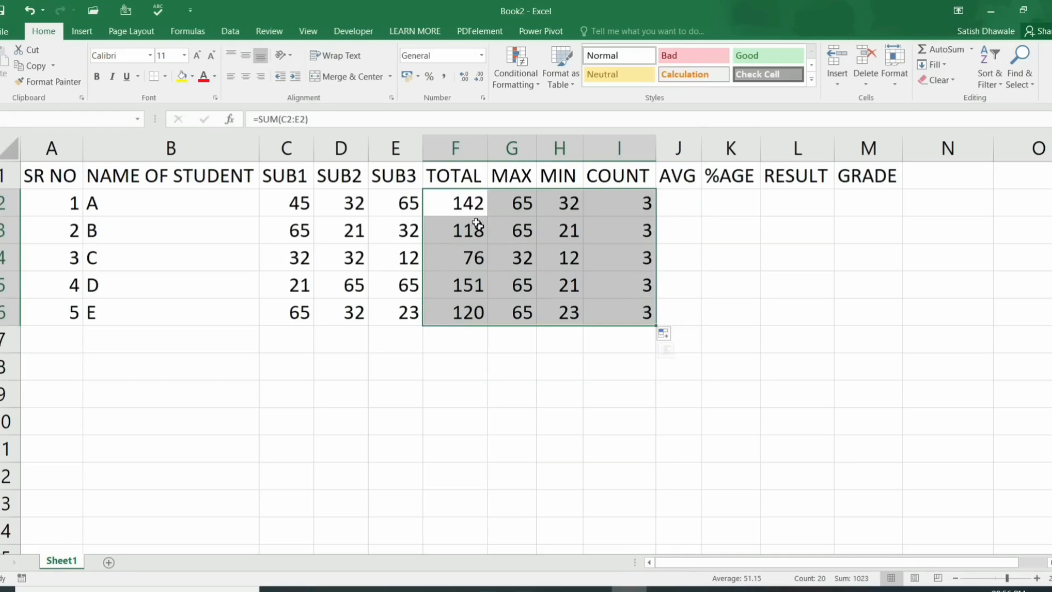
left_click_drag(470, 204, 471, 311)
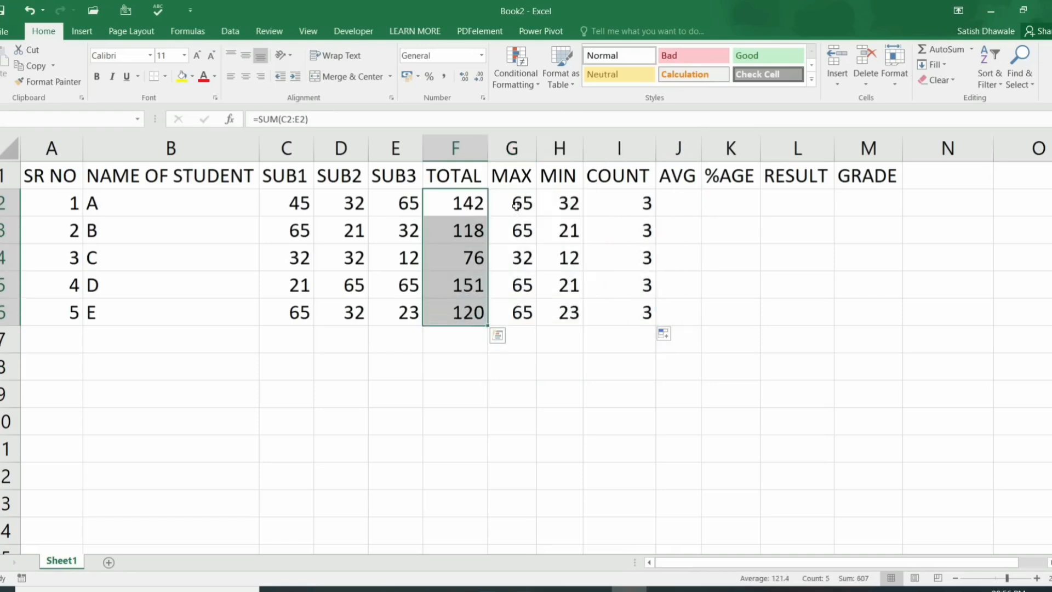
left_click_drag(515, 206, 615, 331)
Step: Clear the MAX, MIN and COUNT results and start =MAX(C2:E2) in G2 with Alt+H+U
key("Delete")
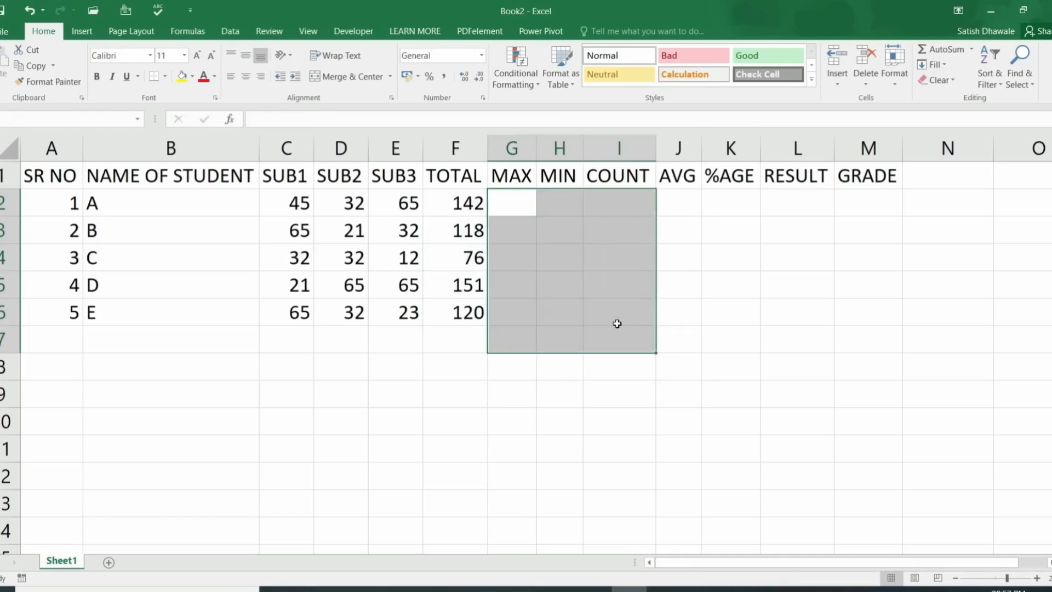
left_click(512, 205)
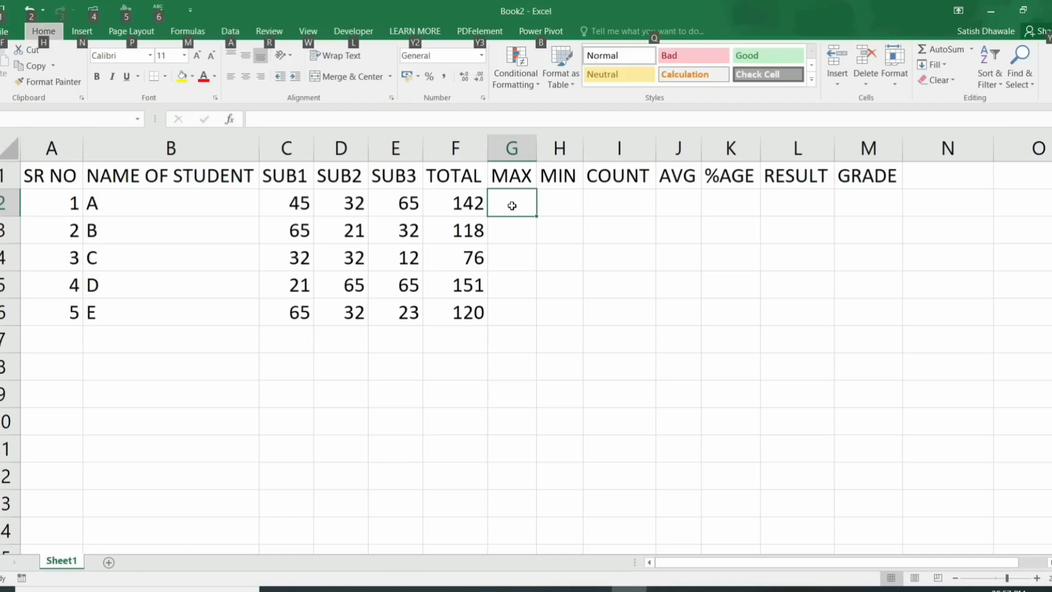
key("alt+h")
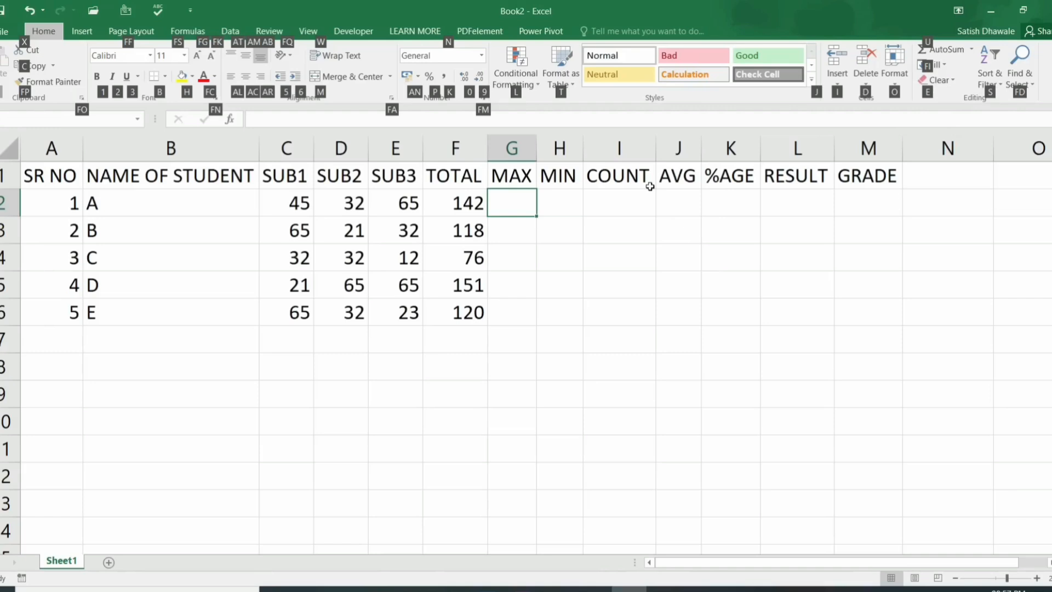
key("Escape")
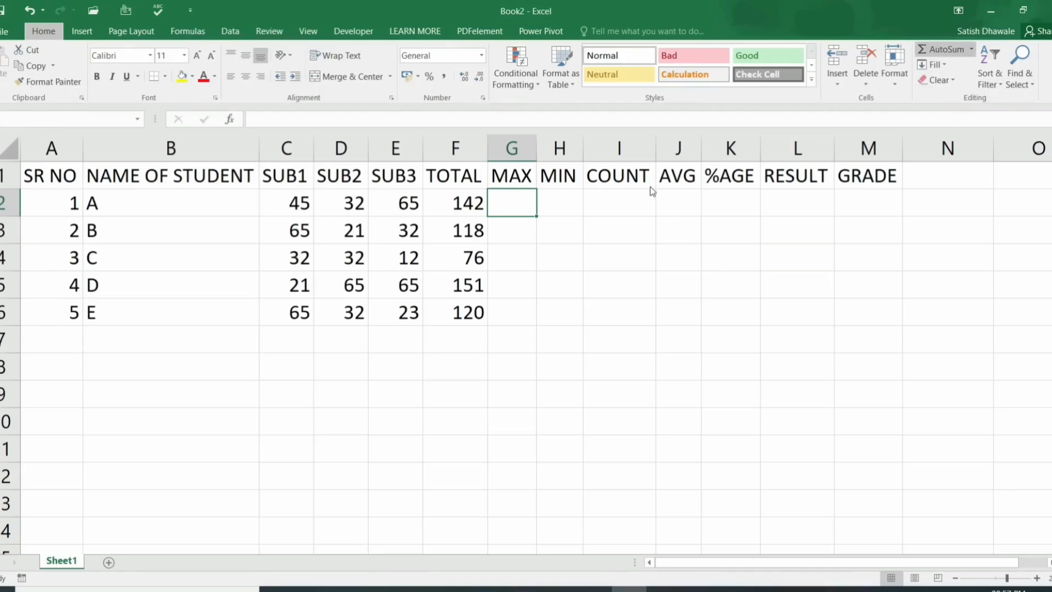
key("alt+h")
key("u")
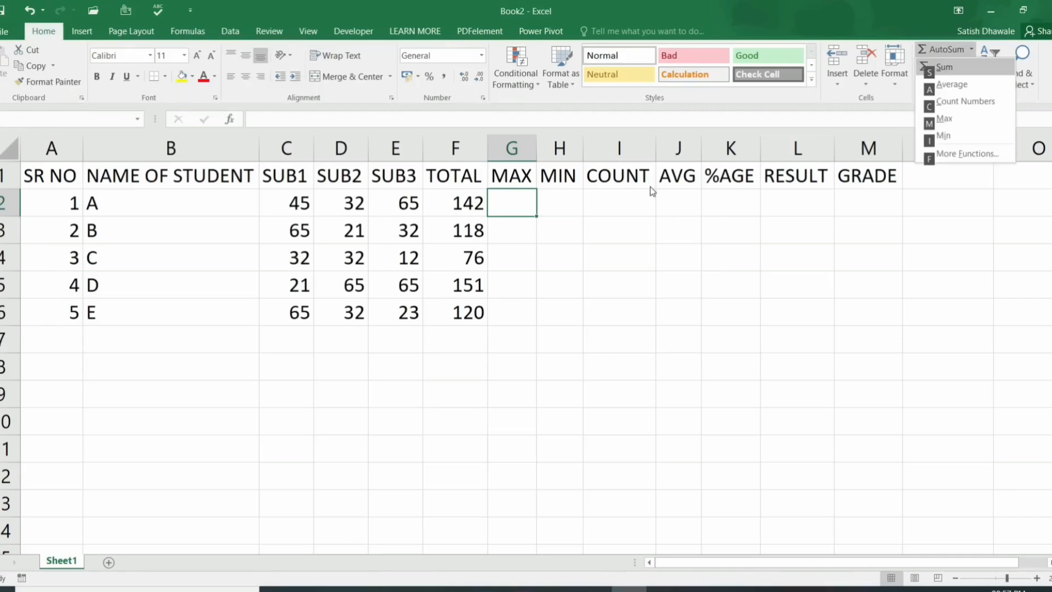
key("m")
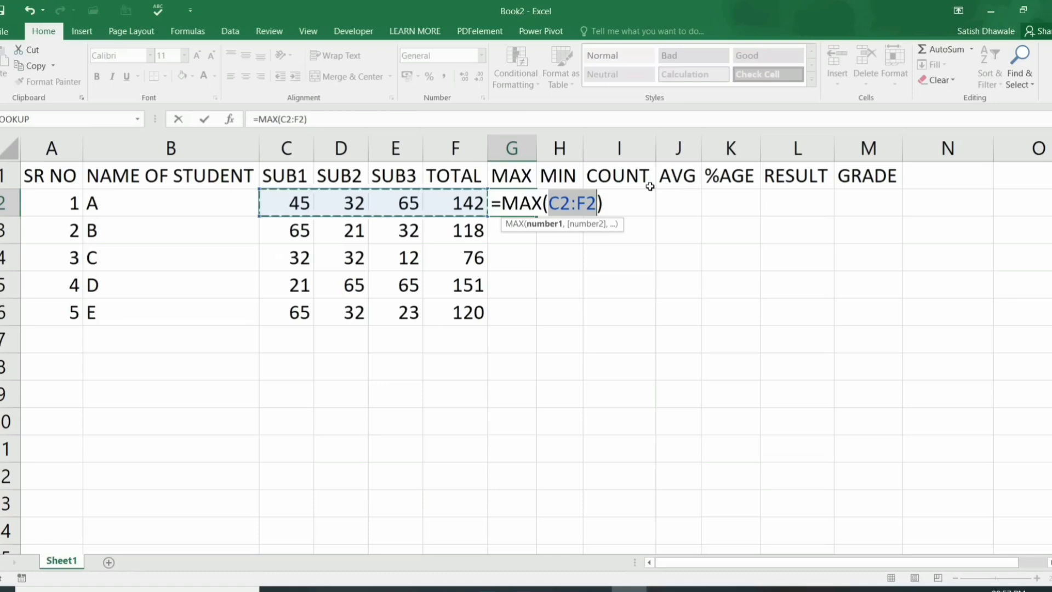
key("shift+Left")
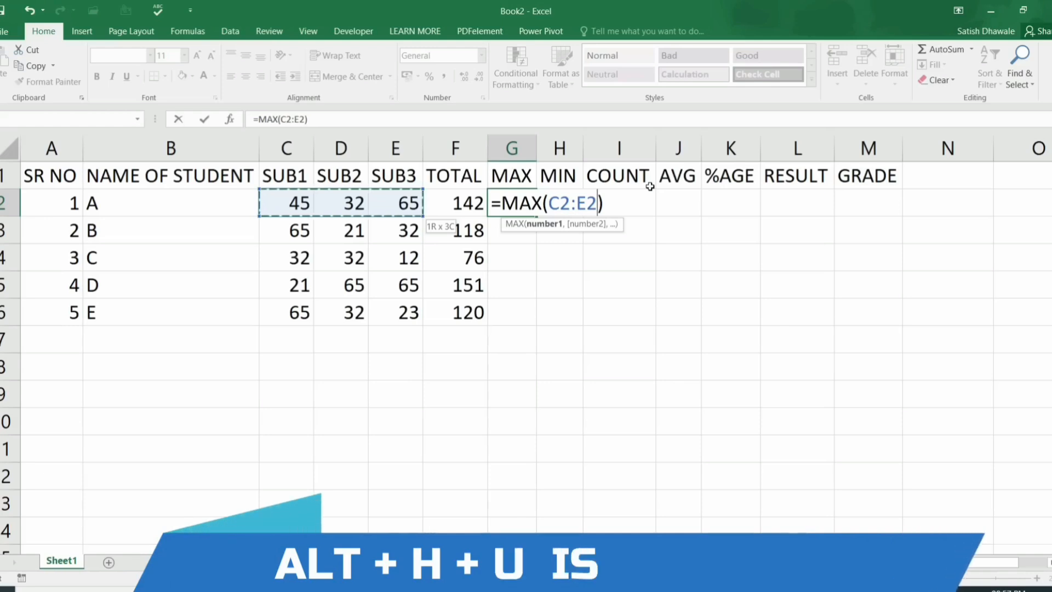
Step: Commit the MAX formula and enter =MIN(C2:E2) in H2, showing 32
key("Return")
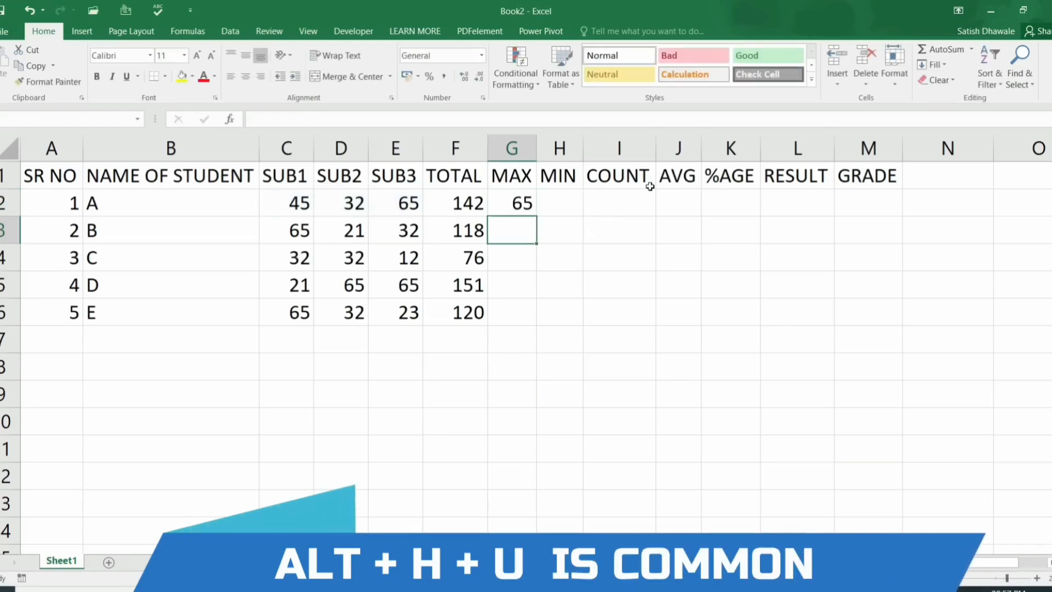
key("Up")
key("Right")
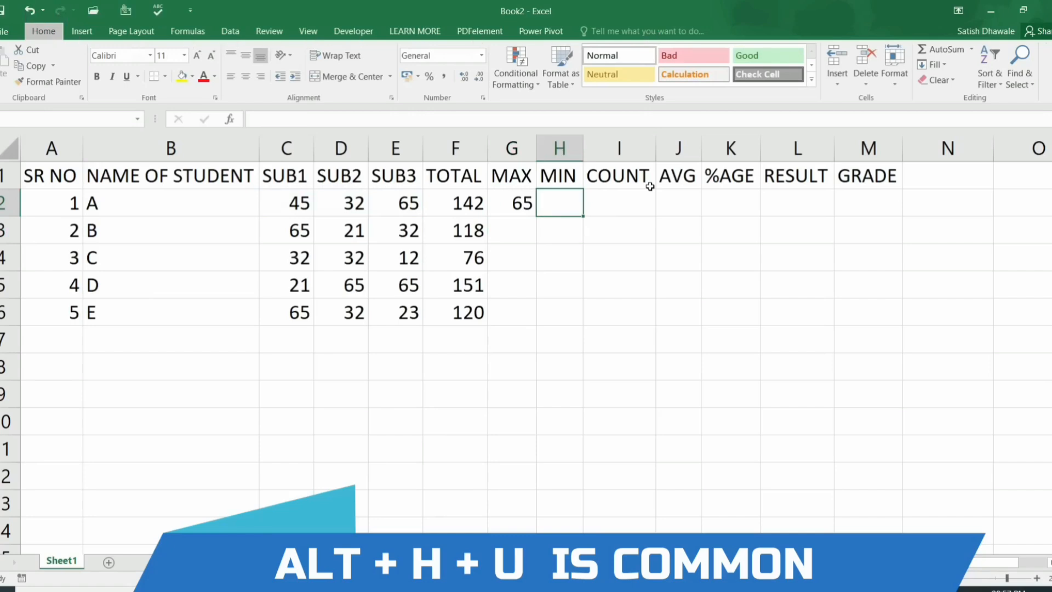
key("alt+h")
key("u")
key("i")
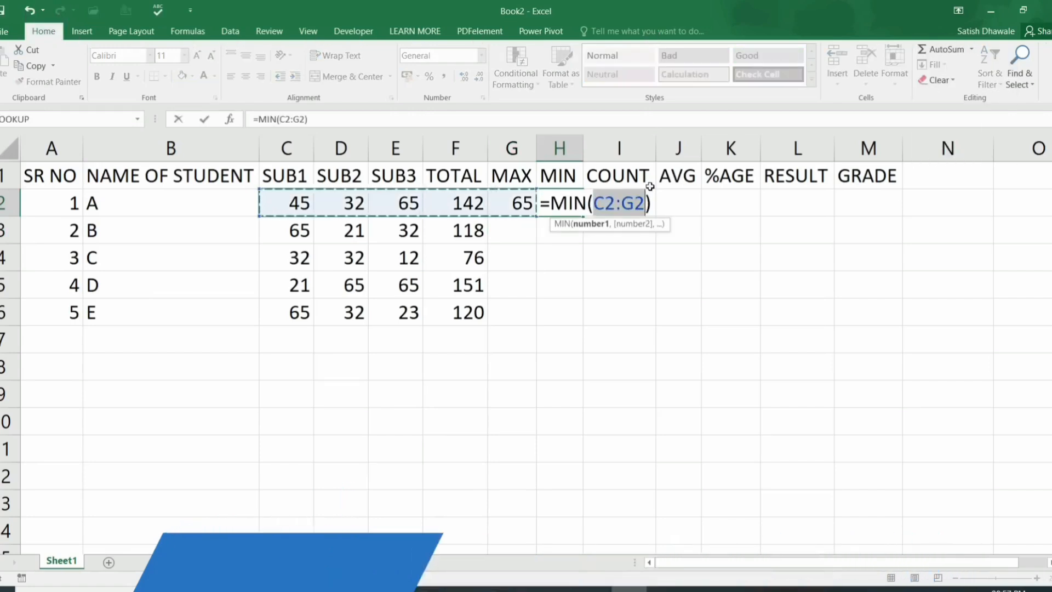
key("shift+Left")
key("shift+Left")
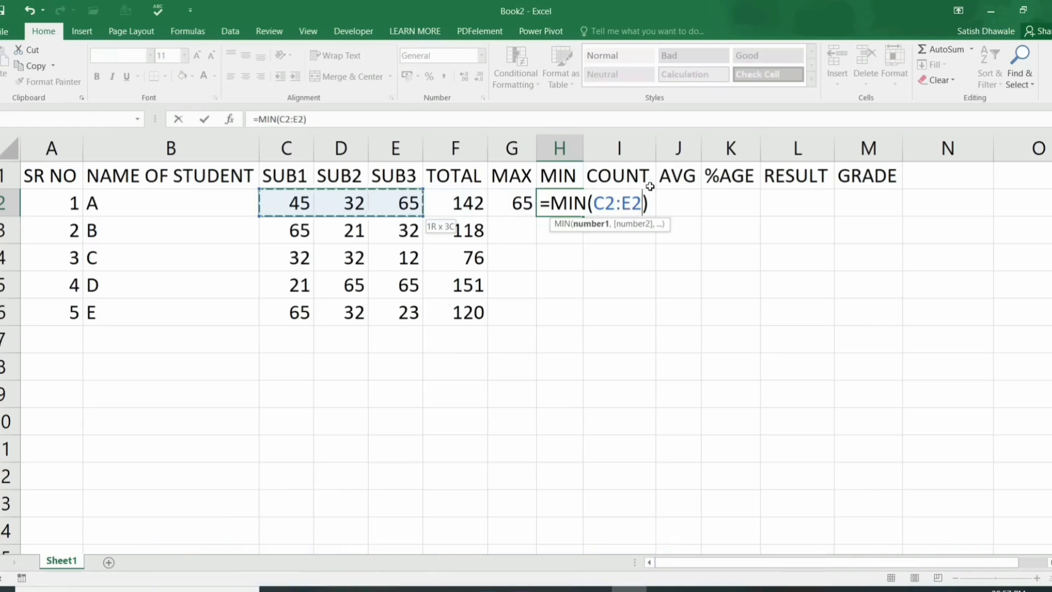
key("Return")
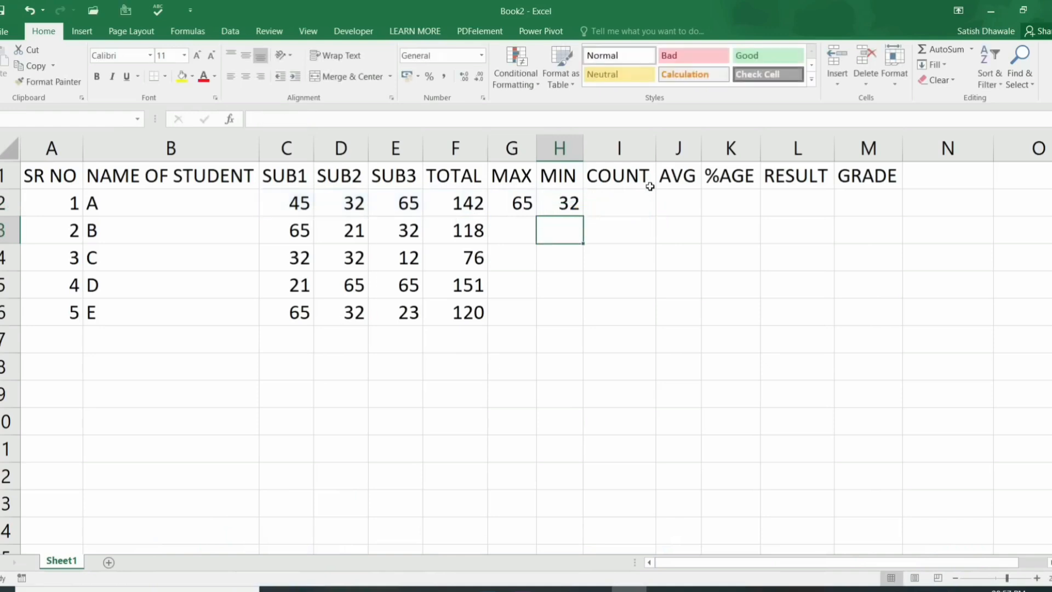
left_click(650, 189)
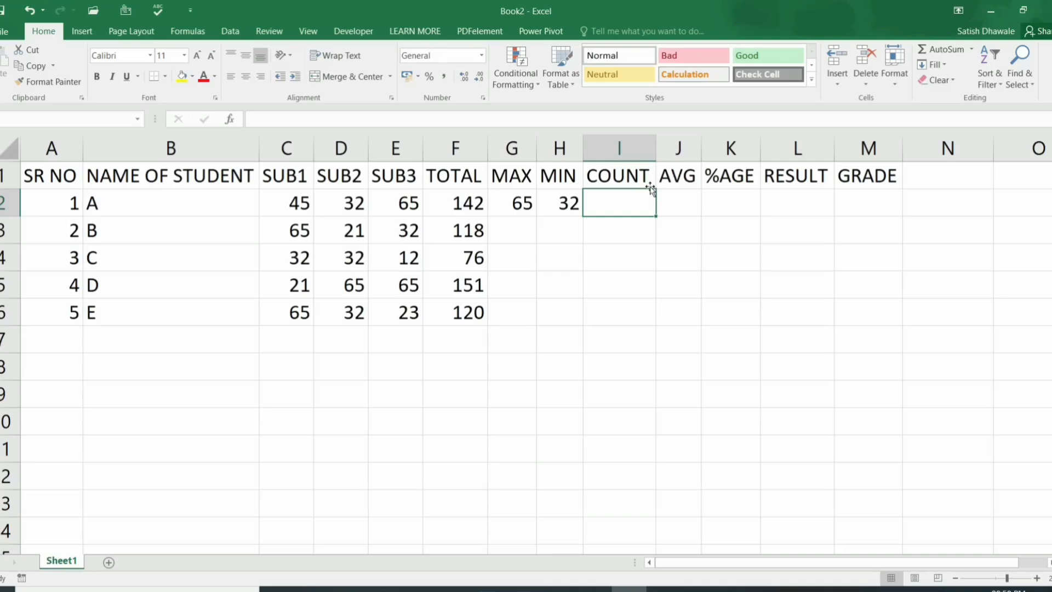
Step: Insert =COUNT(C2:E2) in I2 with Alt+H+U Count Numbers, showing 3
key("alt")
key("h")
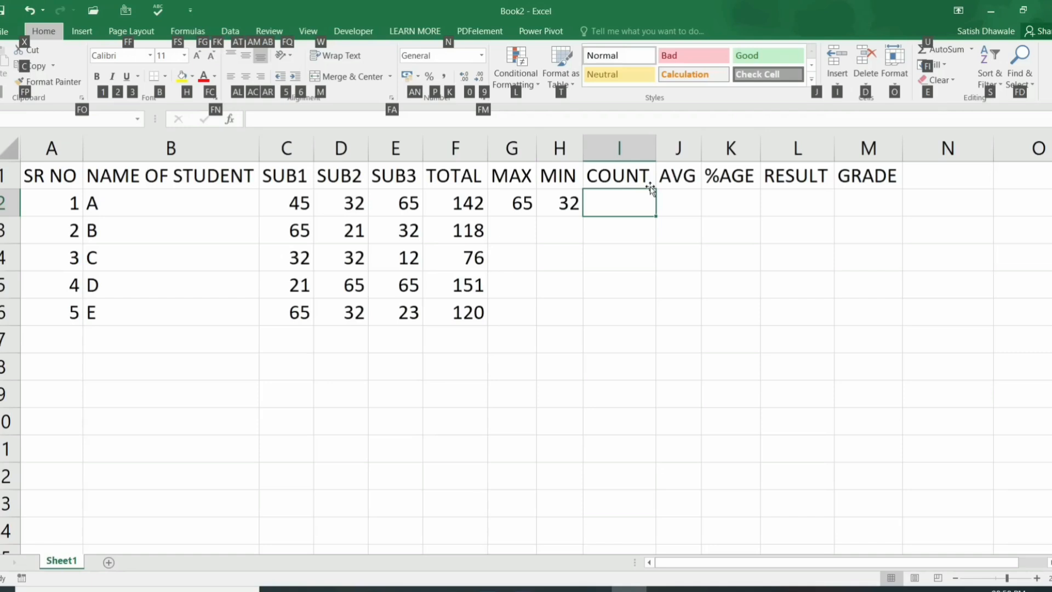
key("u")
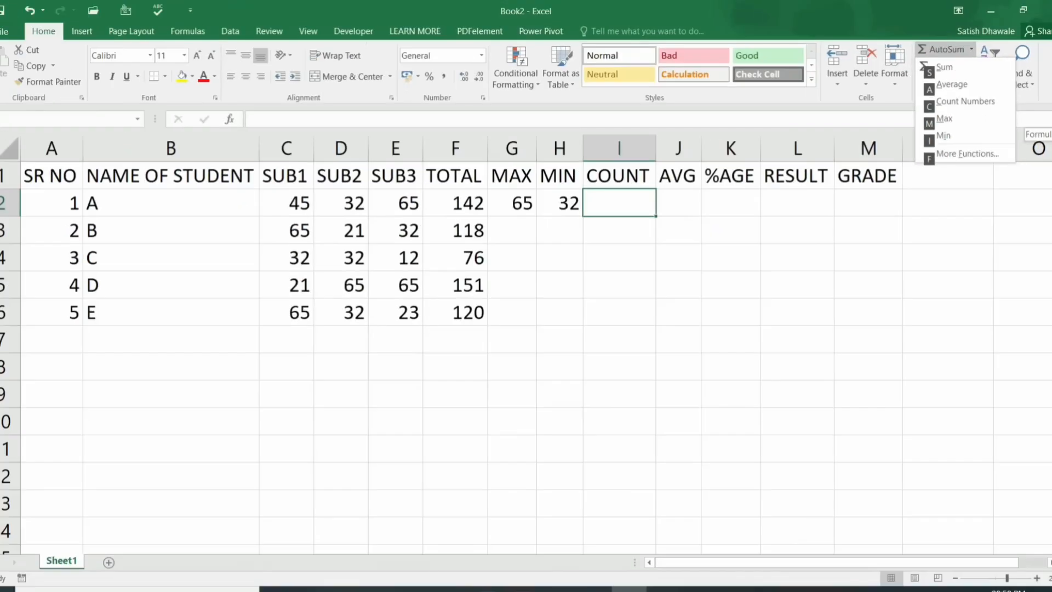
key("c")
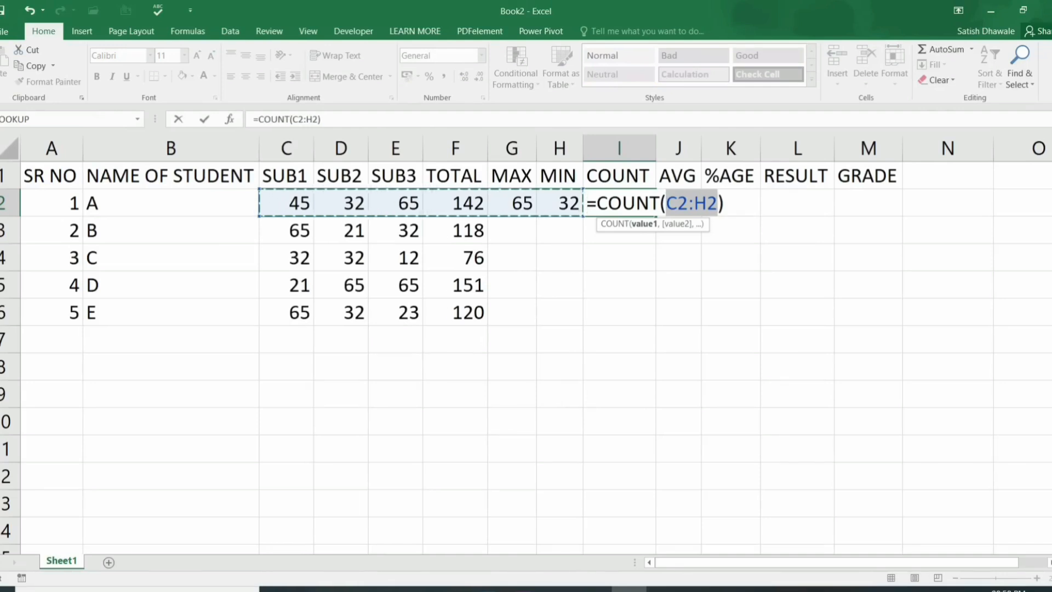
key("shift+Left")
key("shift+Left")
key("shift+Left")
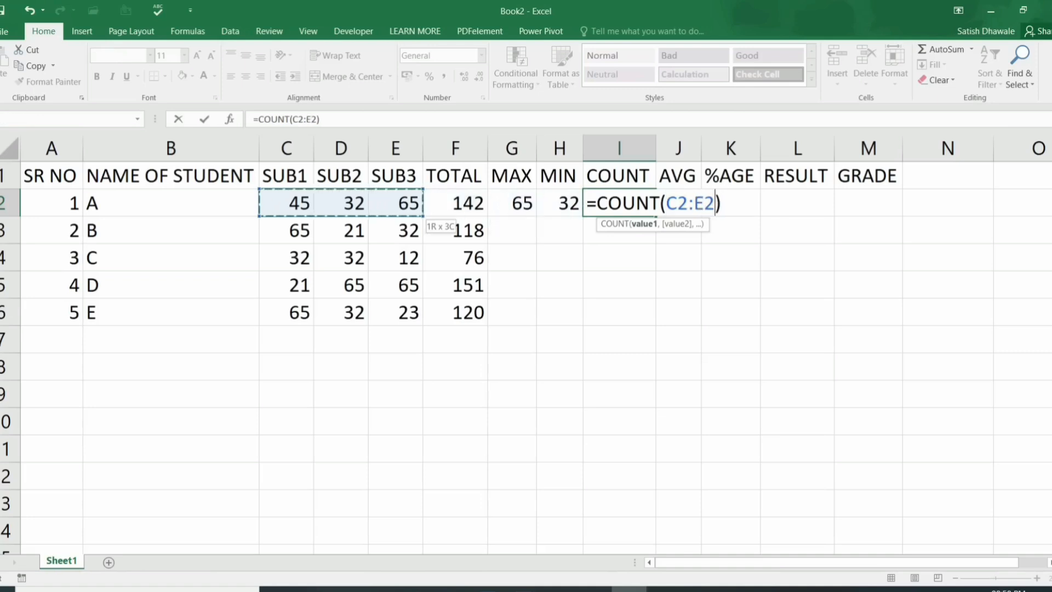
key("Return")
key("Up")
key("Right")
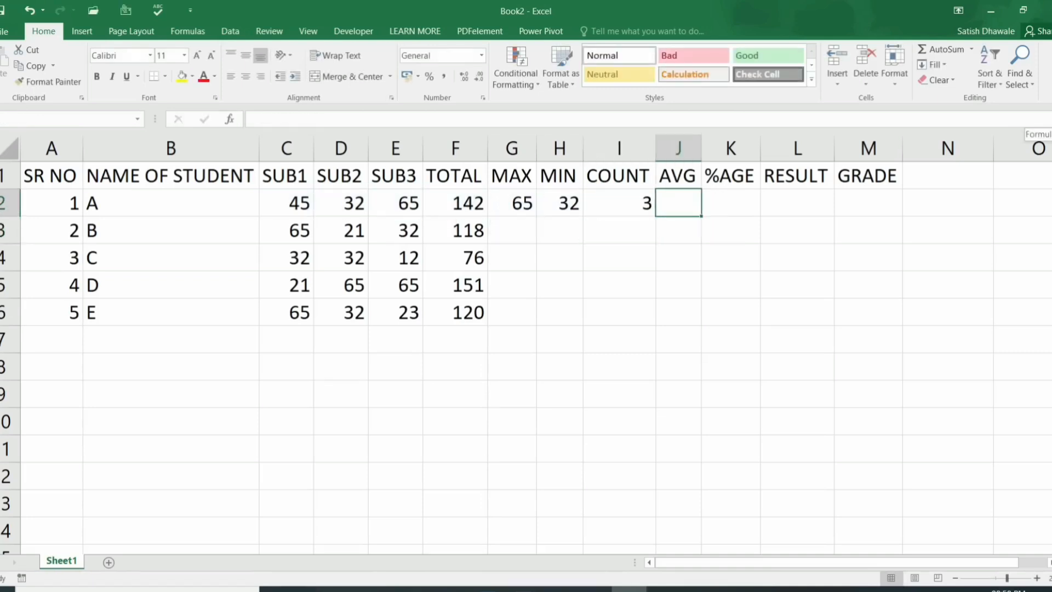
Step: Enter =AVERAGE(C2:E2) in J2 for student A's three subject marks
key("alt+h")
key("u")
key("a")
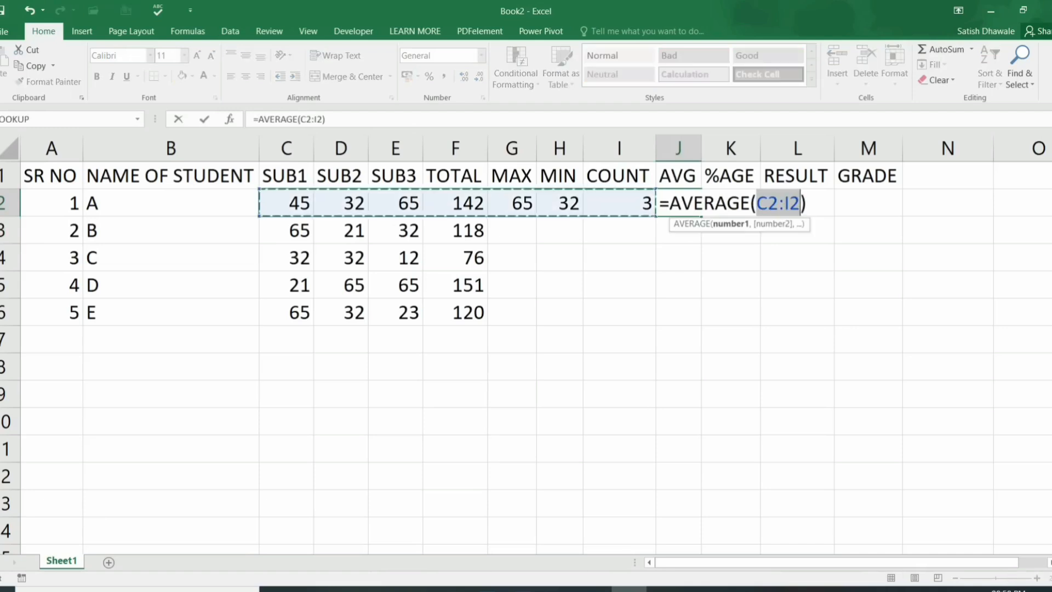
key("shift+Left")
key("shift+Left")
key("shift+Left")
key("shift+Left")
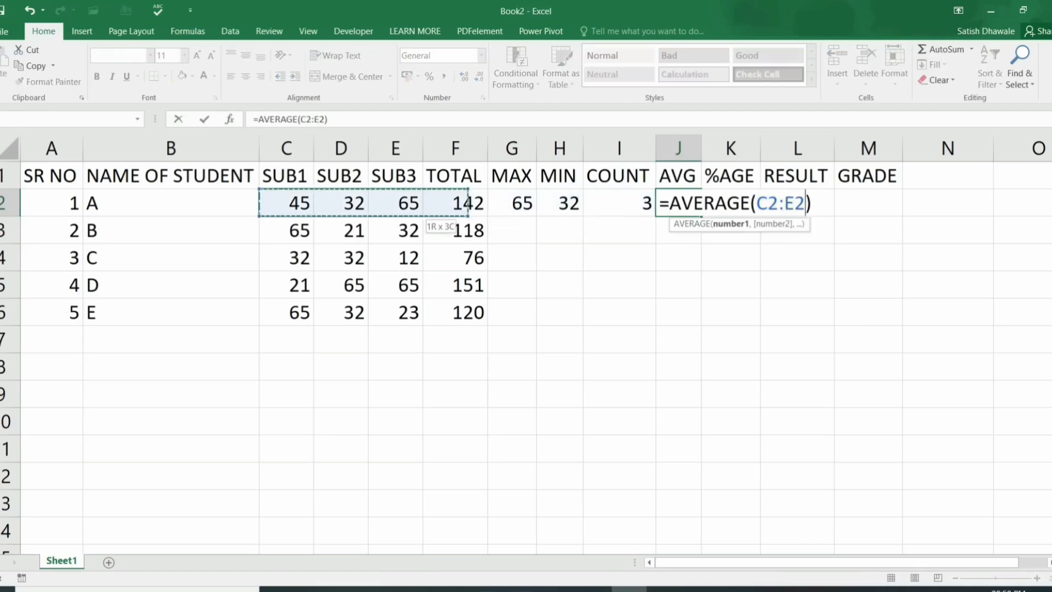
key("Return")
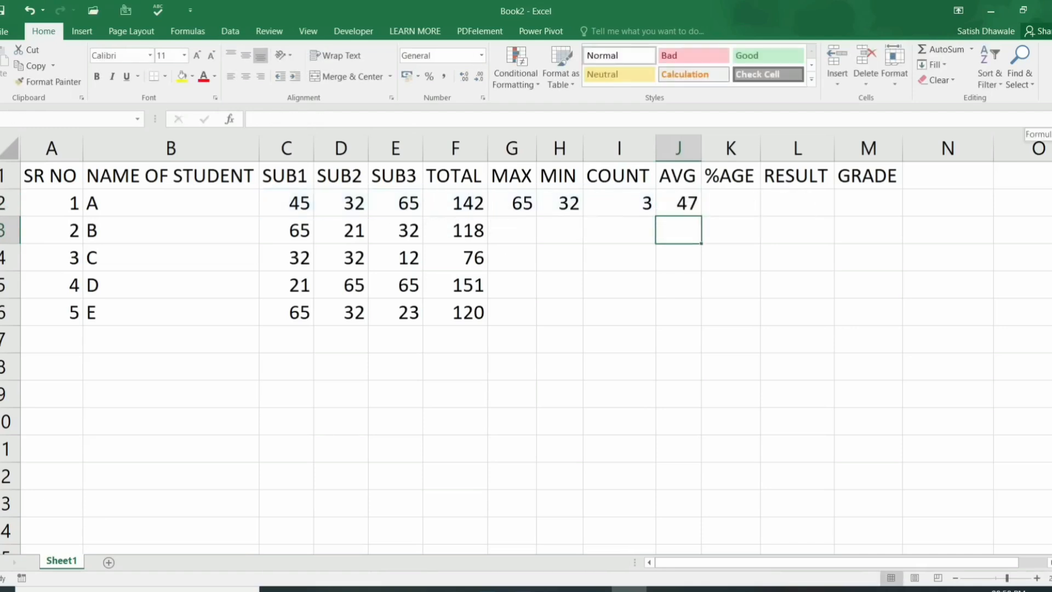
Step: Fill the MAX, MIN, COUNT and AVG formulas in G2:J2 down to row 6 with Ctrl+D
key("Up")
key("Up")
key("Left")
key("Left")
key("Left")
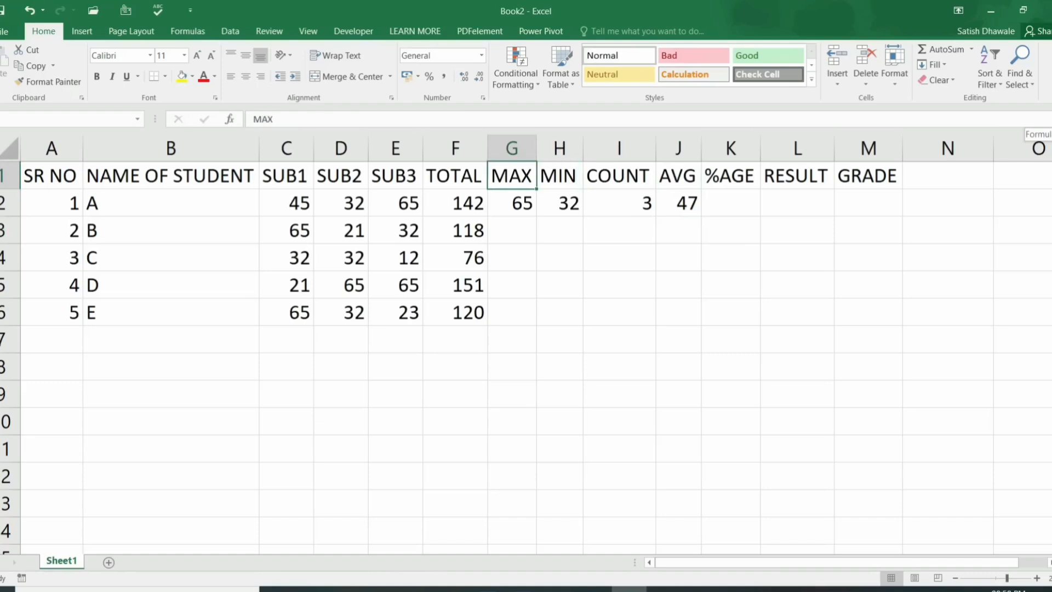
key("Down")
key("shift+Right")
key("shift+Right")
key("shift+Right")
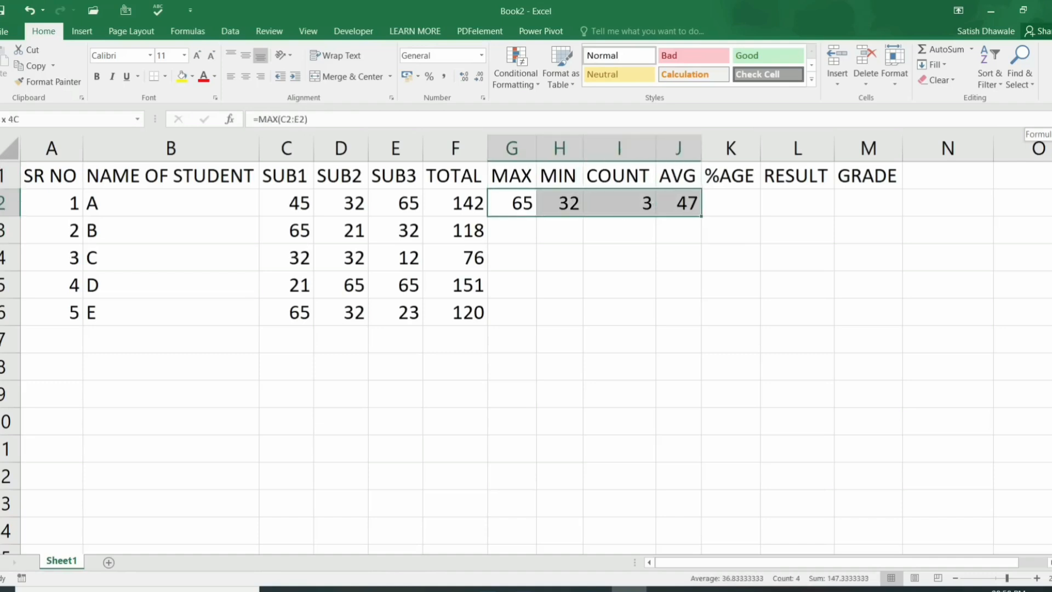
key("shift+Down")
key("shift+Down")
key("shift+Down")
key("shift+Down")
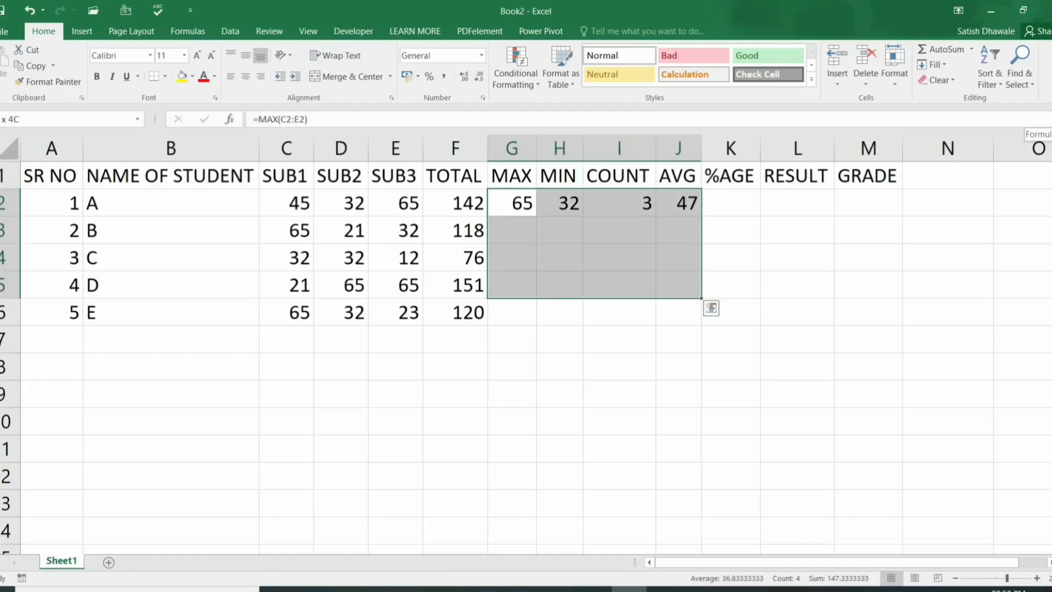
key("ctrl+d")
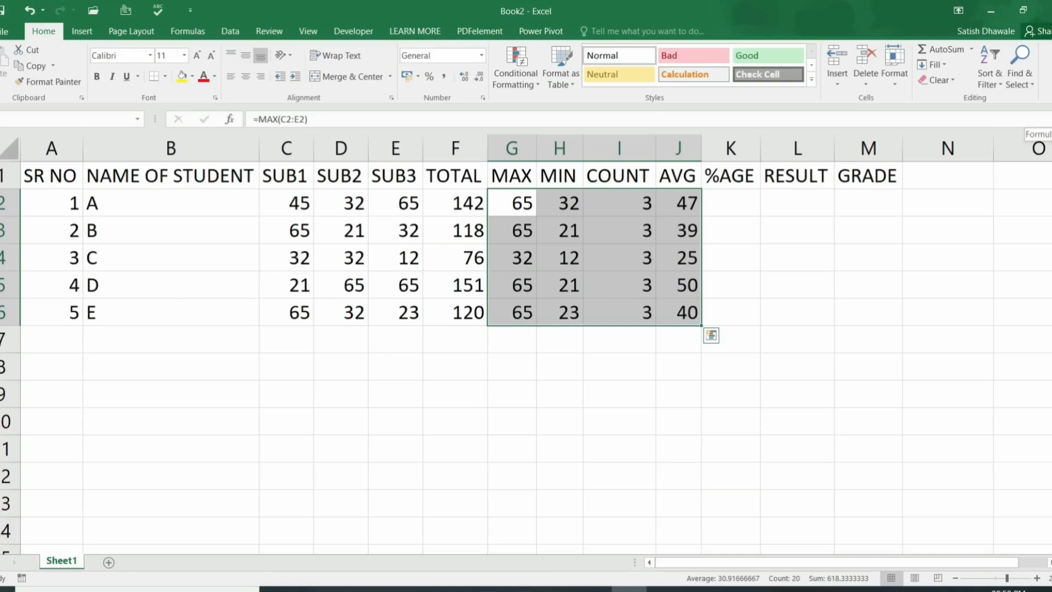
key("Right")
key("Right")
key("Right")
key("Right")
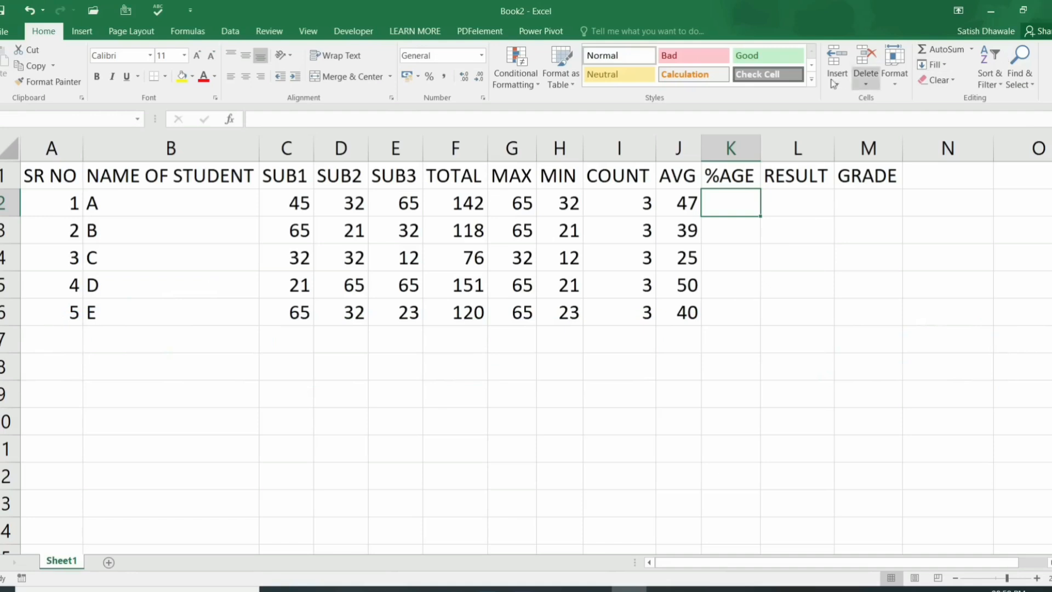
Step: Widen the AVG column to reveal the full decimals of the five averages
left_click_drag(700, 146, 745, 148)
left_click_drag(701, 206, 700, 310)
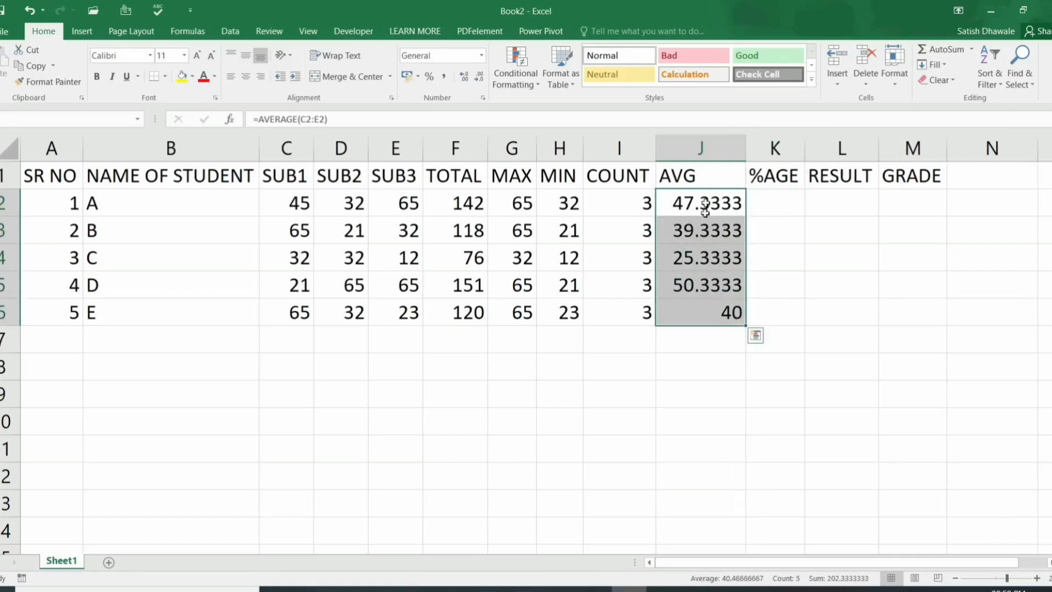
left_click_drag(746, 149, 795, 149)
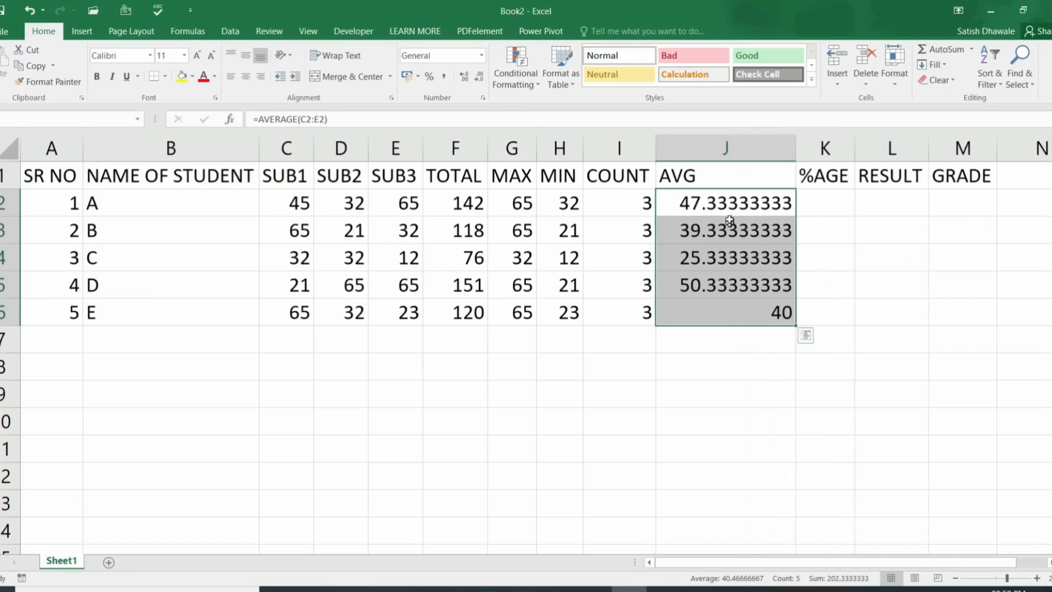
left_click_drag(729, 200, 727, 306)
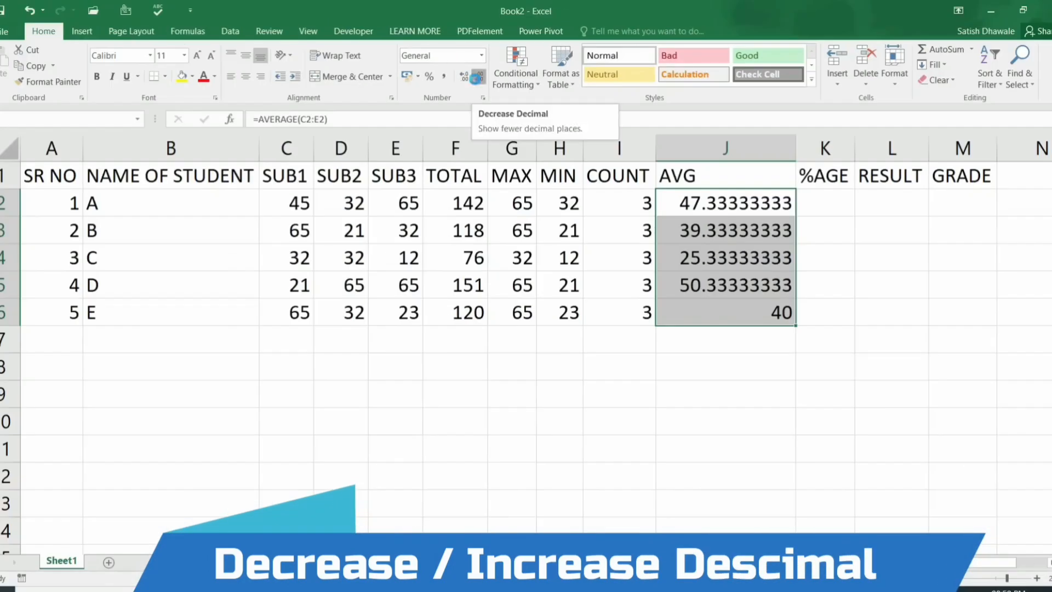
Step: Show the averages with two decimal places: 47.33, 39.33, 25.33, 50.33, 40.00
left_click(477, 77)
left_click(477, 77)
left_click(476, 77)
left_click(477, 77)
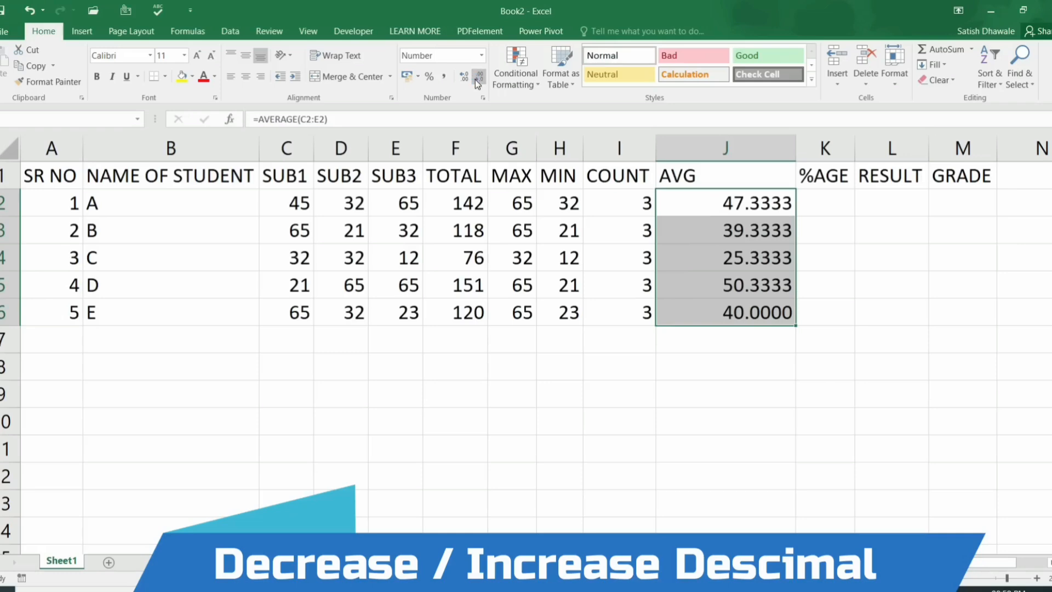
left_click(475, 79)
left_click(476, 79)
left_click(475, 79)
left_click(475, 79)
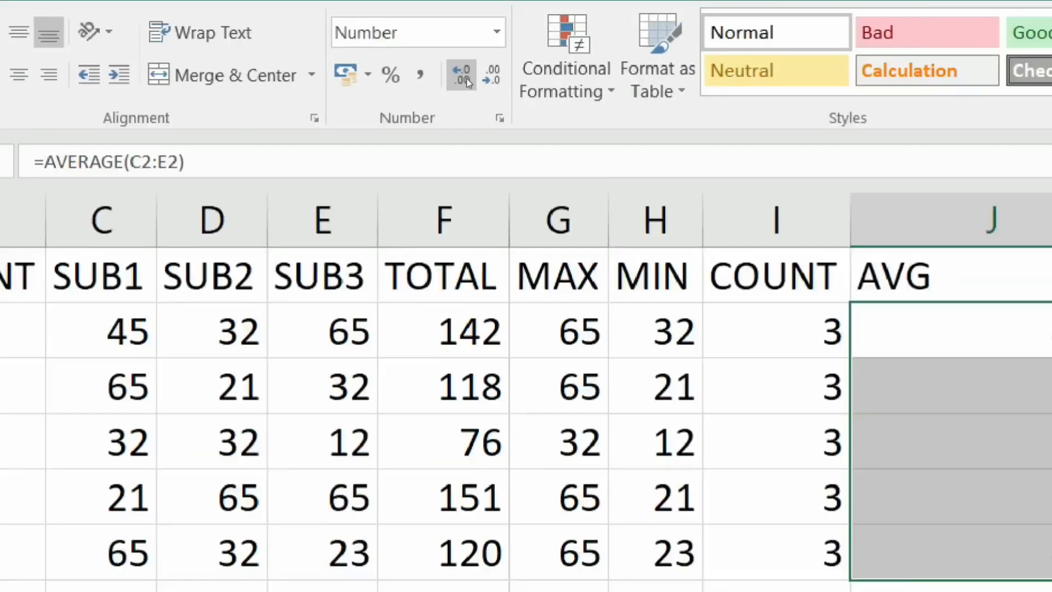
left_click(466, 78)
left_click(466, 77)
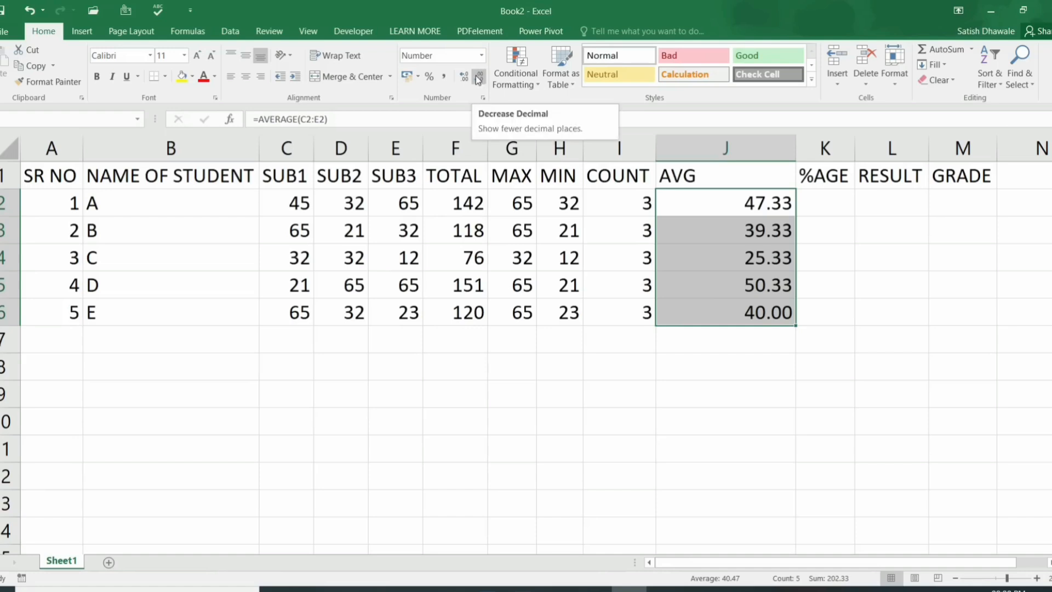
Step: Autofit the AVG column width to its values
left_click_drag(793, 155, 794, 154)
double_click(793, 154)
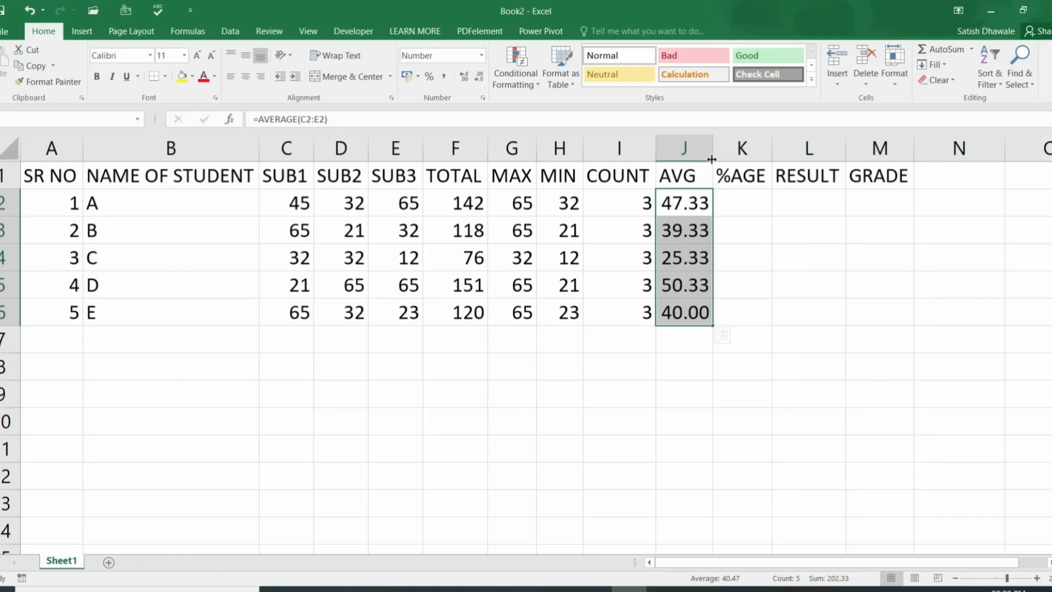
left_click_drag(706, 198, 693, 313)
left_click(751, 184)
Step: Enter =F2/300*100 in K2 so student A's percentage shows 47.3
left_click(749, 204)
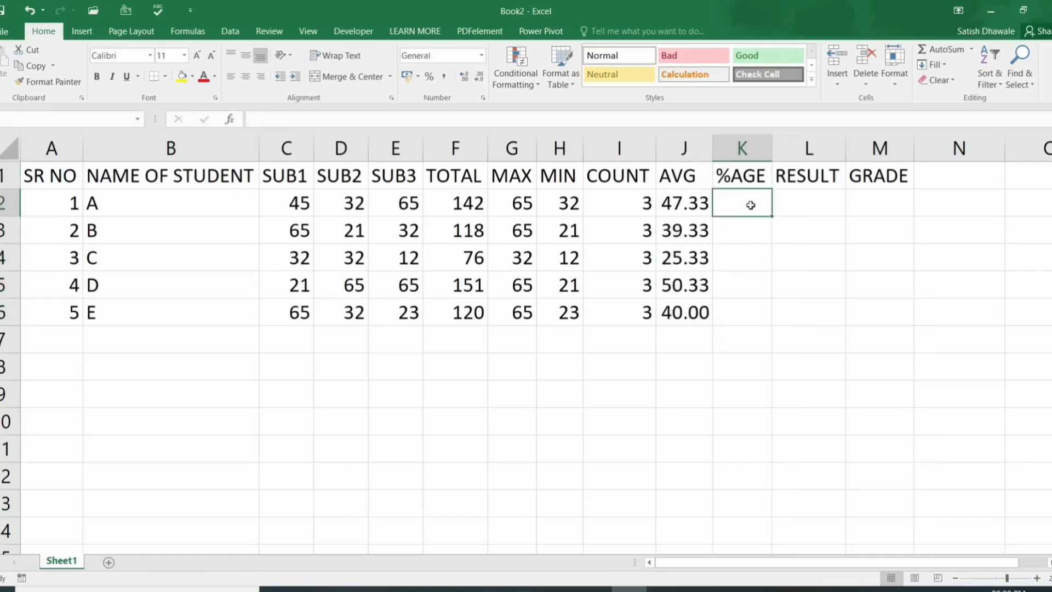
type("=")
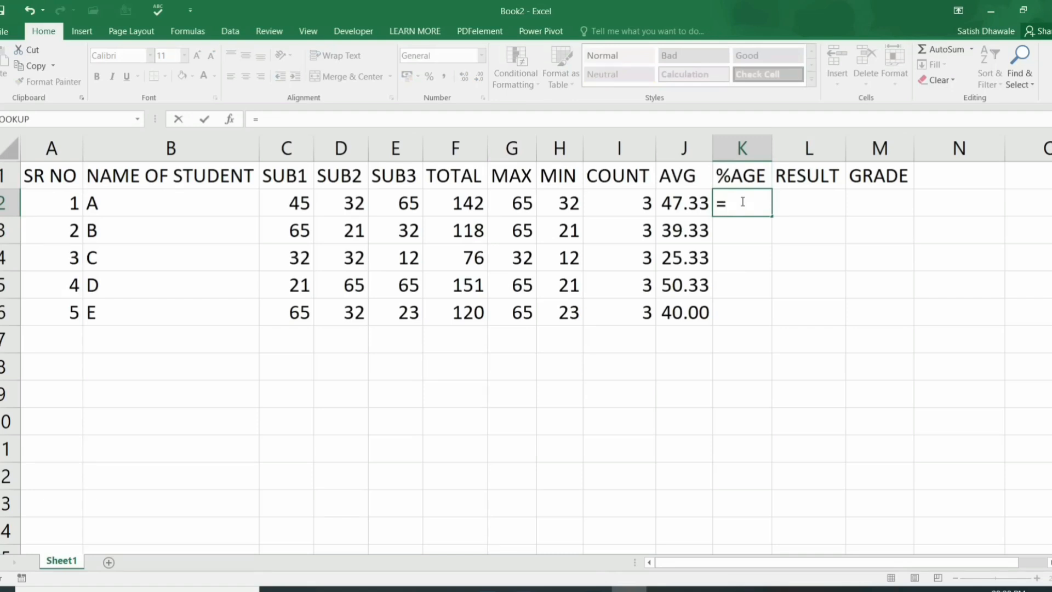
left_click(455, 205)
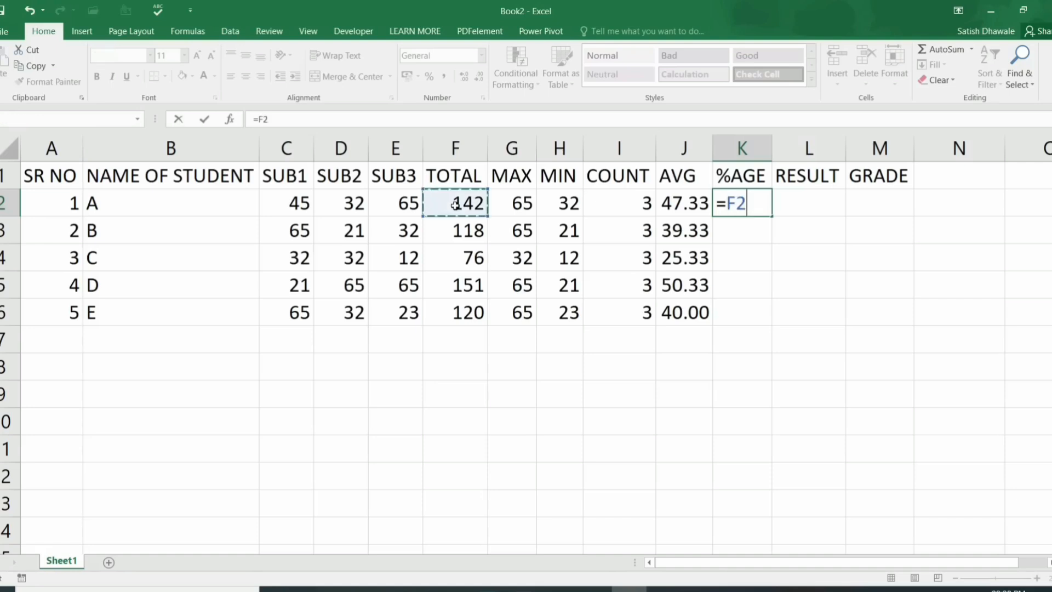
type("/300")
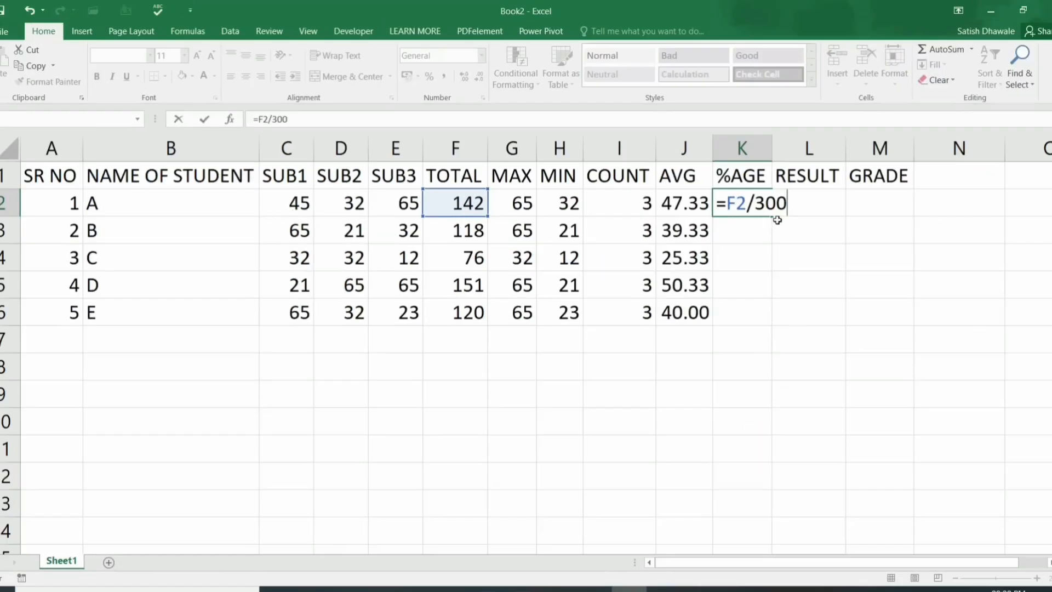
type("*100")
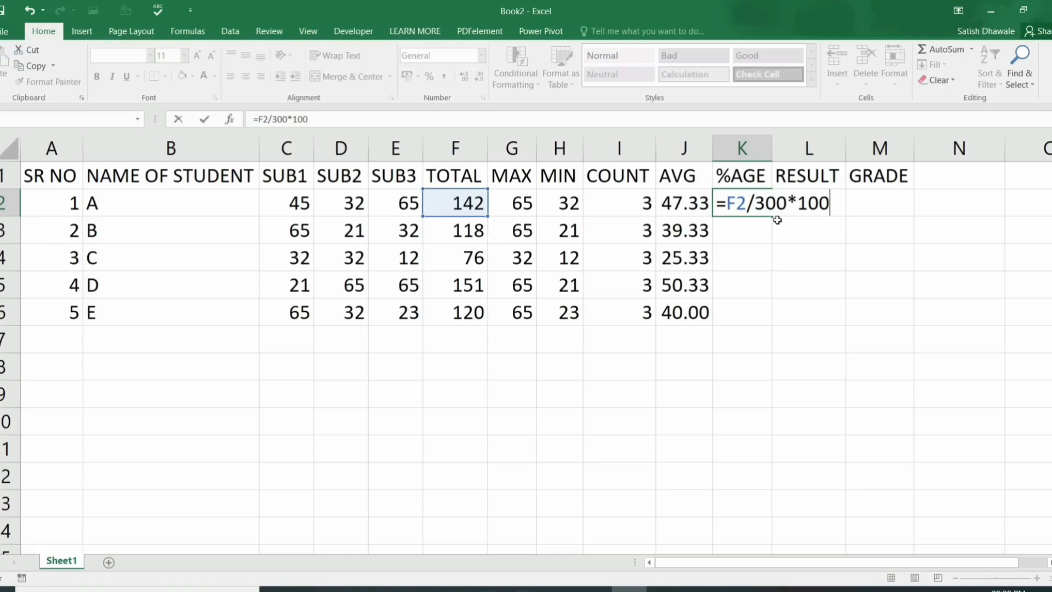
key("BackSpace")
key("BackSpace")
key("BackSpace")
key("BackSpace")
key("BackSpace")
key("BackSpace")
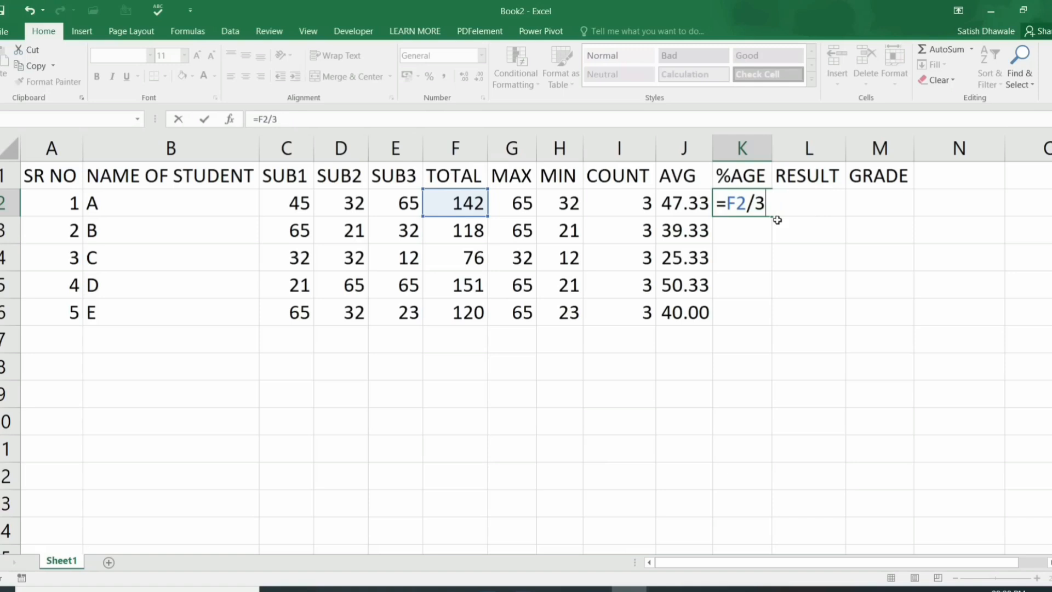
type("00*100")
key("Return")
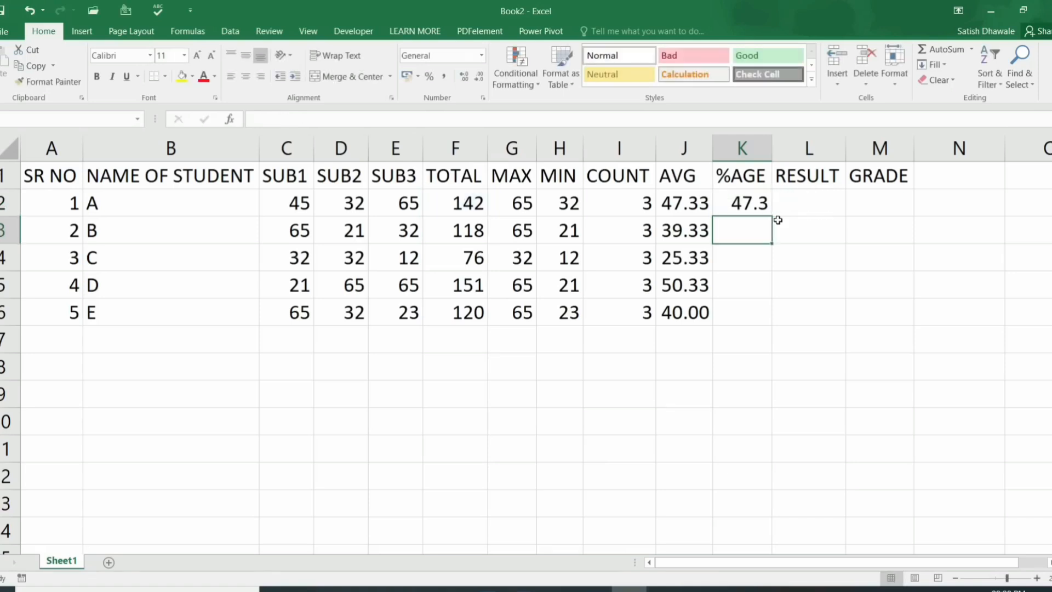
Step: Copy the percentage formula down to all five students and widen the %AGE column
left_click(761, 206)
double_click(772, 216)
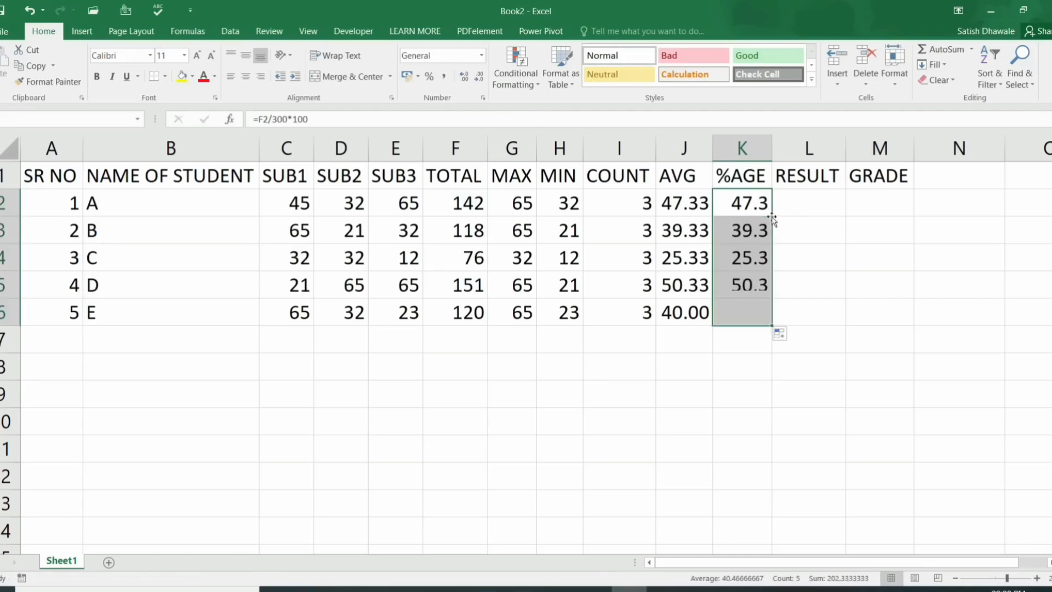
left_click(777, 173)
left_click_drag(772, 154, 827, 155)
left_click_drag(770, 204, 780, 305)
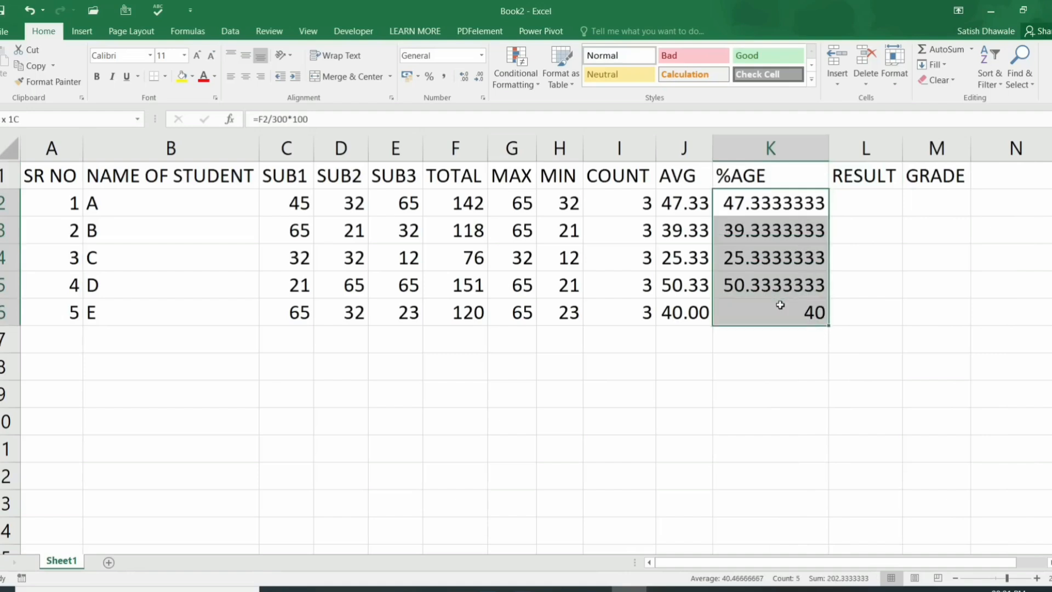
Step: Trim the percentages to two decimals (47.33 to 40.00) and autofit the %AGE column
left_click(477, 79)
left_click(479, 80)
left_click(479, 80)
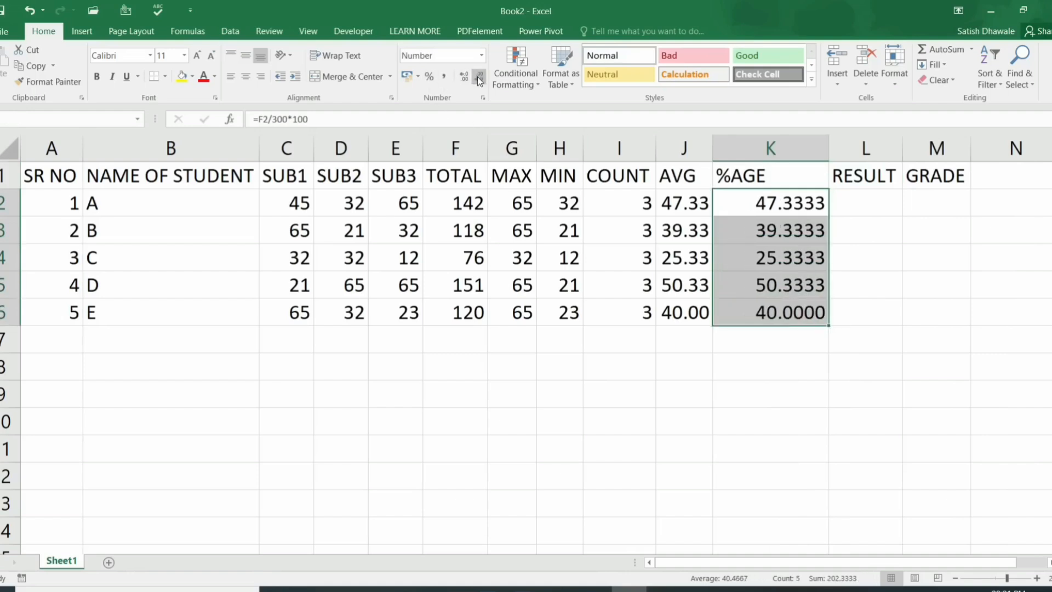
left_click(478, 81)
left_click(478, 81)
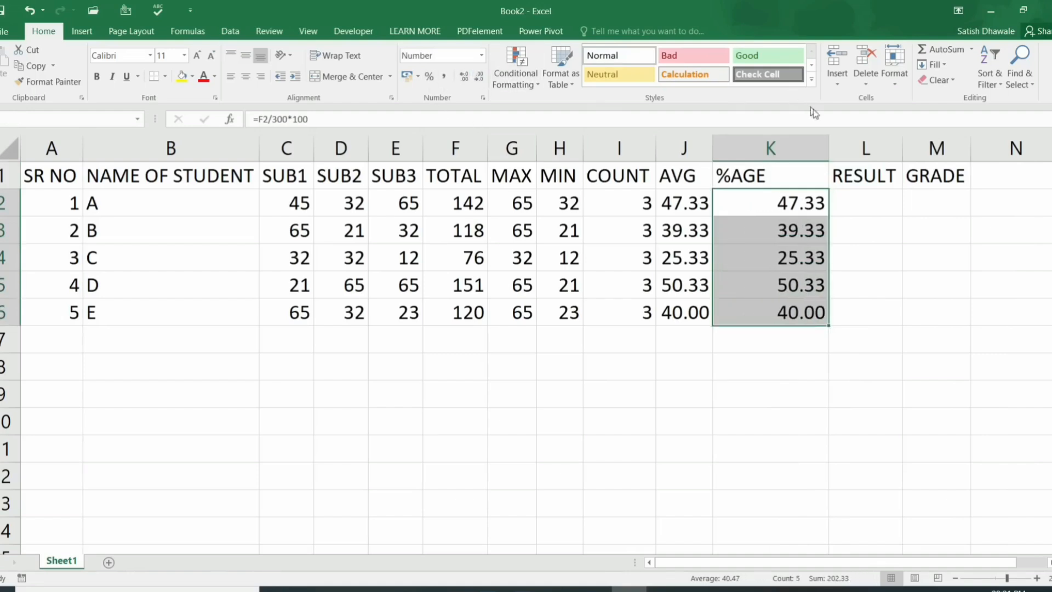
double_click(828, 143)
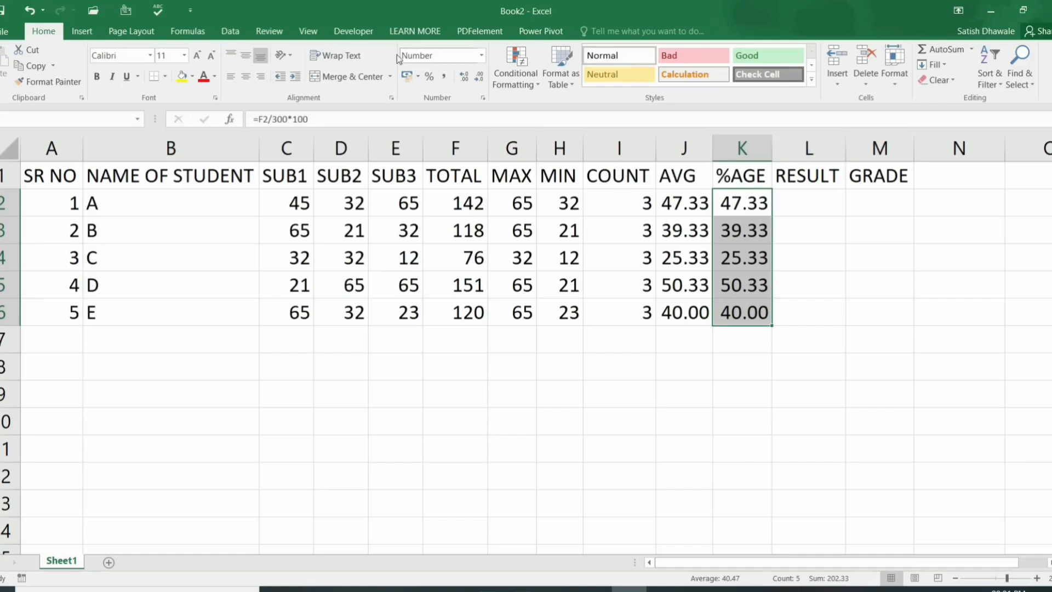
Step: Change student A's marks to 148, 98 and 95, raising the total to 341
left_click(299, 205)
left_click_drag(319, 207, 391, 206)
left_click(392, 206)
left_click(291, 204)
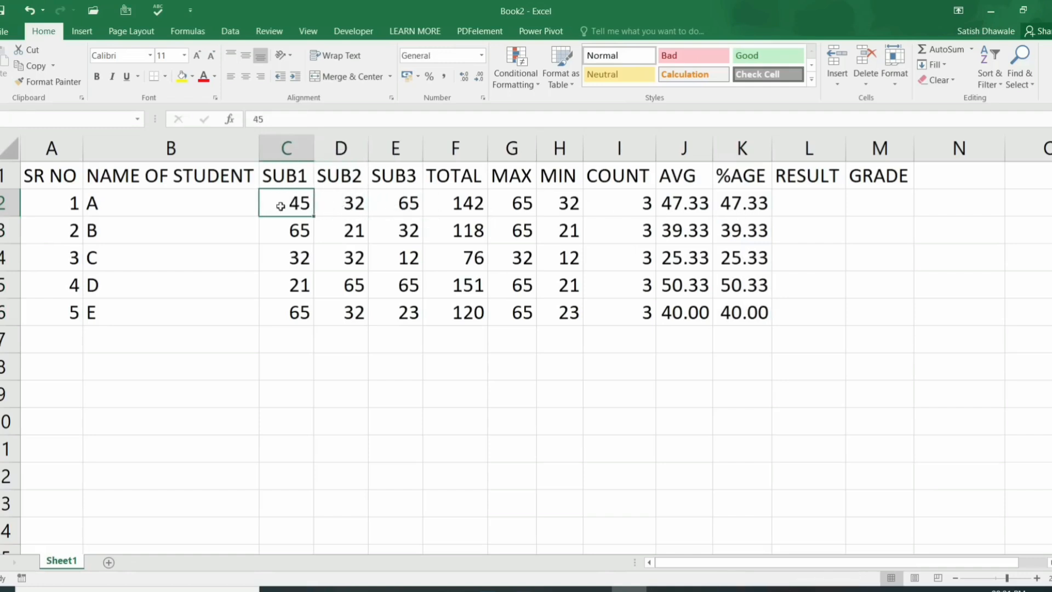
type("148")
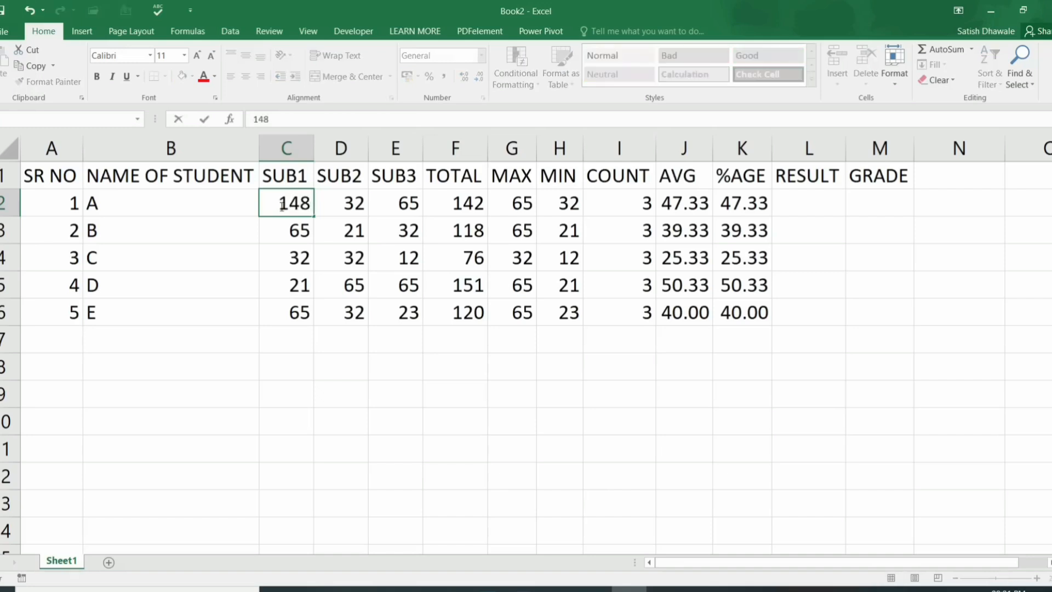
key("Tab")
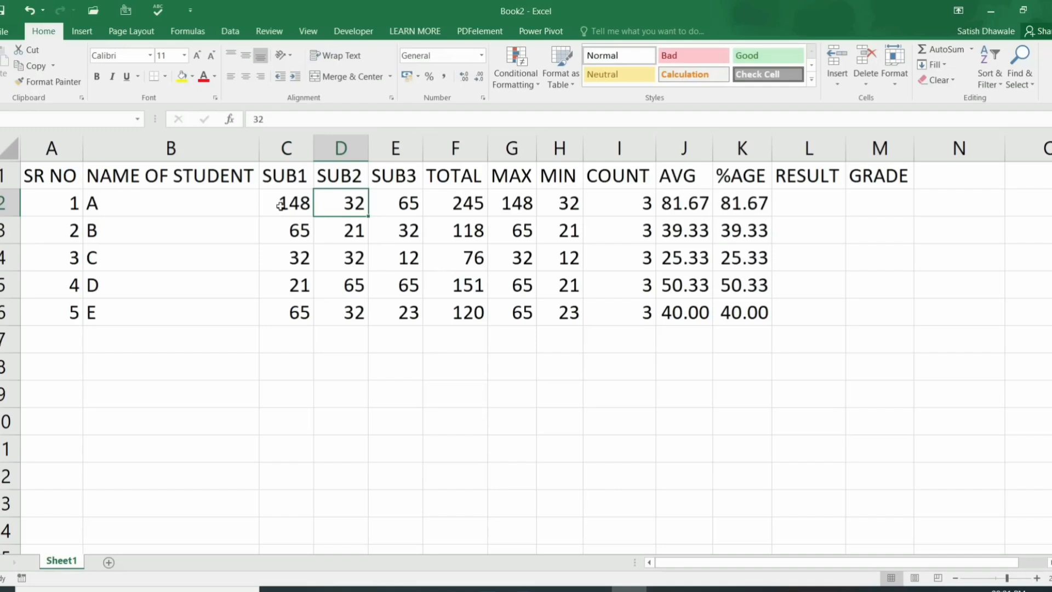
type("98")
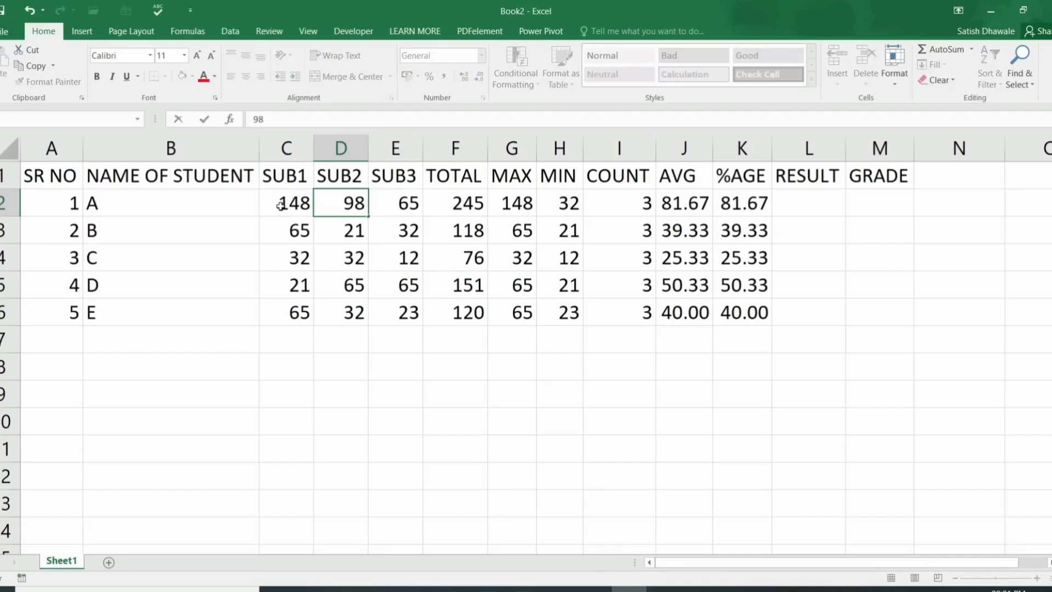
key("Tab")
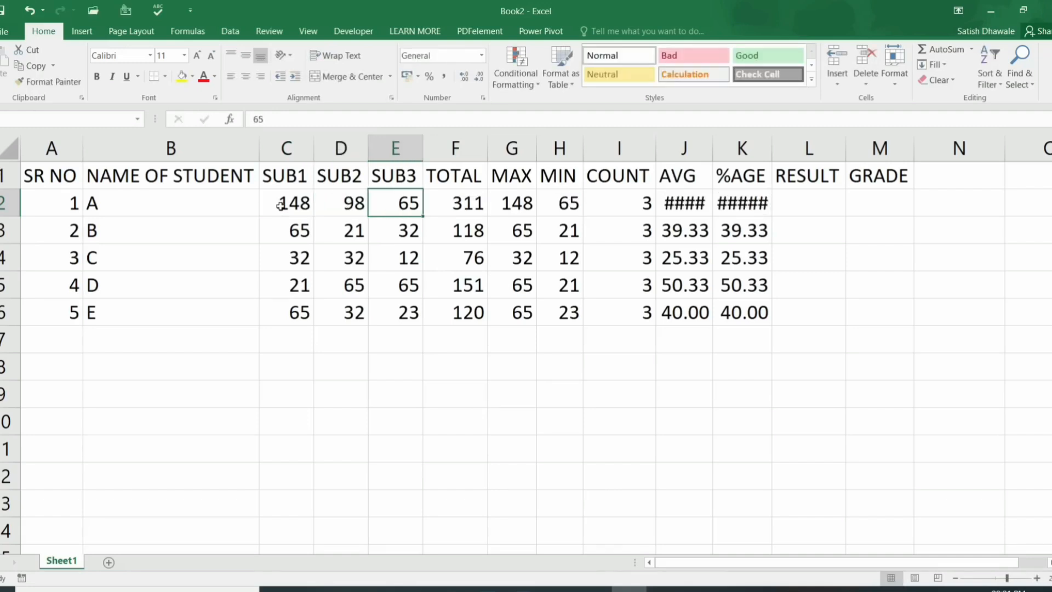
type("95")
key("Tab")
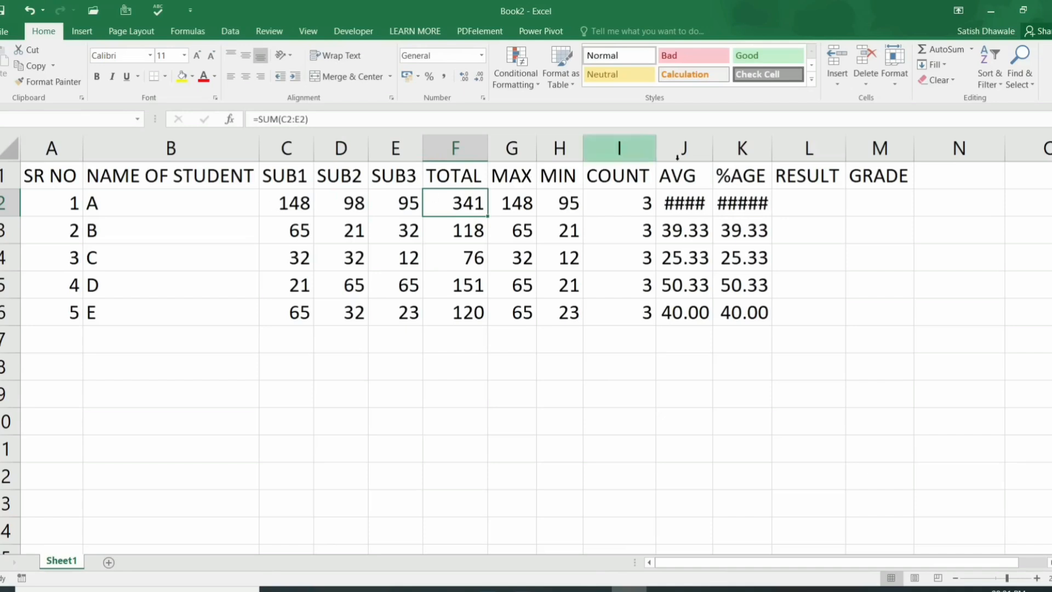
Step: Autofit the AVG and %AGE columns so 113.67 displays fully
double_click(712, 148)
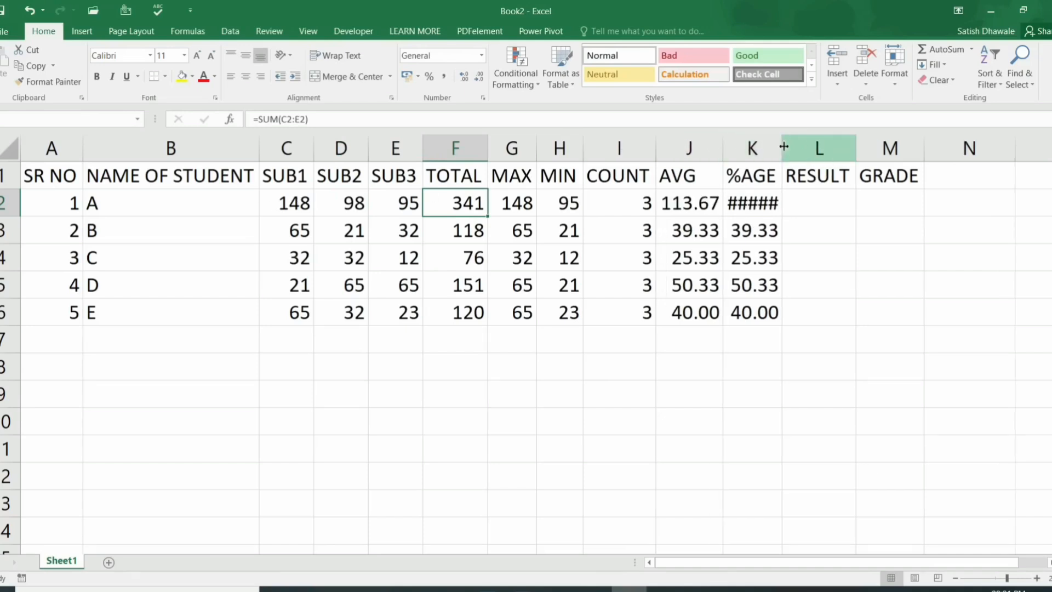
double_click(784, 147)
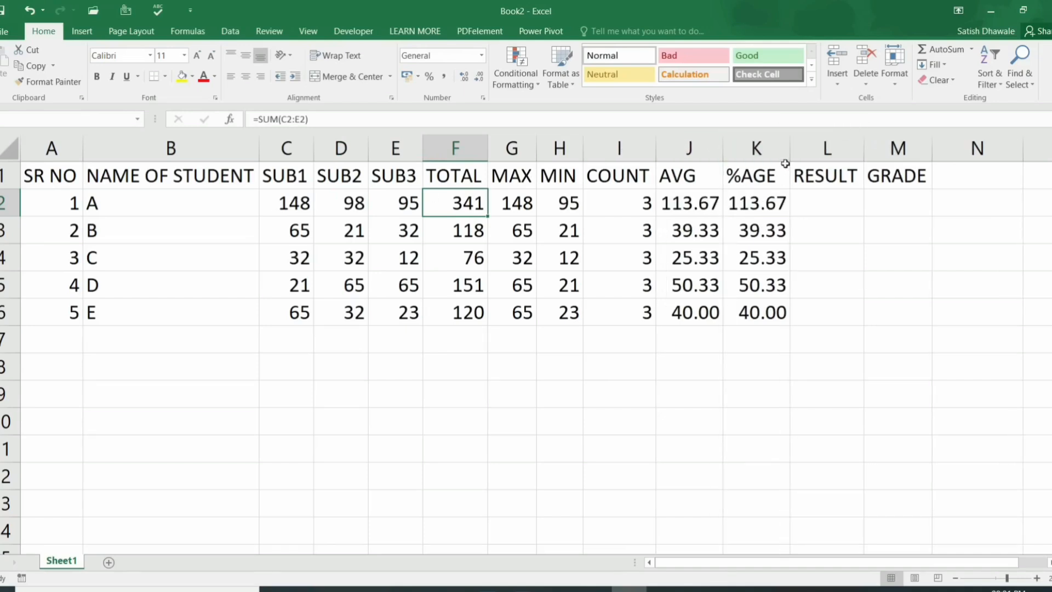
key("ctrl+z")
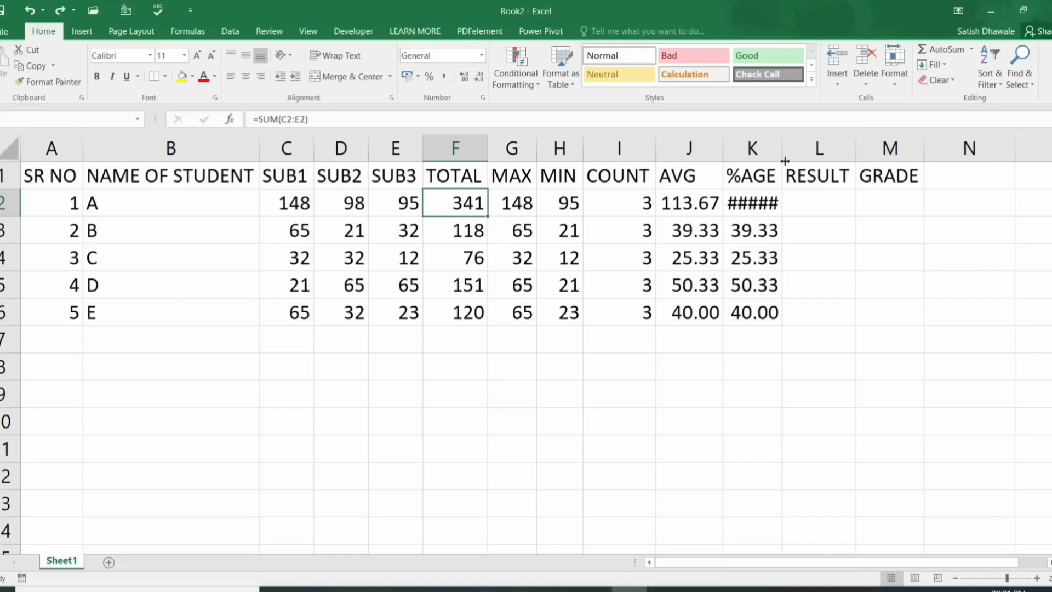
double_click(784, 148)
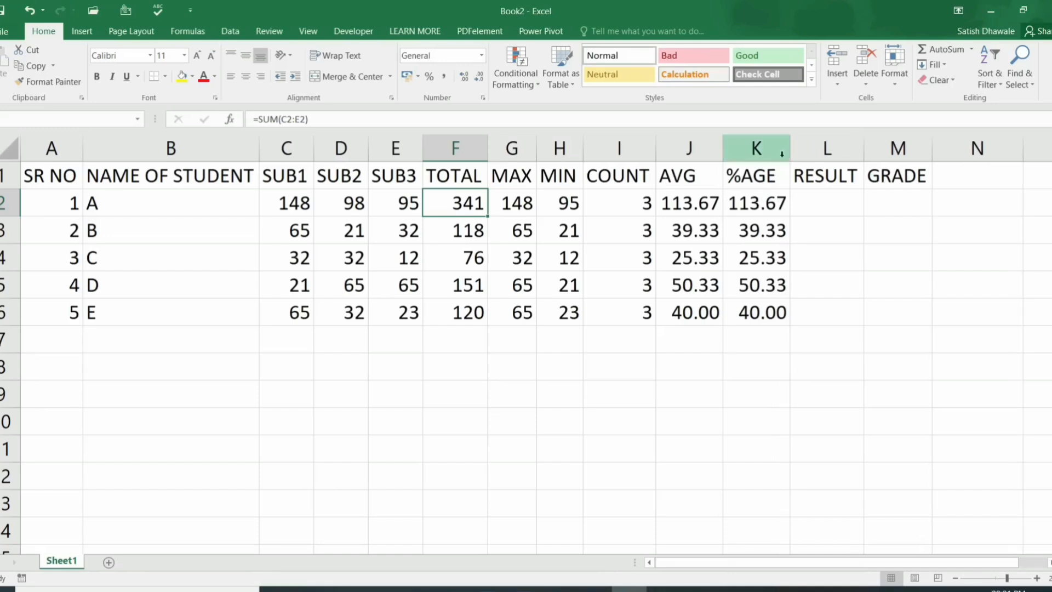
left_click_drag(791, 153, 798, 153)
double_click(798, 152)
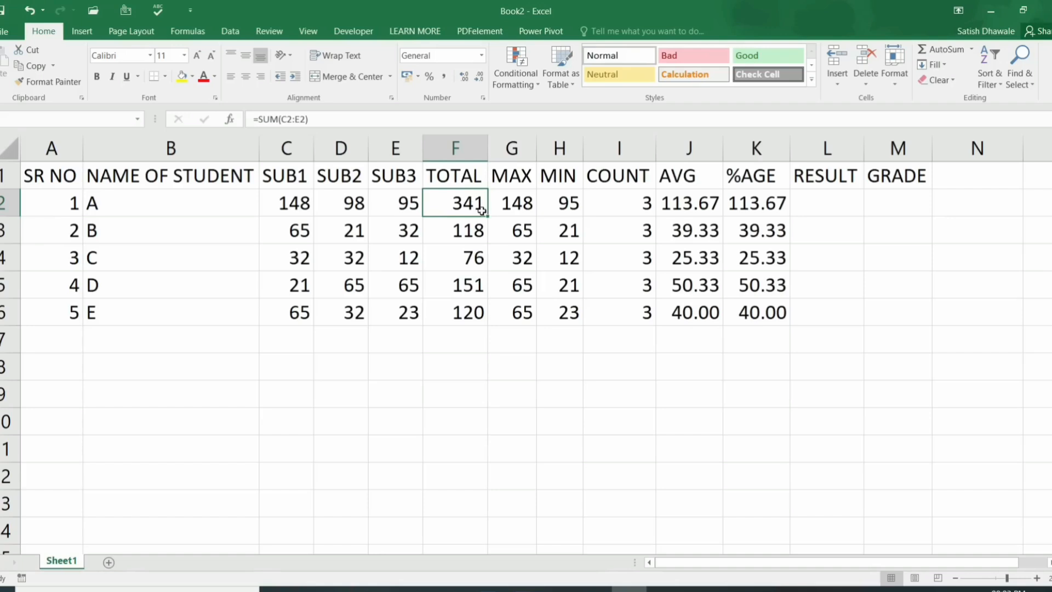
Step: Change student A's %AGE formula to =F2/3.5
left_click(705, 207)
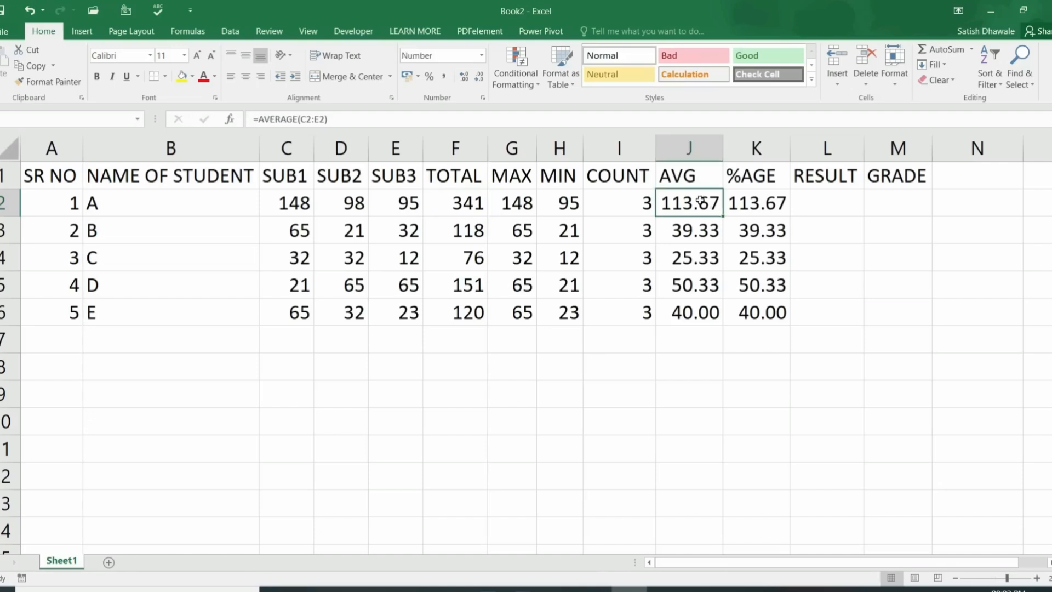
double_click(748, 207)
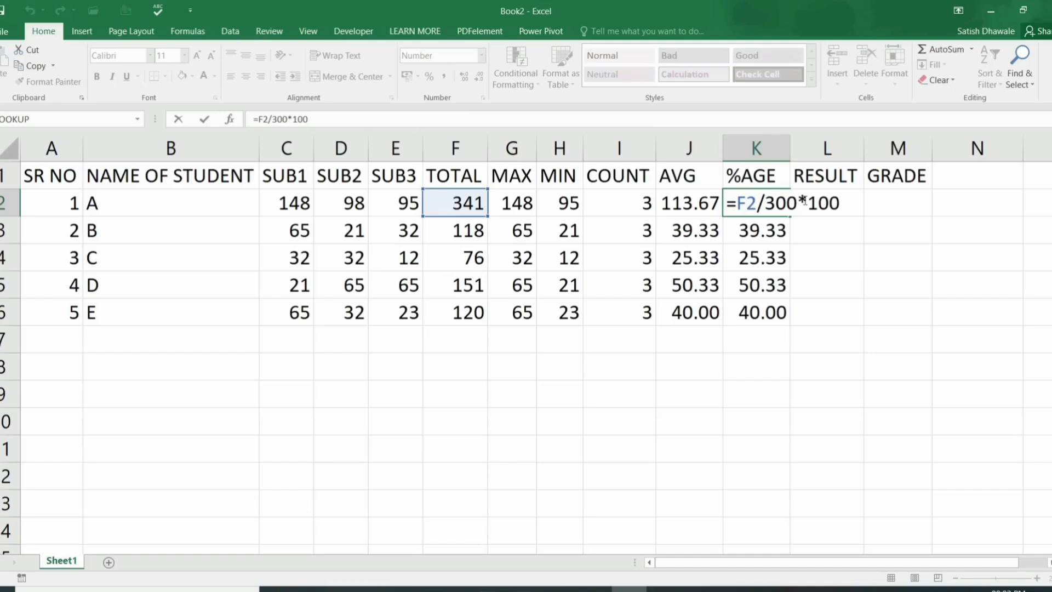
left_click_drag(798, 204, 775, 204)
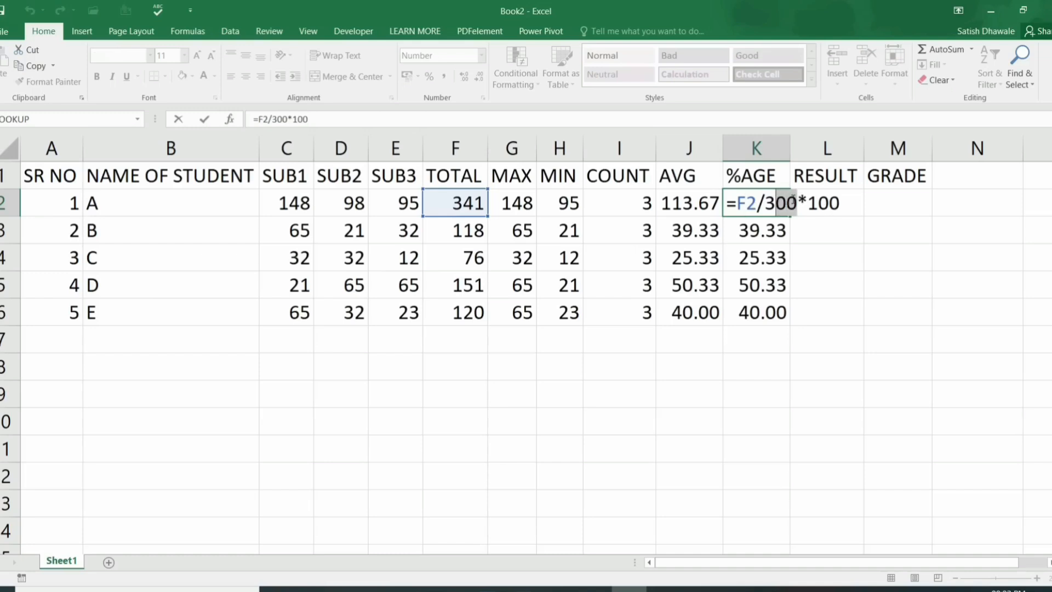
type("50")
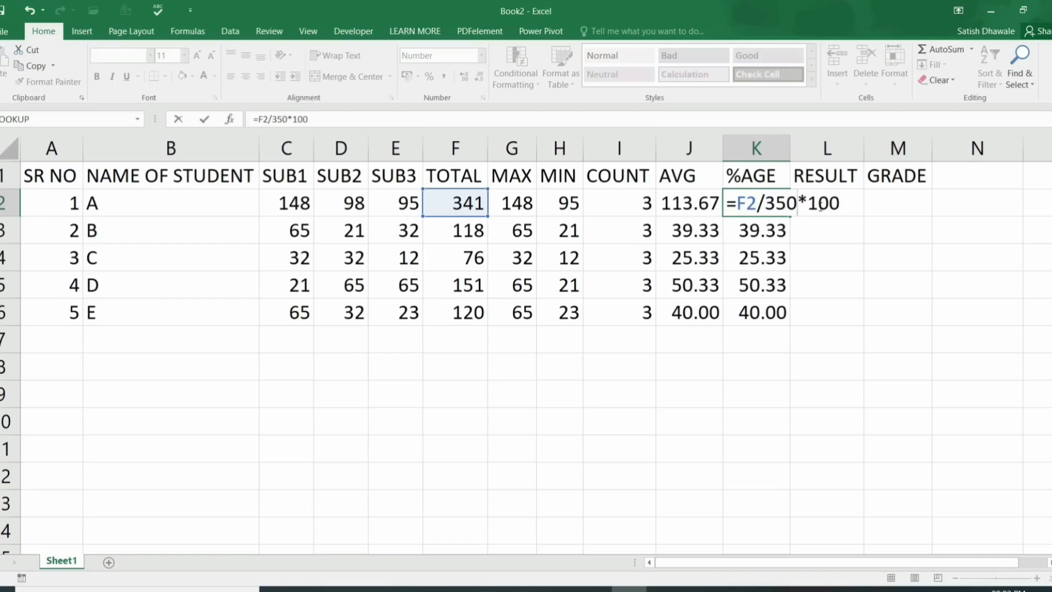
left_click_drag(779, 204, 877, 200)
type("3.5")
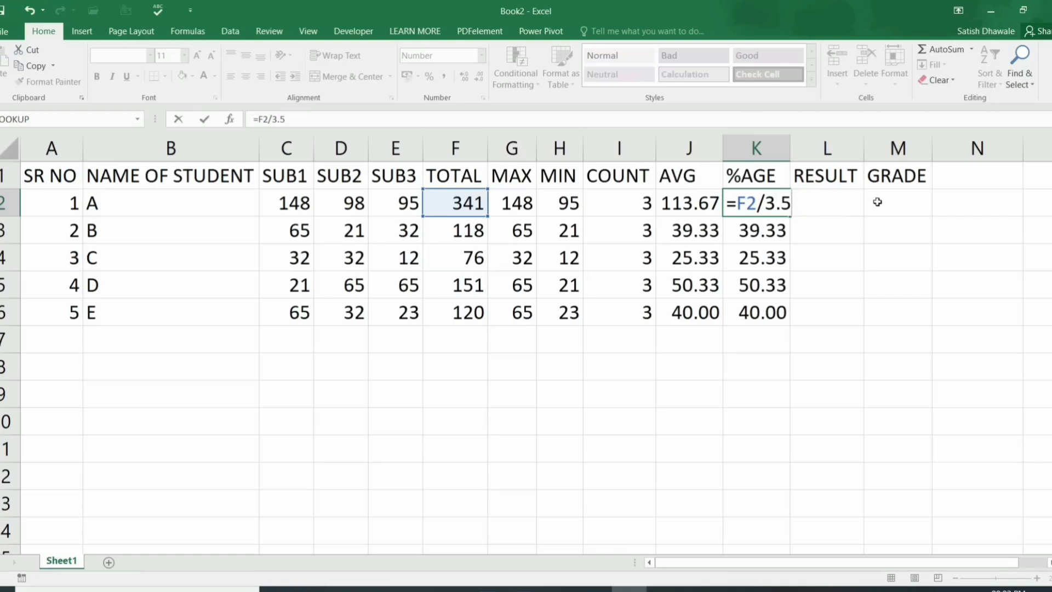
key("Return")
Step: Copy the =F2/3.5 formula down to K6, giving 97.43, 33.71, 21.71, 43.14, 34.29
left_click(767, 207)
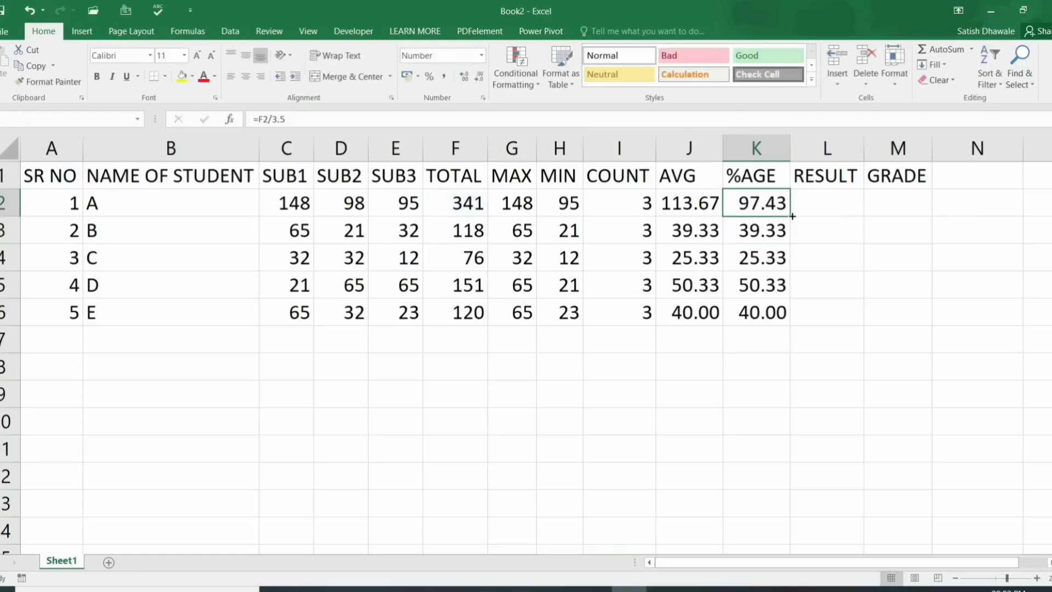
double_click(792, 217)
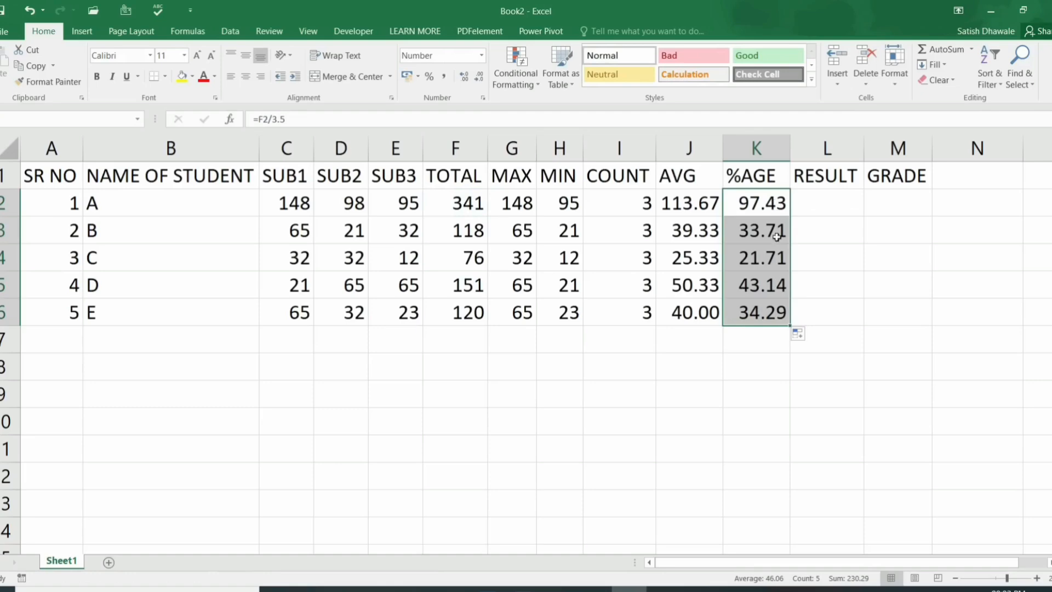
left_click(774, 209)
left_click(689, 202)
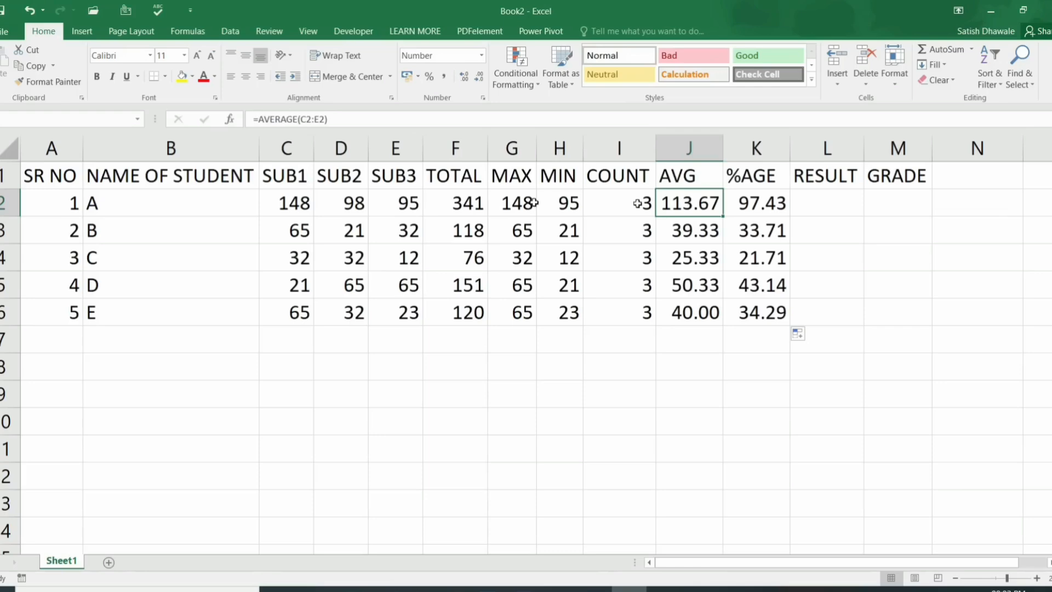
Step: Undo the percentage formula fill, column widening and mark edits to restore student A's 45, 32, 65
left_click_drag(307, 204, 301, 304)
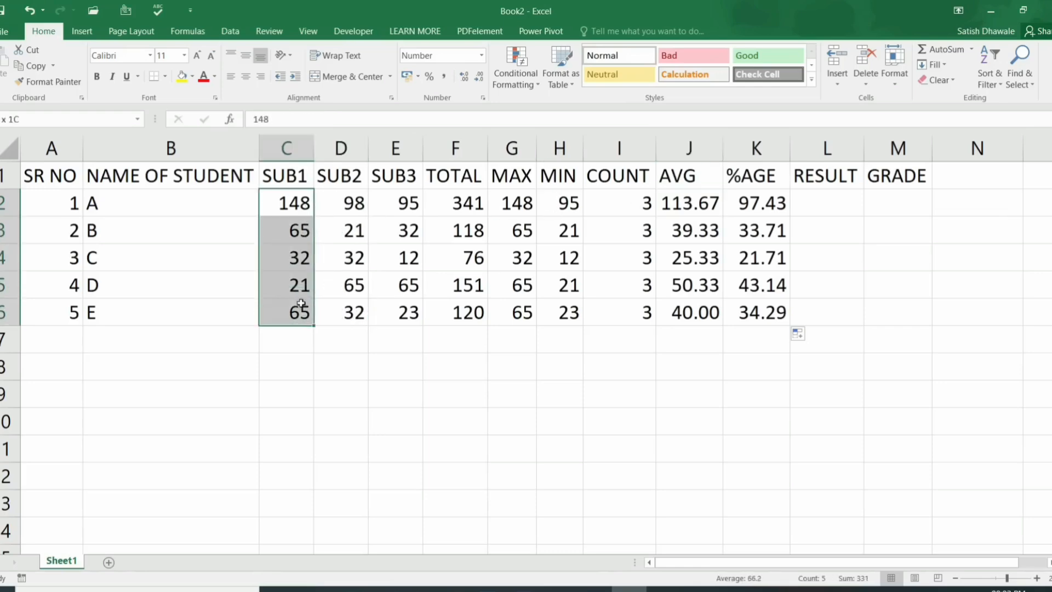
left_click_drag(351, 202, 343, 302)
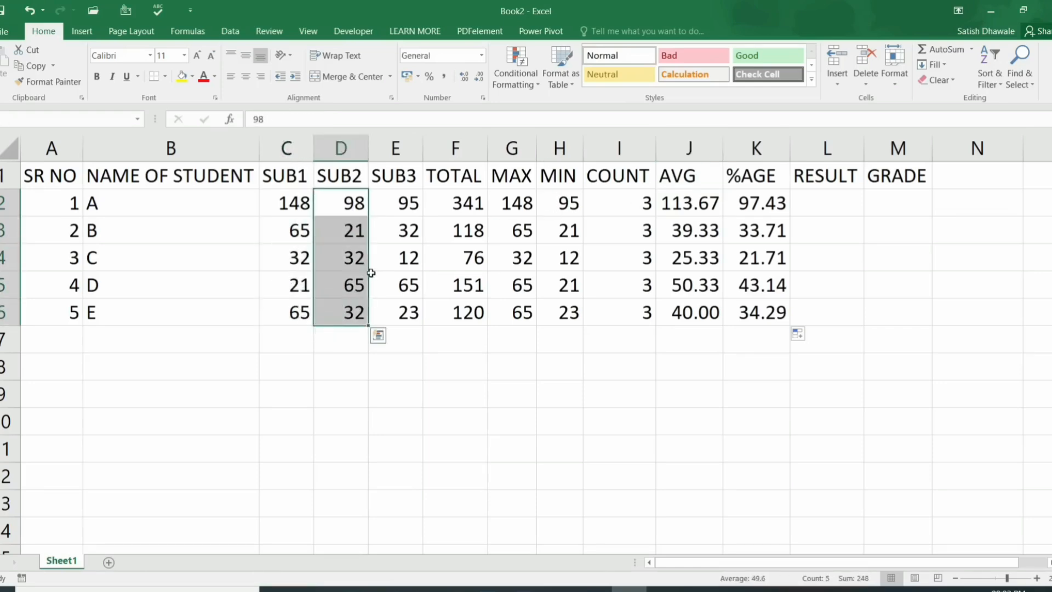
key("ctrl+z")
key("ctrl+z")
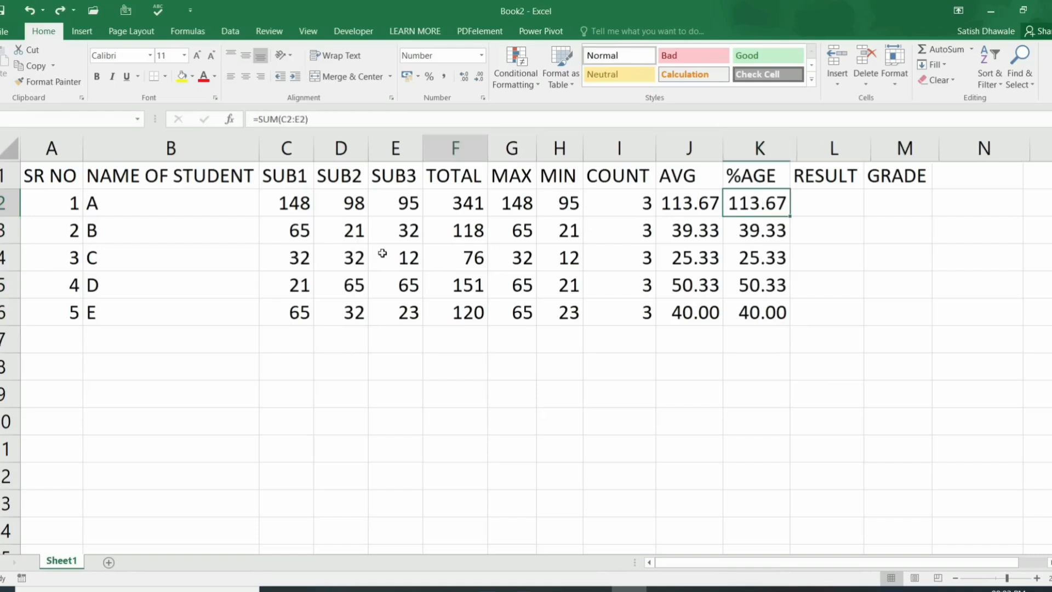
key("ctrl+z")
key("ctrl+z")
key("ctrl+z")
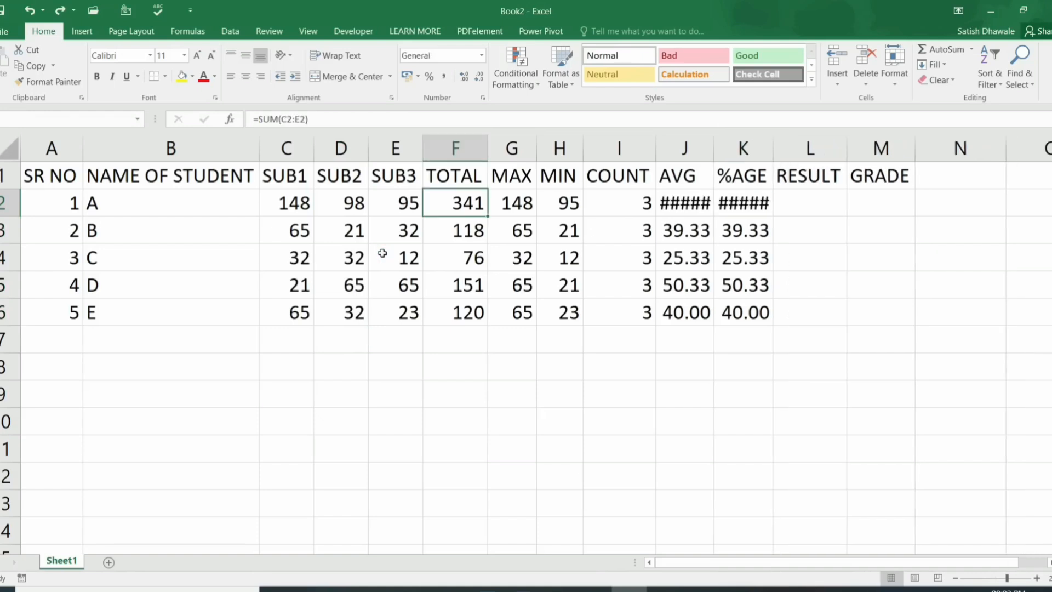
key("ctrl+z")
key("ctrl+z")
key("ctrl+z")
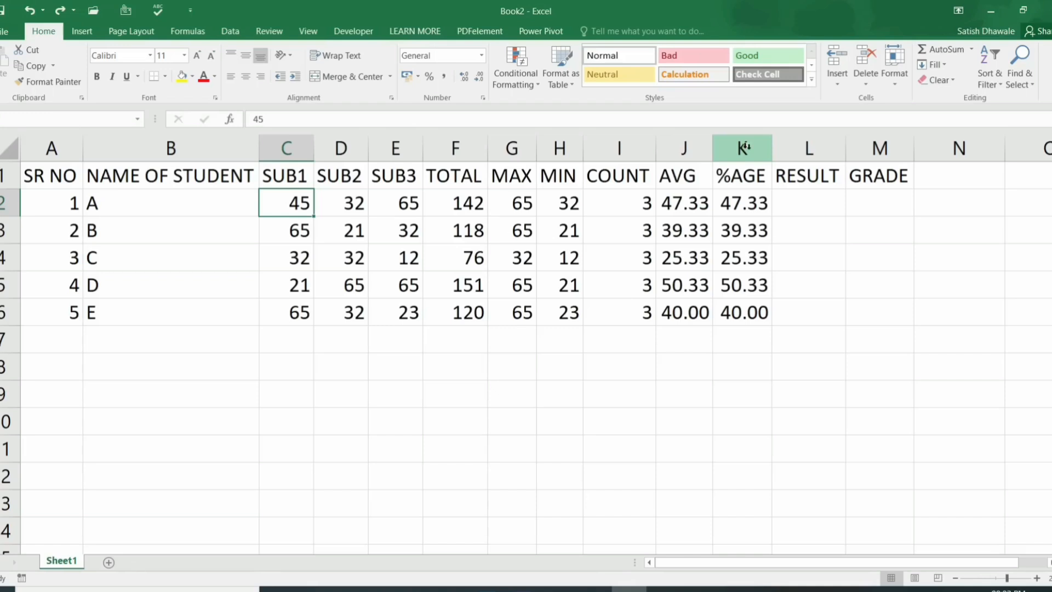
Step: Select the block C2:E6 holding all five students' SUB1–SUB3 marks
left_click(825, 207)
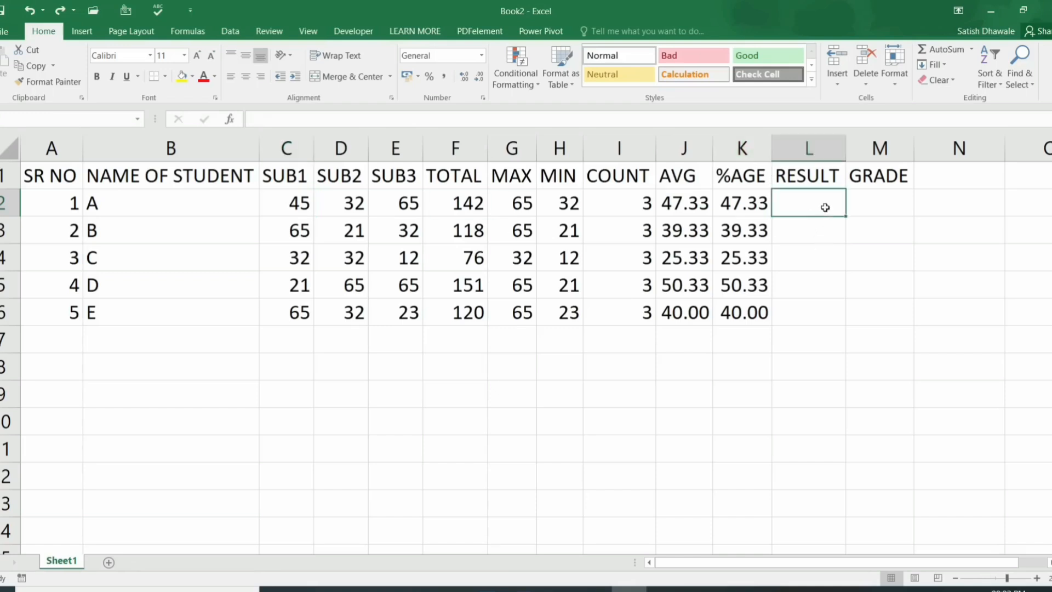
left_click_drag(852, 196, 800, 313)
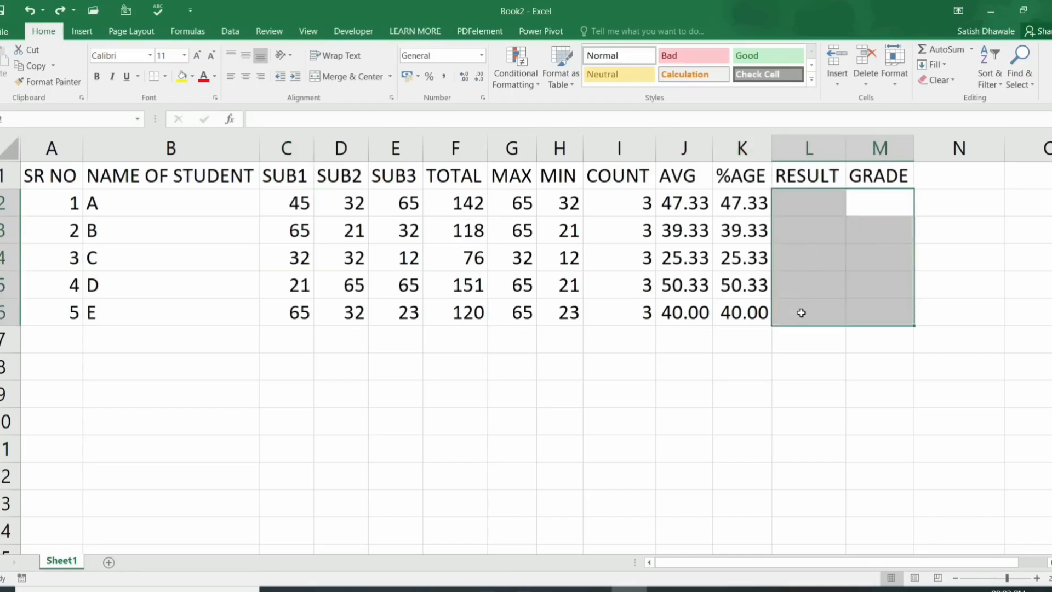
left_click(825, 209)
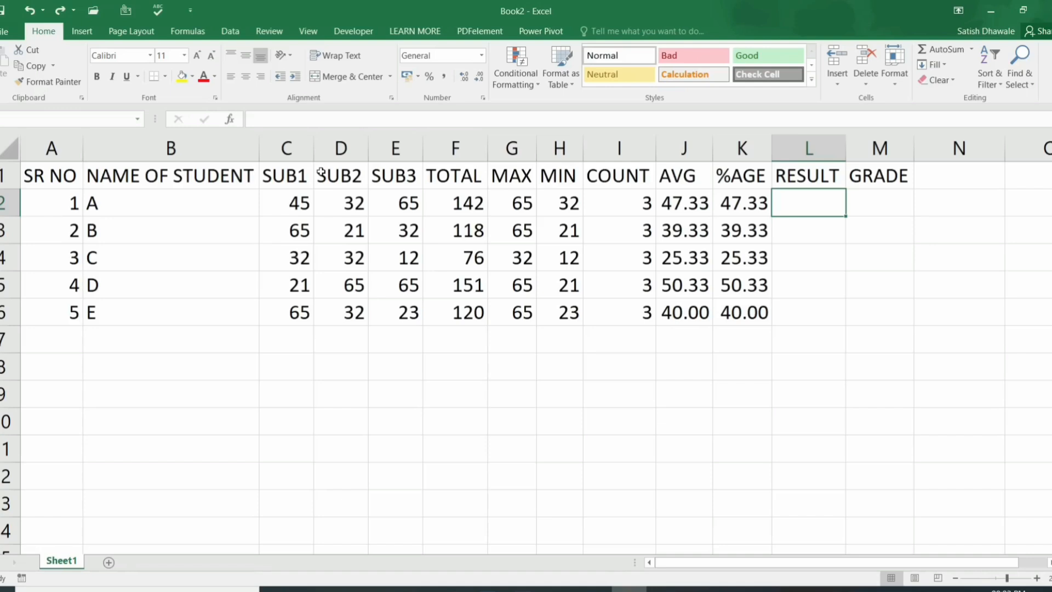
left_click_drag(301, 202, 412, 309)
left_click_drag(412, 309, 412, 308)
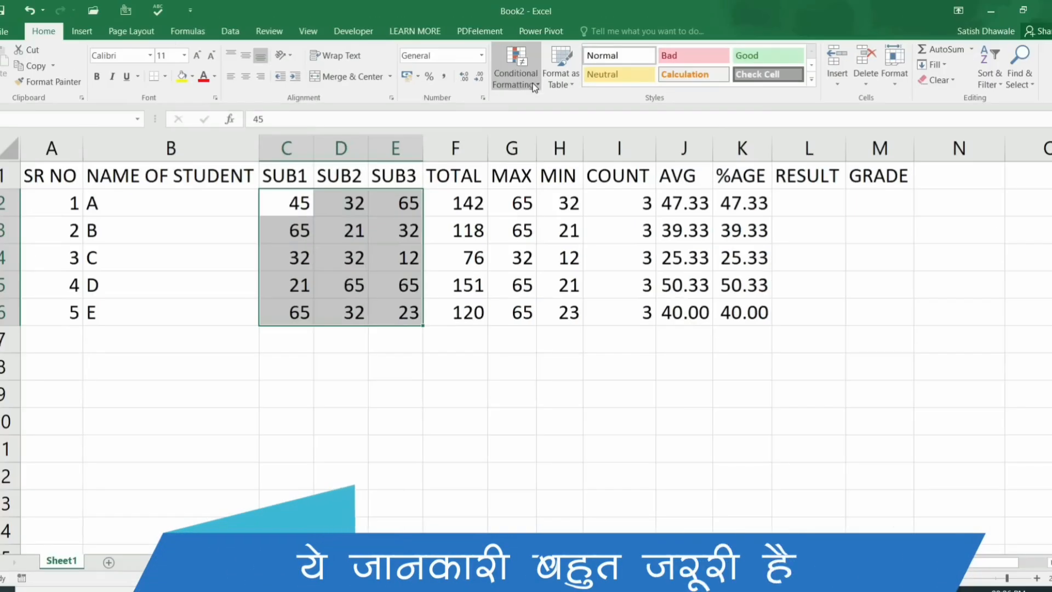
Step: Start a Less Than highlight rule on the marks, previewing values below 38.5 in light red
left_click(534, 87)
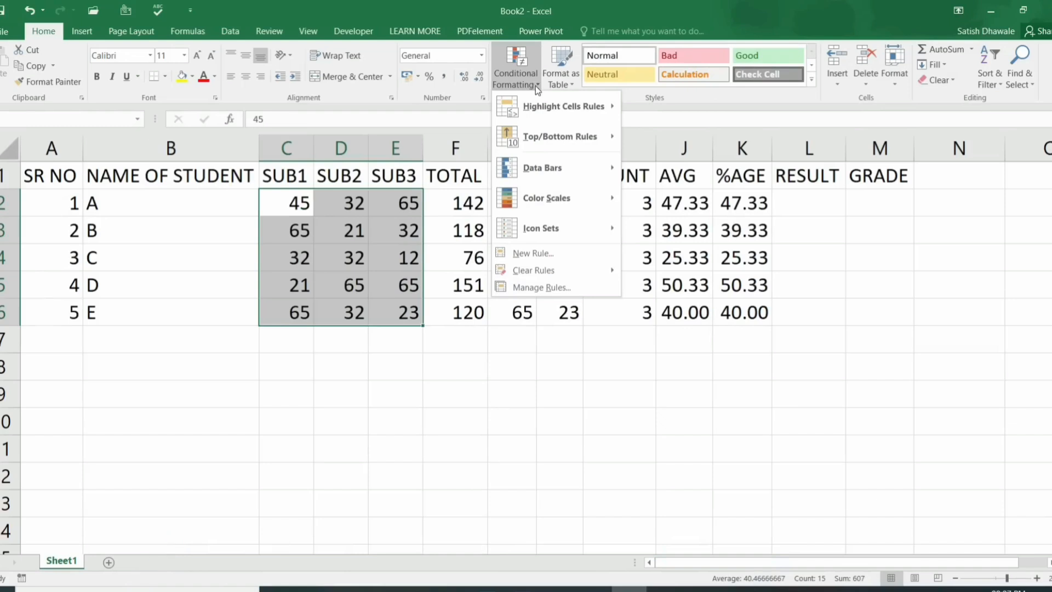
mouse_move(551, 109)
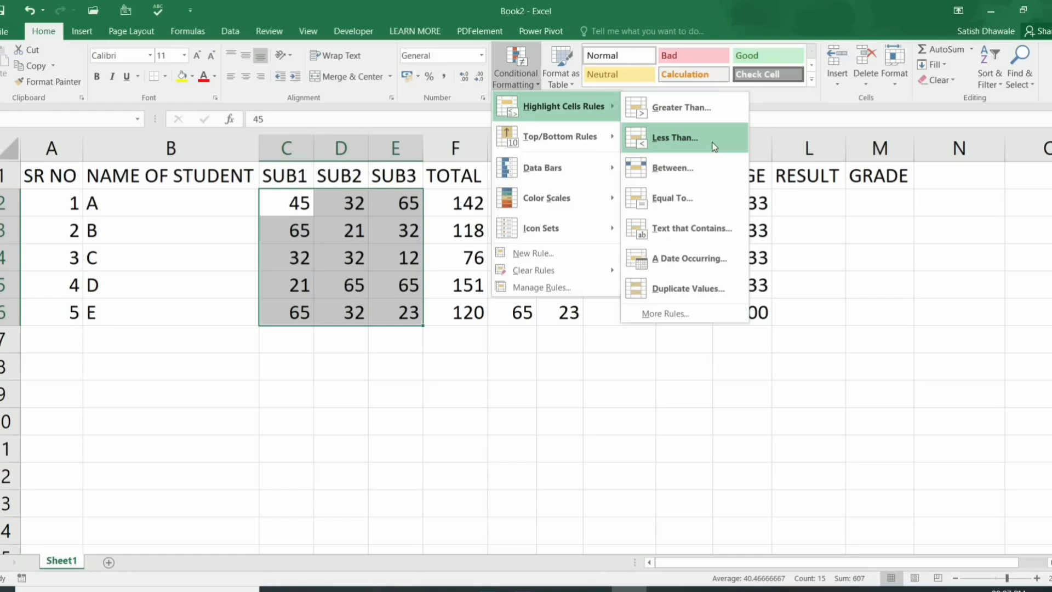
left_click(713, 146)
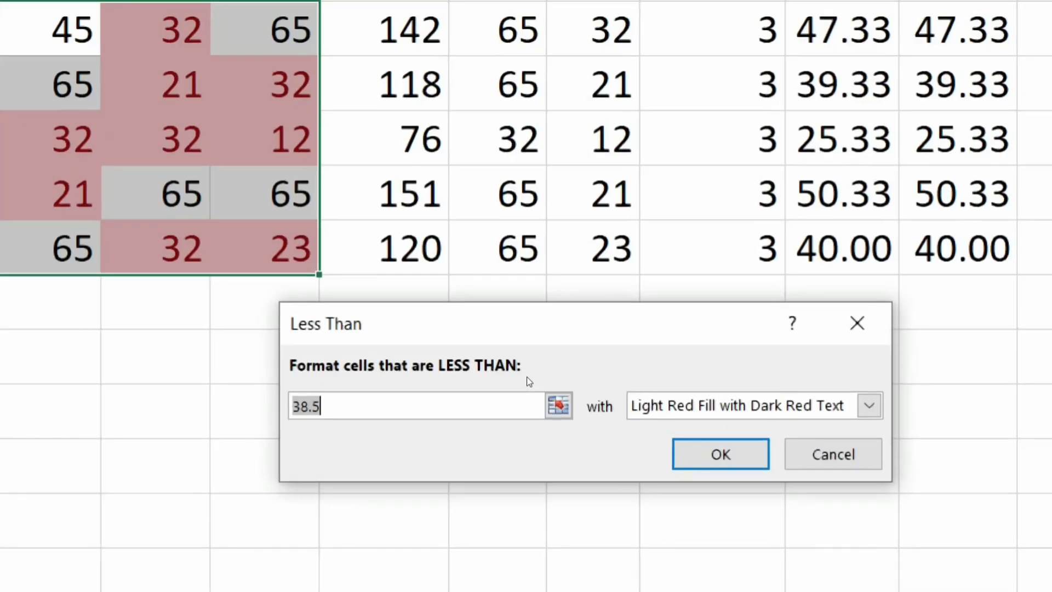
Step: Apply a Less Than 35 rule with a custom red font colour to C2:E6
key("BackSpace")
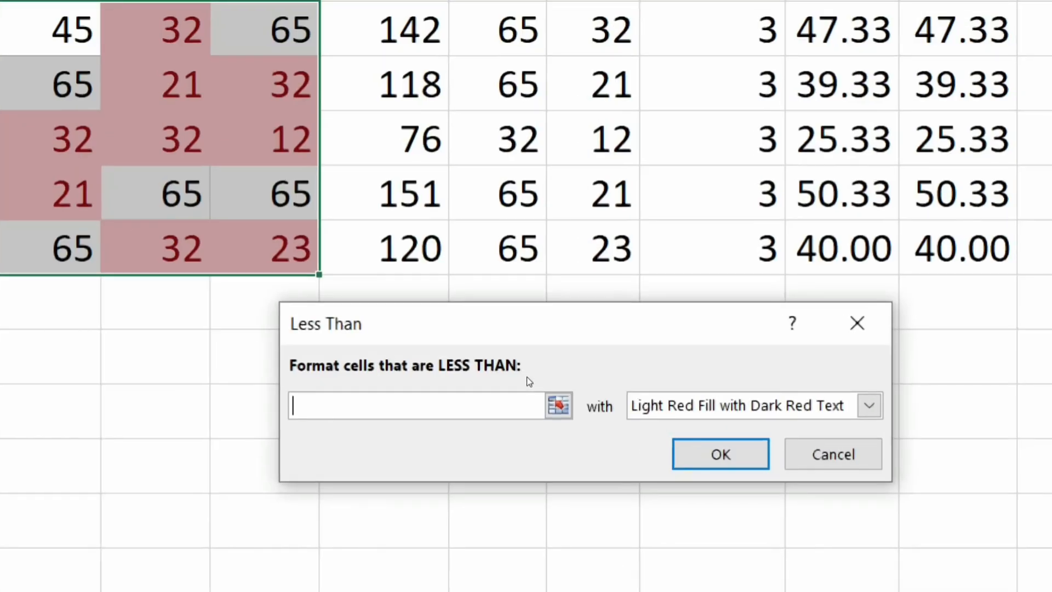
type("35")
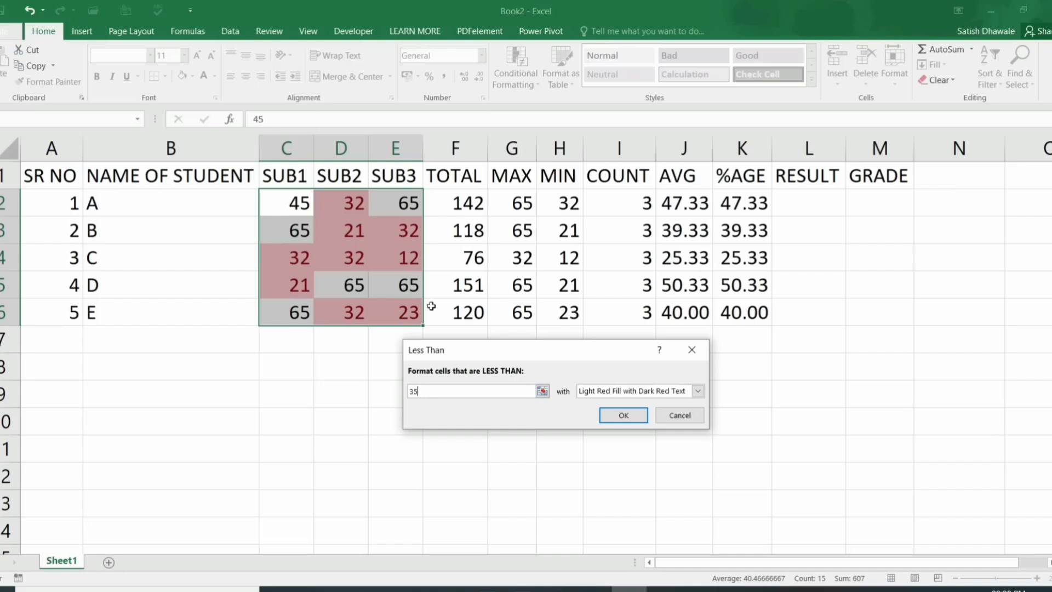
left_click(644, 393)
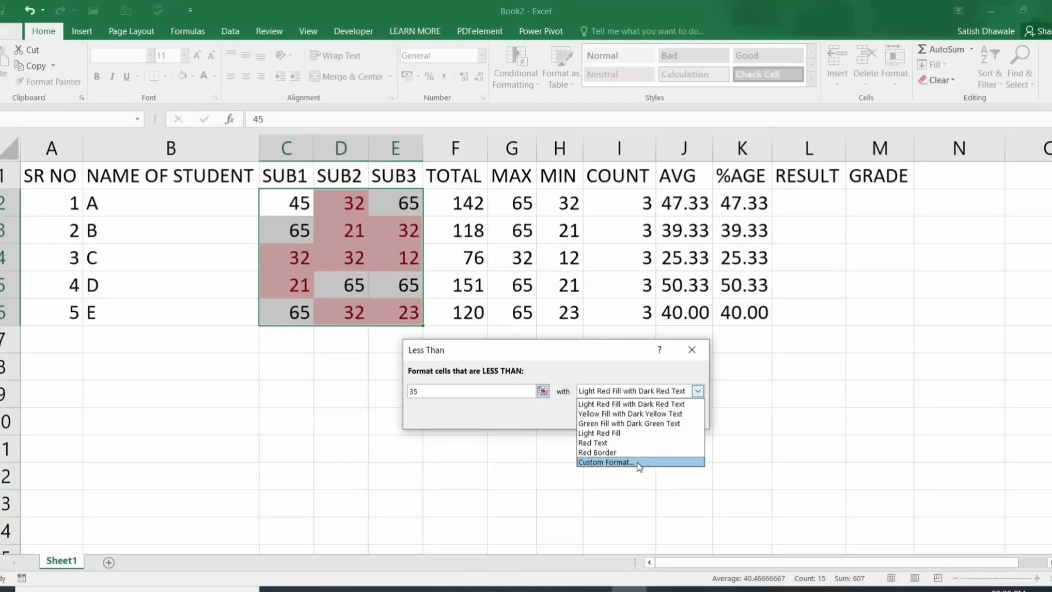
left_click(607, 462)
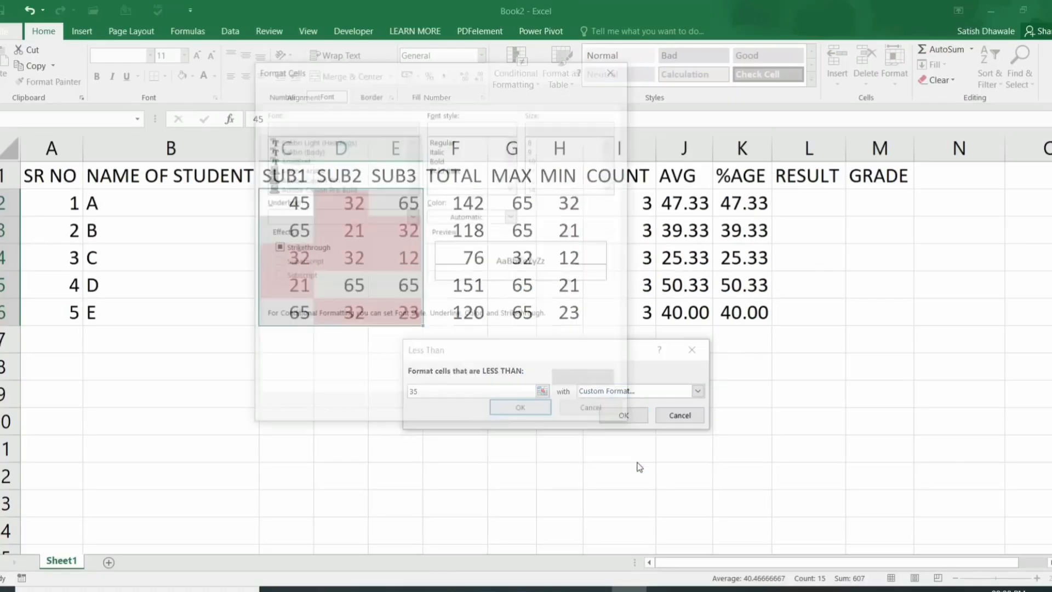
left_click(414, 94)
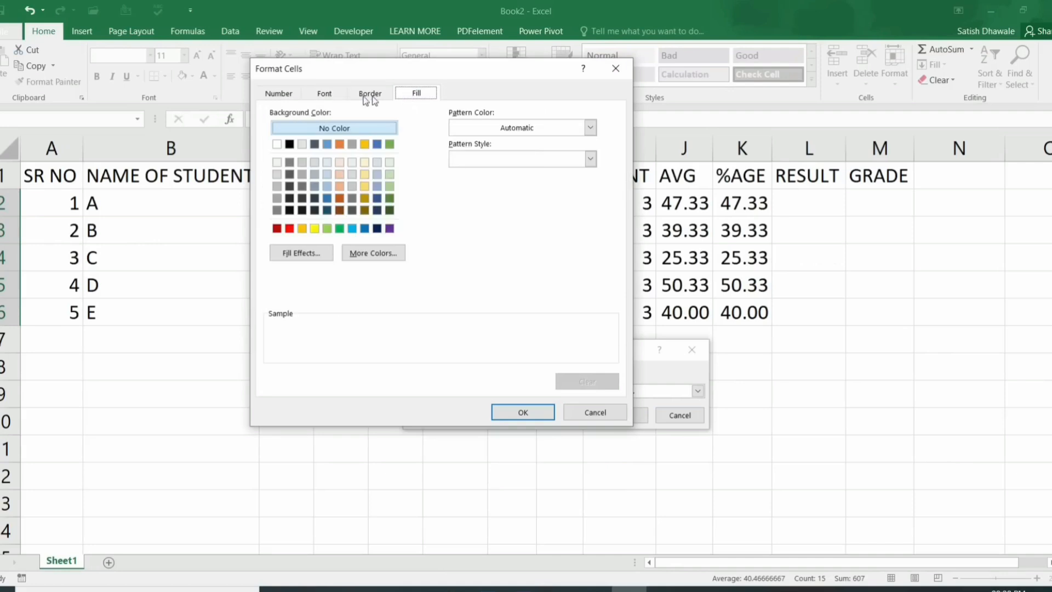
left_click(324, 94)
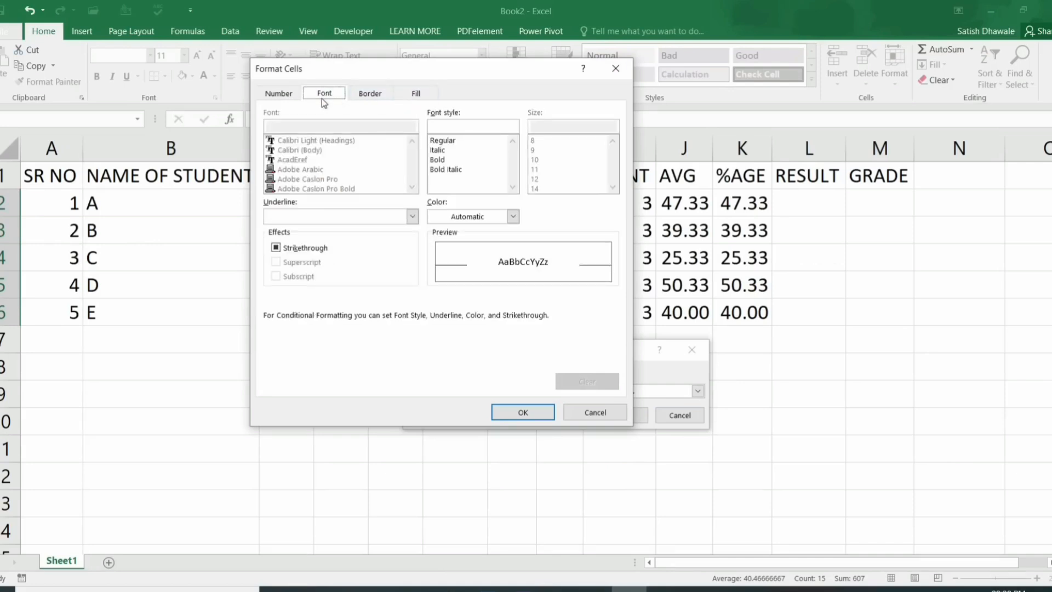
left_click(449, 219)
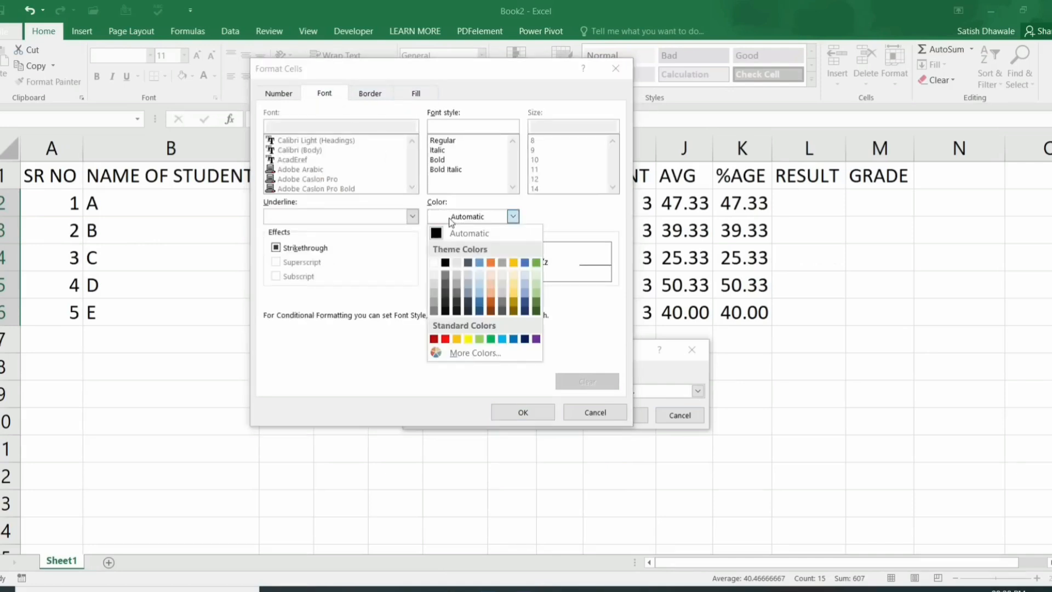
left_click(444, 339)
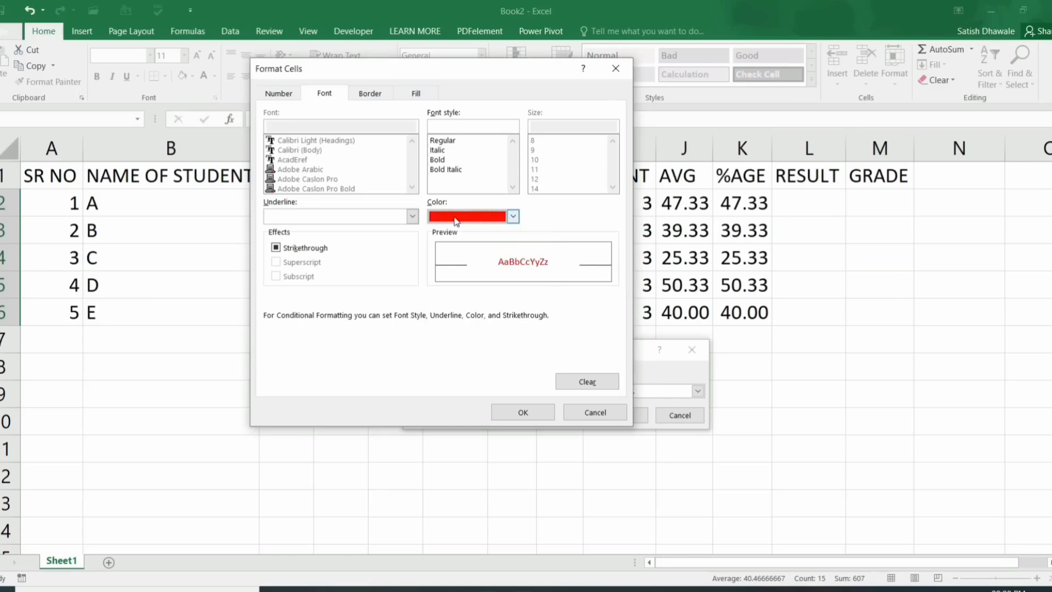
left_click(523, 412)
left_click(625, 415)
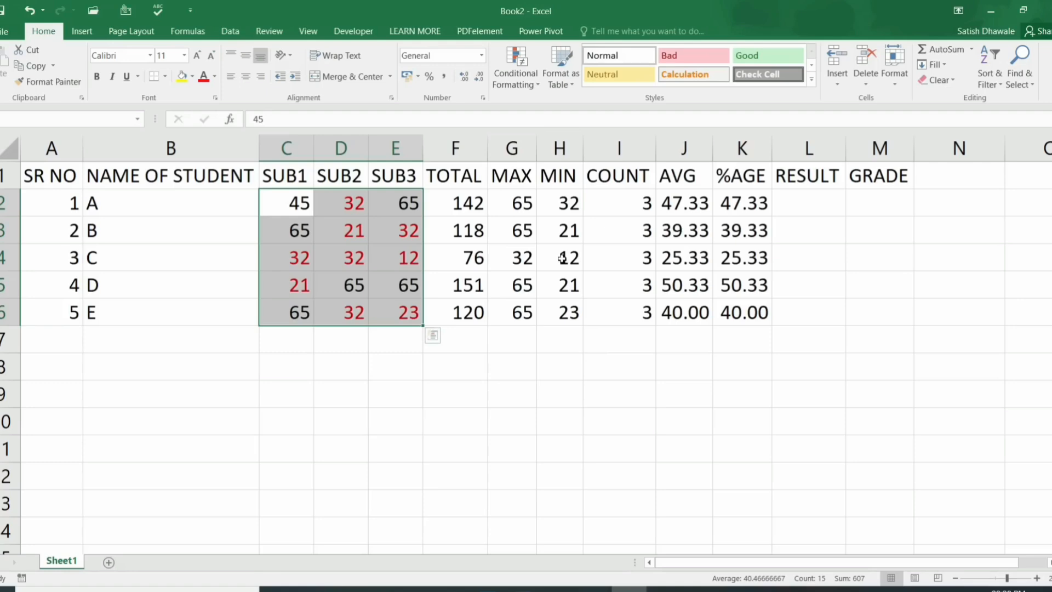
Step: Add a Greater Than 35 rule with a custom dark blue font to the marks
left_click(516, 77)
mouse_move(548, 106)
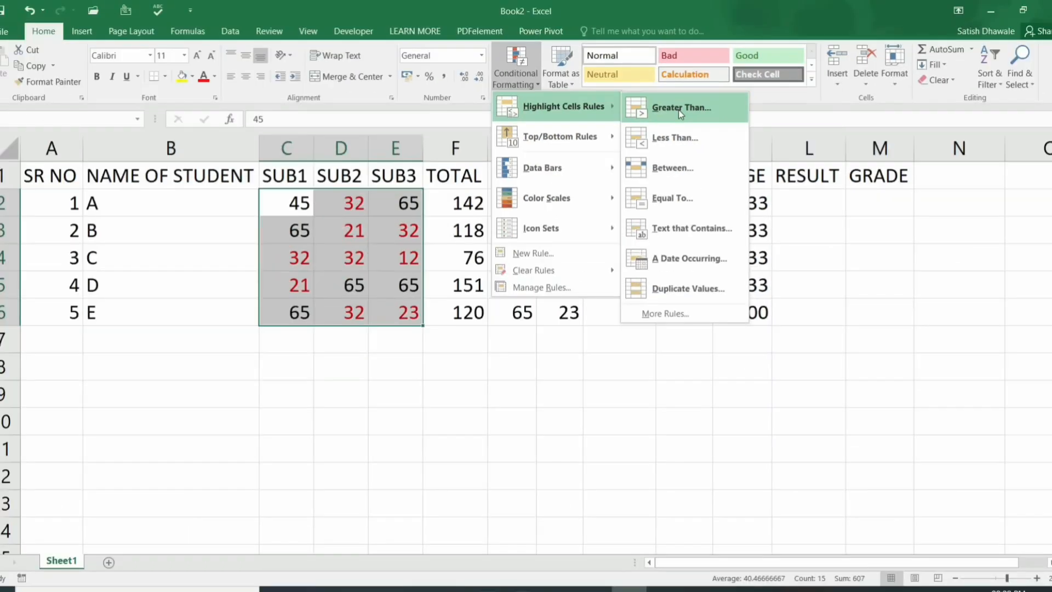
left_click(678, 109)
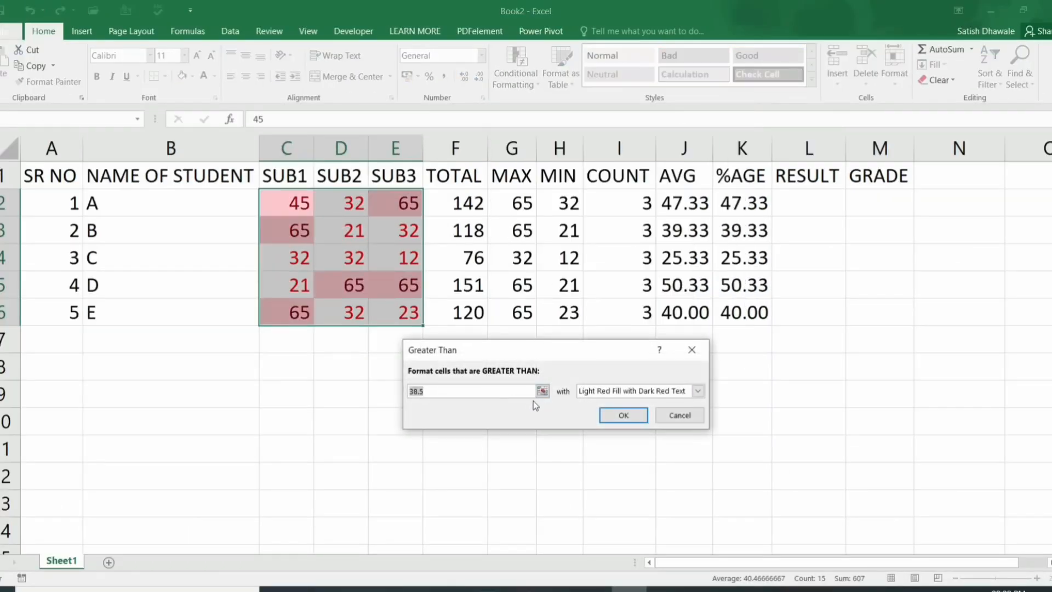
type("35")
left_click(593, 393)
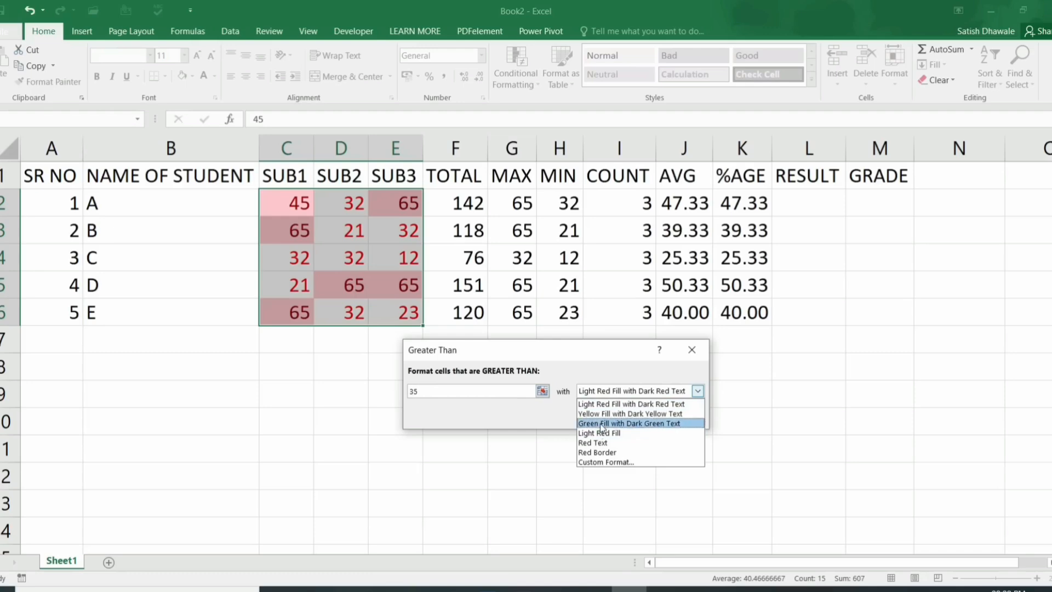
left_click(606, 462)
left_click(627, 332)
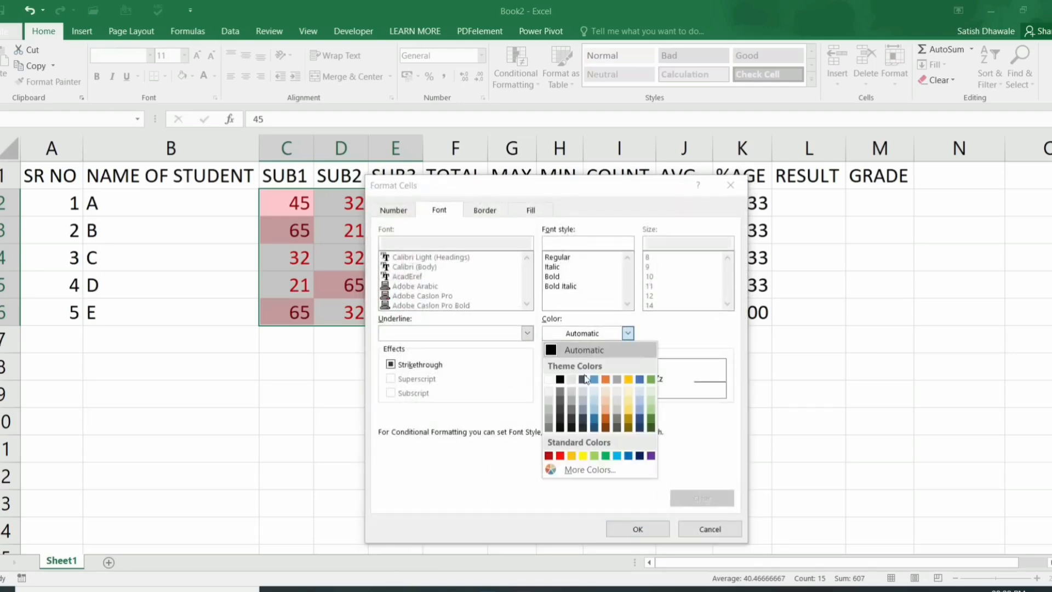
left_click(638, 455)
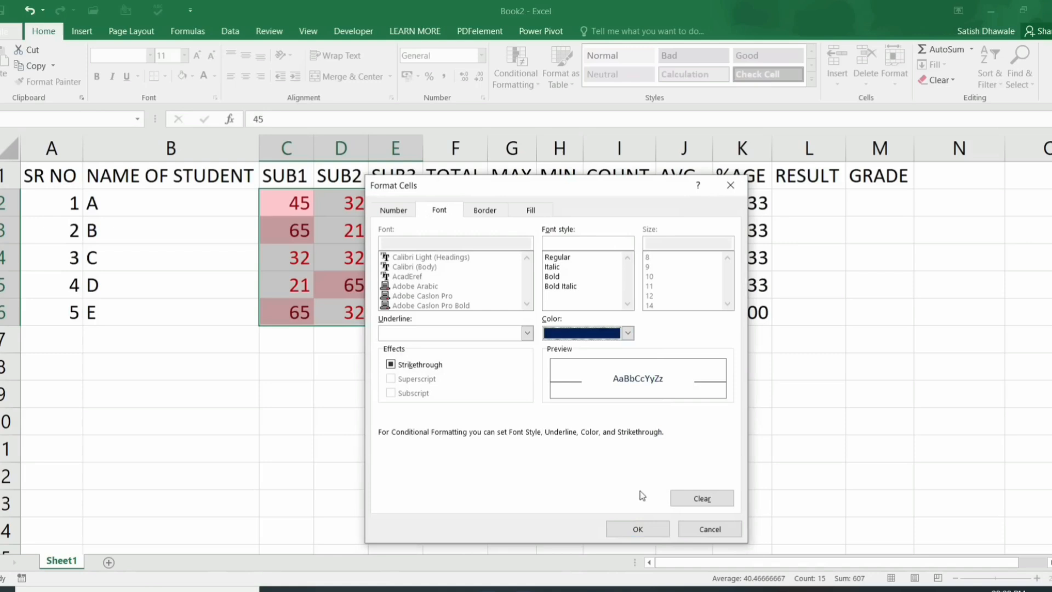
left_click(638, 529)
left_click(637, 419)
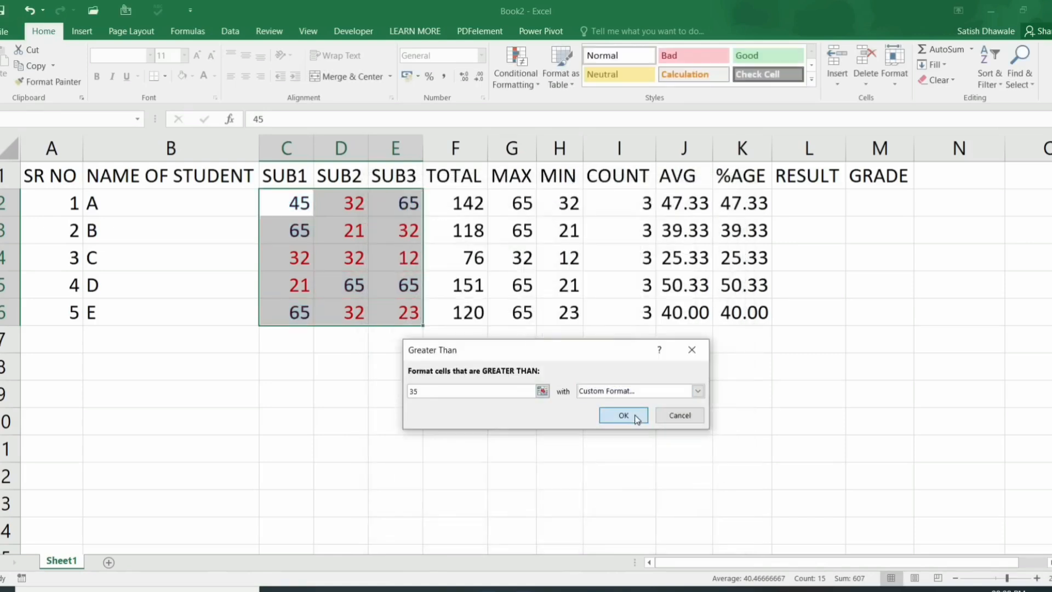
Step: Change the marks in D3 and D4 to 35, then reselect C2:E6
left_click(358, 239)
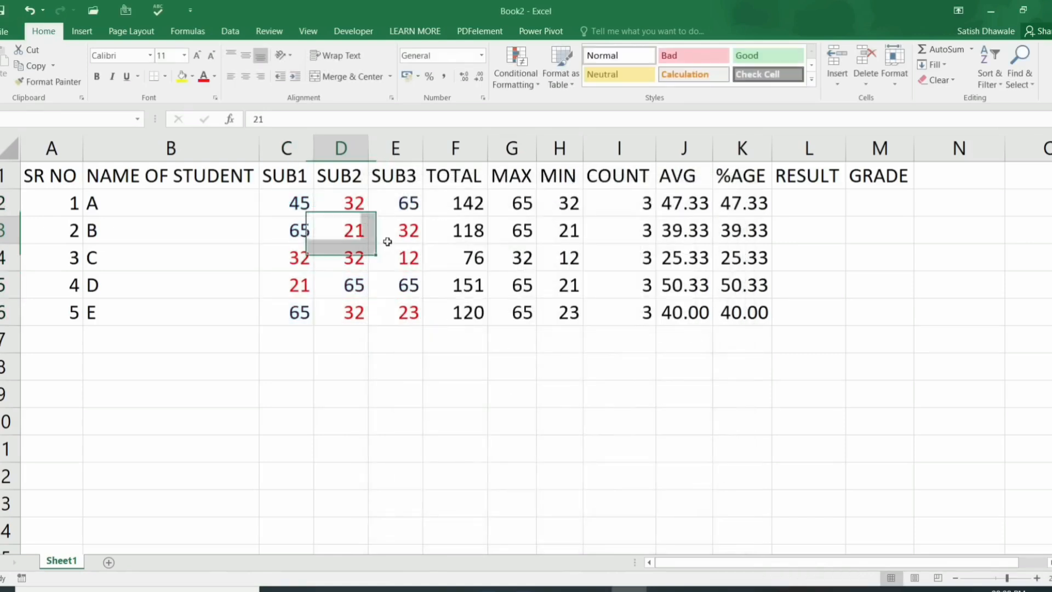
type("35")
key("Return")
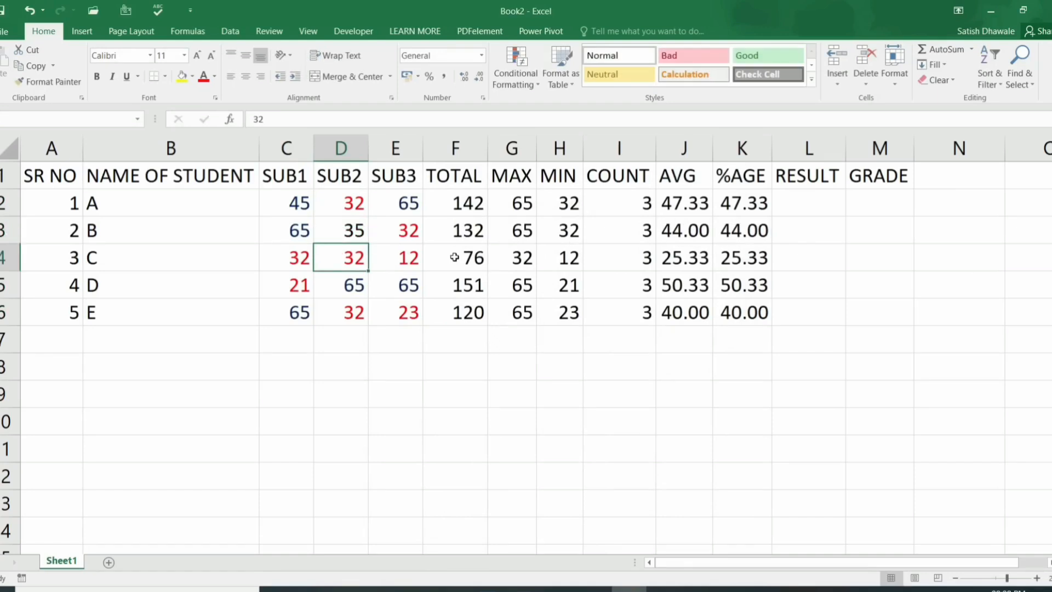
type("35")
key("Return")
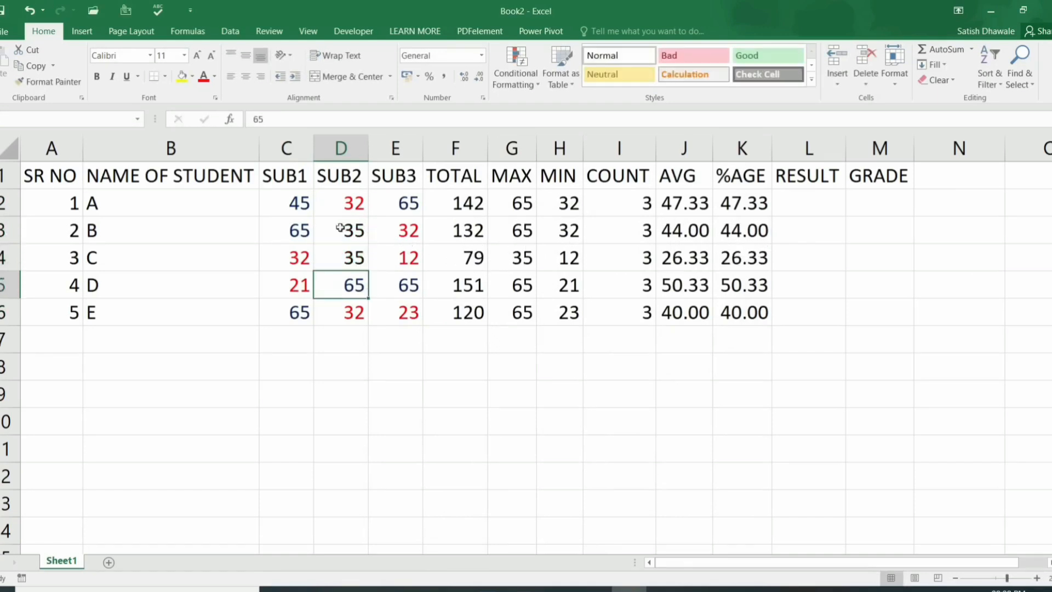
left_click_drag(298, 204, 408, 305)
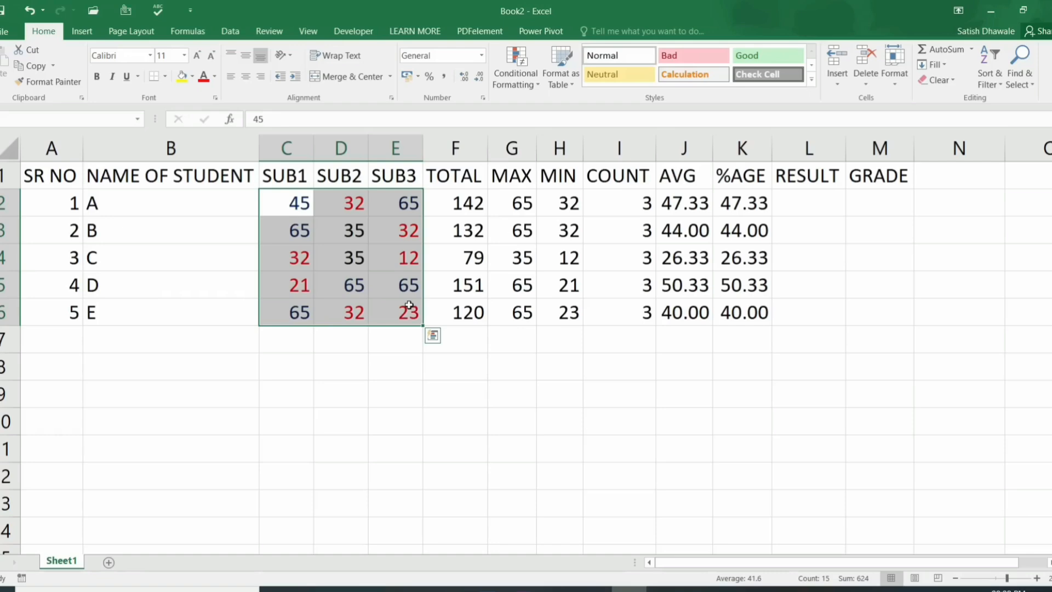
left_click(529, 86)
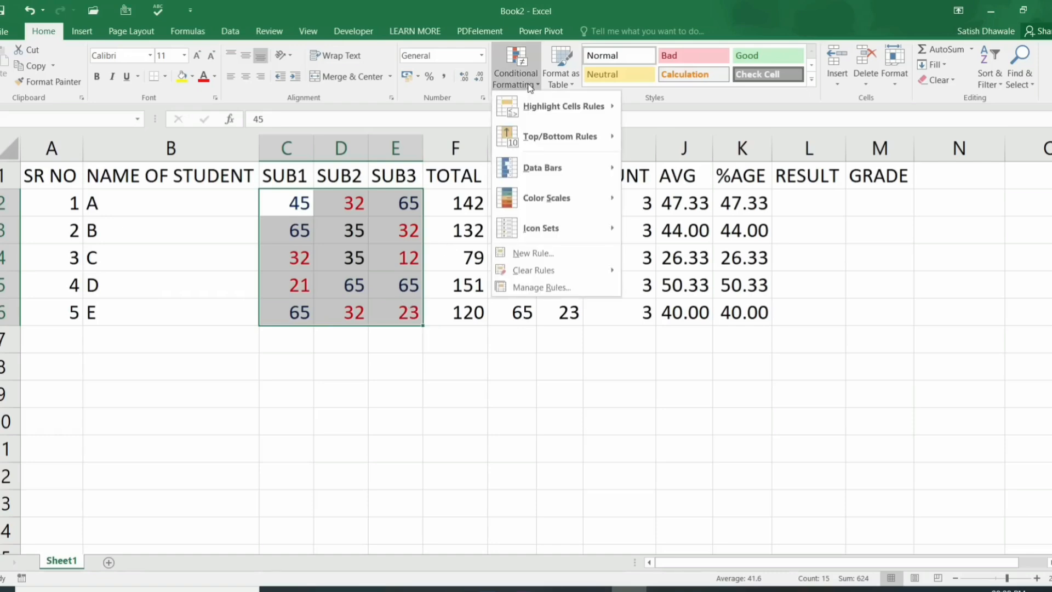
mouse_move(551, 104)
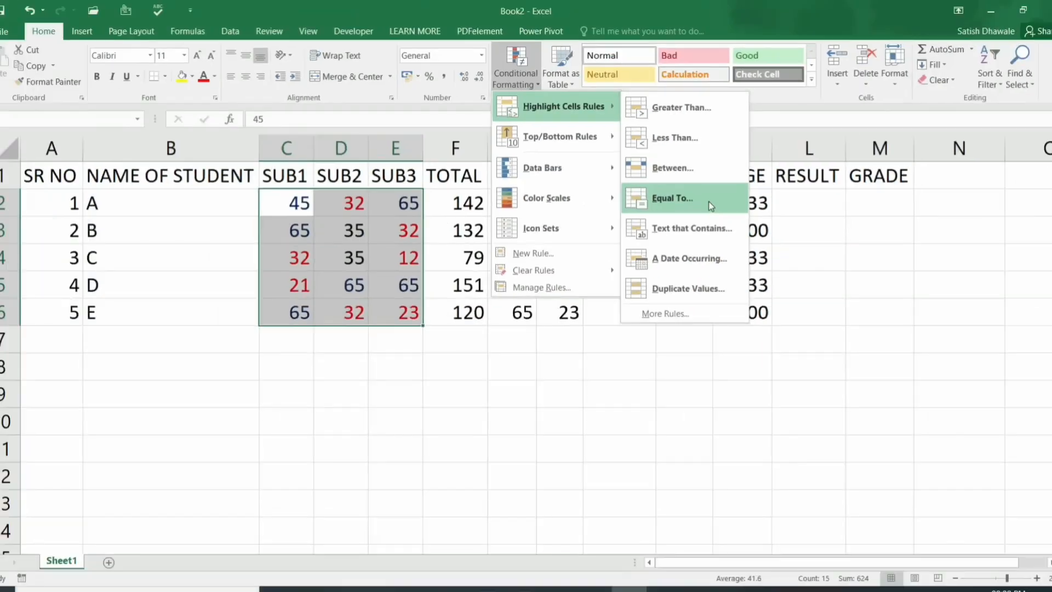
left_click(708, 201)
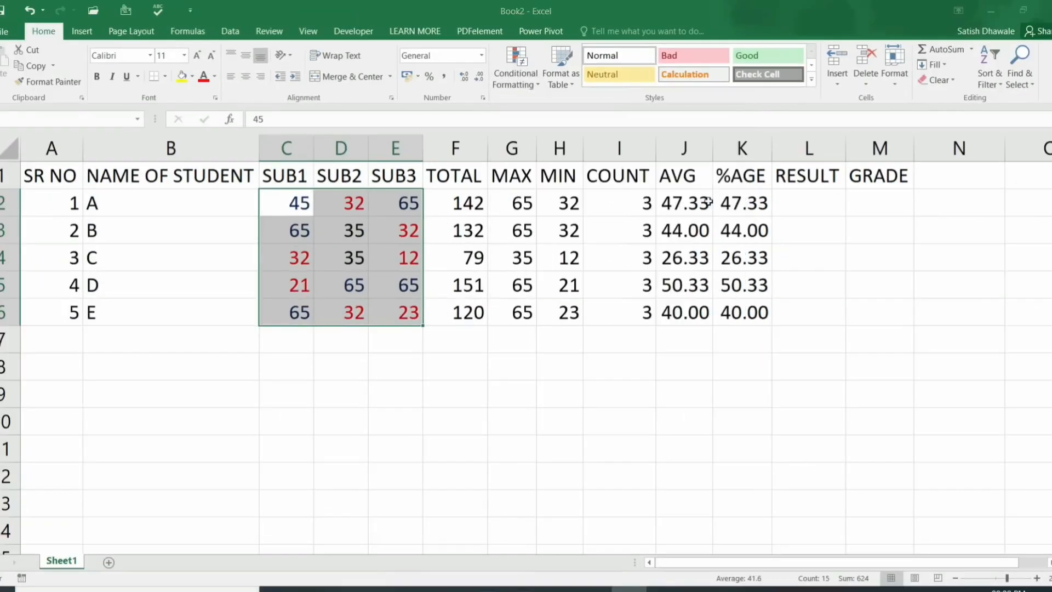
type("35")
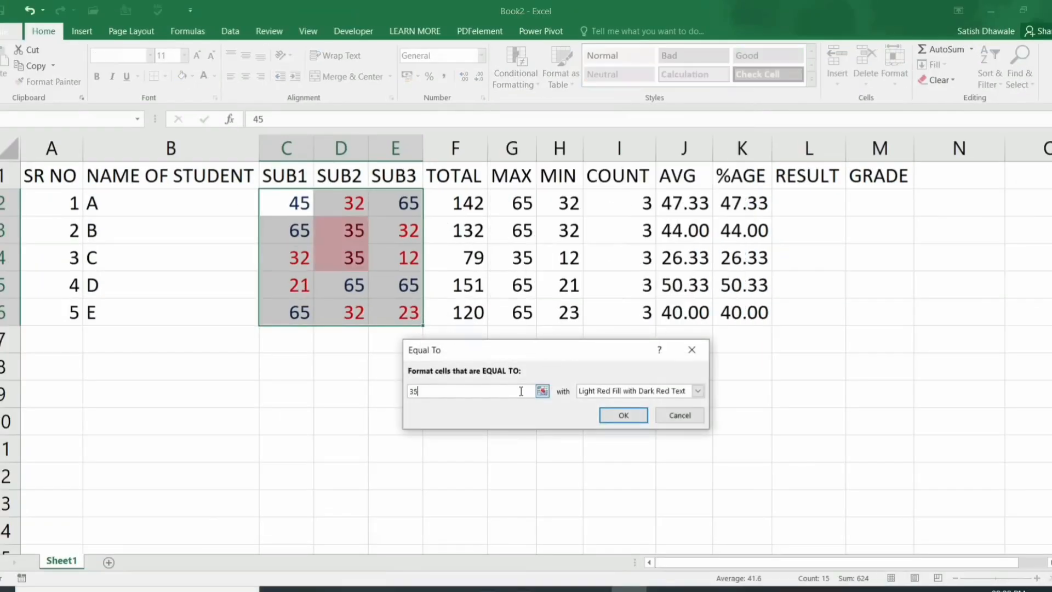
left_click(597, 393)
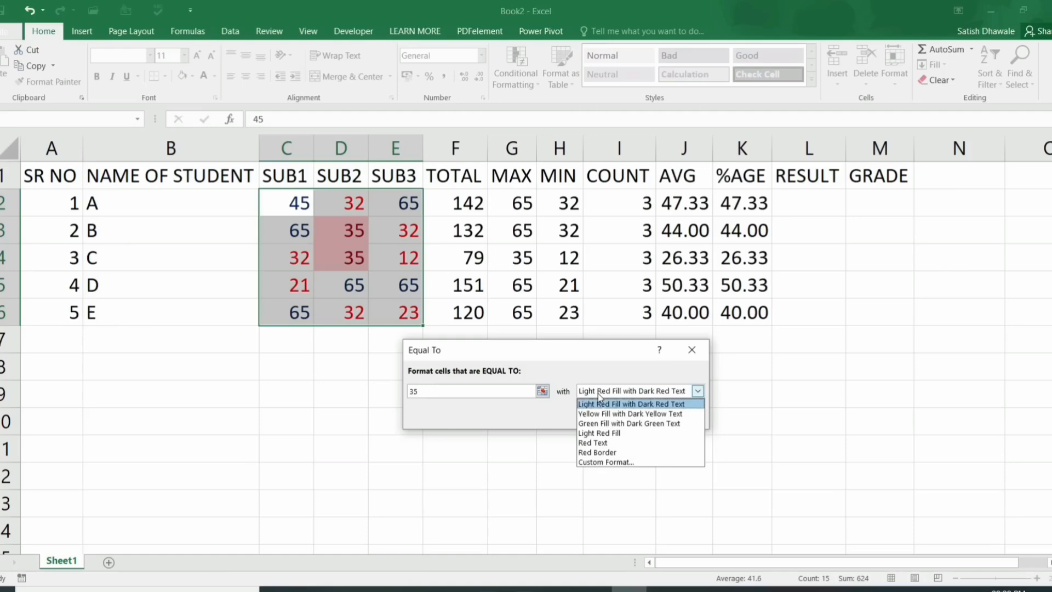
left_click(600, 462)
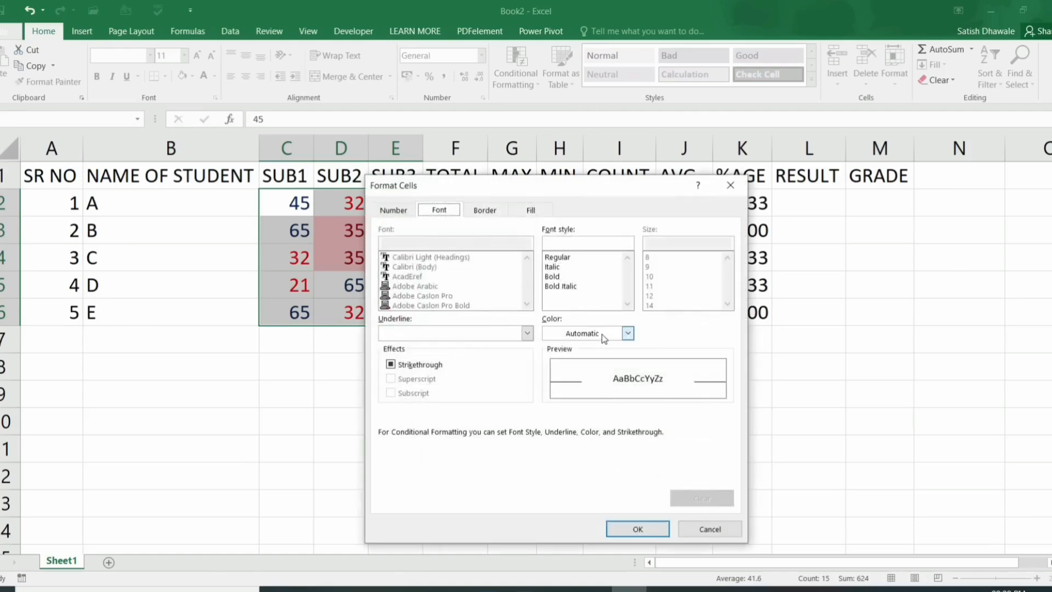
left_click(628, 333)
left_click(651, 455)
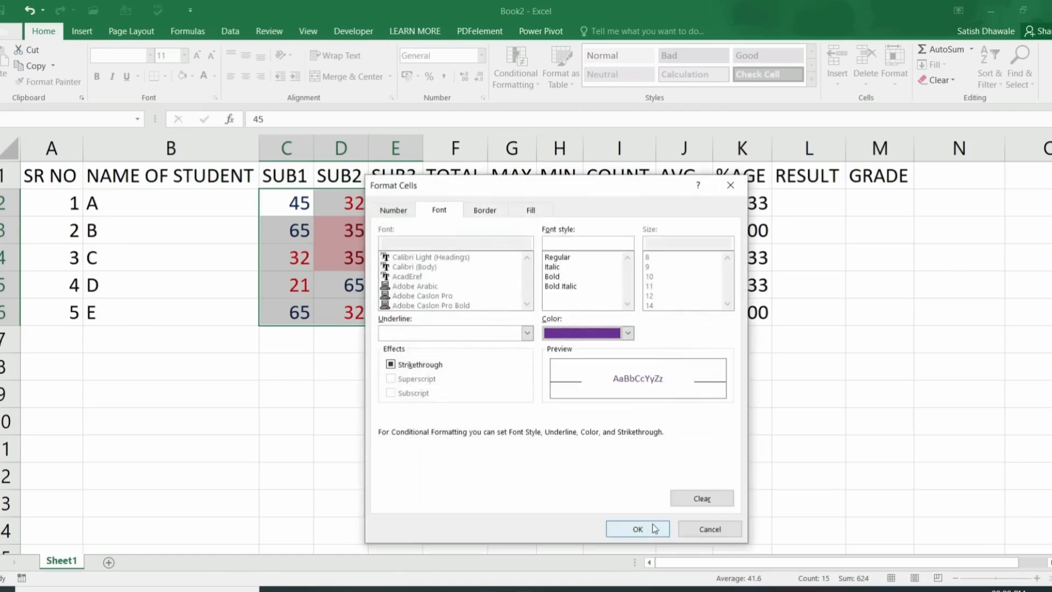
left_click(638, 528)
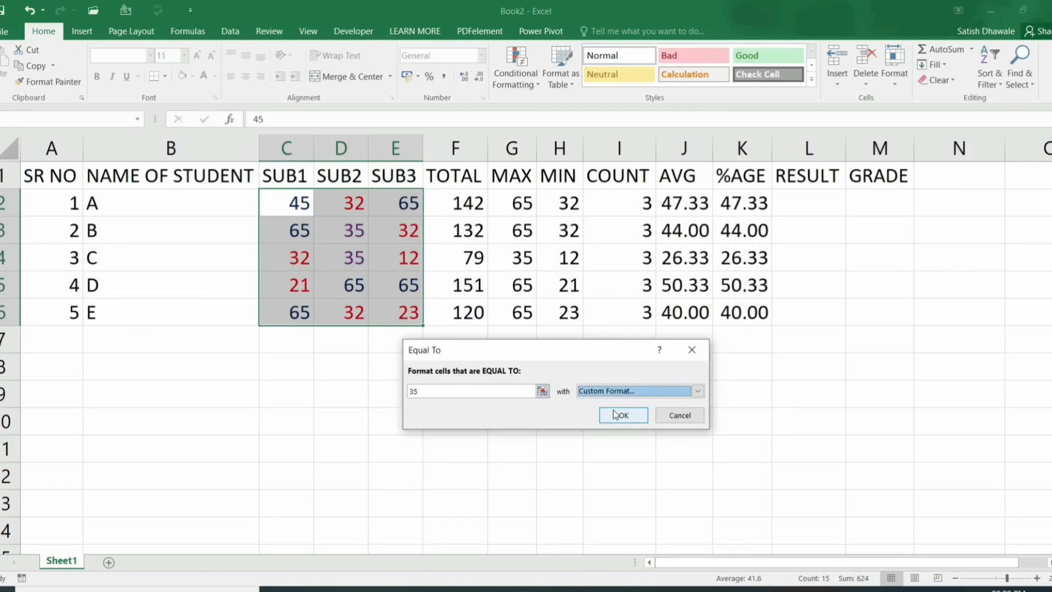
left_click(614, 415)
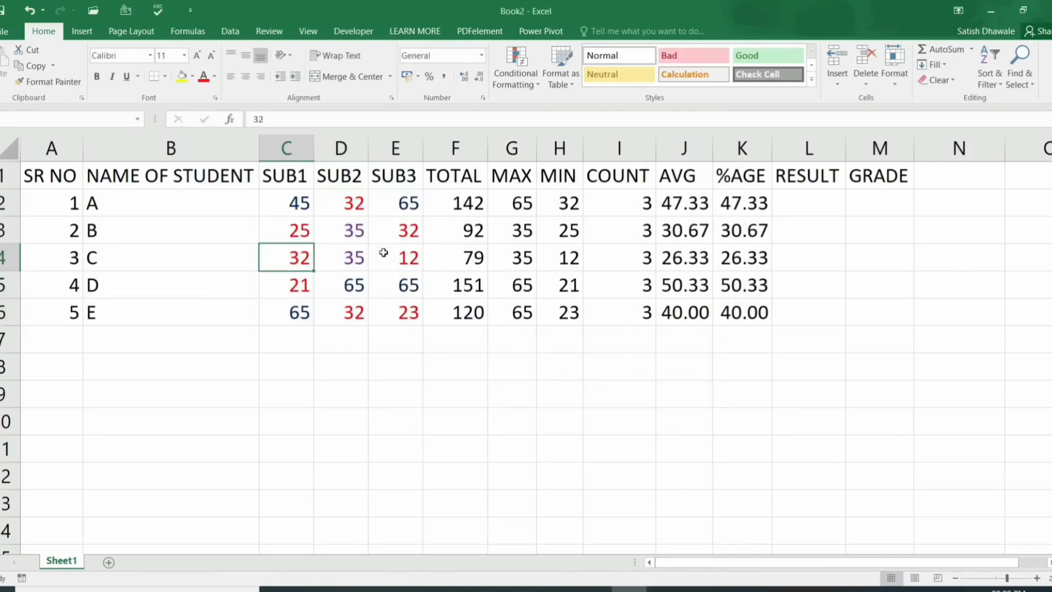
double_click(301, 211)
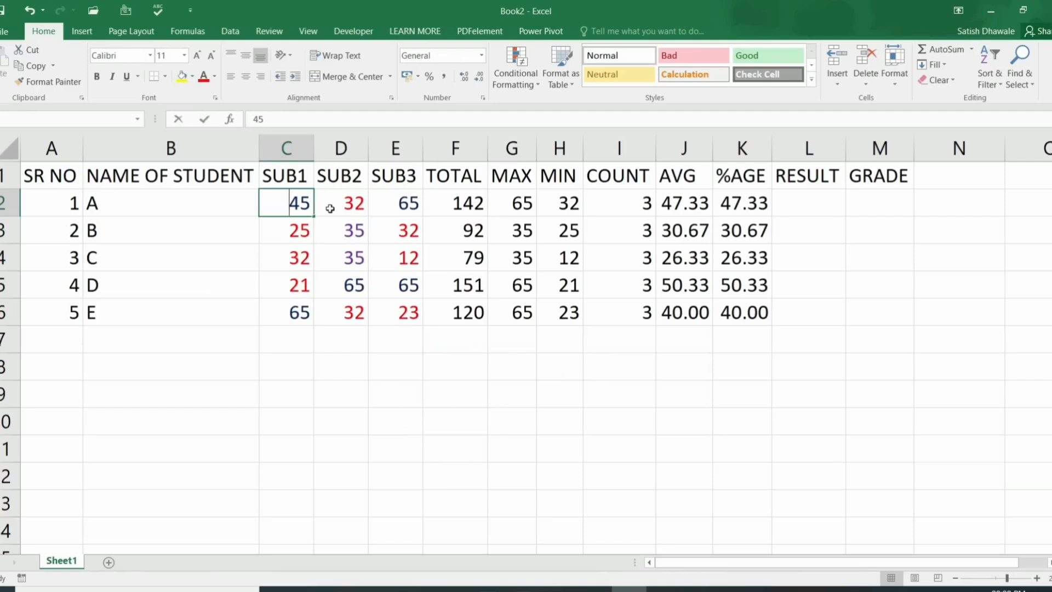
key("Delete")
type("3")
key("Return")
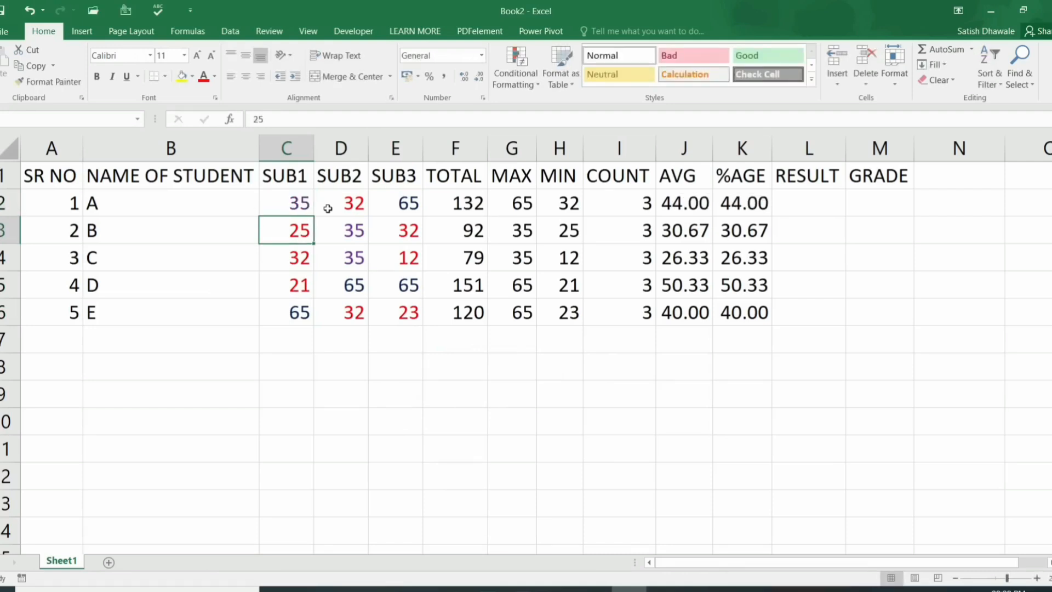
left_click(328, 208)
type("65")
key("Return")
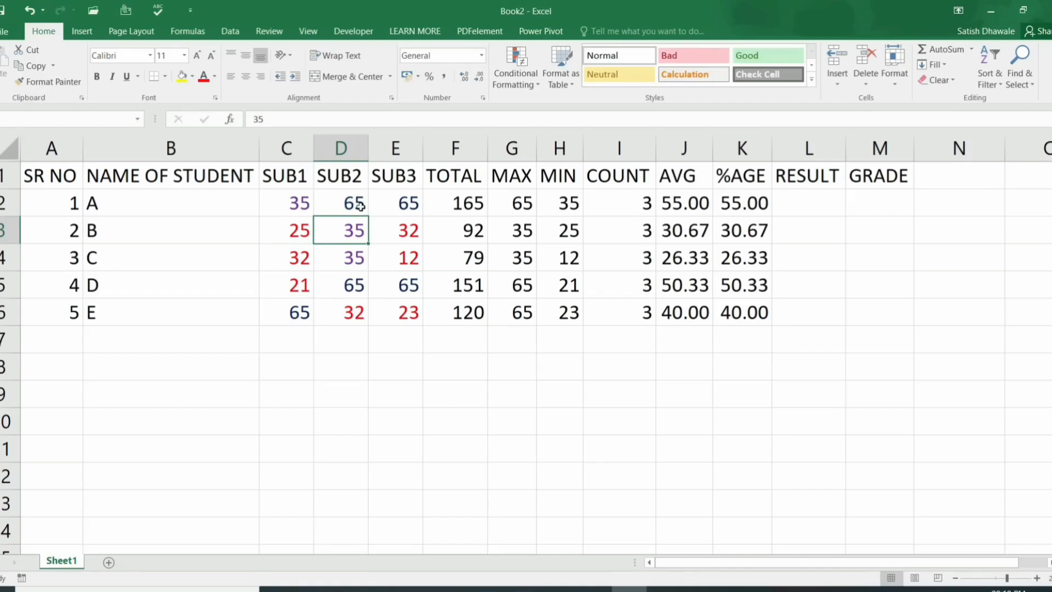
left_click_drag(465, 206, 458, 301)
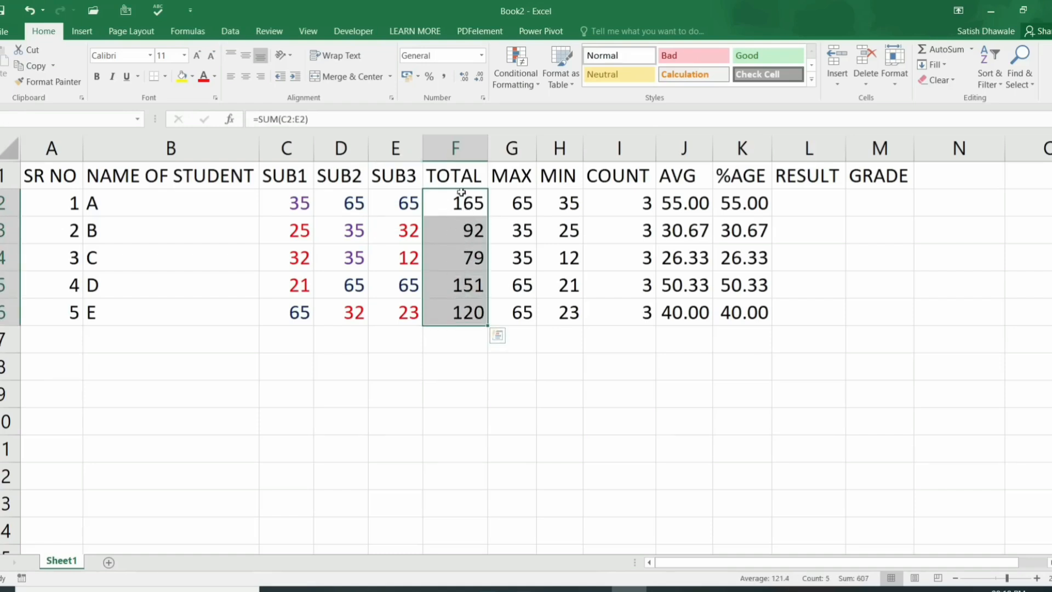
Step: Add a Between 150 and 170 rule on TOTAL with yellow fill and dark yellow text
left_click(524, 81)
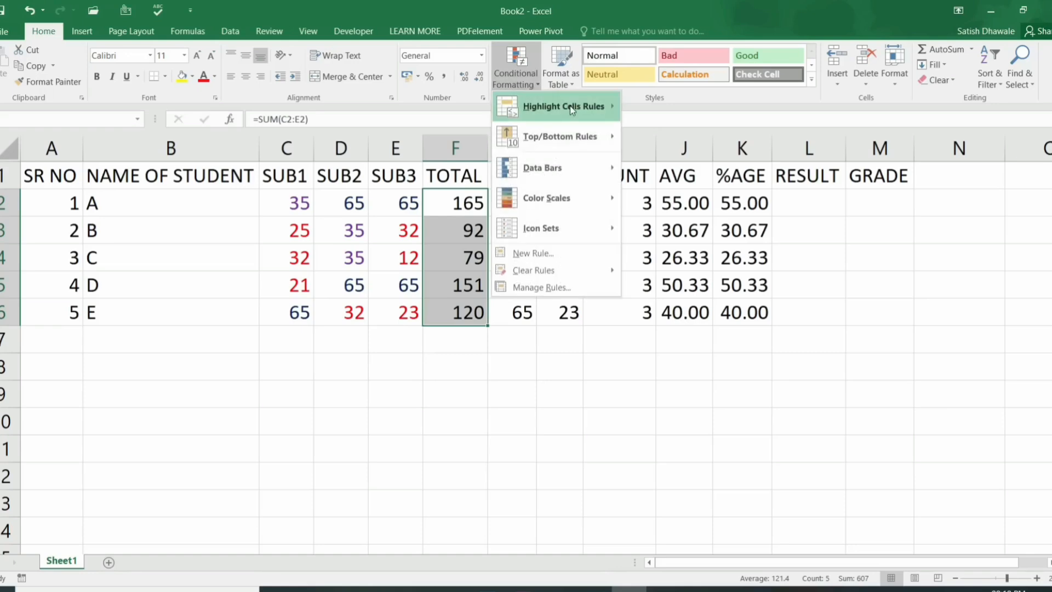
mouse_move(569, 106)
left_click(669, 167)
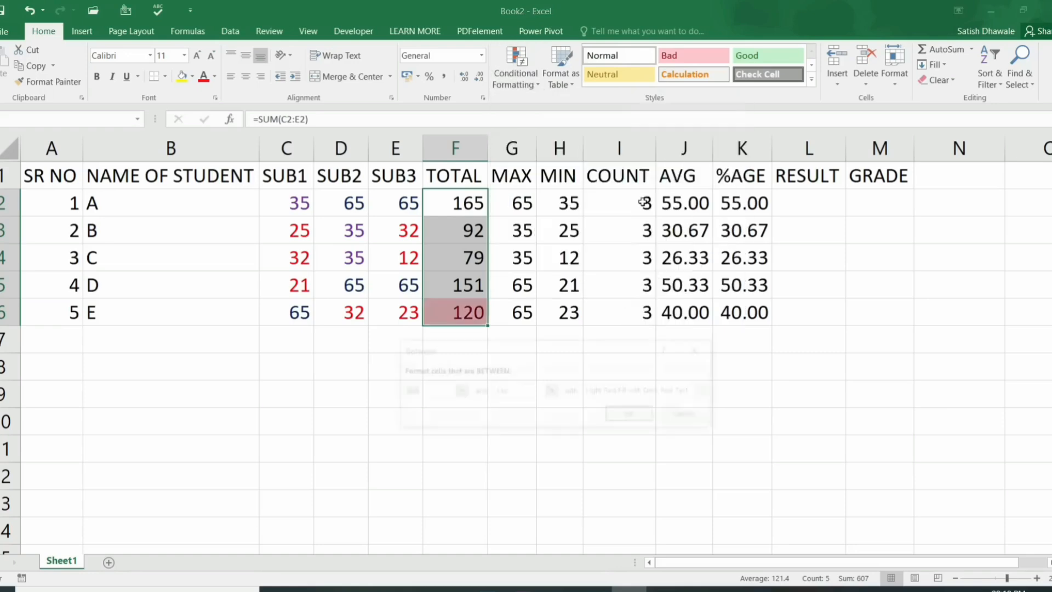
type("150")
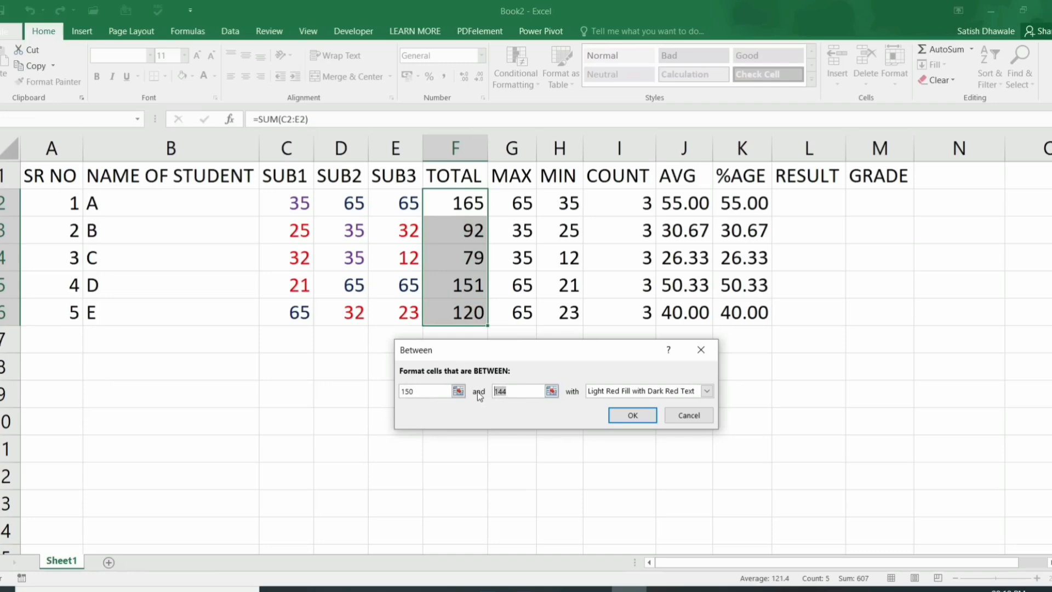
type("170")
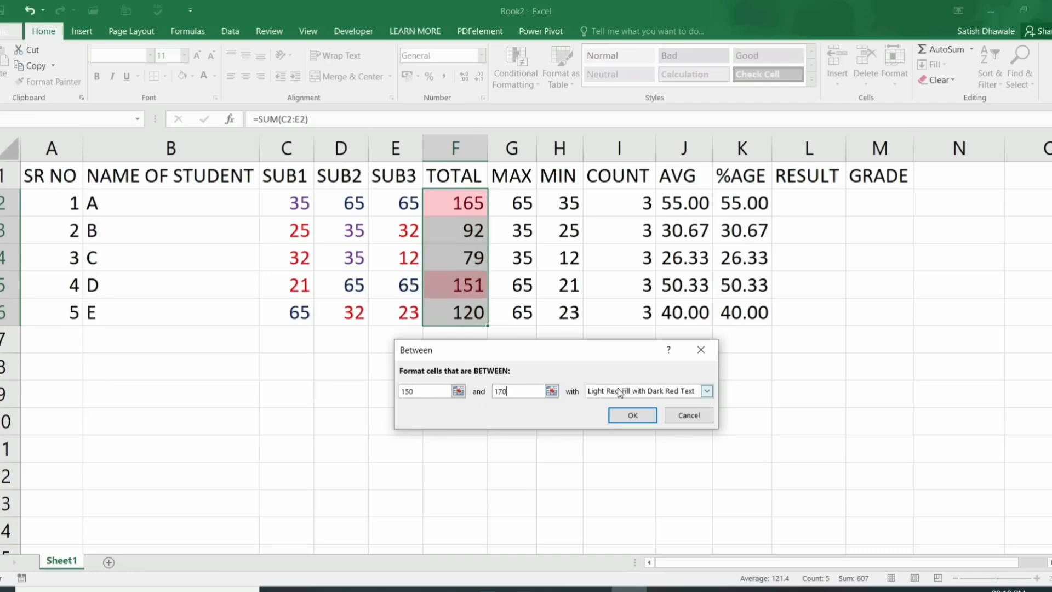
left_click(618, 388)
left_click(609, 414)
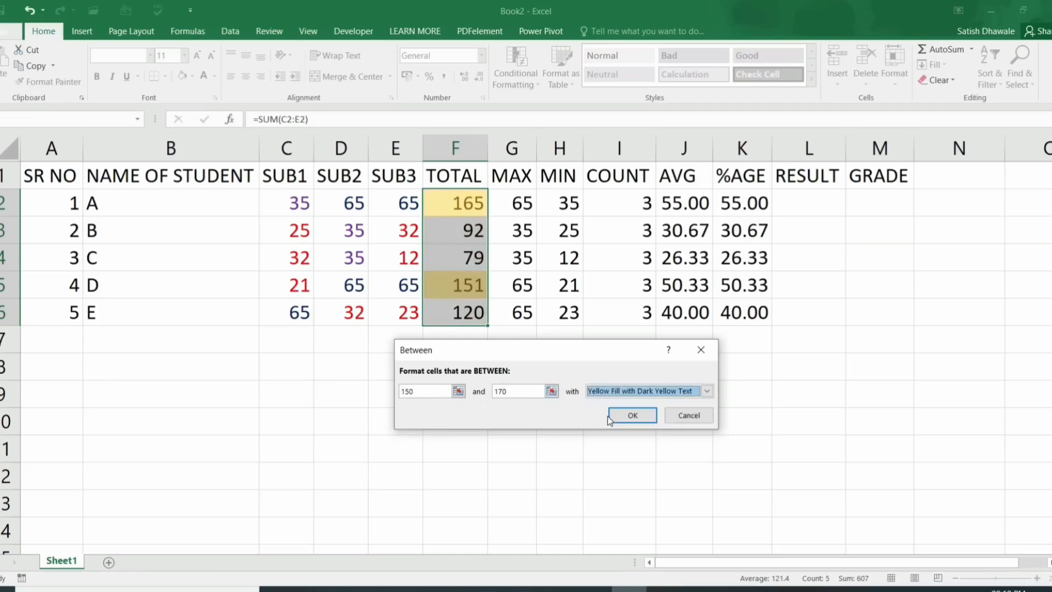
left_click(609, 416)
left_click(604, 413)
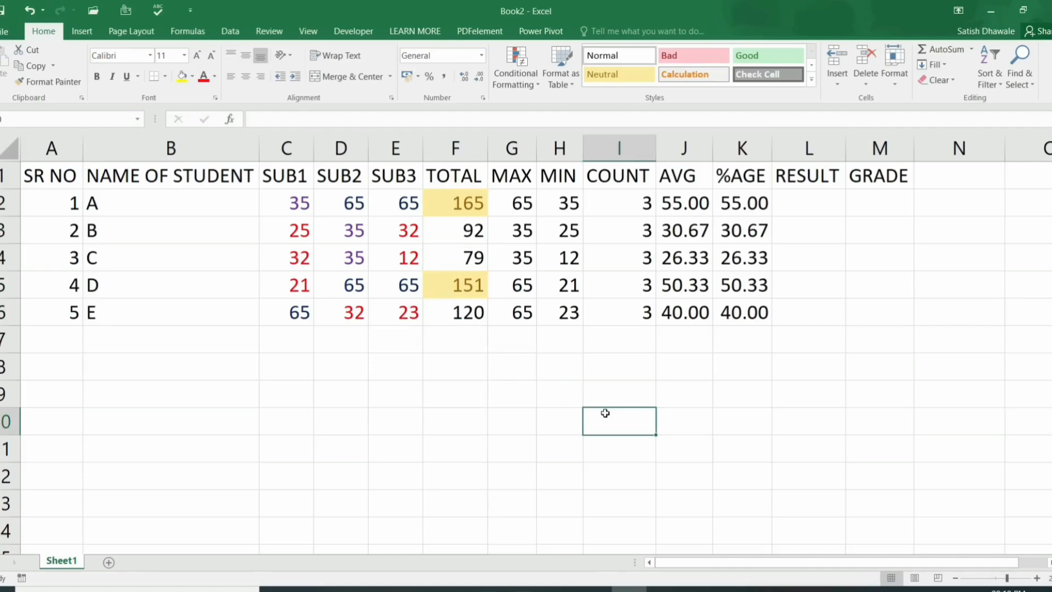
Step: Select the total 79 in F4 and browse the Conditional Formatting menu without adding a rule
left_click(455, 258)
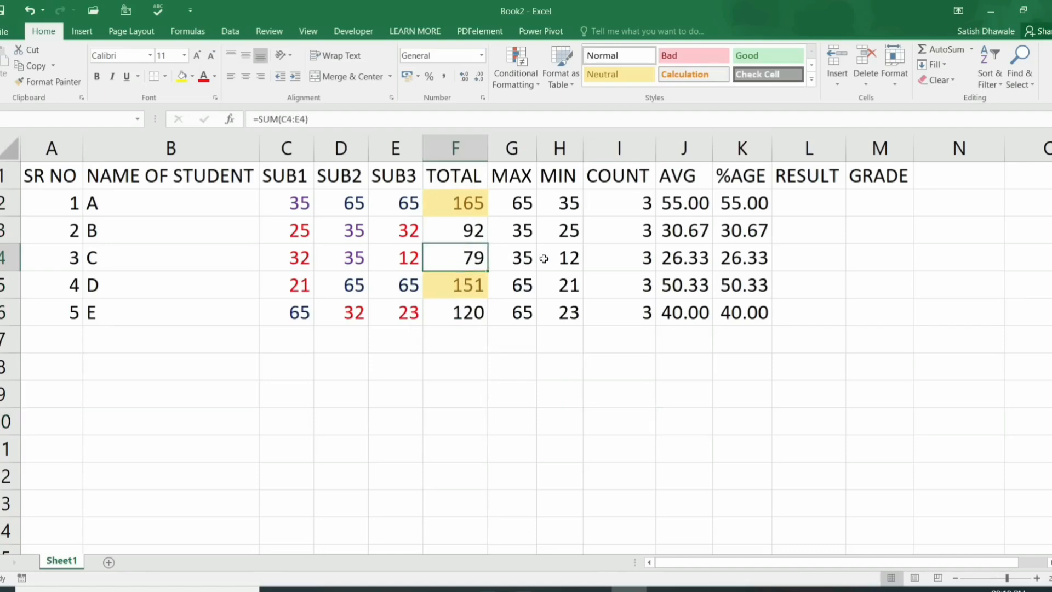
left_click(522, 85)
mouse_move(553, 107)
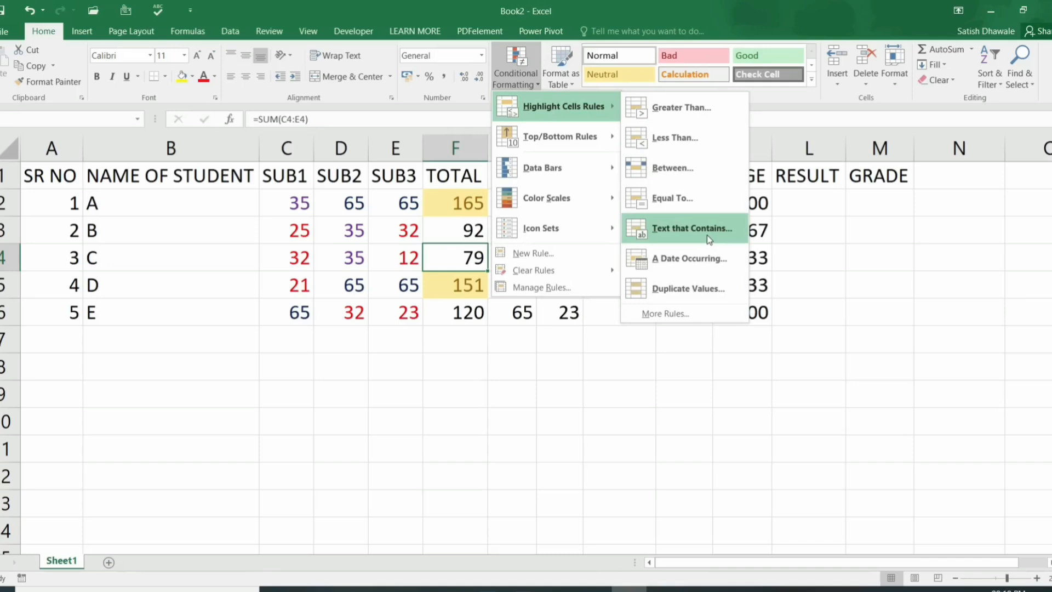
left_click(826, 205)
Step: Enter PASS in L2 and FAIL in L3, then fill the pattern down to L6
left_click(821, 204)
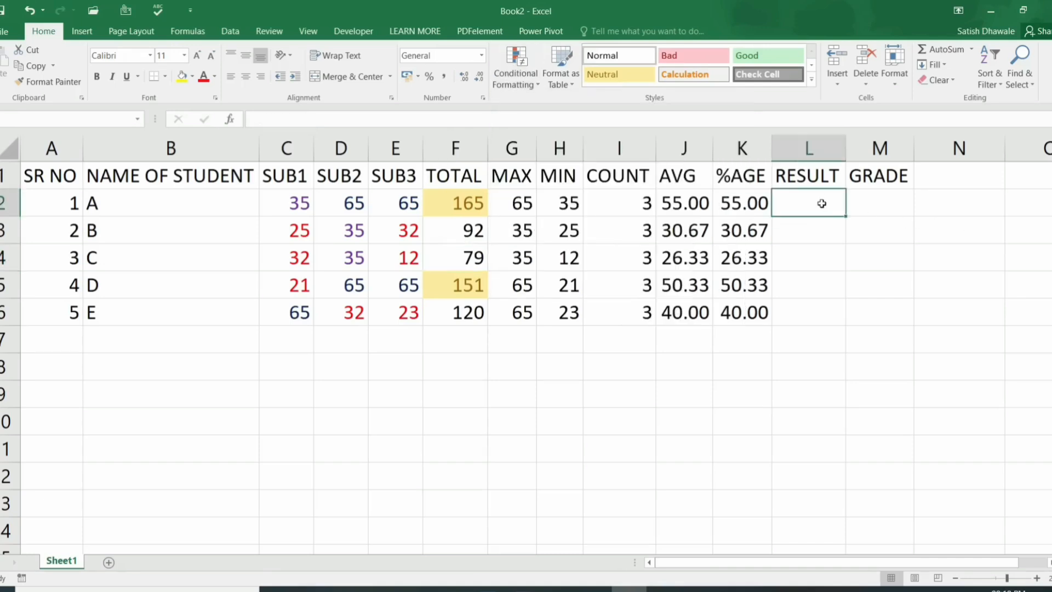
type("PAS")
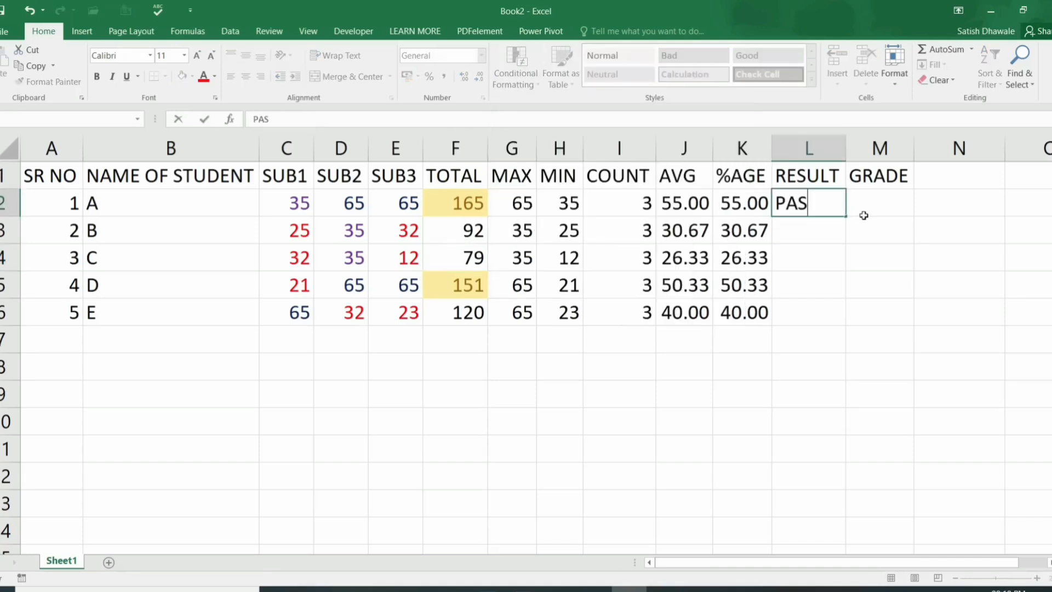
type("S")
key("Return")
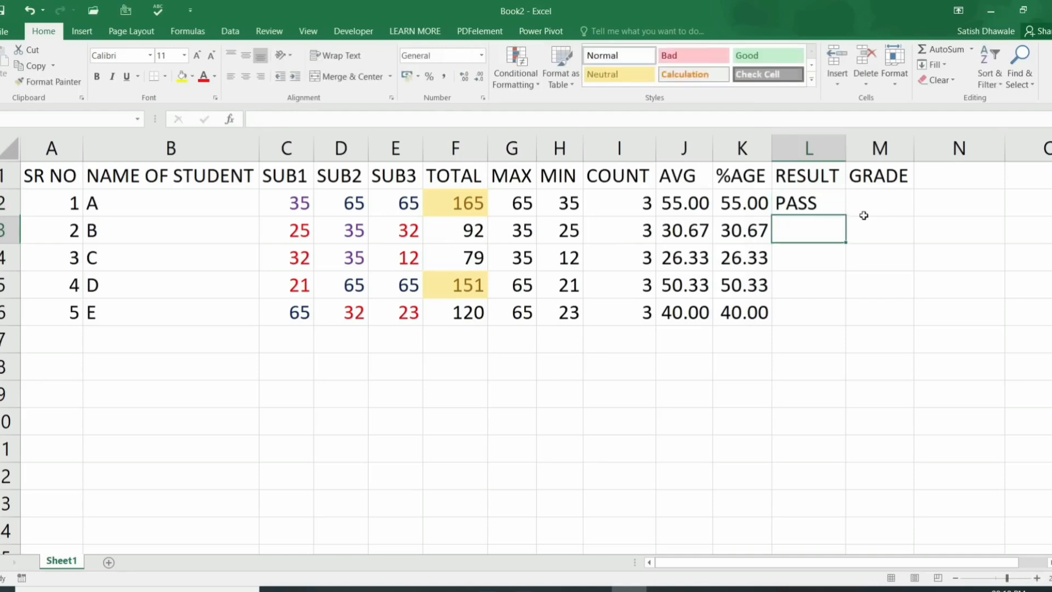
type("FAIL")
key("Return")
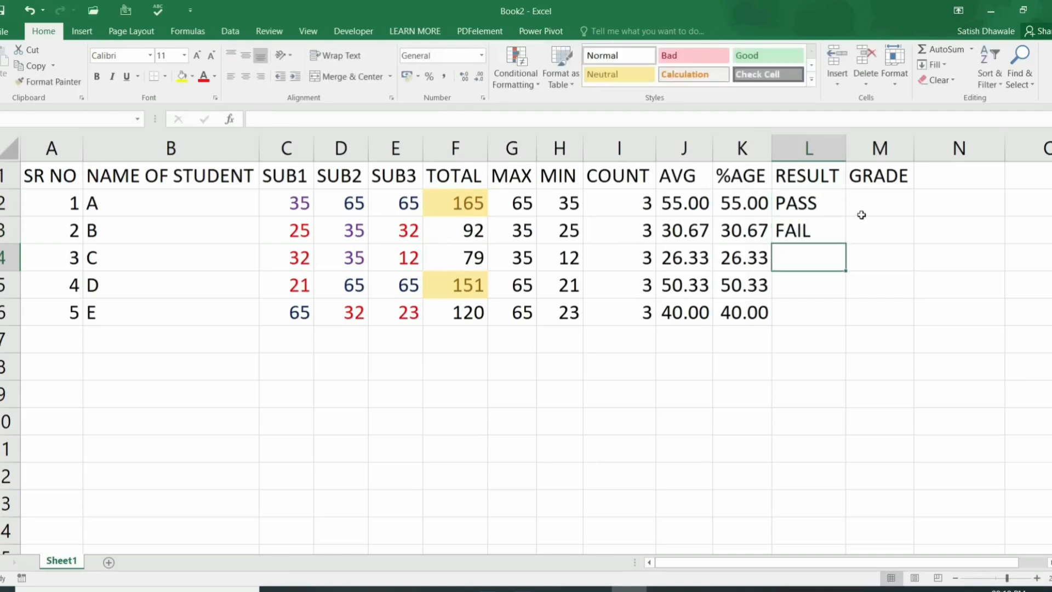
left_click_drag(825, 207, 846, 326)
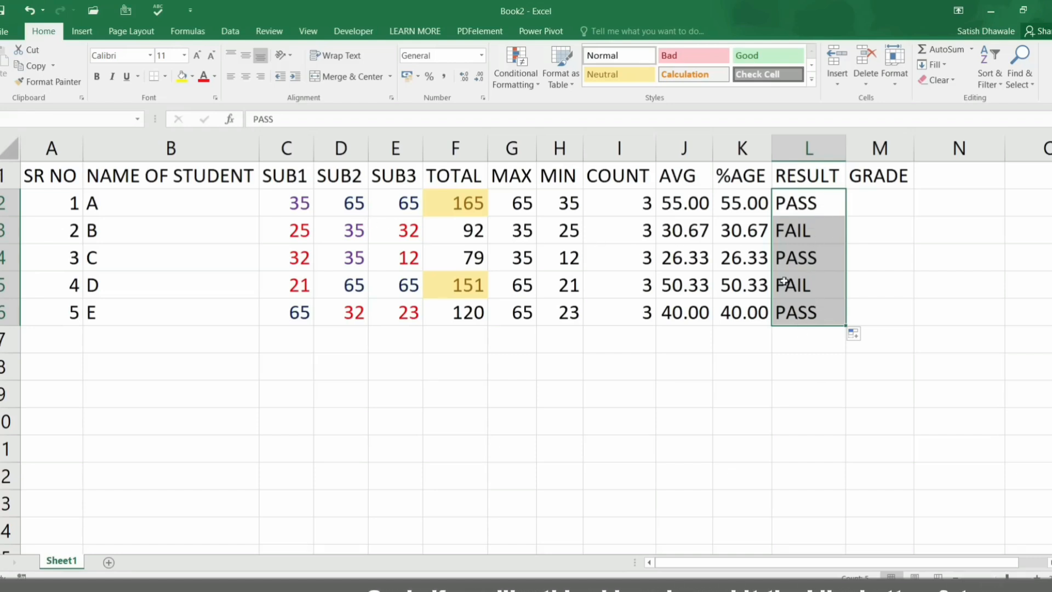
Step: Add a Text that Contains PASS rule with green fill and dark green text
left_click(521, 83)
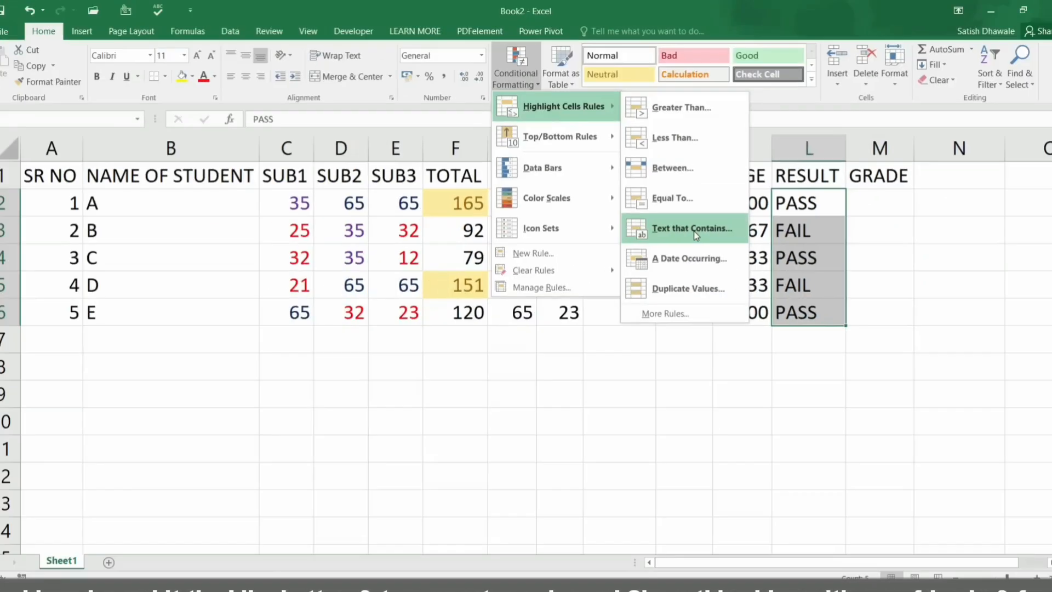
left_click(695, 230)
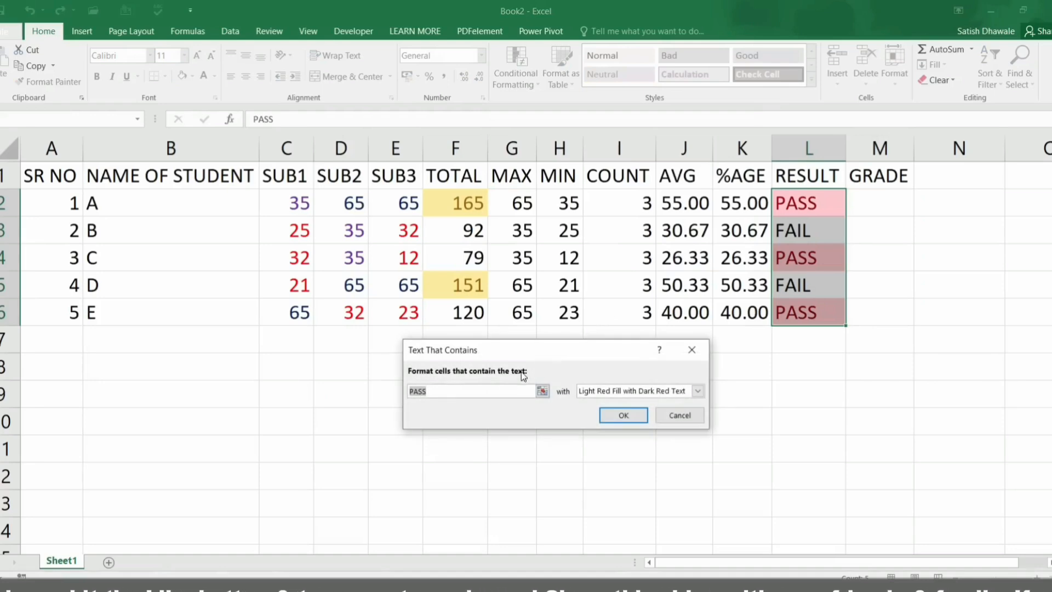
left_click(697, 390)
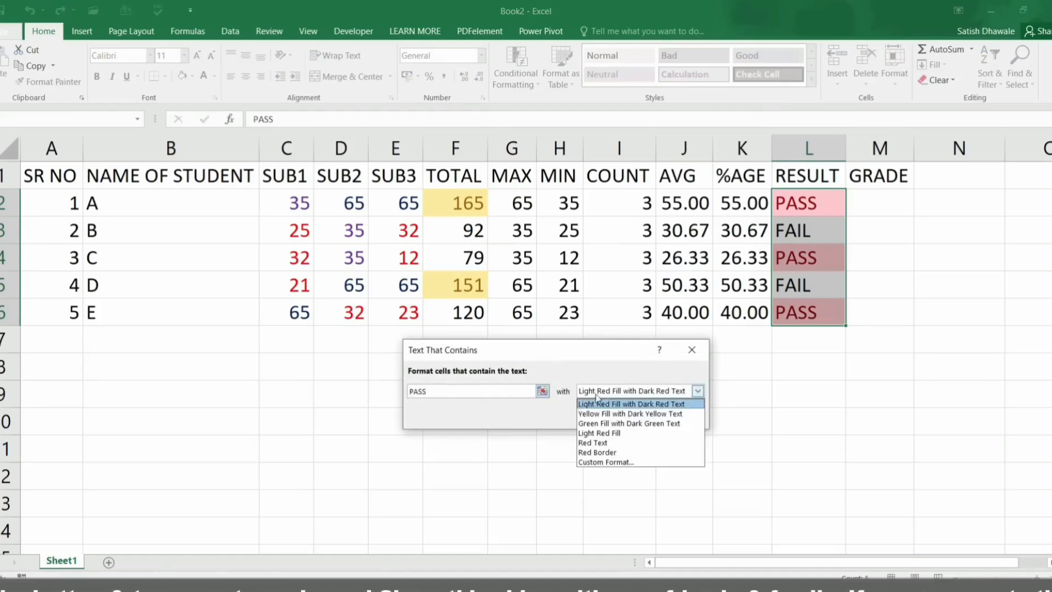
left_click(597, 422)
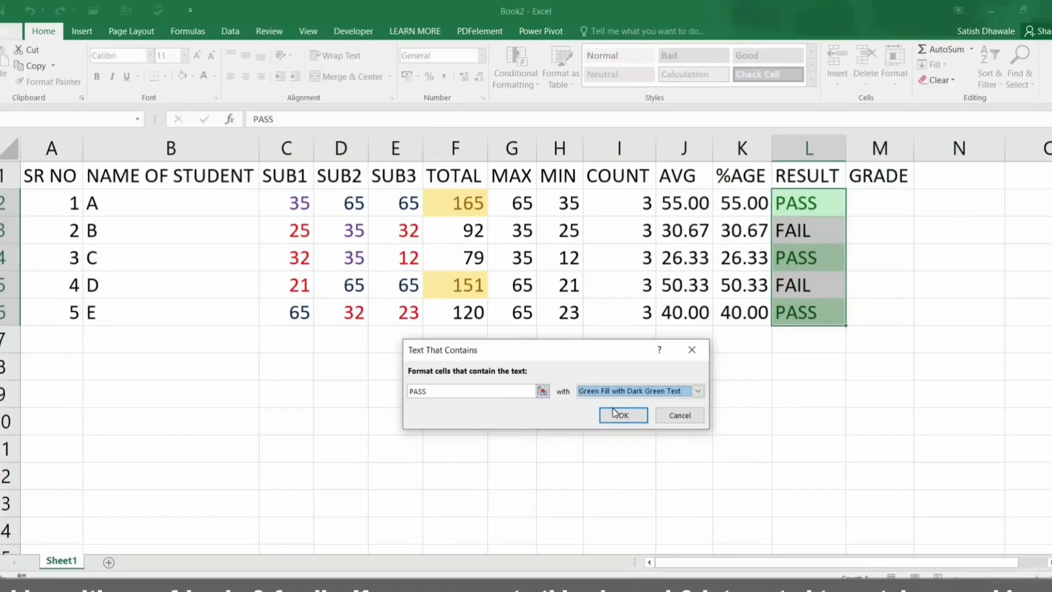
left_click(619, 427)
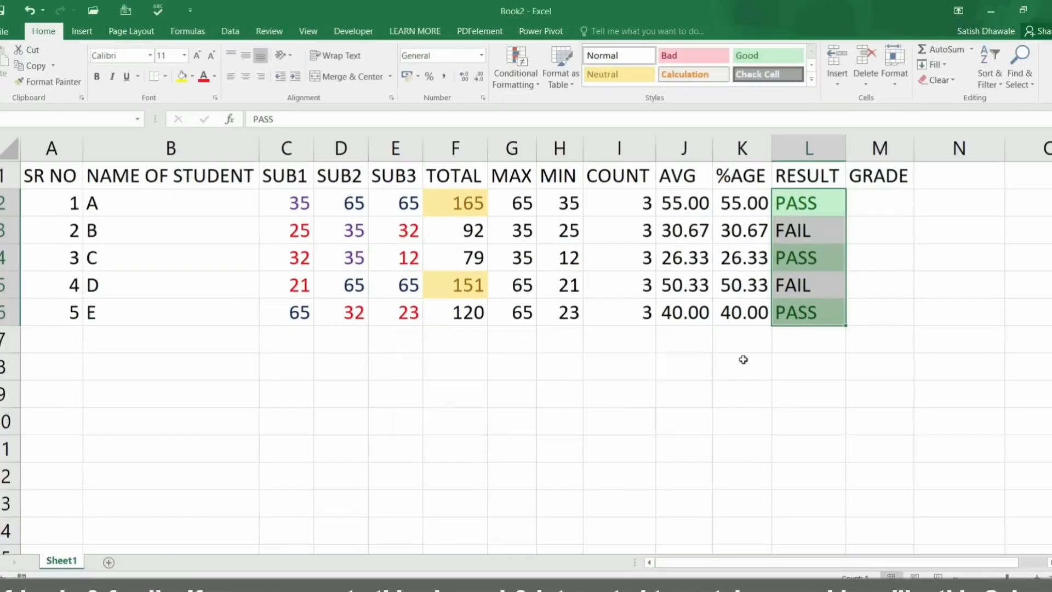
Step: Add a Text that Contains FAIL rule with light red fill and dark red text
left_click(533, 91)
mouse_move(554, 114)
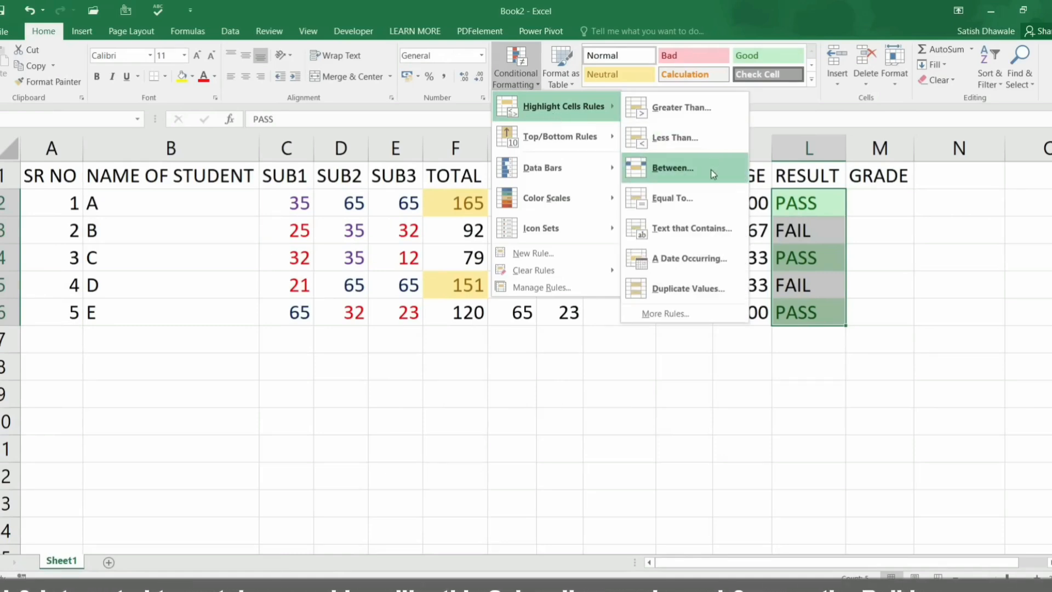
left_click(691, 228)
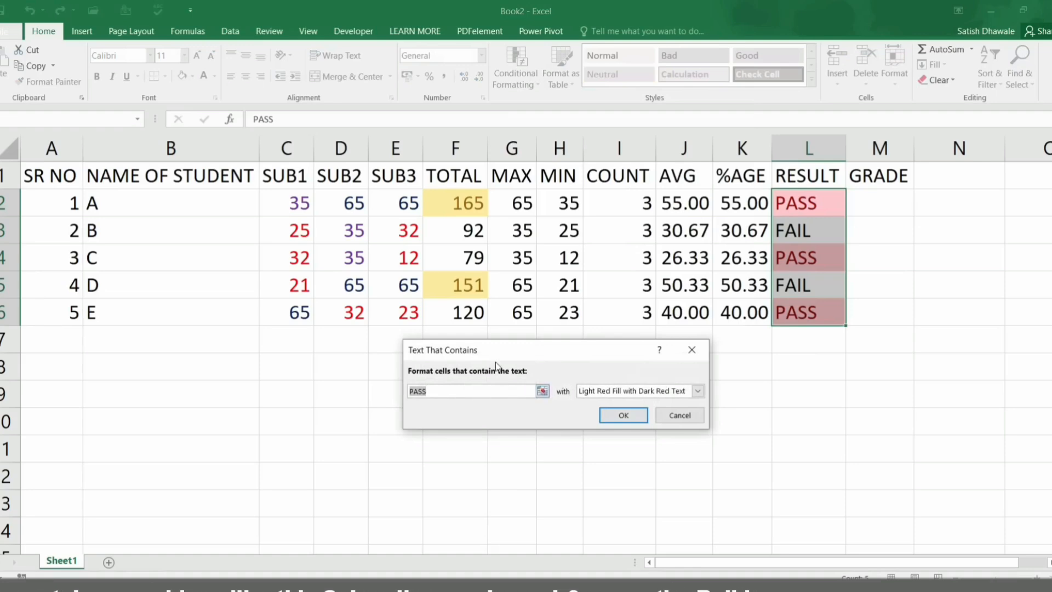
type("FIA")
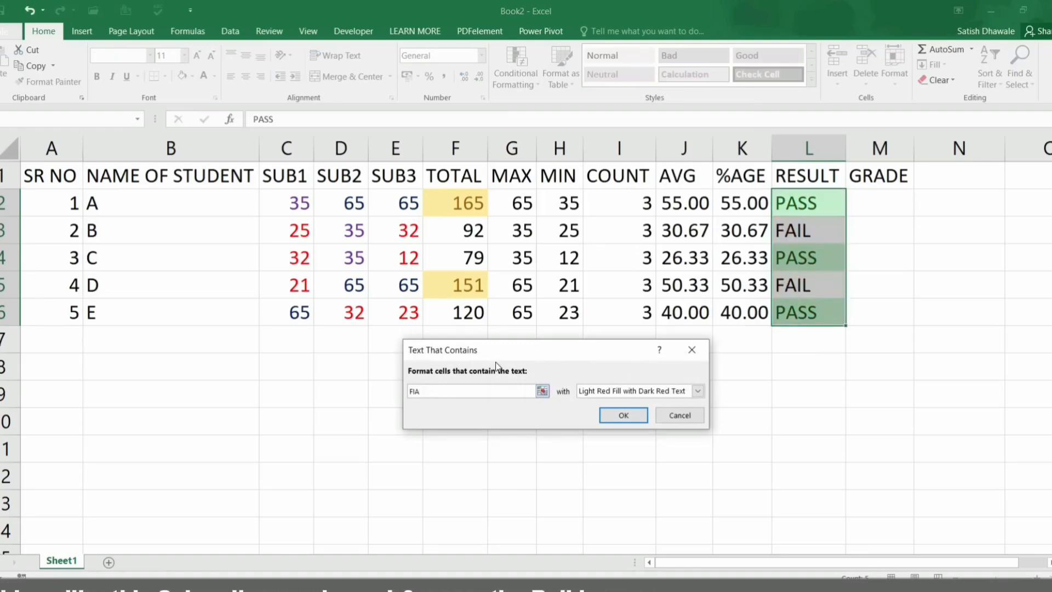
key("BackSpace")
key("BackSpace")
type("AIL")
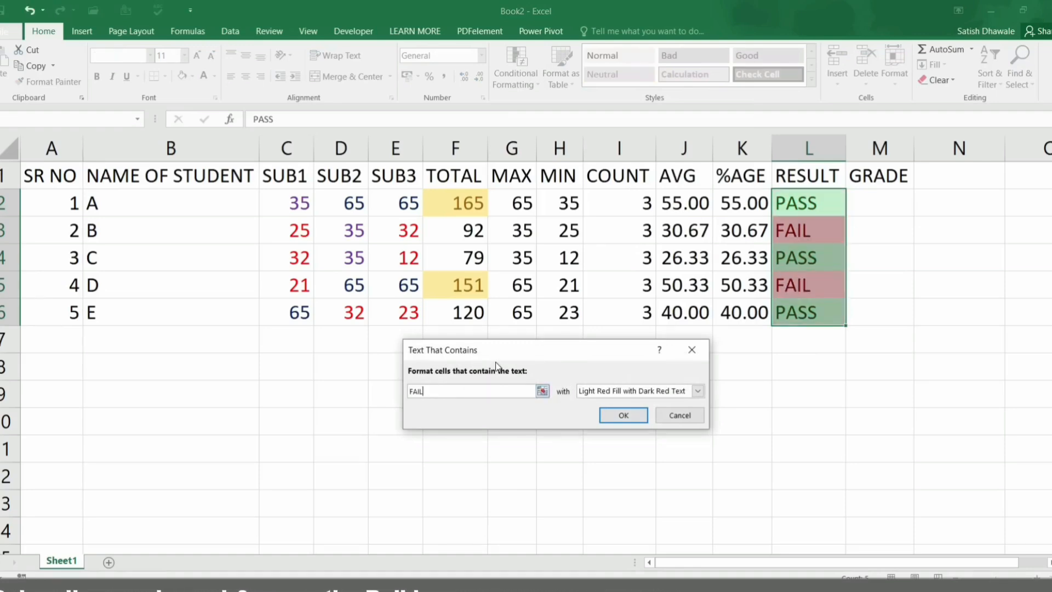
left_click(623, 413)
Step: Check the PASS and FAIL highlighting on each RESULT cell
left_click(811, 258)
left_click(810, 203)
left_click(818, 233)
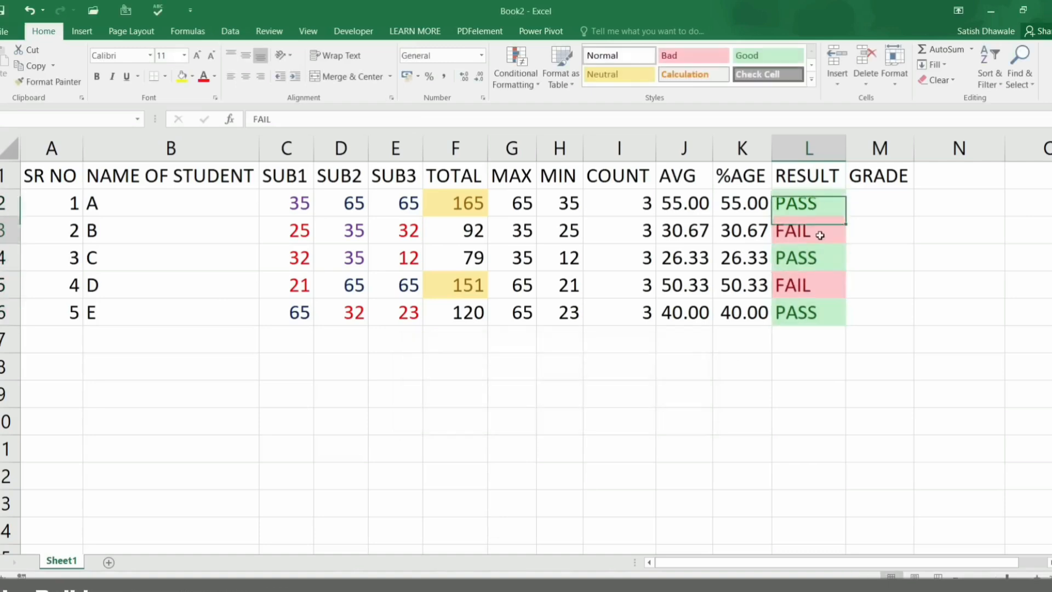
left_click(810, 294)
left_click(809, 306)
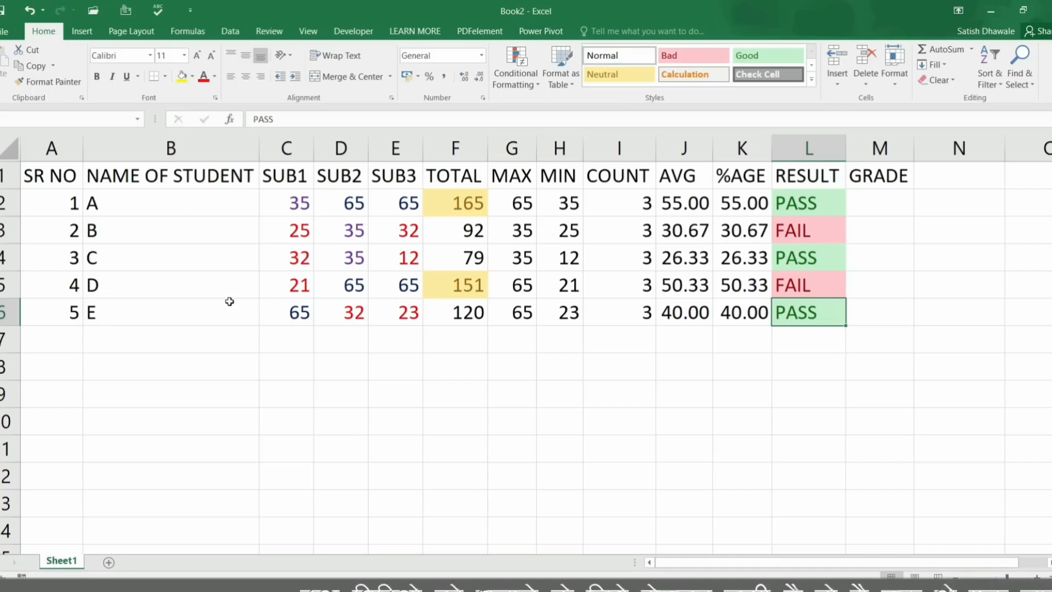
Step: Enter 20-12-2019 in B9, fill dates down to 24-12-2019 in B13, and select B9:B13
left_click(227, 399)
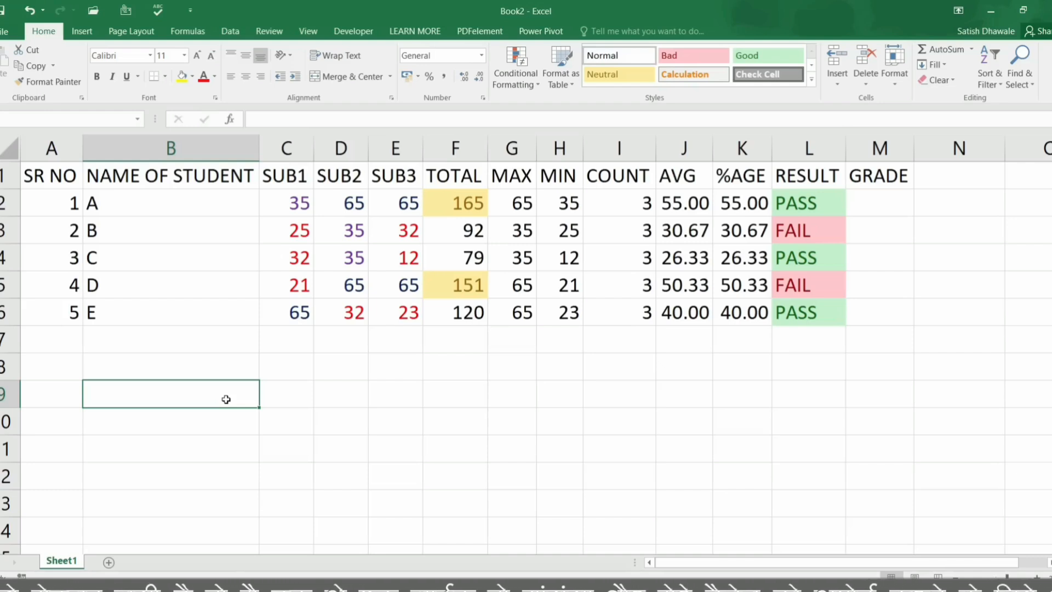
type("20")
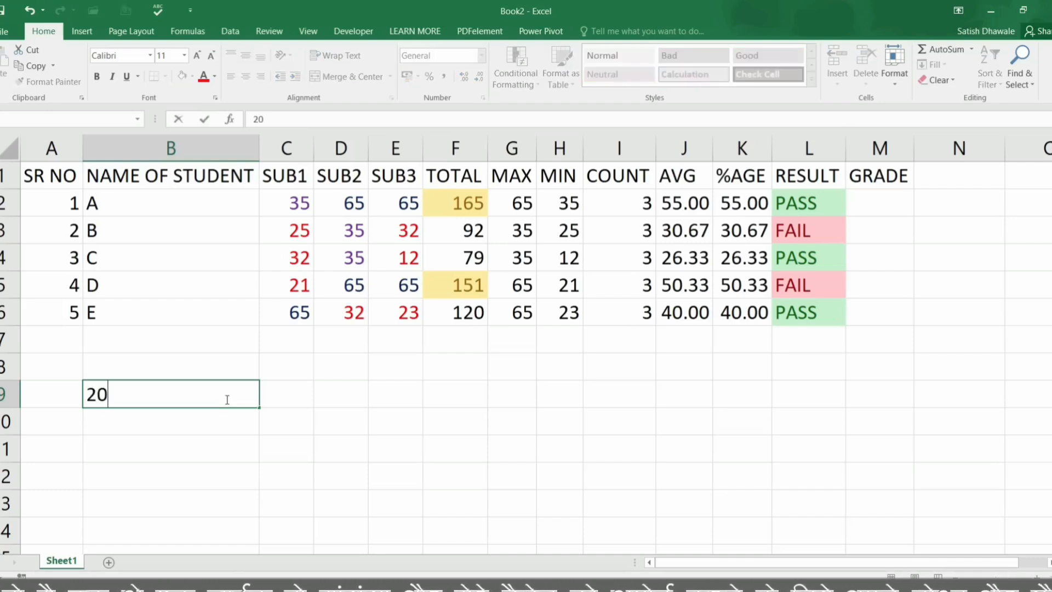
type("-12-2019")
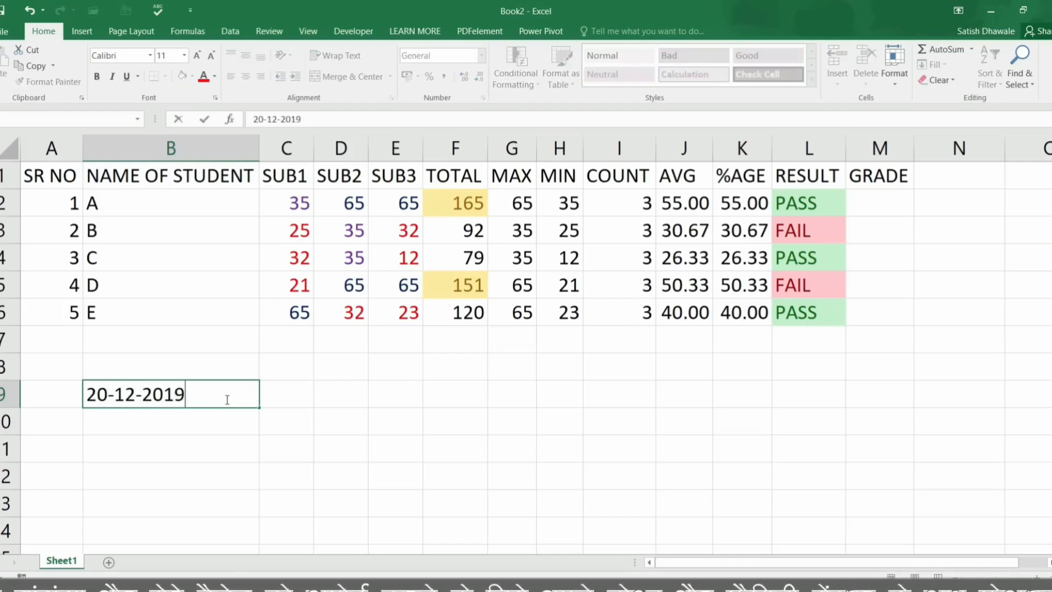
key("Return")
left_click(211, 398)
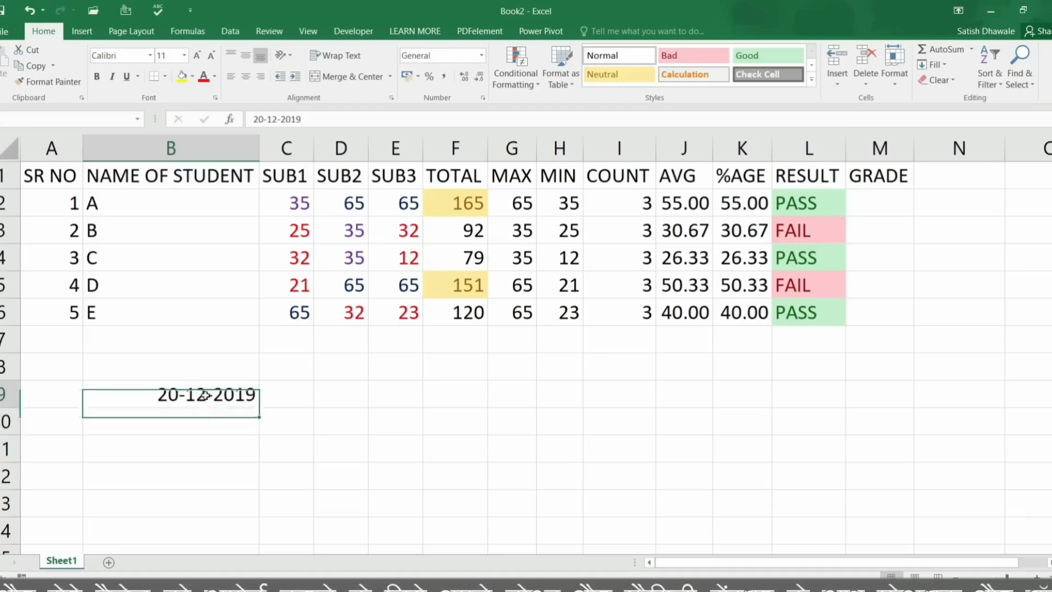
left_click_drag(259, 407, 261, 517)
left_click(269, 530)
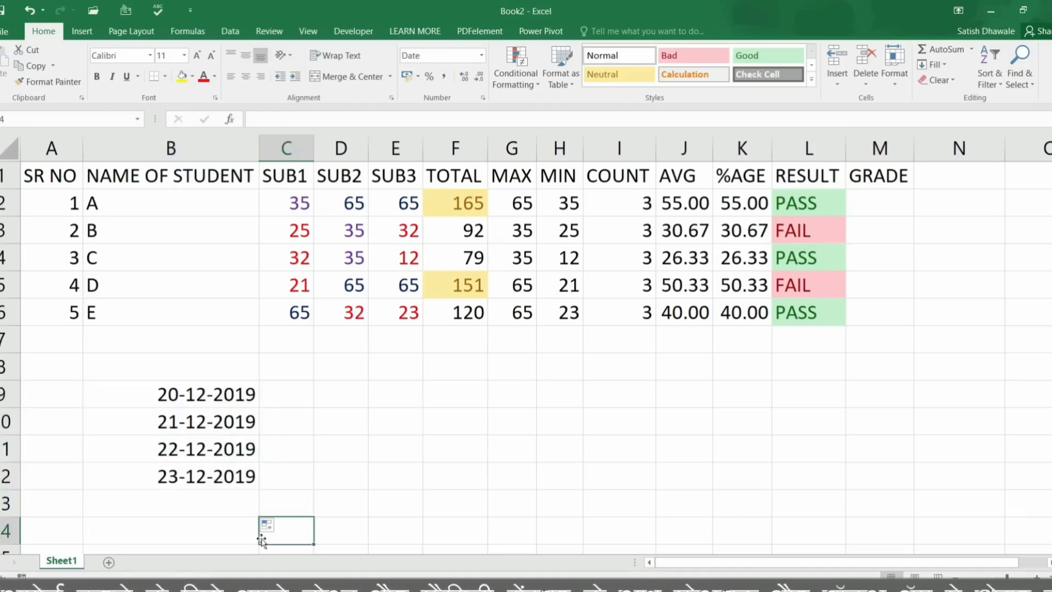
left_click_drag(215, 393, 203, 504)
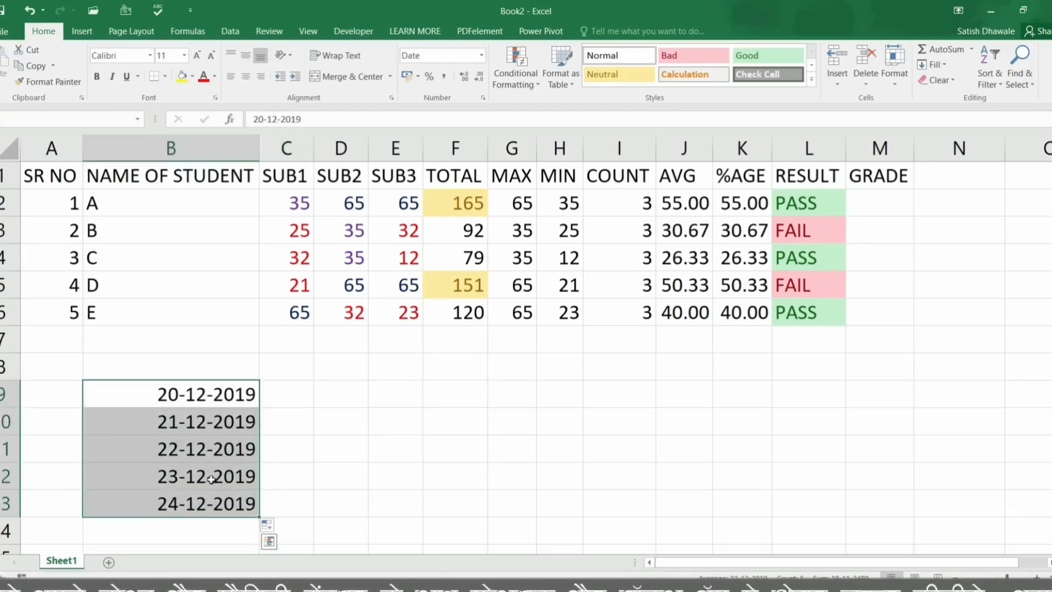
left_click(522, 78)
Step: Preview A Date Occurring for Today, This week, Last 7 days; cancel and delete B9:B13
mouse_move(573, 103)
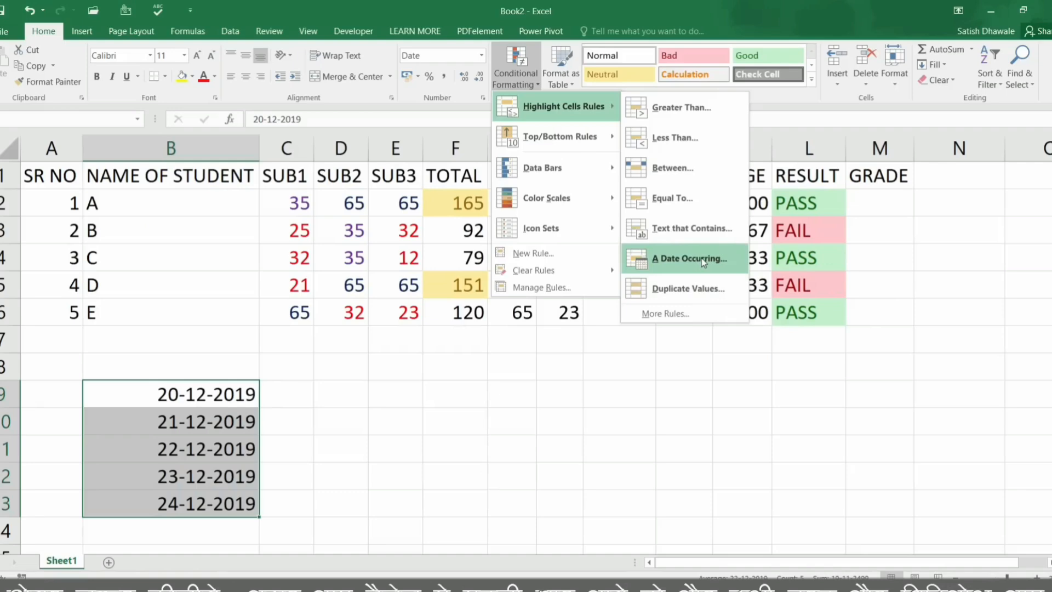
left_click(703, 261)
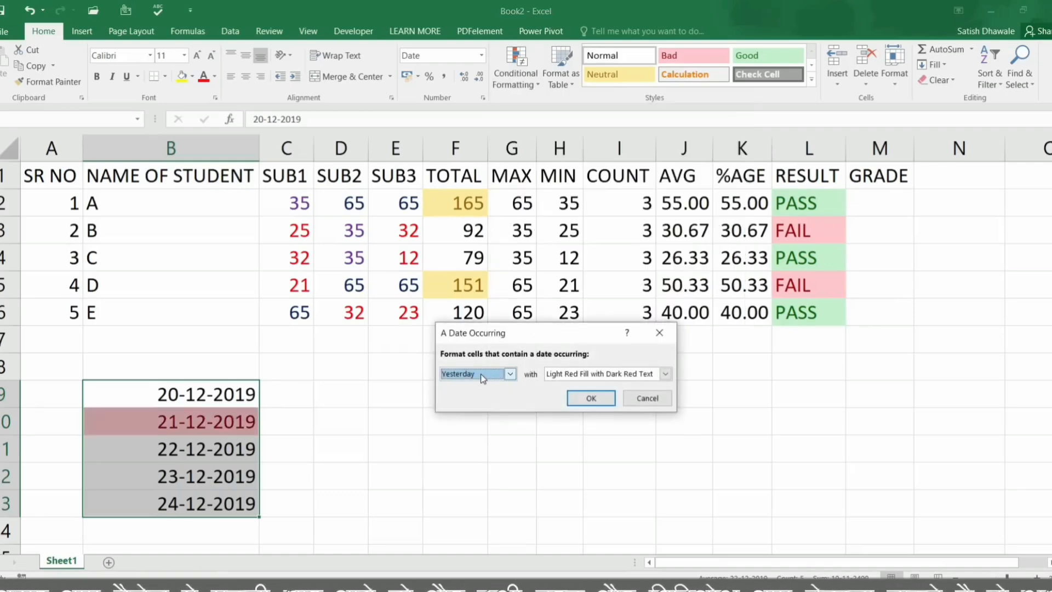
left_click(481, 374)
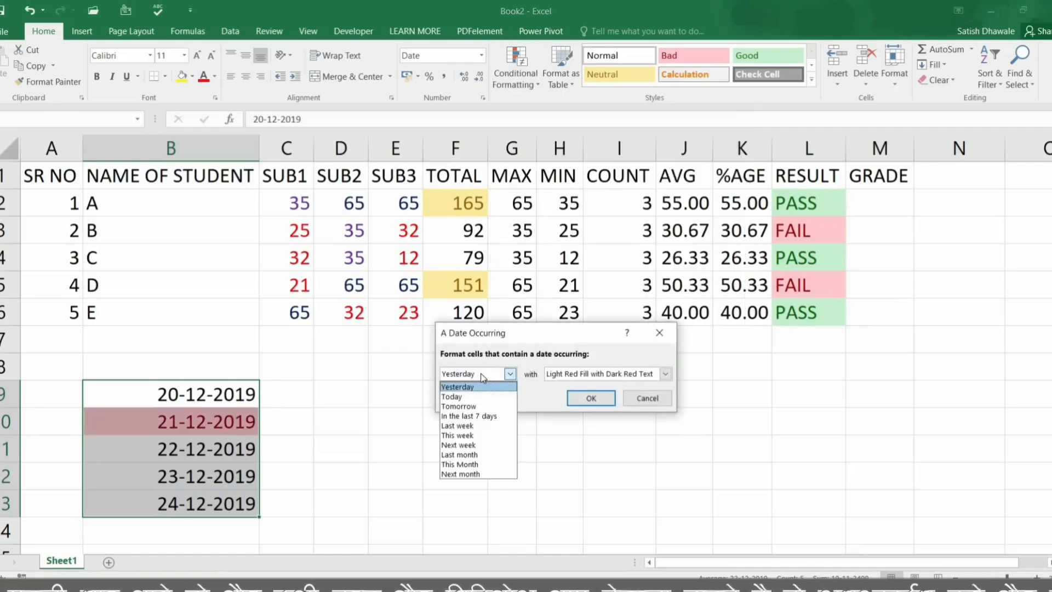
left_click(473, 396)
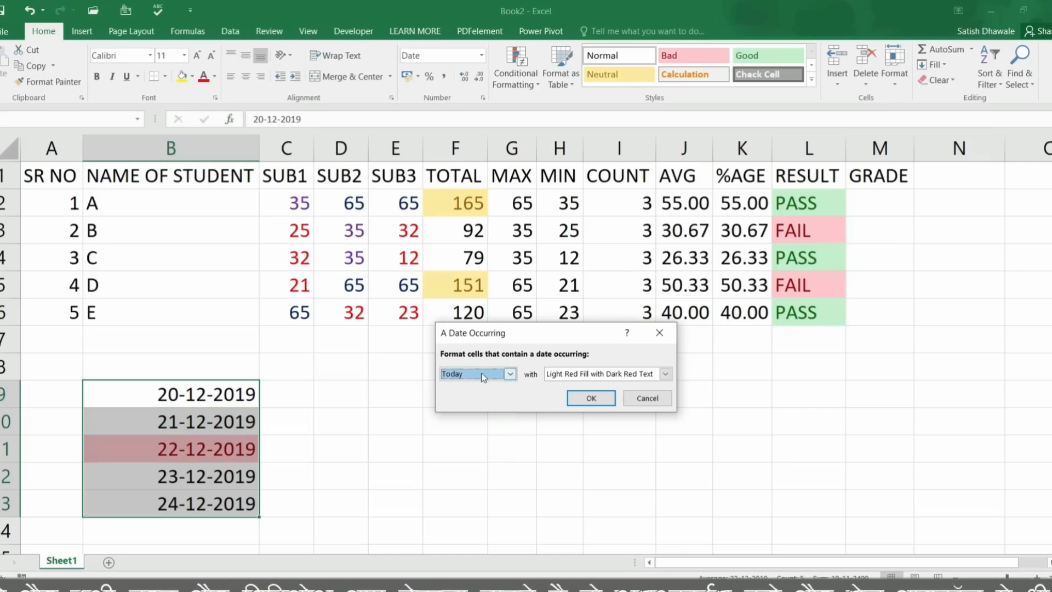
left_click(482, 374)
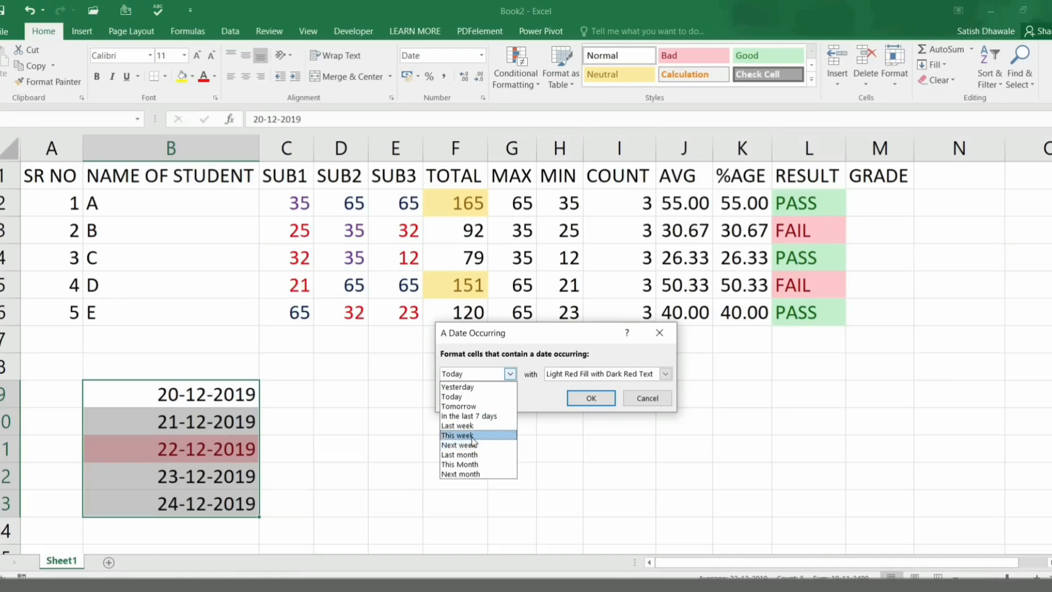
left_click(474, 435)
left_click(486, 373)
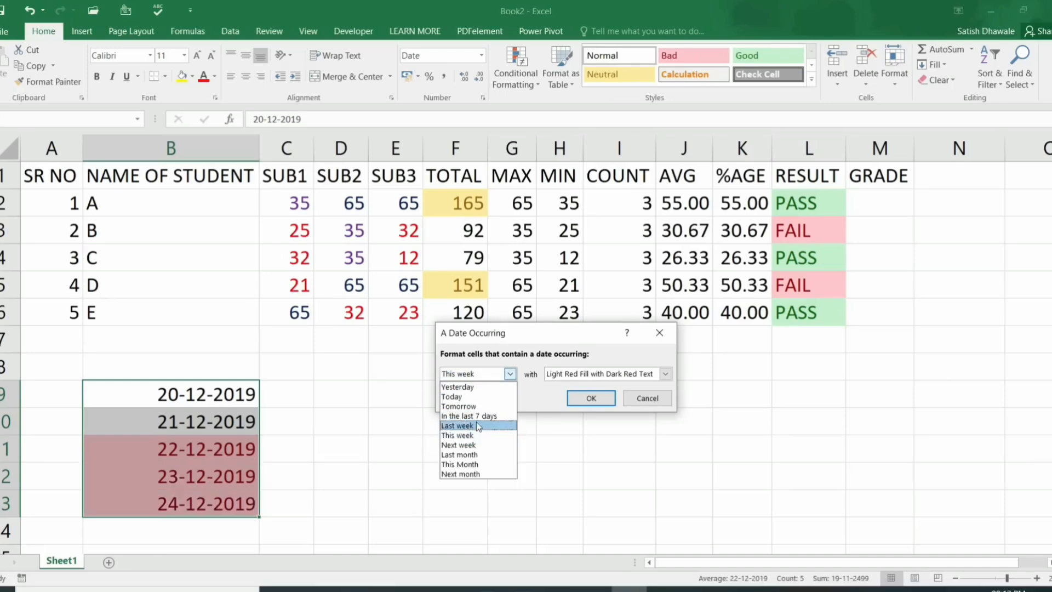
left_click(475, 416)
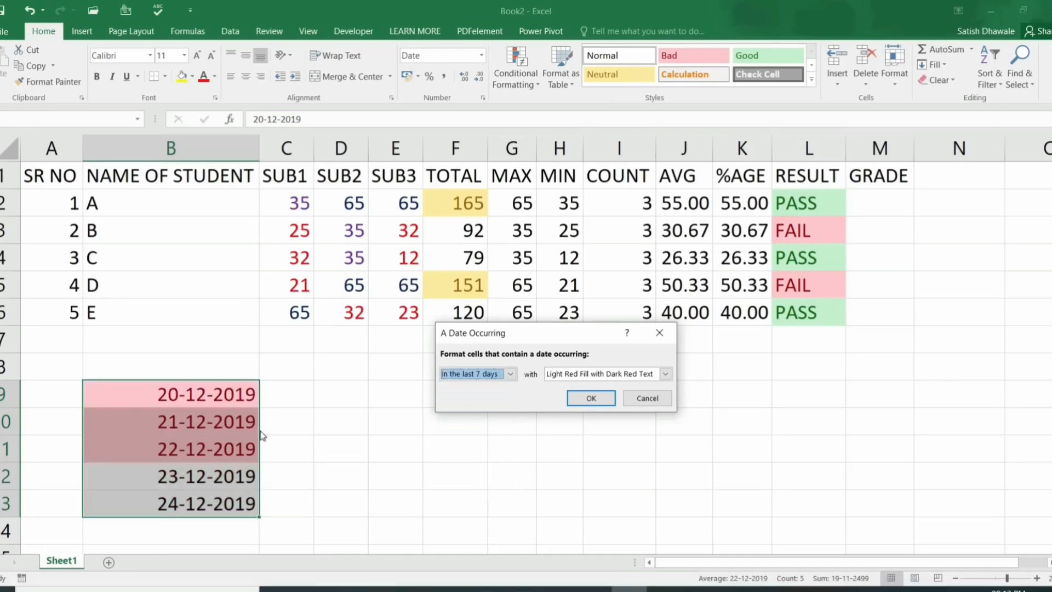
left_click(663, 399)
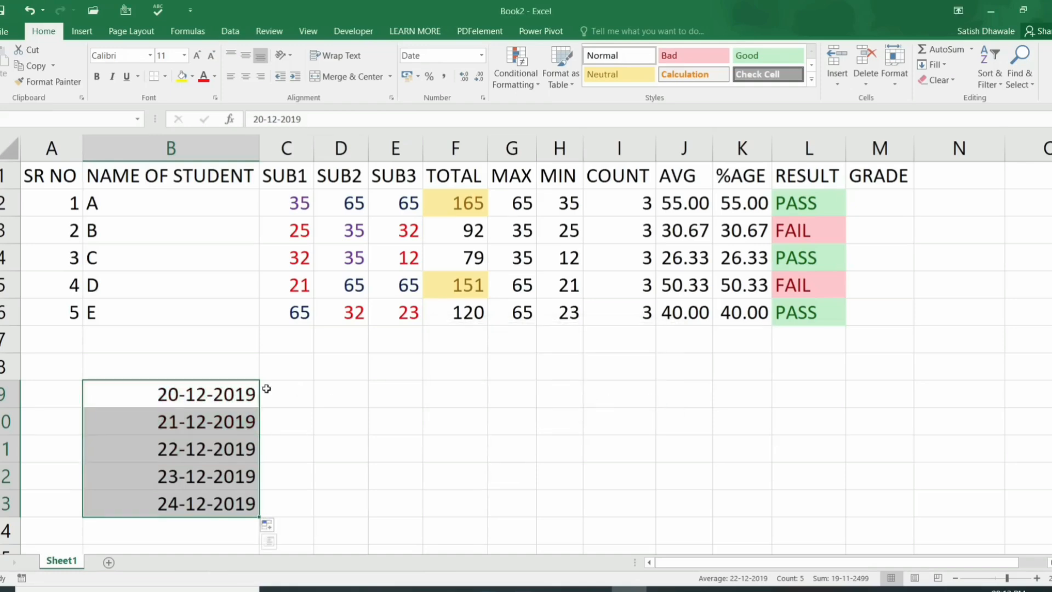
key("Delete")
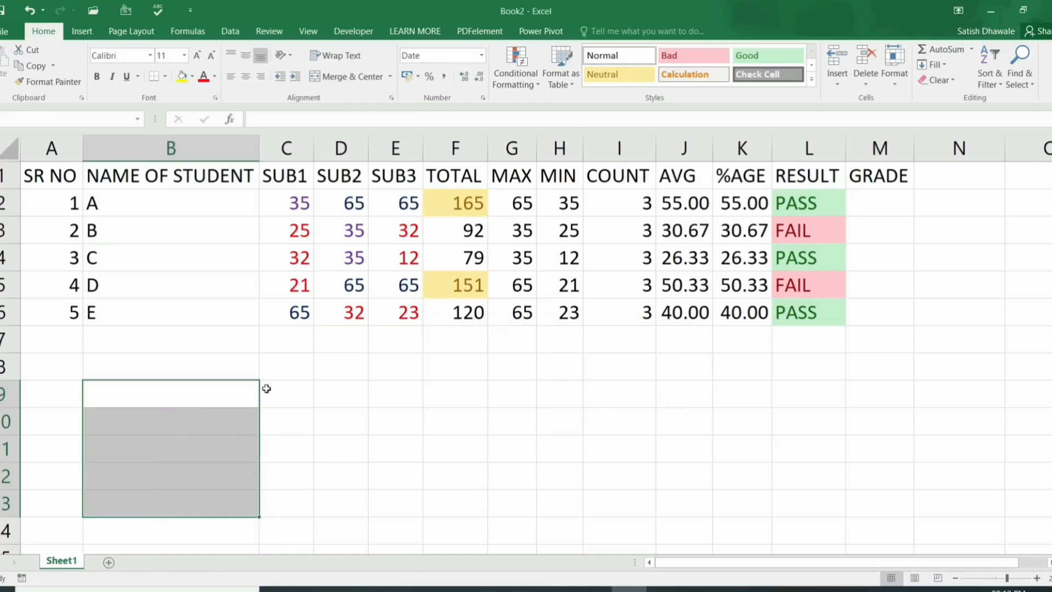
Step: Select the entire NAME OF STUDENT column B and bring up the Conditional Formatting highlight rules
left_click(486, 402)
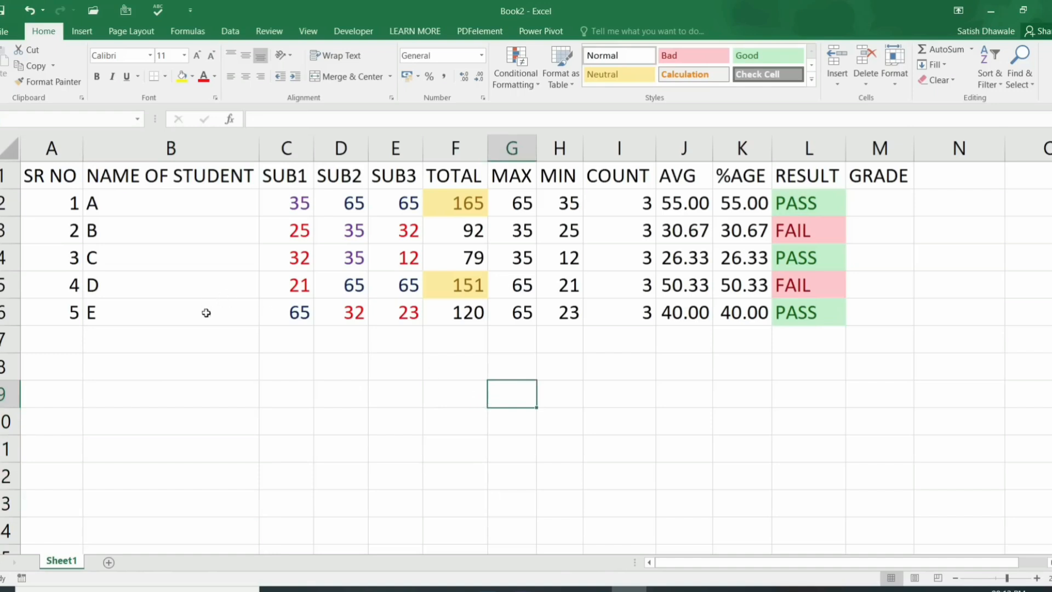
left_click_drag(165, 198, 164, 309)
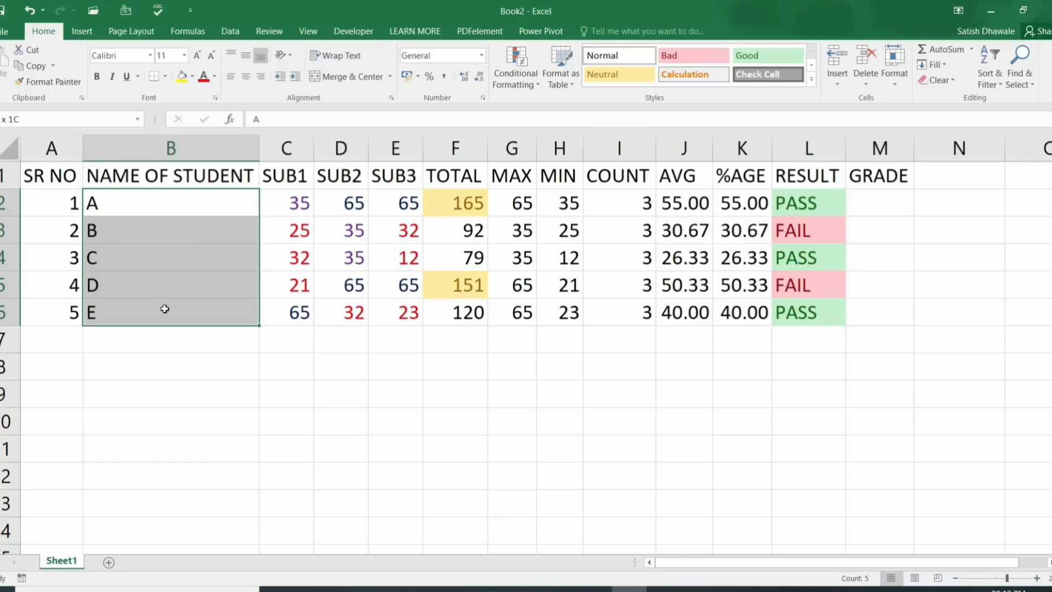
left_click(165, 336)
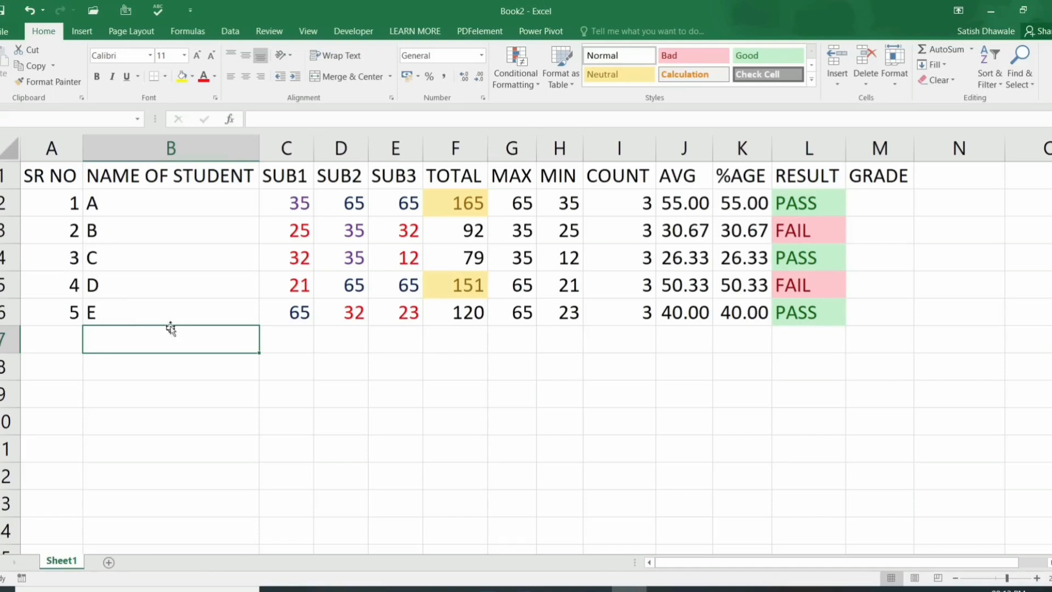
left_click(207, 153)
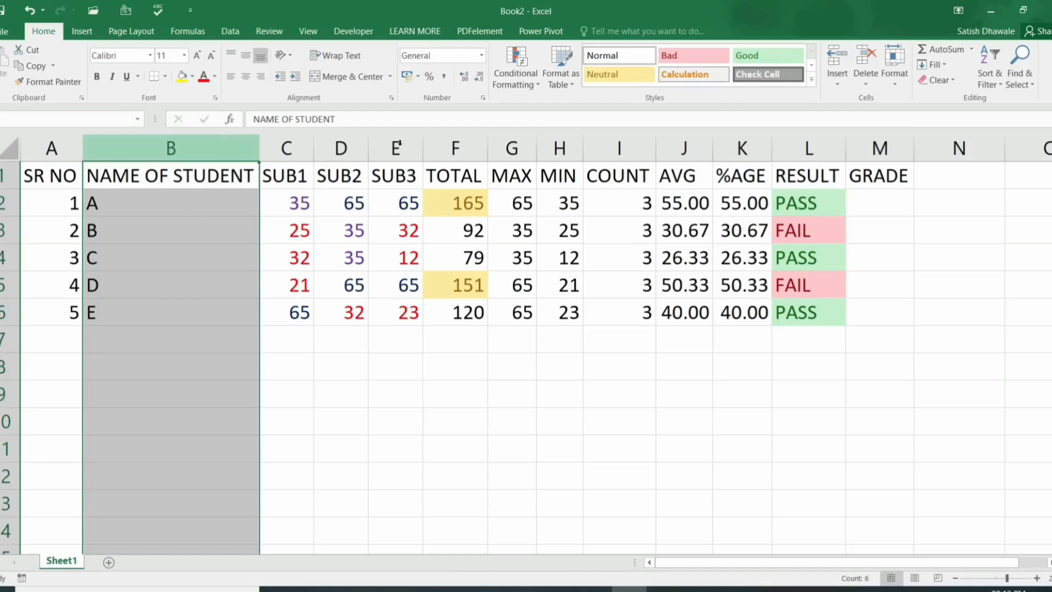
left_click(515, 74)
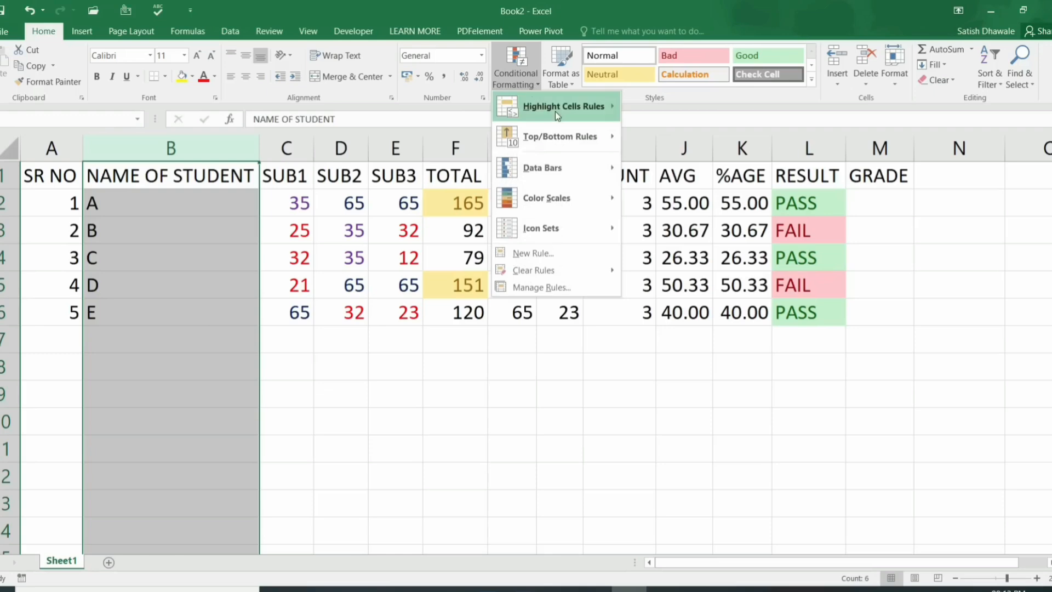
Step: Apply a Duplicate Values rule with Light Red Fill and Dark Red Text to column B
mouse_move(554, 112)
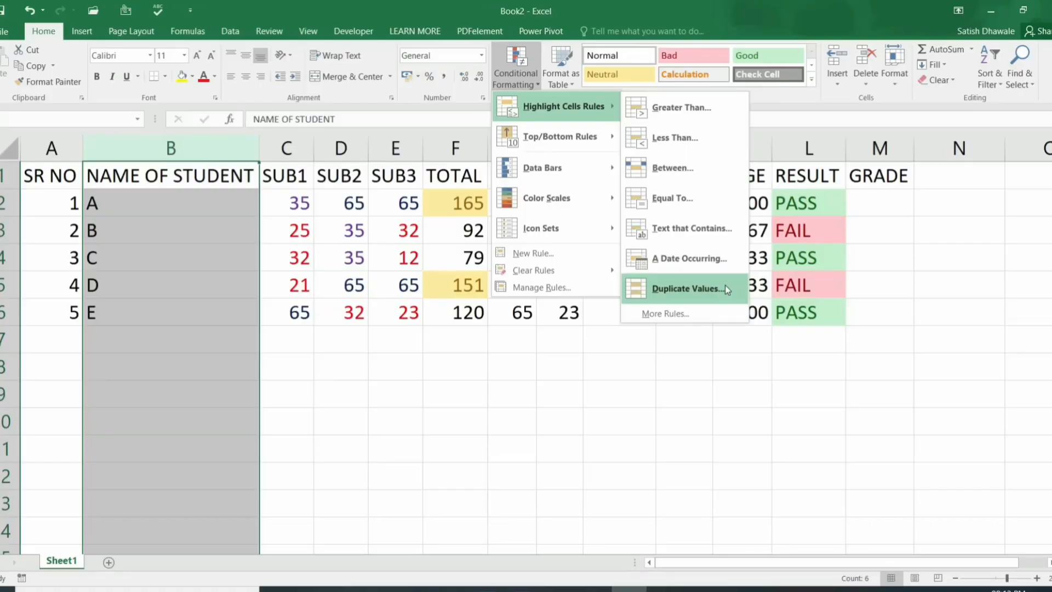
left_click(725, 286)
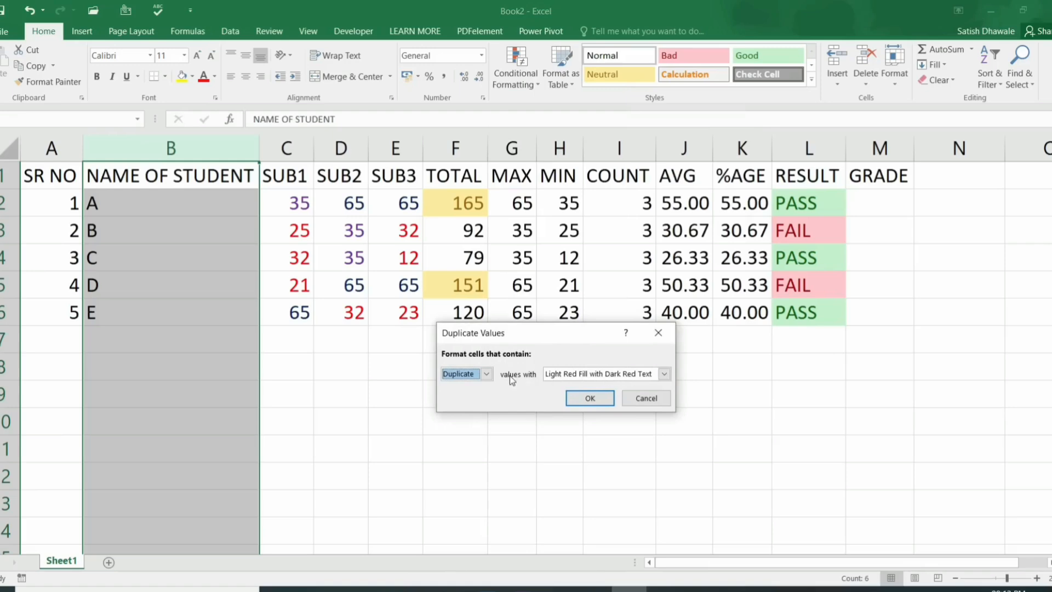
left_click(590, 398)
left_click(177, 350)
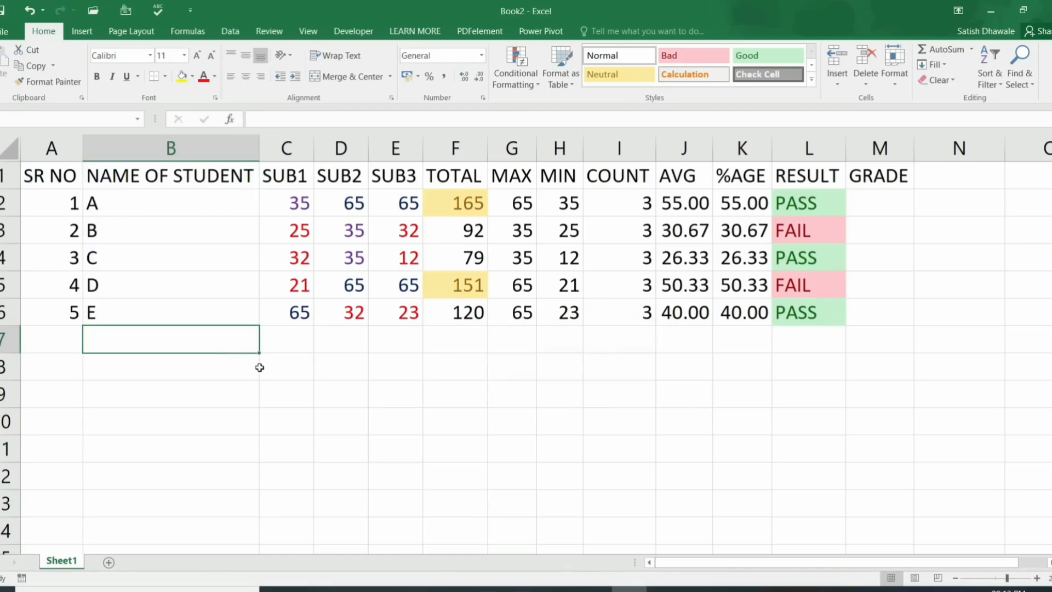
Step: Enter trial names A, then F, in B7 and G in B8
type("A")
key("Return")
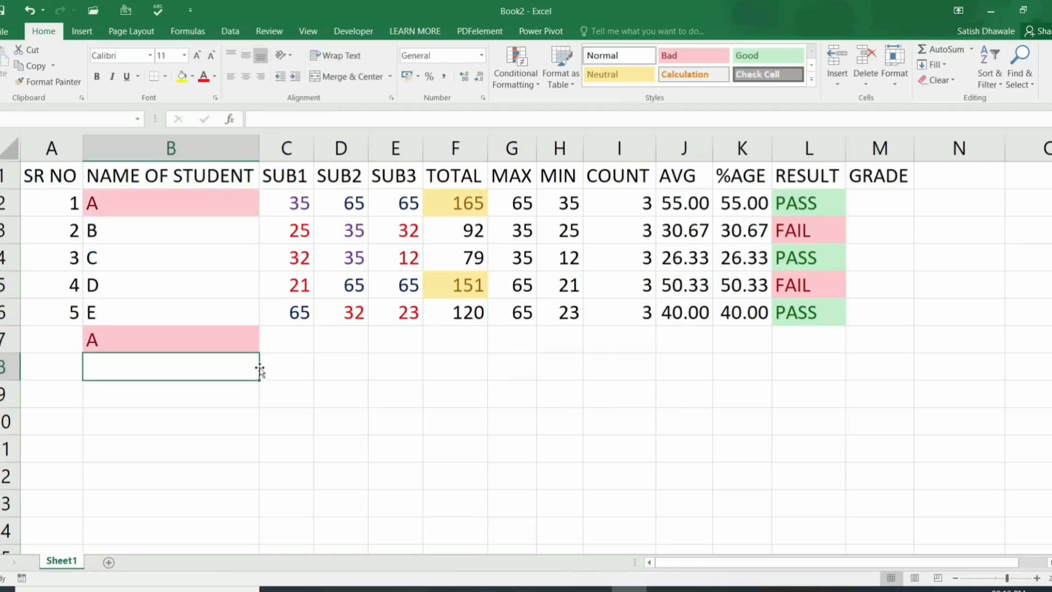
key("Up")
type("F")
key("Return")
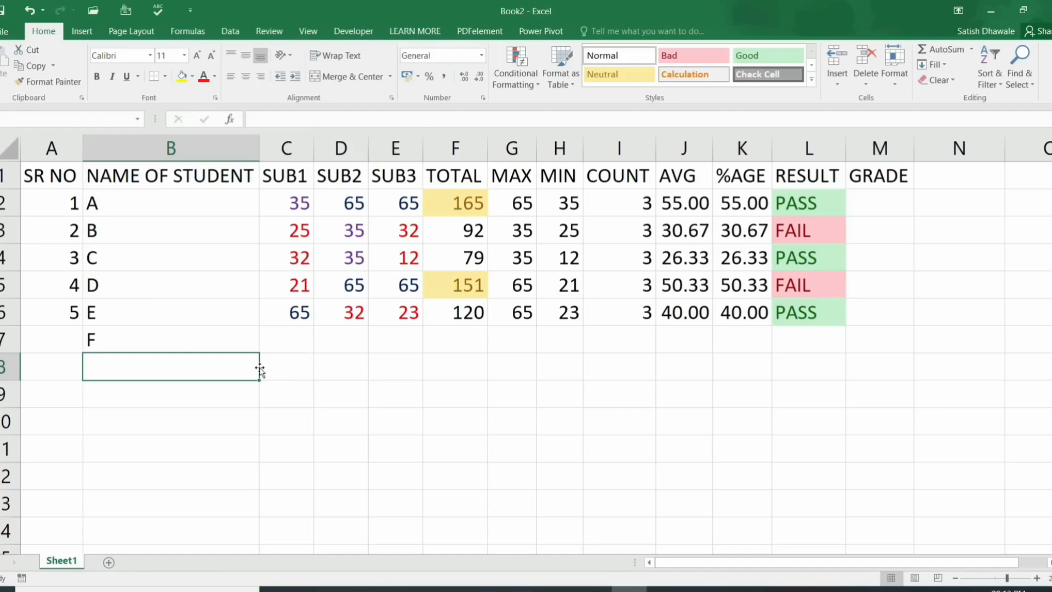
type("G")
key("Return")
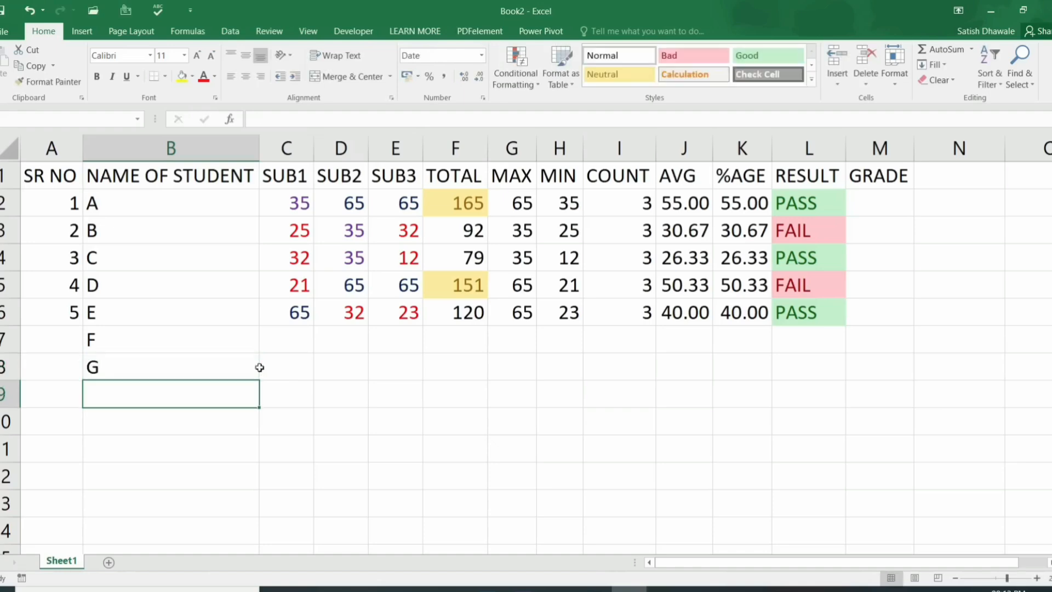
Step: Change B8 to B, C and then D to test duplicate highlighting, then clear B8
left_click(259, 367)
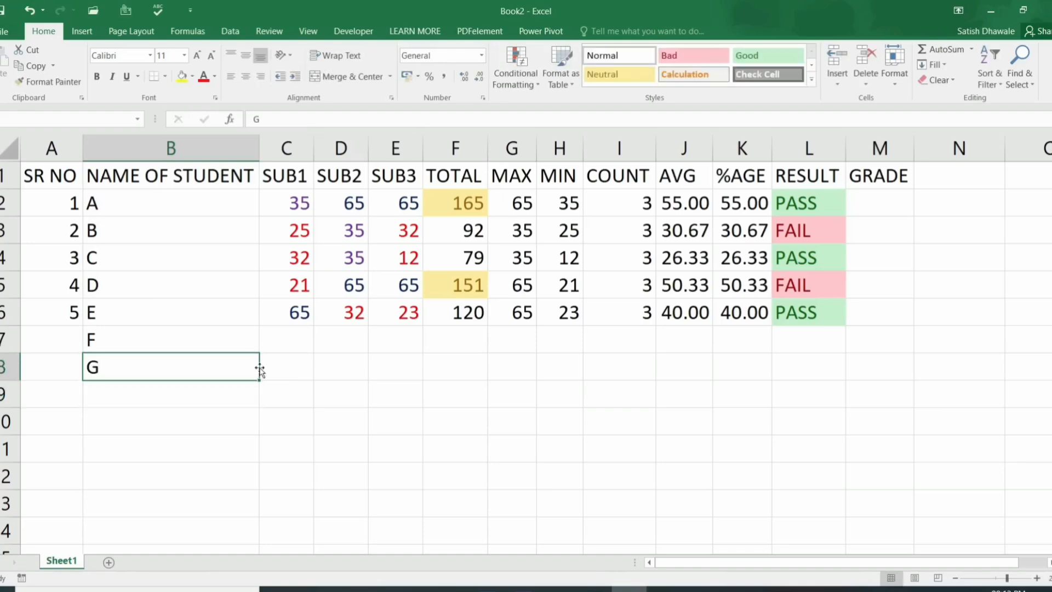
type("B")
key("Return")
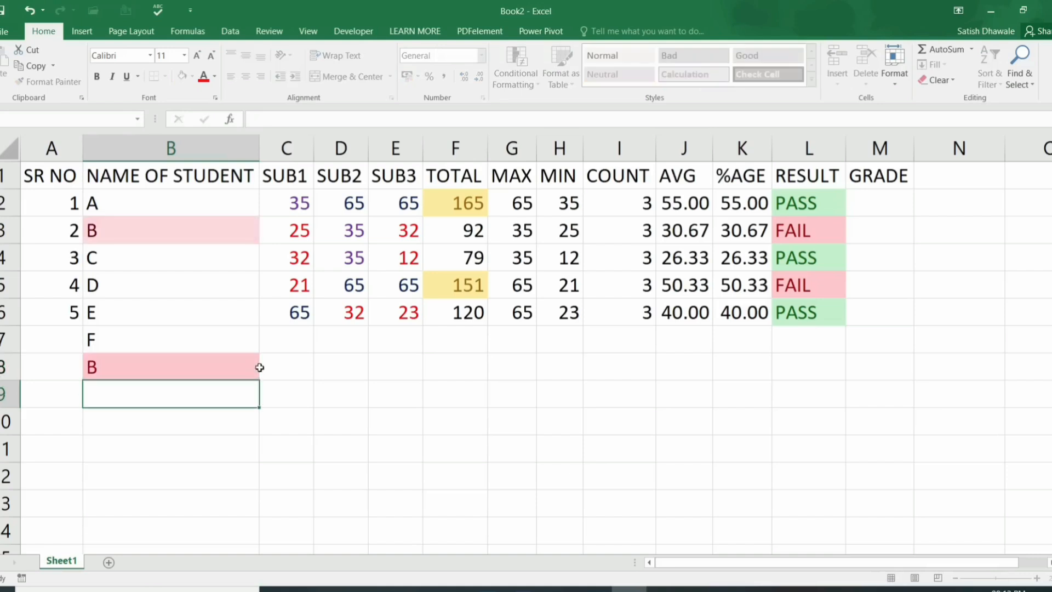
left_click(260, 367)
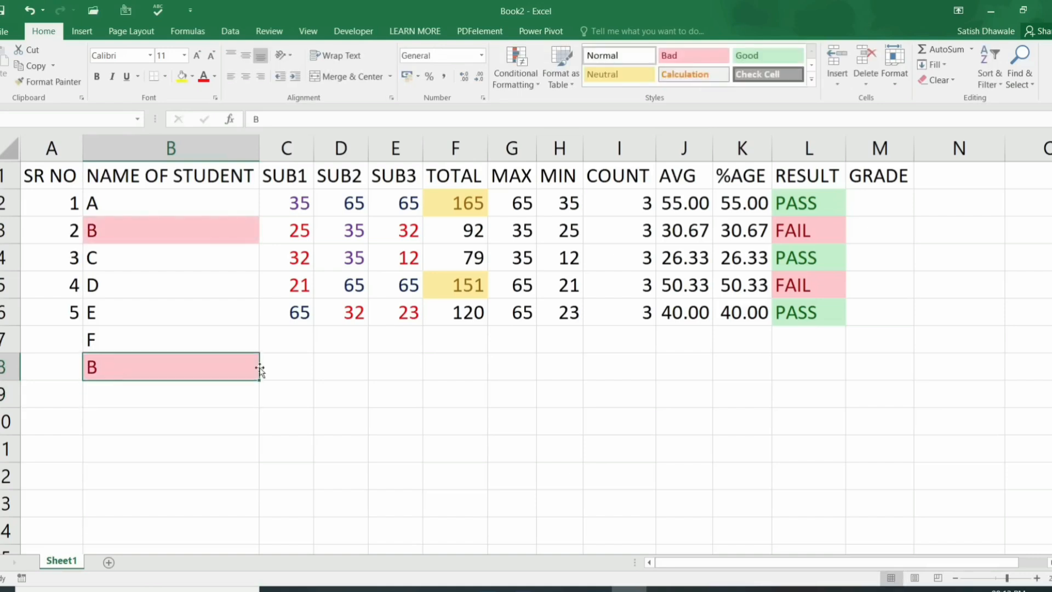
type("C")
key("Return")
left_click(260, 367)
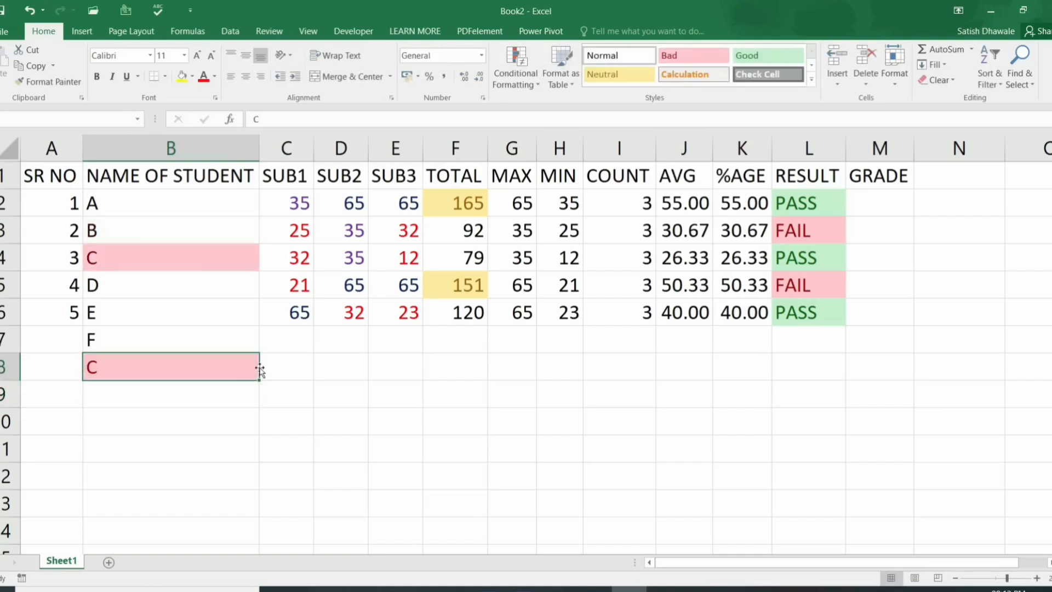
type("D")
key("Return")
left_click(259, 367)
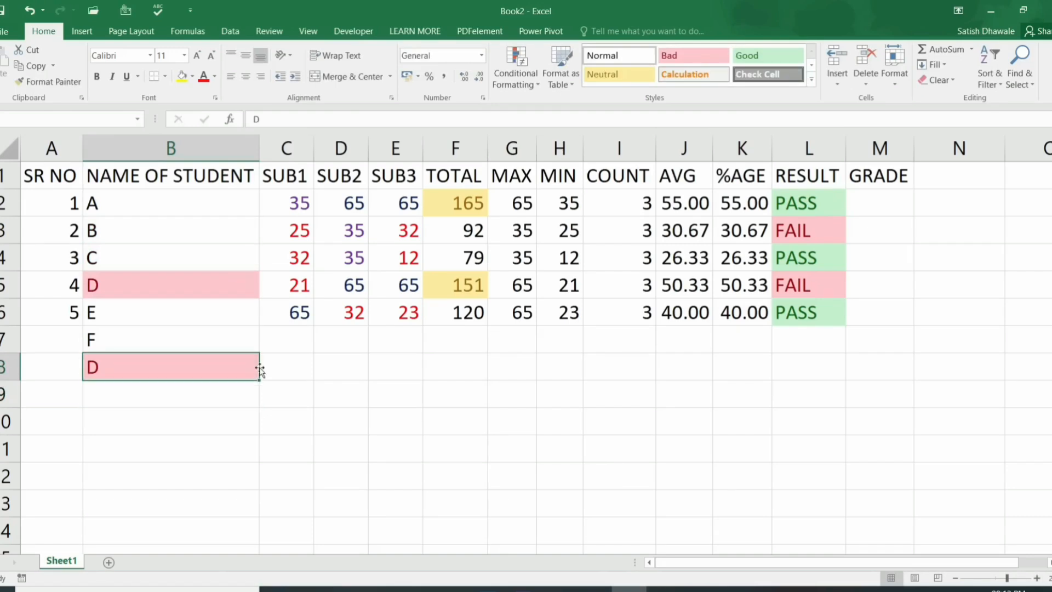
key("Delete")
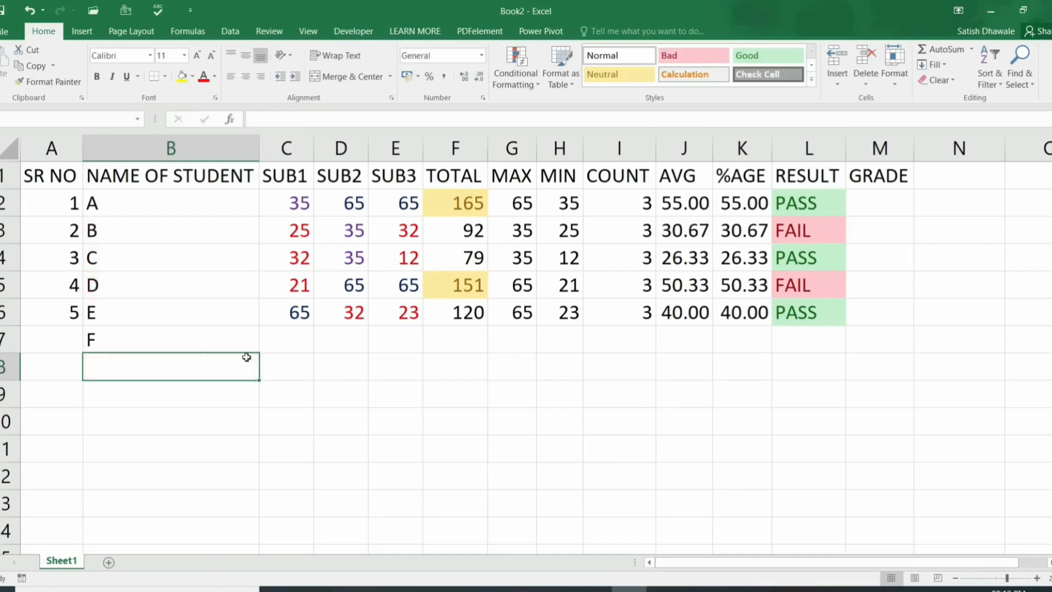
Step: Enter ANIL in B7 and B3 to trigger the duplicate highlight, then undo the entries
left_click(200, 338)
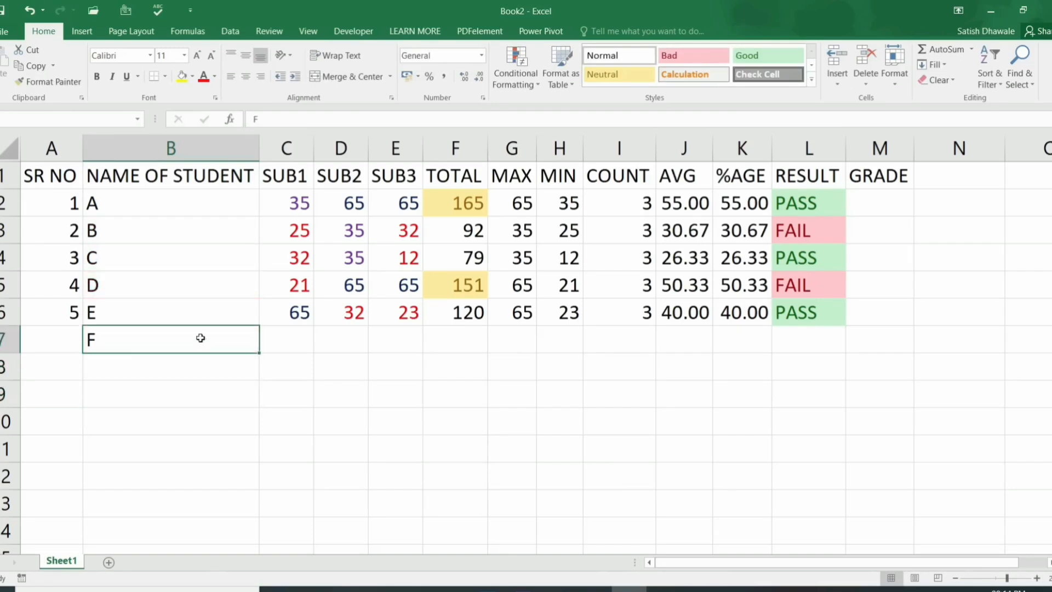
key("Delete")
type("ANIL")
key("Return")
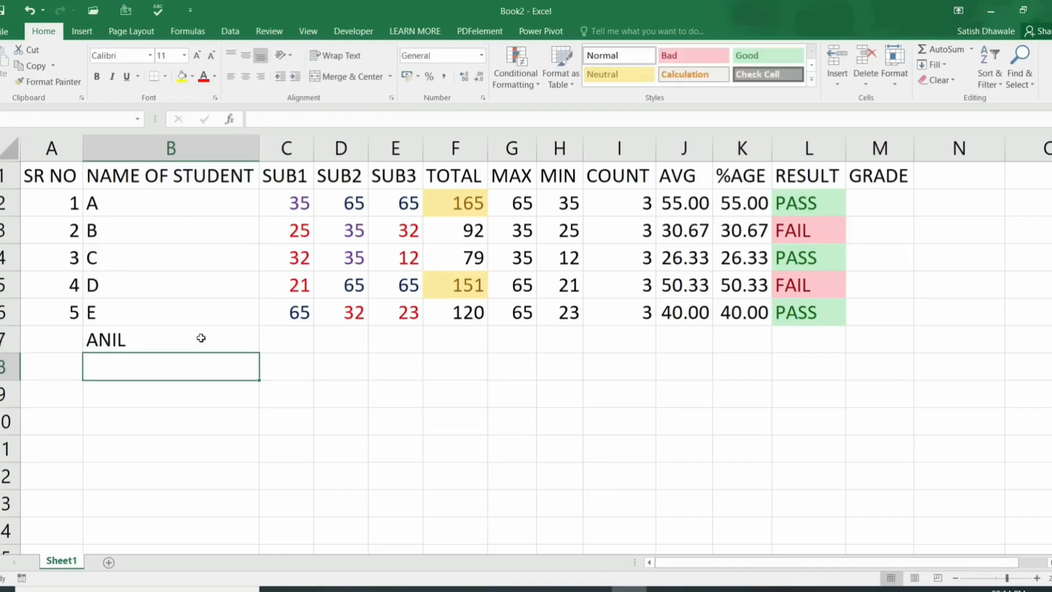
key("Up")
key("Up")
key("Up")
key("Up")
key("Up")
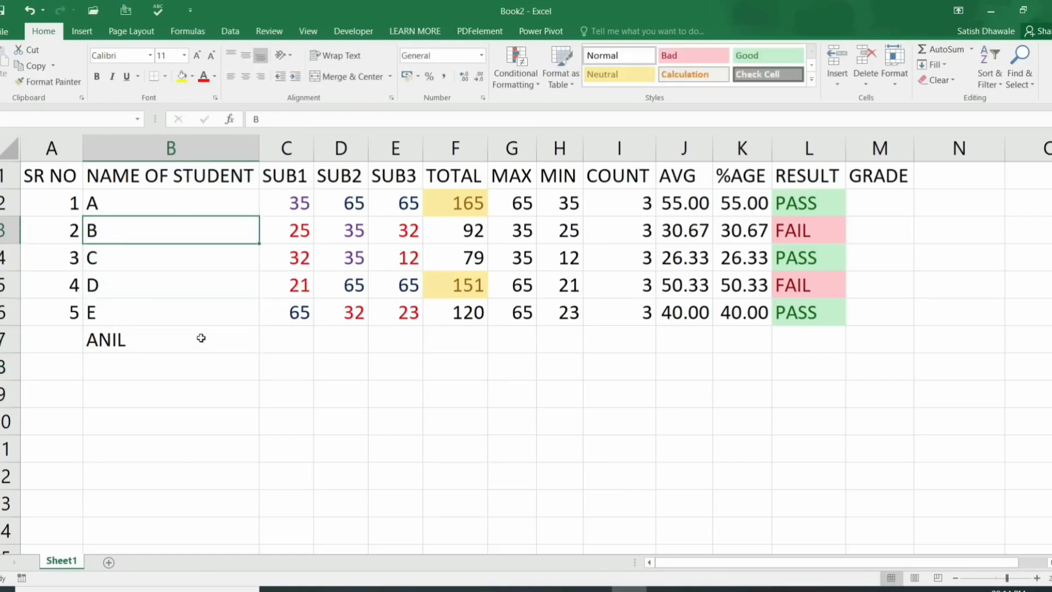
type("ANIL")
key("Return")
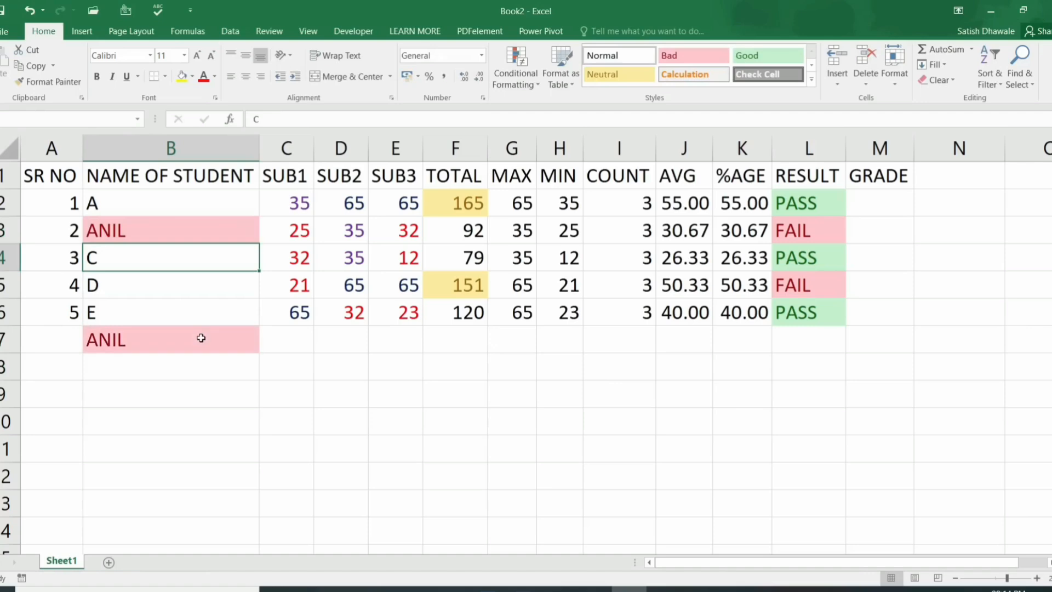
key("ctrl+z")
key("ctrl+z")
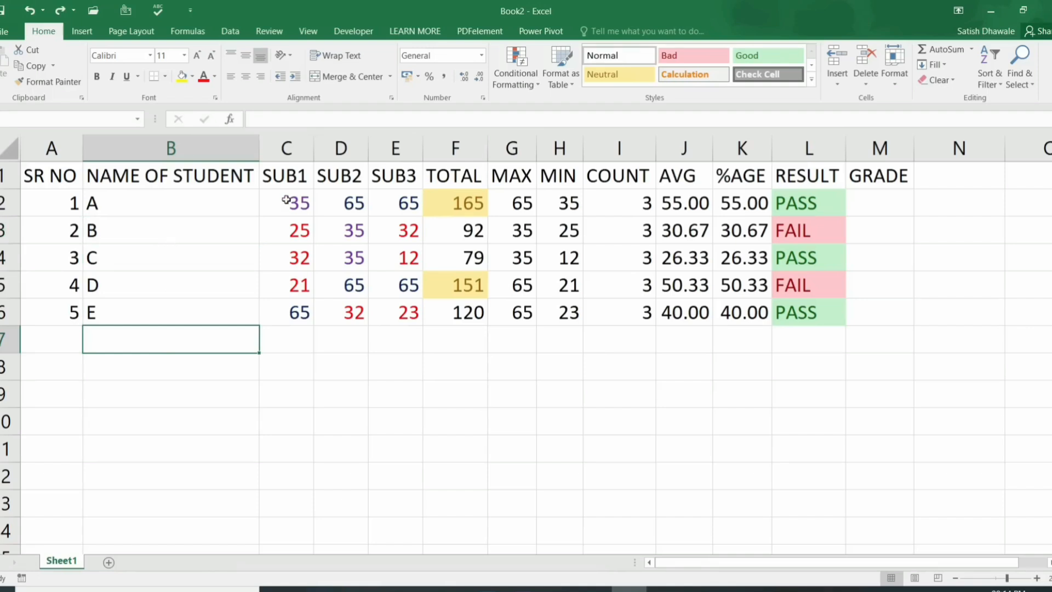
Step: Clear the conditional formatting rules from the subject marks C2:E6
left_click_drag(286, 199, 406, 306)
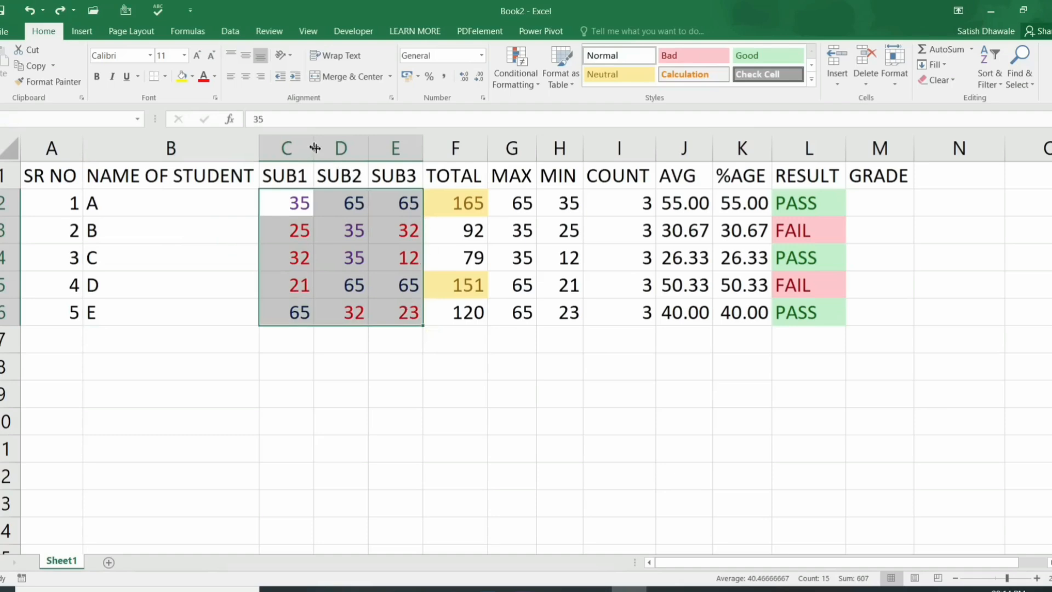
left_click(519, 84)
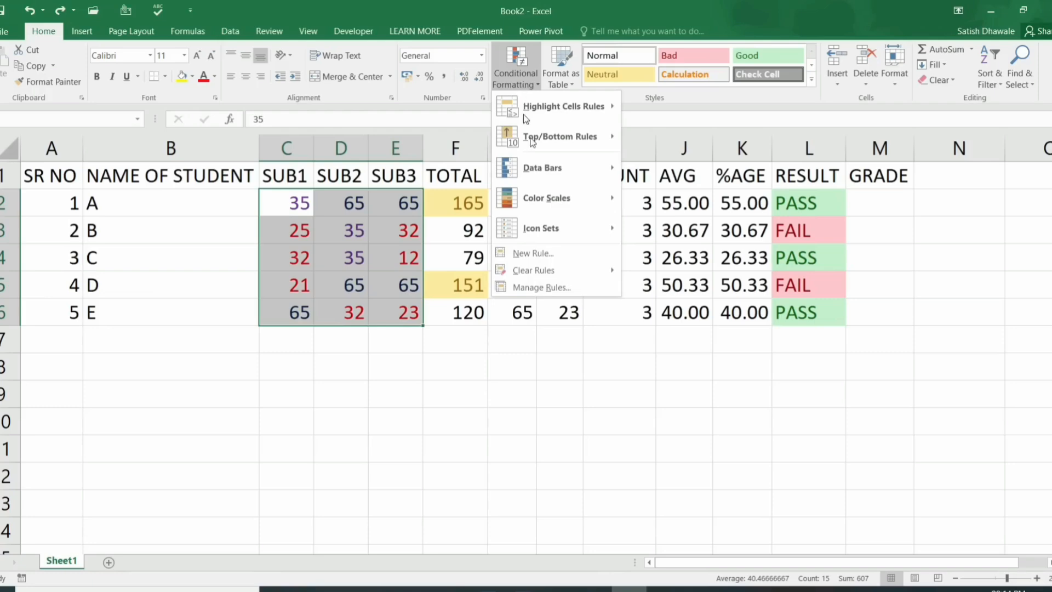
mouse_move(570, 271)
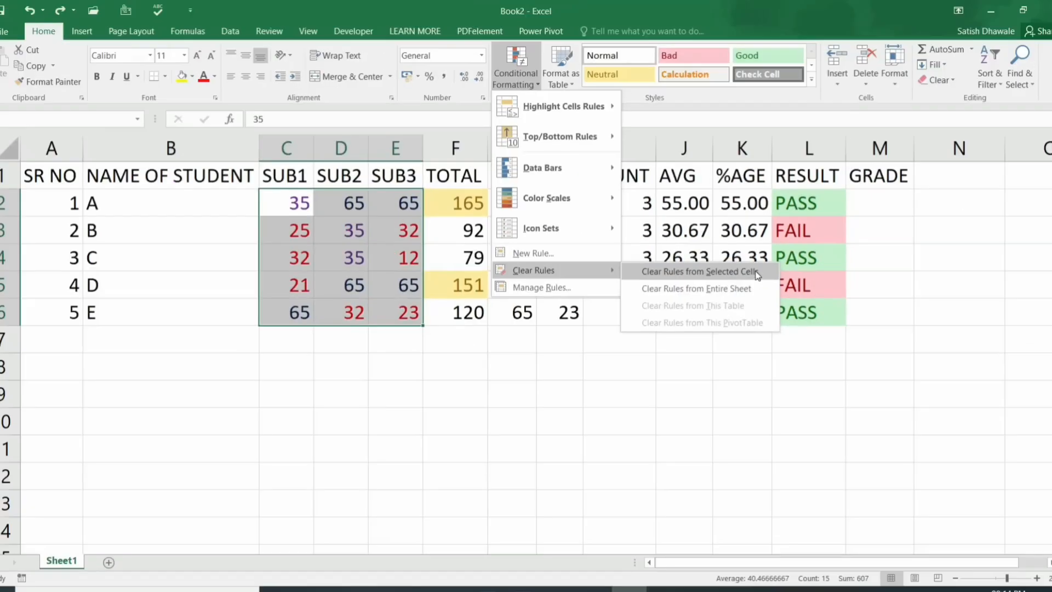
left_click(756, 272)
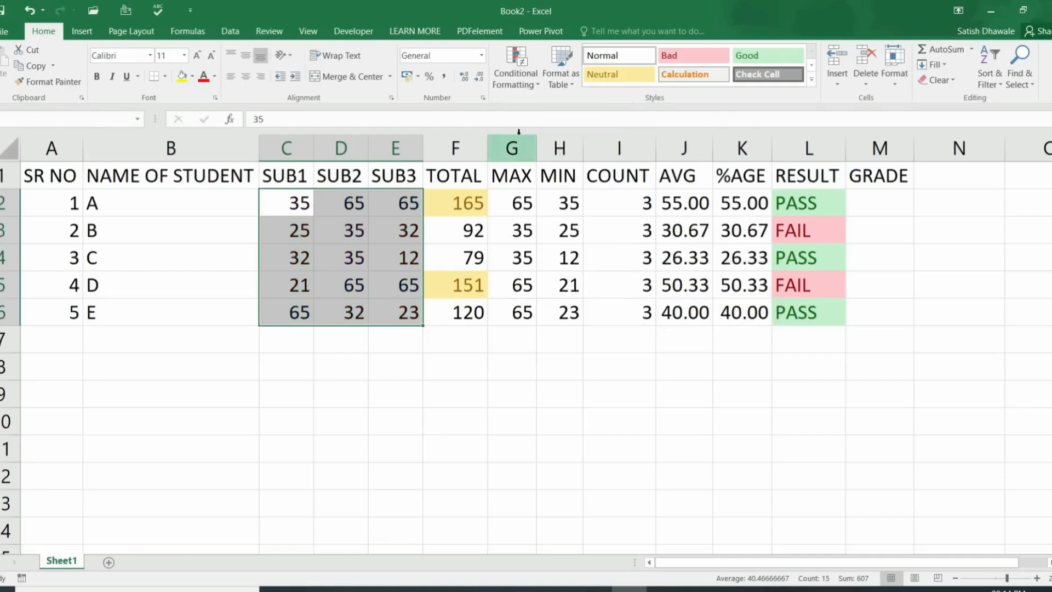
left_click(515, 84)
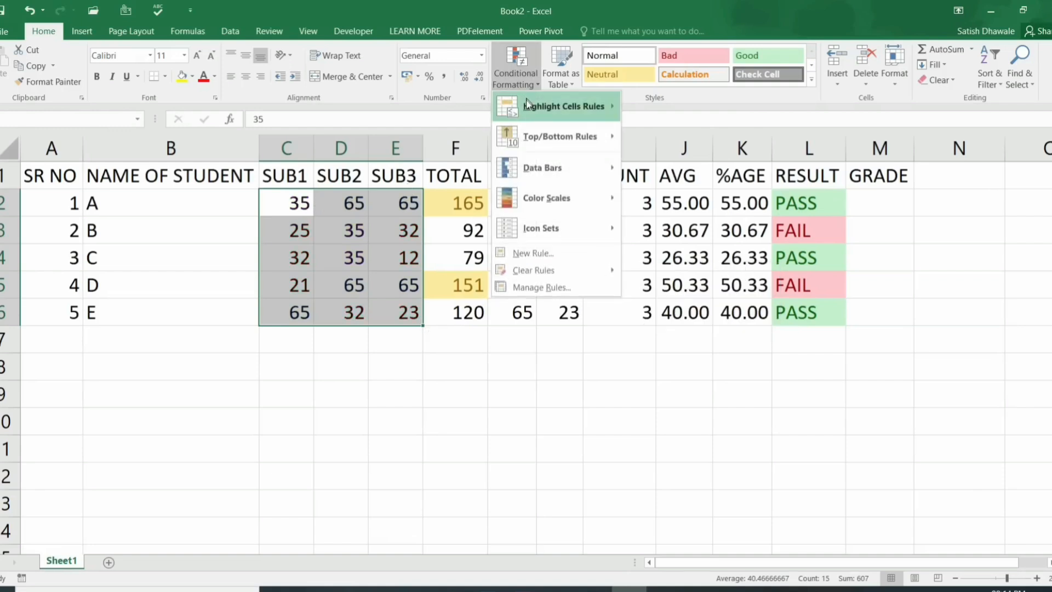
mouse_move(549, 135)
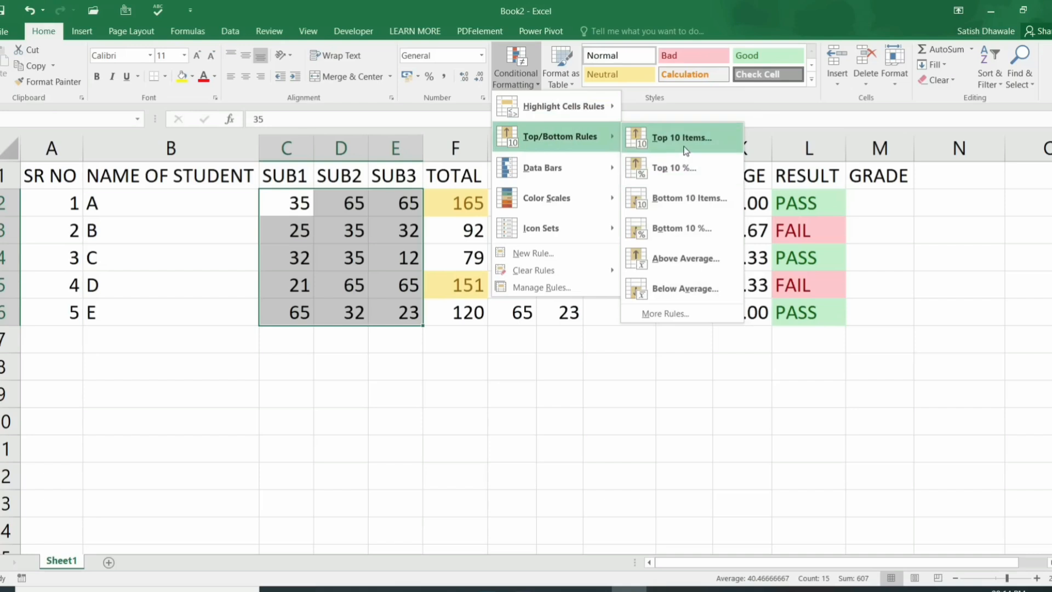
left_click(685, 151)
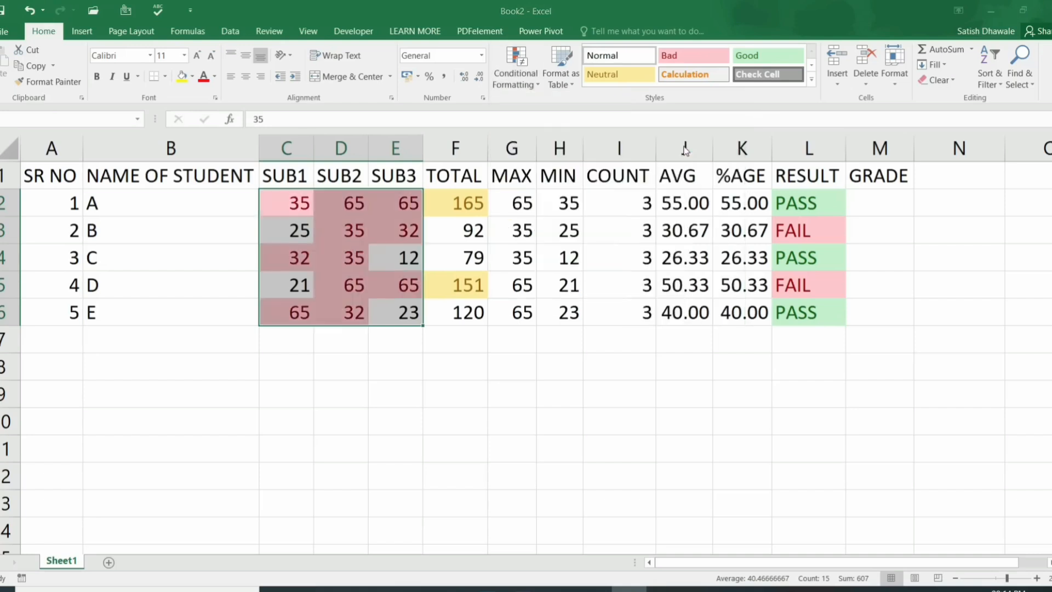
left_click_drag(476, 375, 457, 376)
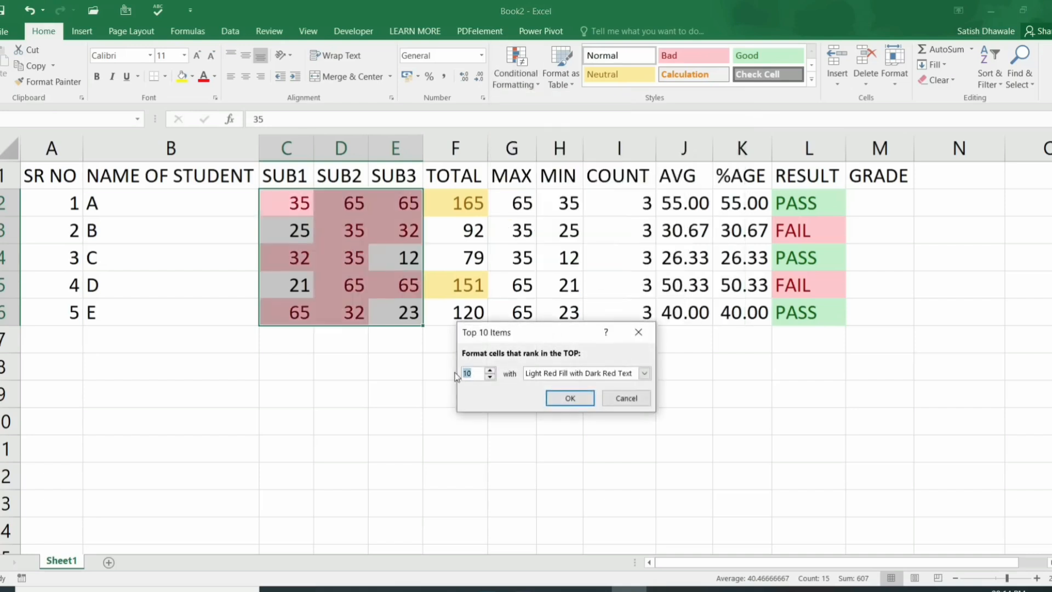
type("1")
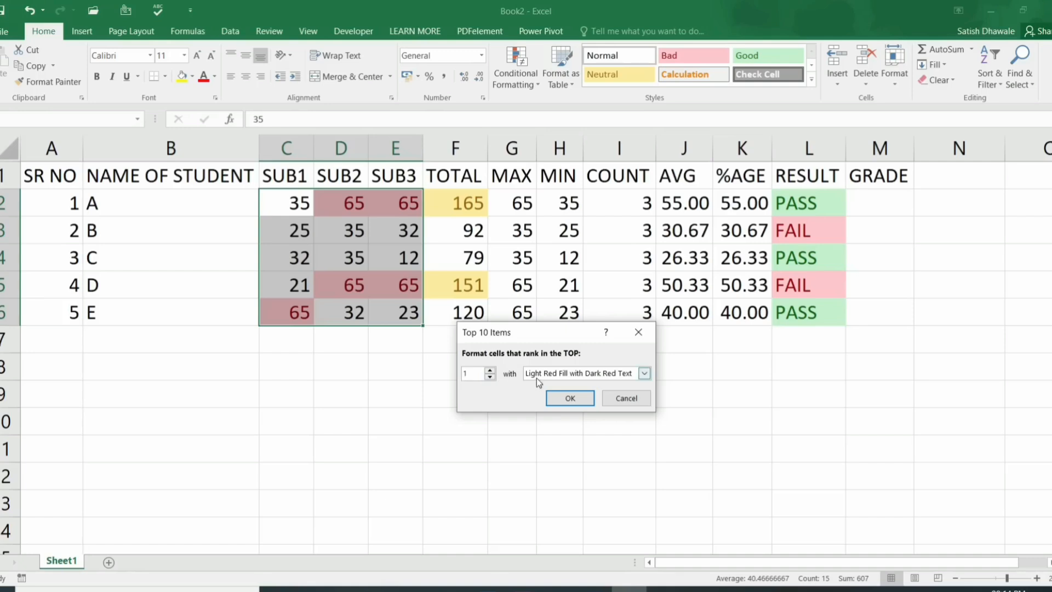
left_click(490, 370)
left_click(491, 370)
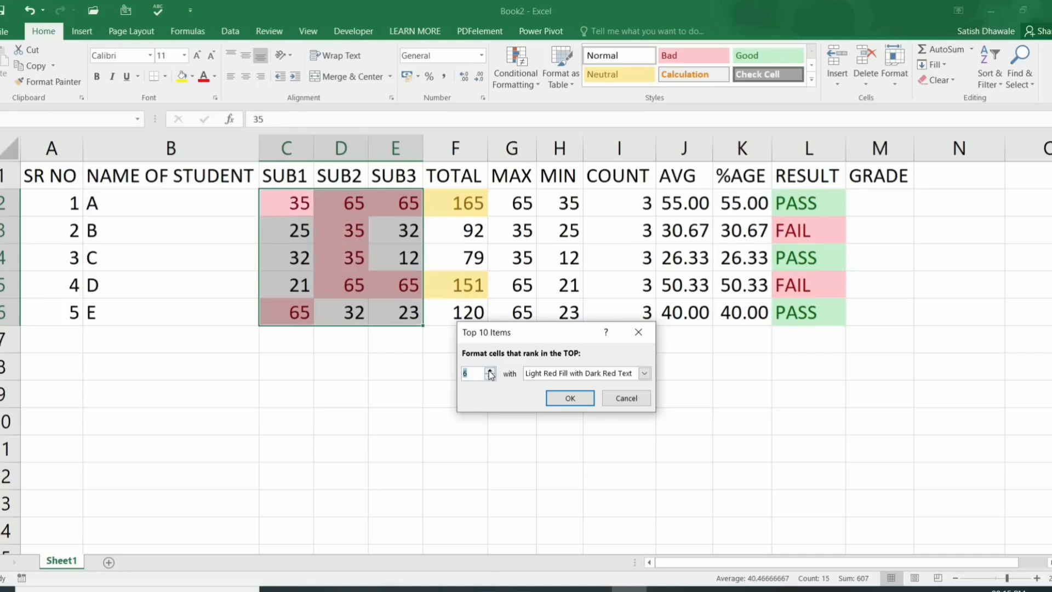
left_click(630, 399)
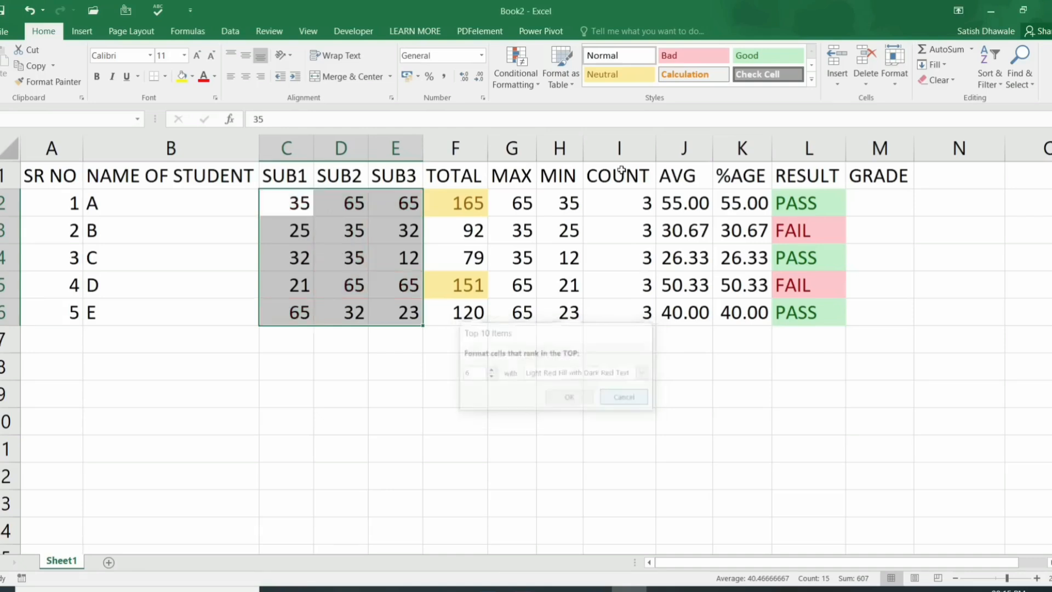
left_click(505, 75)
mouse_move(545, 134)
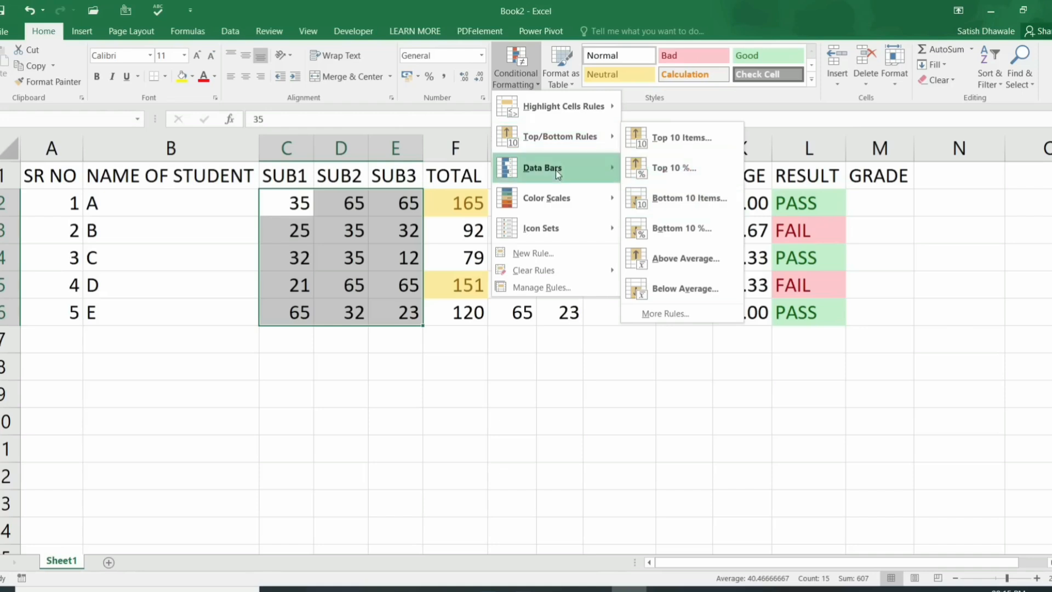
Step: Apply green solid-fill data bars to C2:E6 and widen columns C to E equally
mouse_move(555, 170)
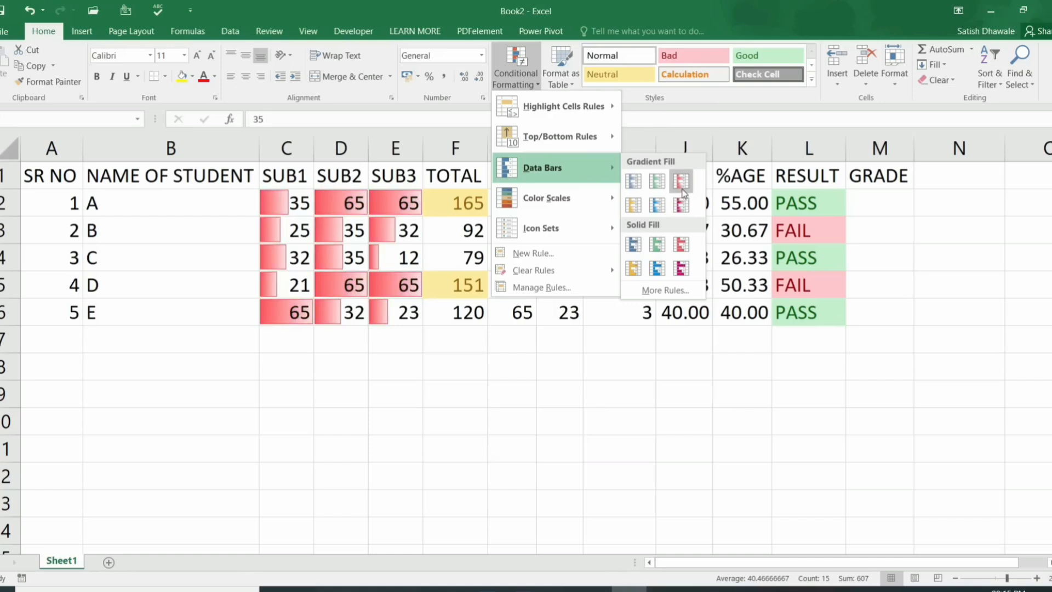
left_click(657, 243)
left_click(395, 230)
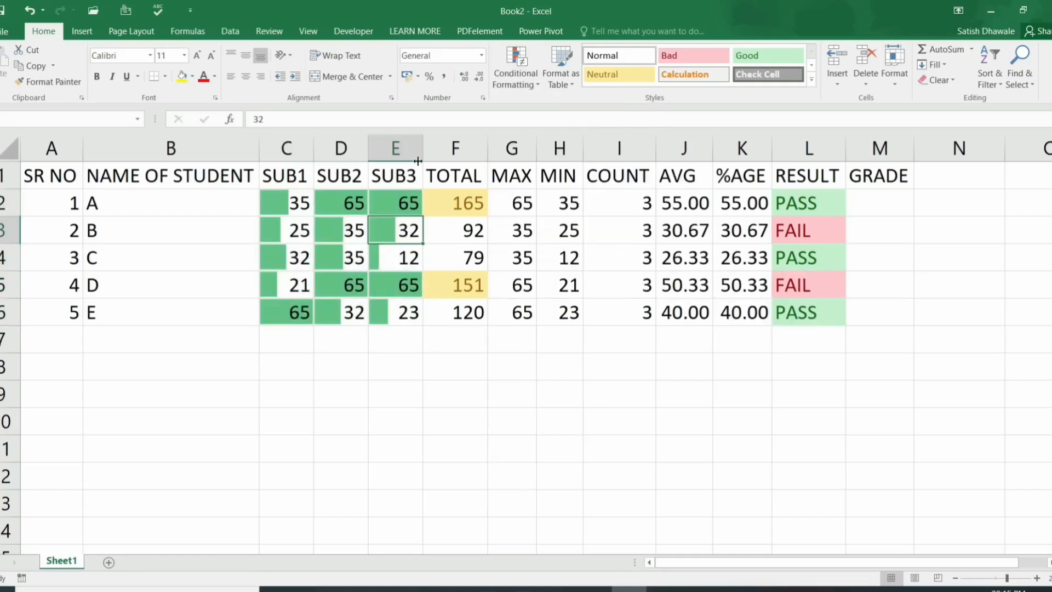
left_click_drag(396, 147, 315, 153)
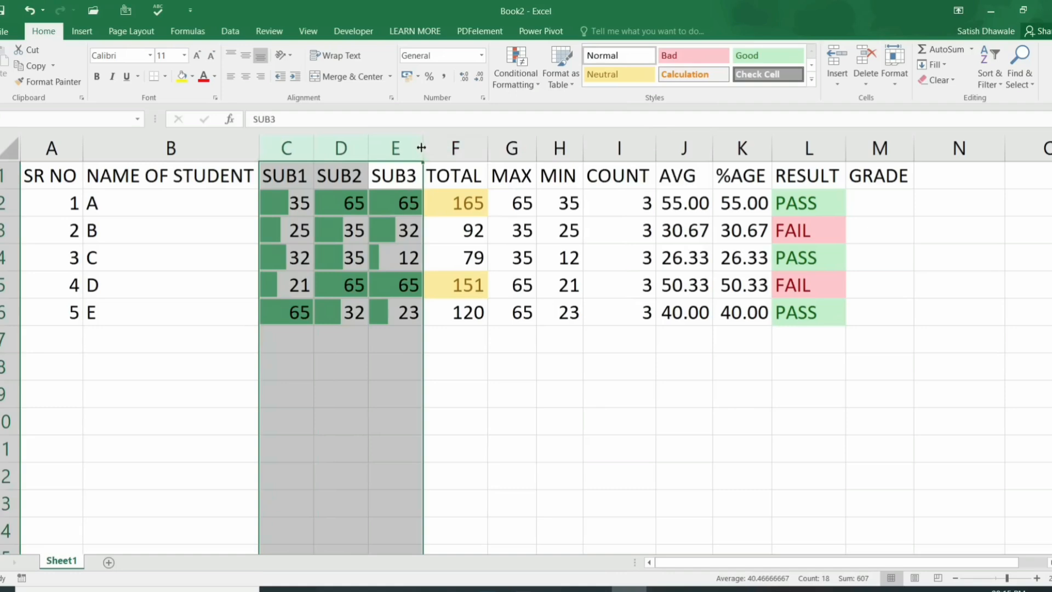
left_click_drag(422, 148, 463, 164)
Step: Set E2 to 100 and D2 to 50, then reselect the marks C2:E6
left_click(507, 203)
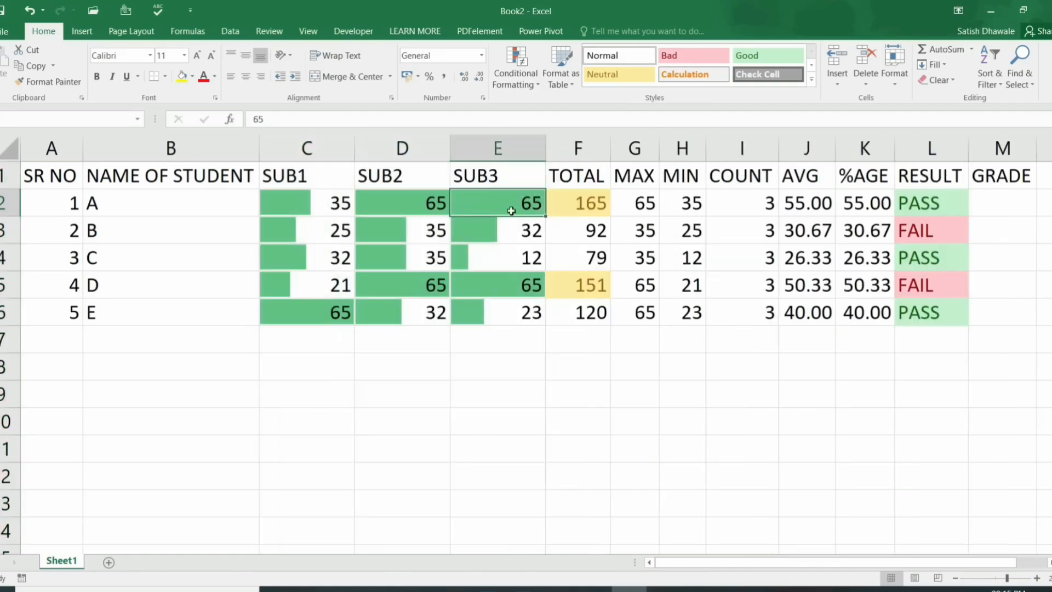
type("5")
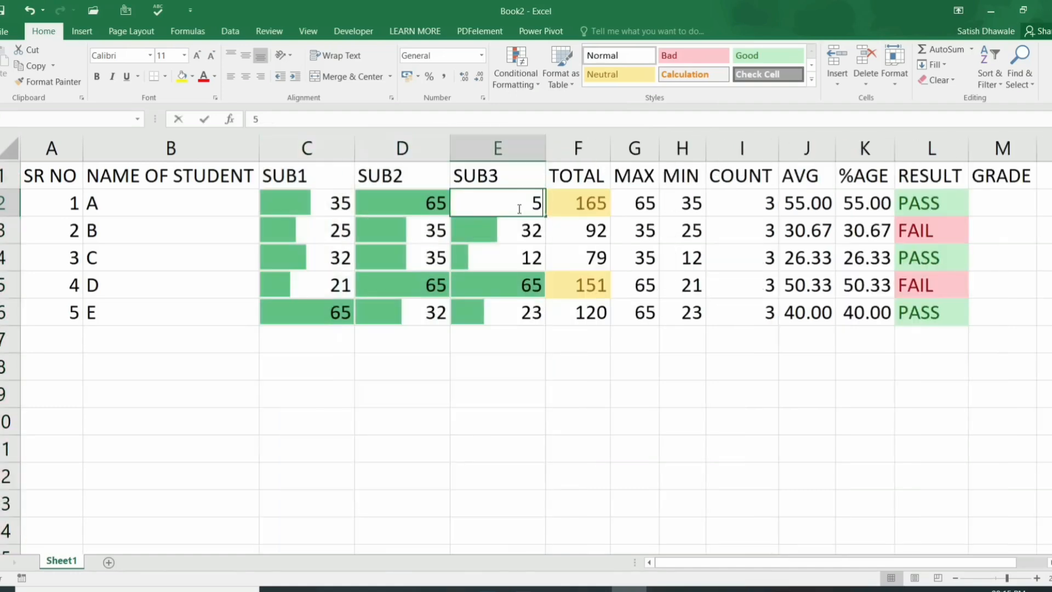
key("Return")
left_click(505, 200)
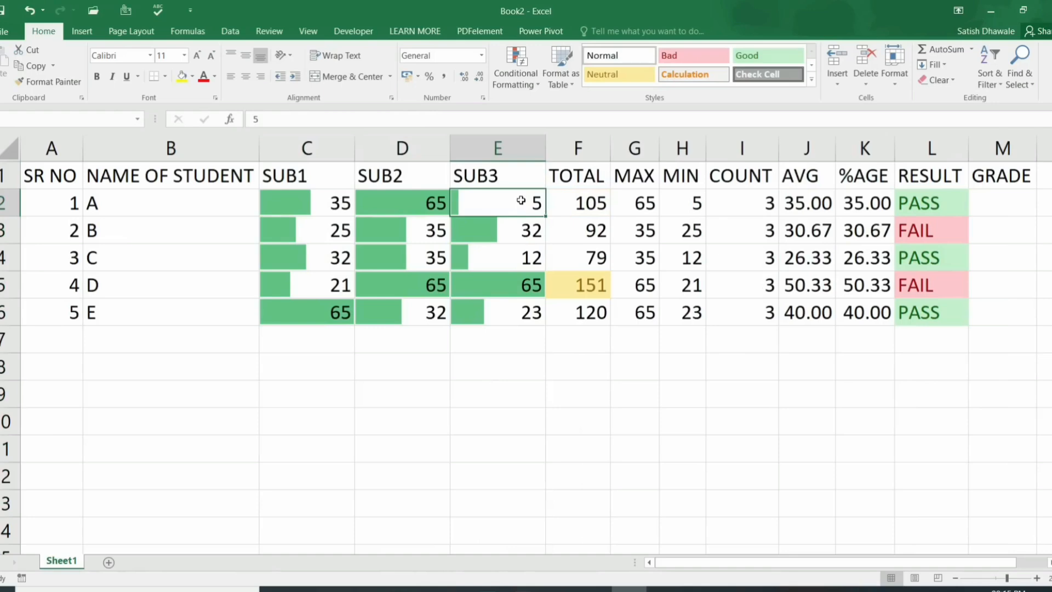
type("100")
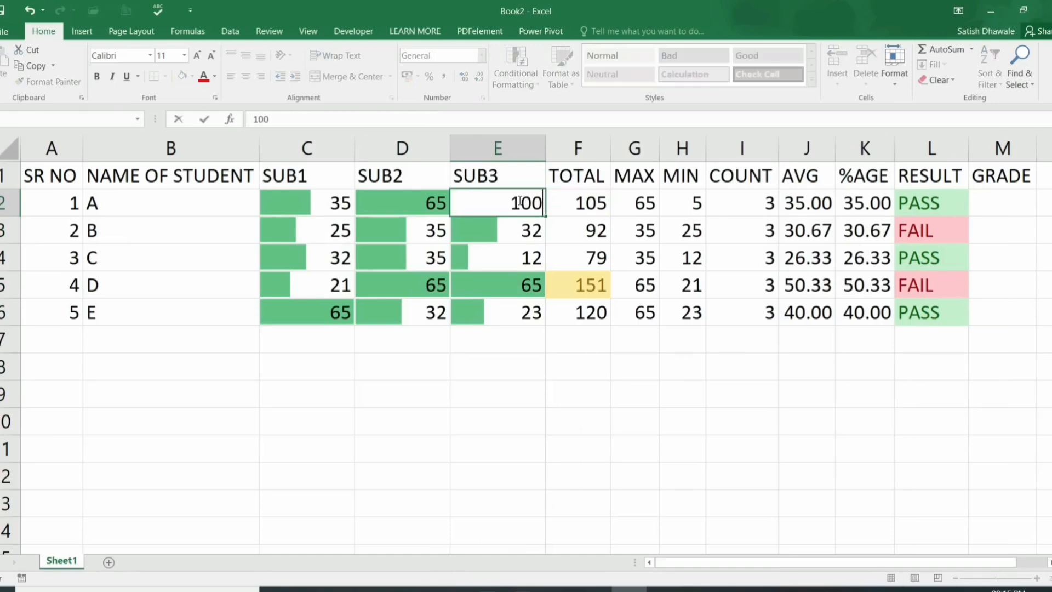
key("Return")
left_click(427, 203)
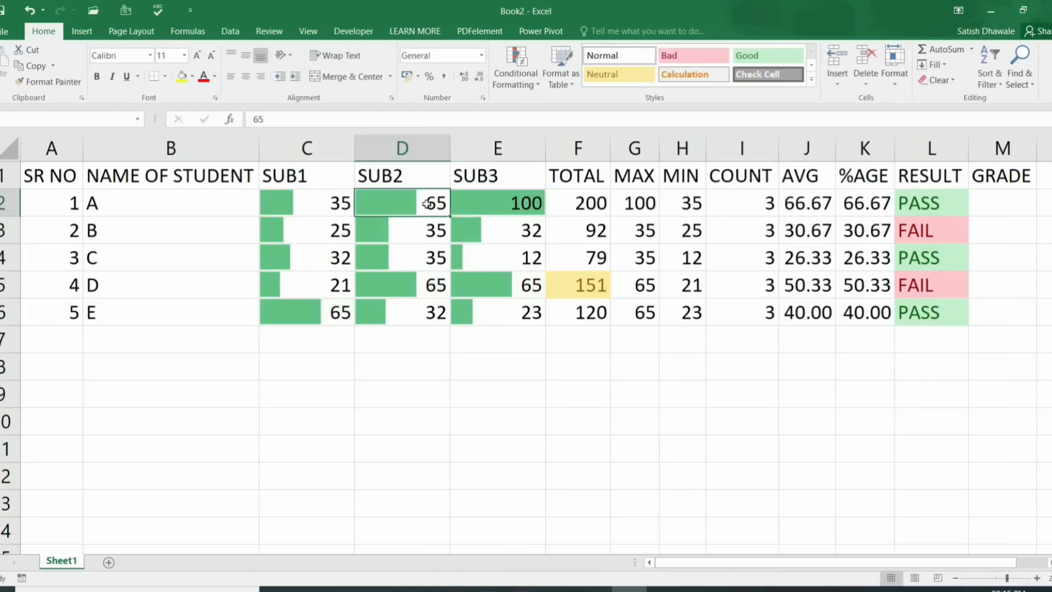
left_click(492, 204)
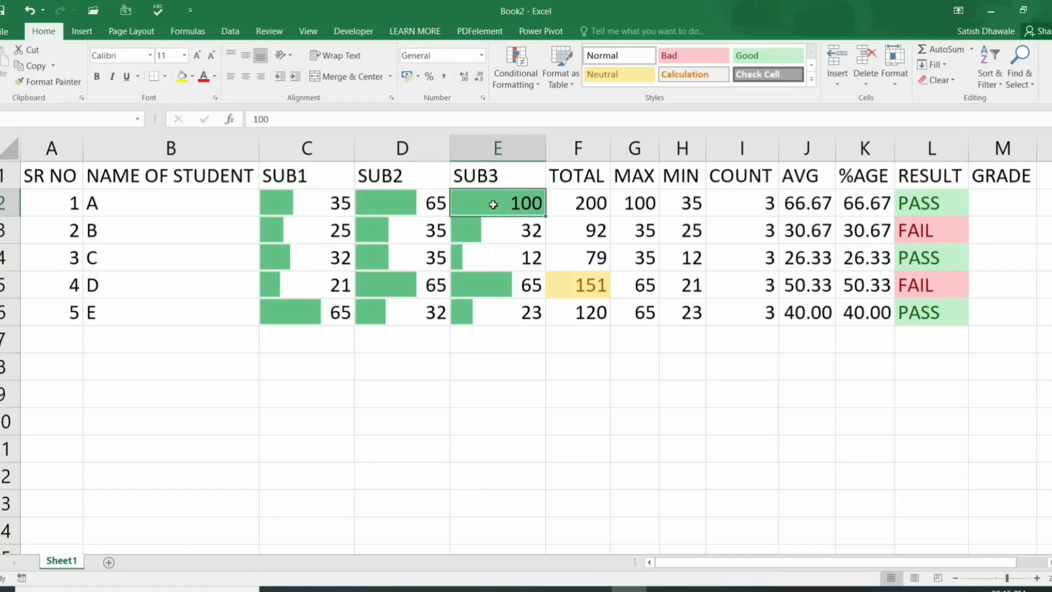
left_click(443, 200)
type("50")
key("Return")
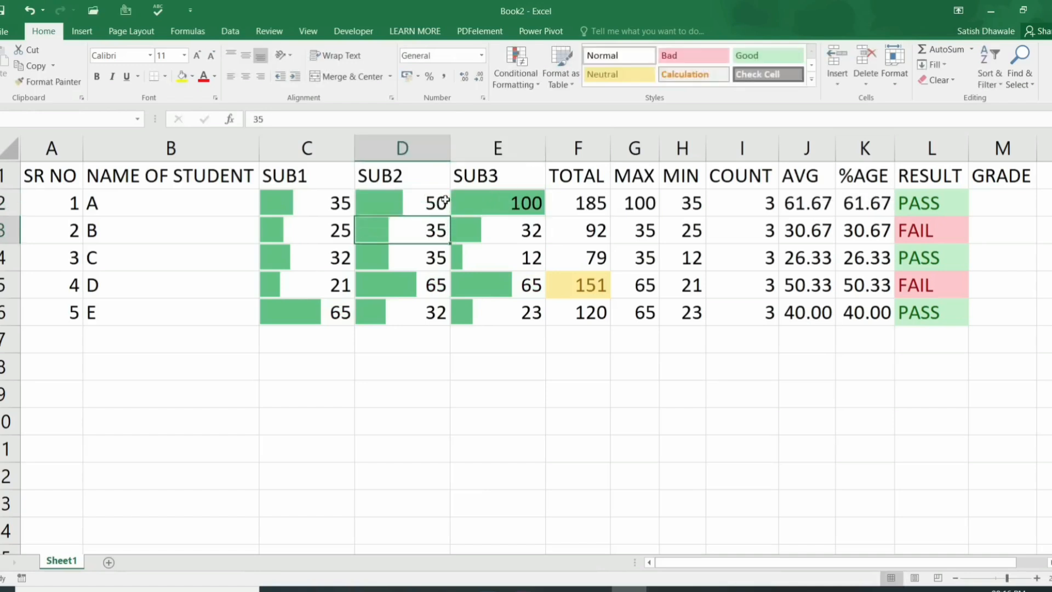
left_click(434, 202)
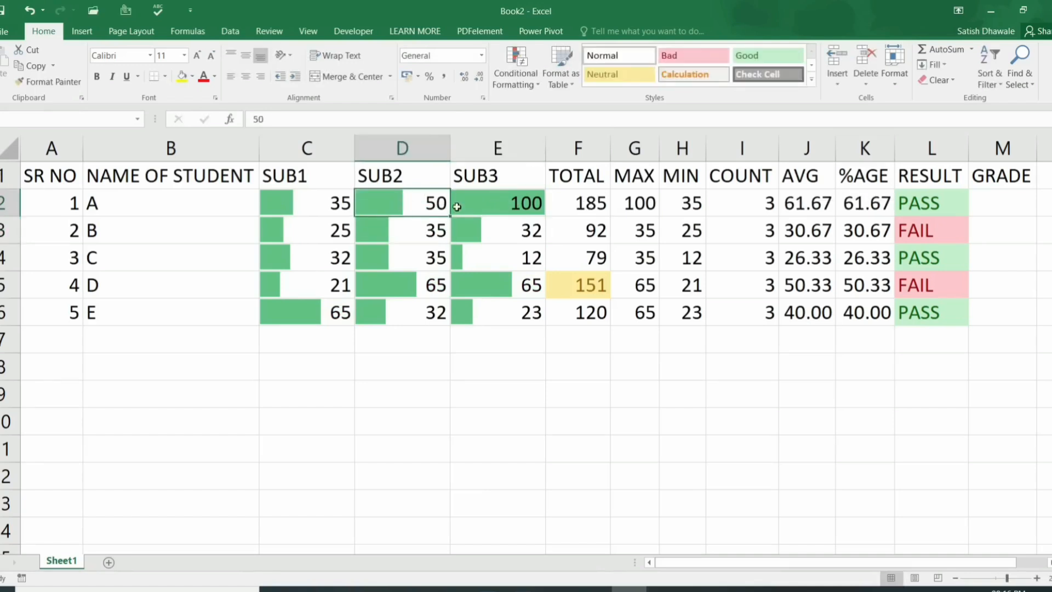
left_click_drag(312, 198, 505, 306)
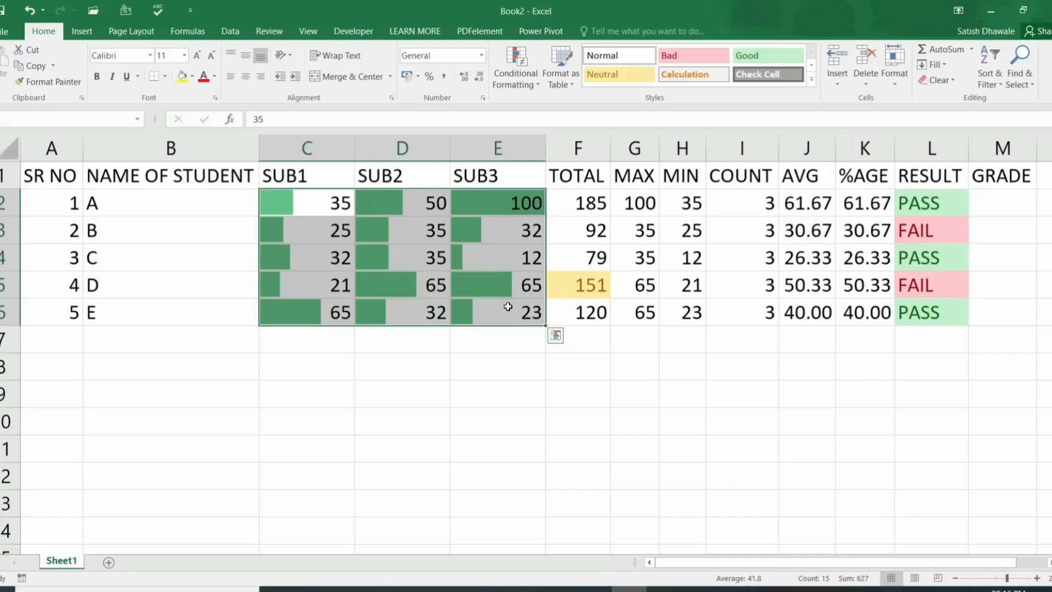
Step: Clear all conditional formatting rules from the entire sheet
left_click(533, 79)
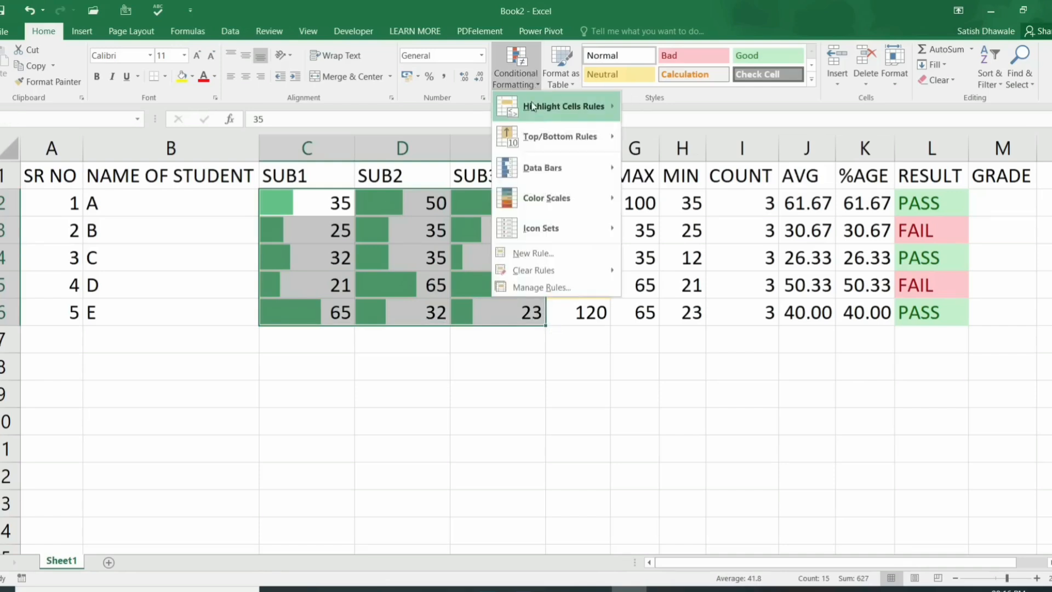
mouse_move(544, 138)
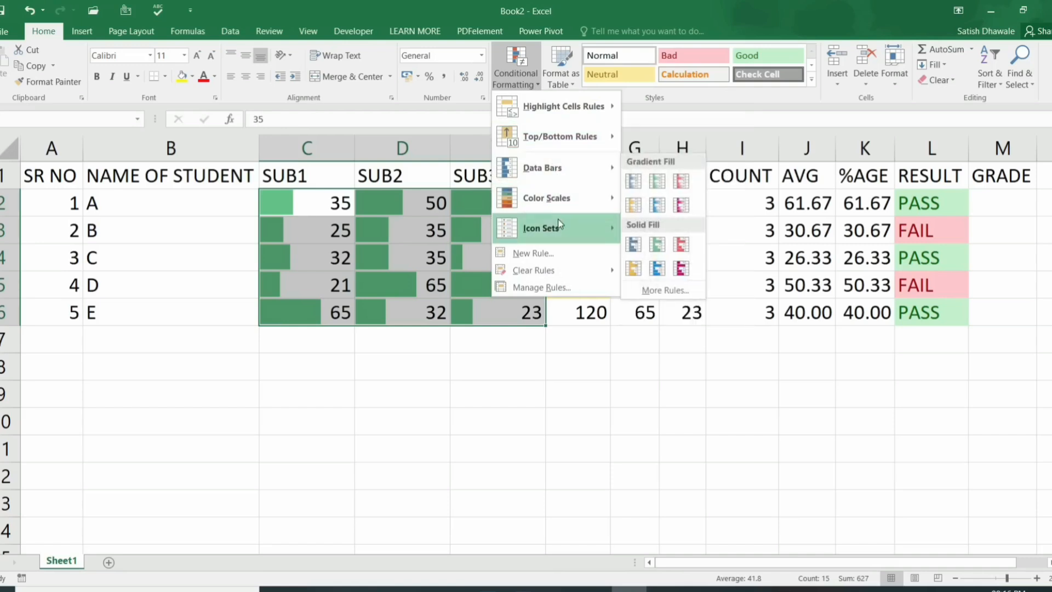
mouse_move(568, 268)
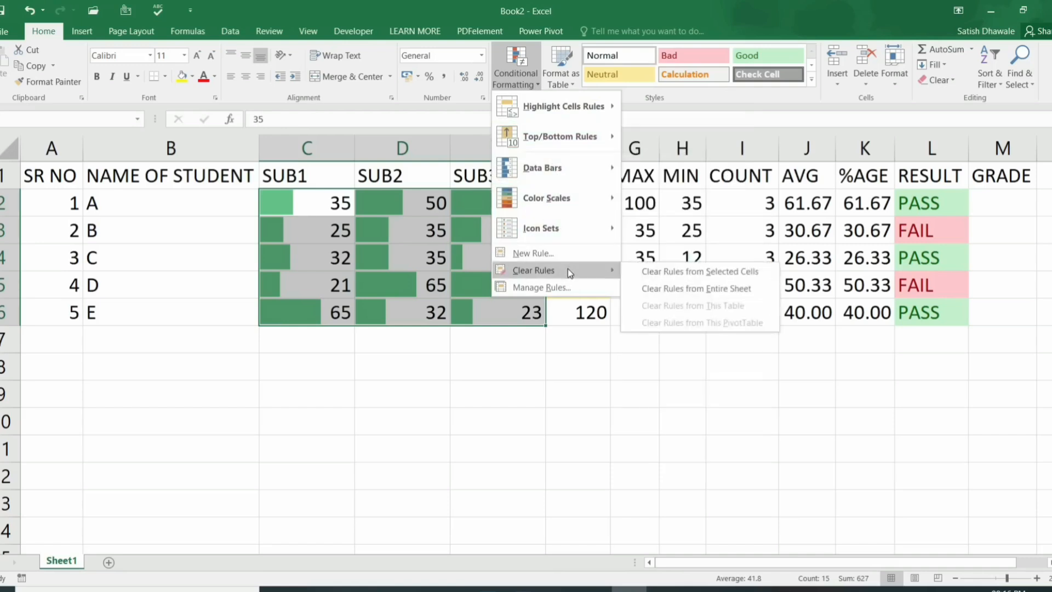
left_click(701, 289)
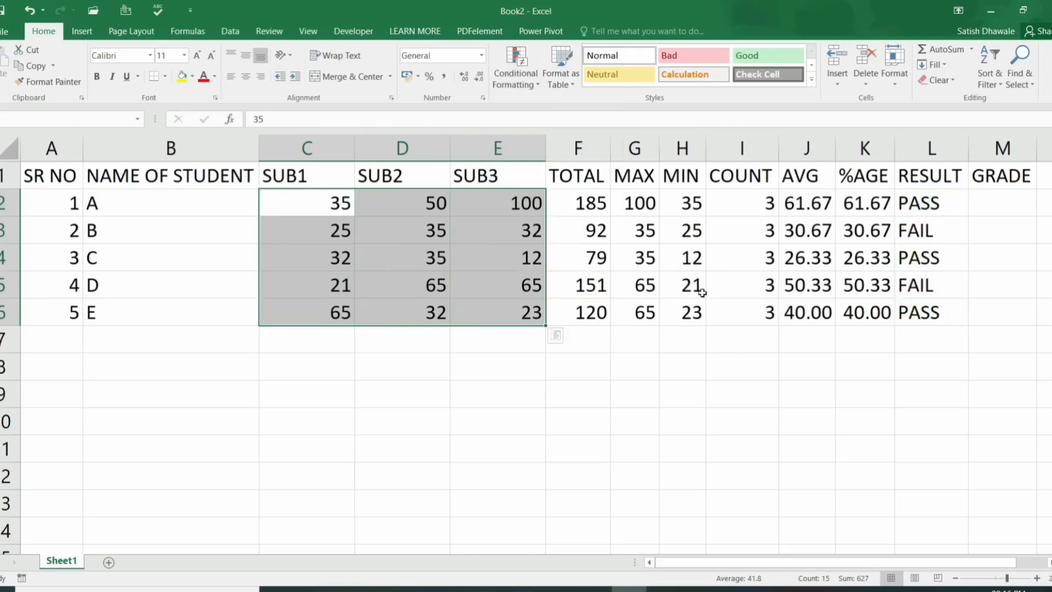
Step: Apply the 4 Ratings icon set to the marks in C2:E6
left_click(526, 82)
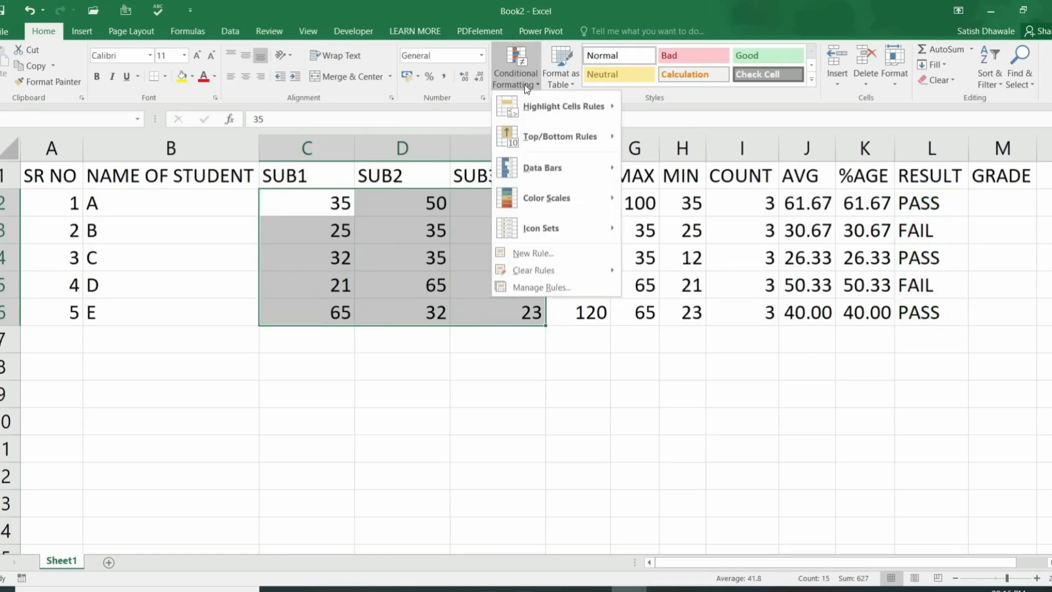
mouse_move(544, 200)
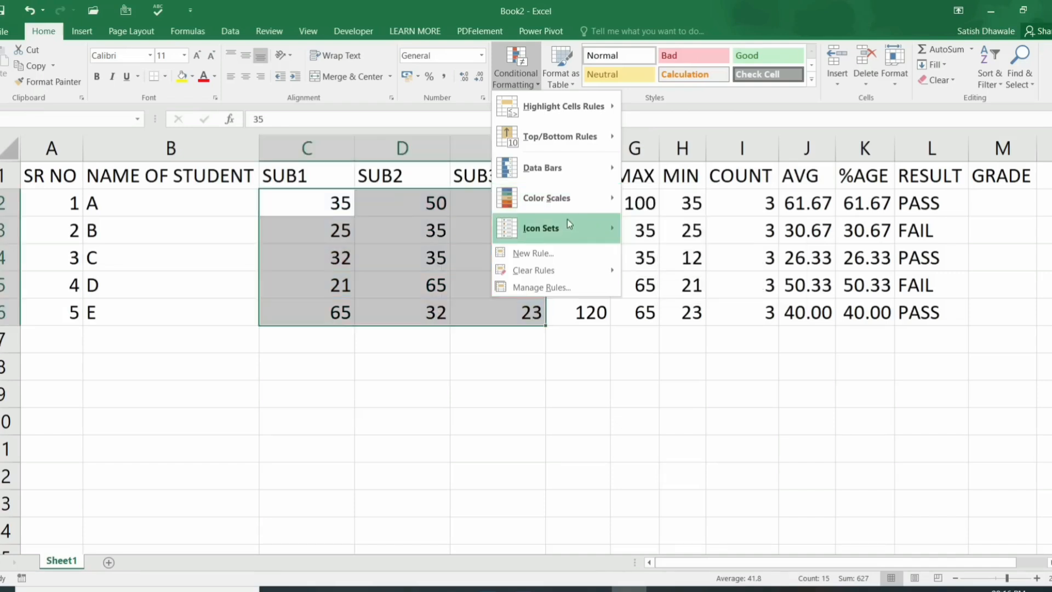
mouse_move(568, 222)
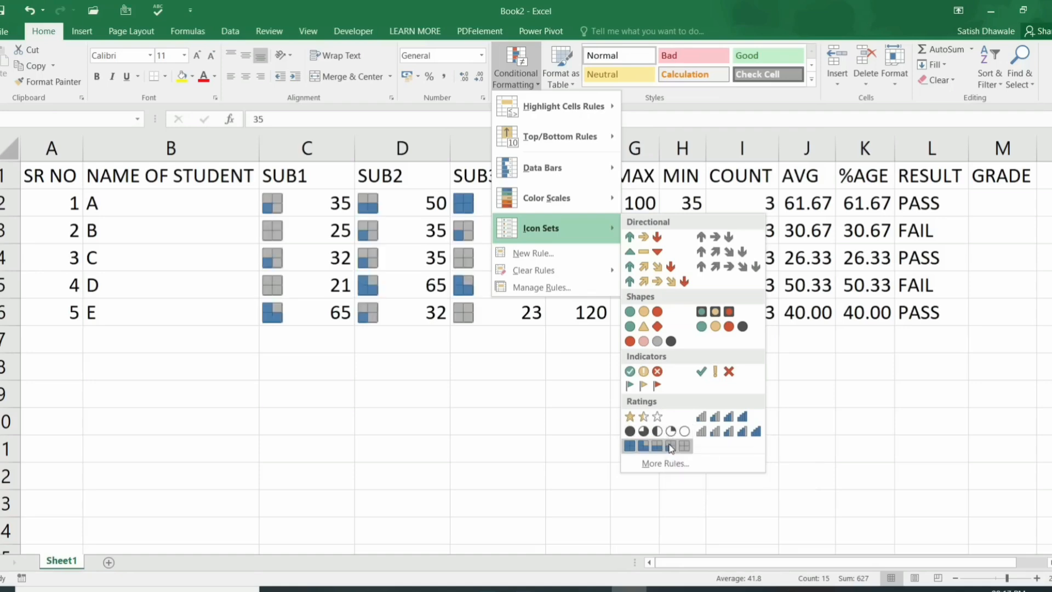
left_click(734, 425)
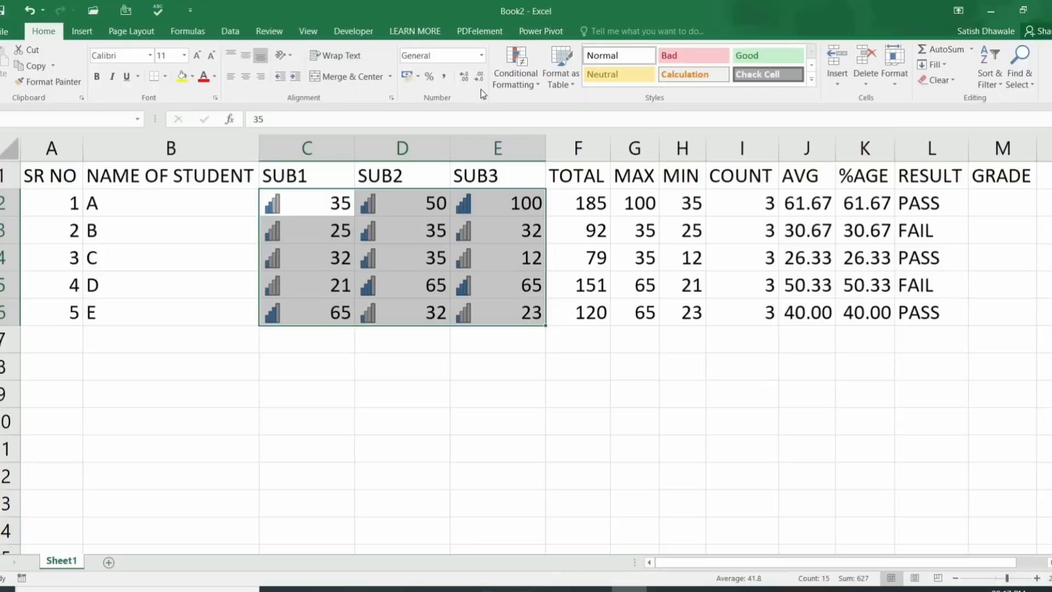
Step: Give C2:E6 the custom number format ';' so only the rating icons show
left_click(483, 98)
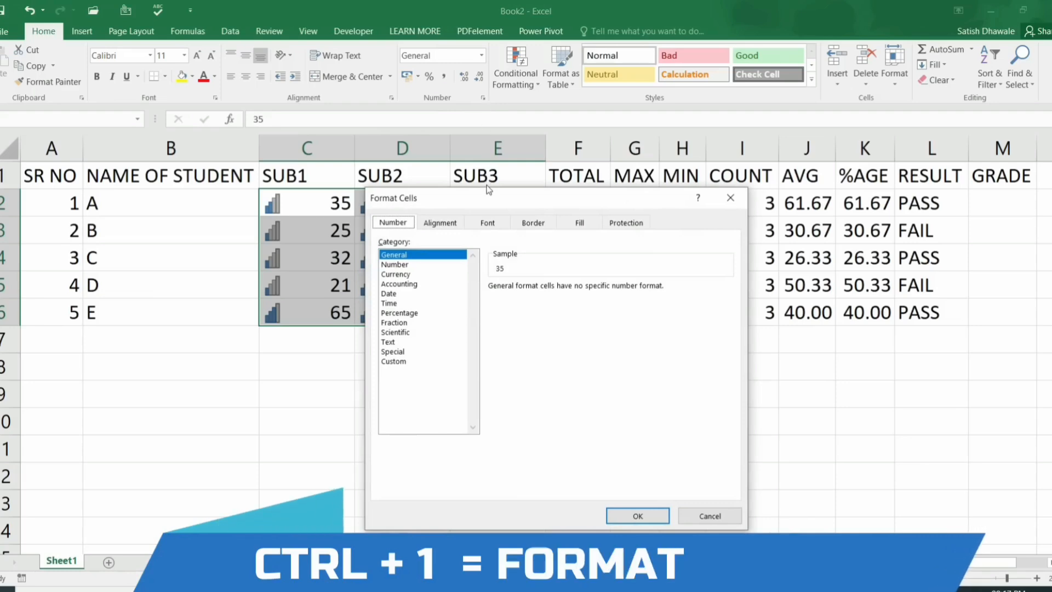
key("Escape")
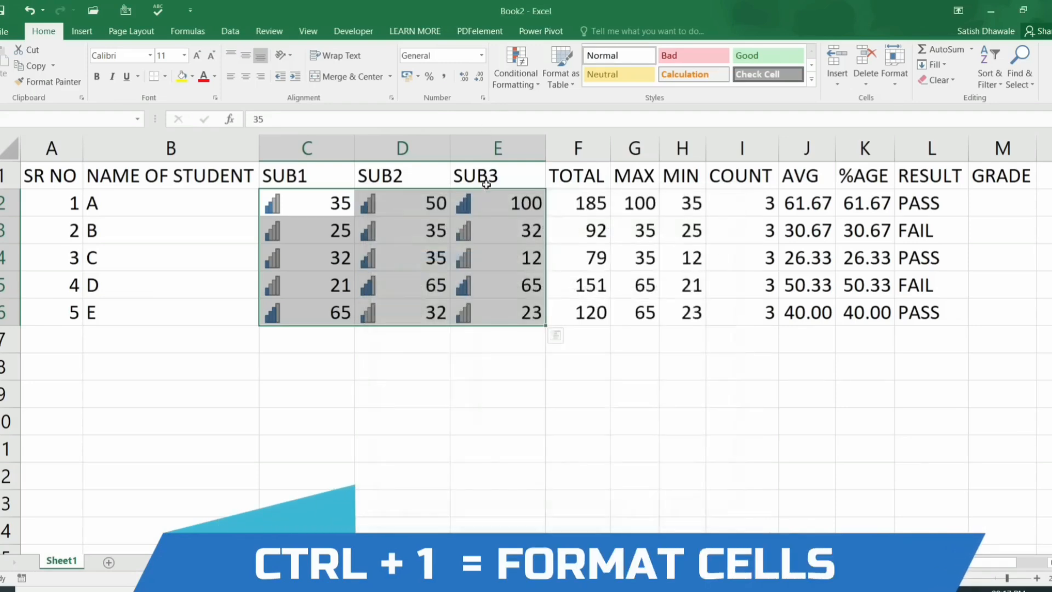
key("ctrl+1")
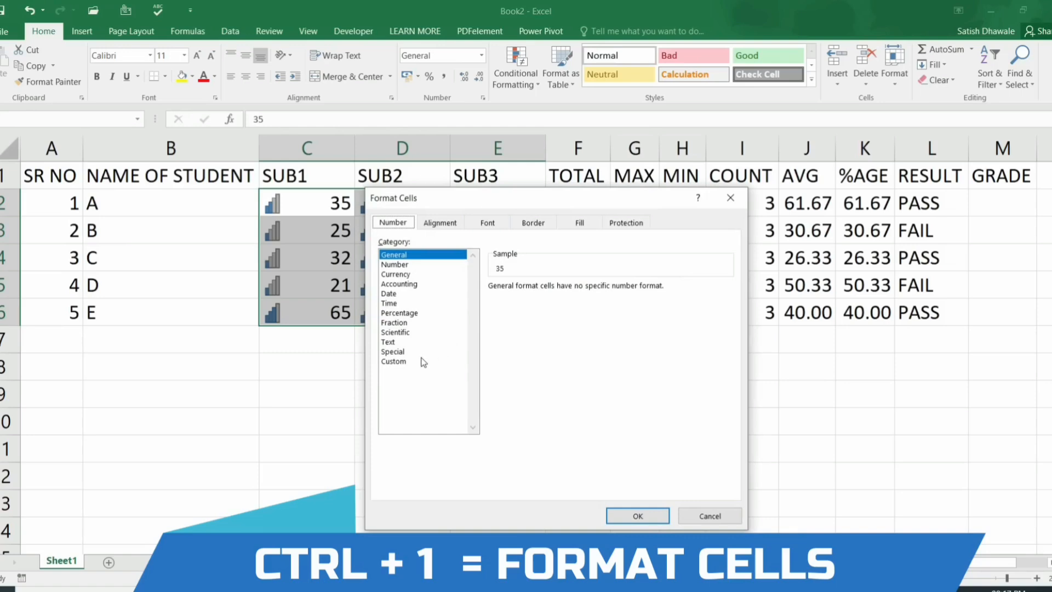
left_click(398, 363)
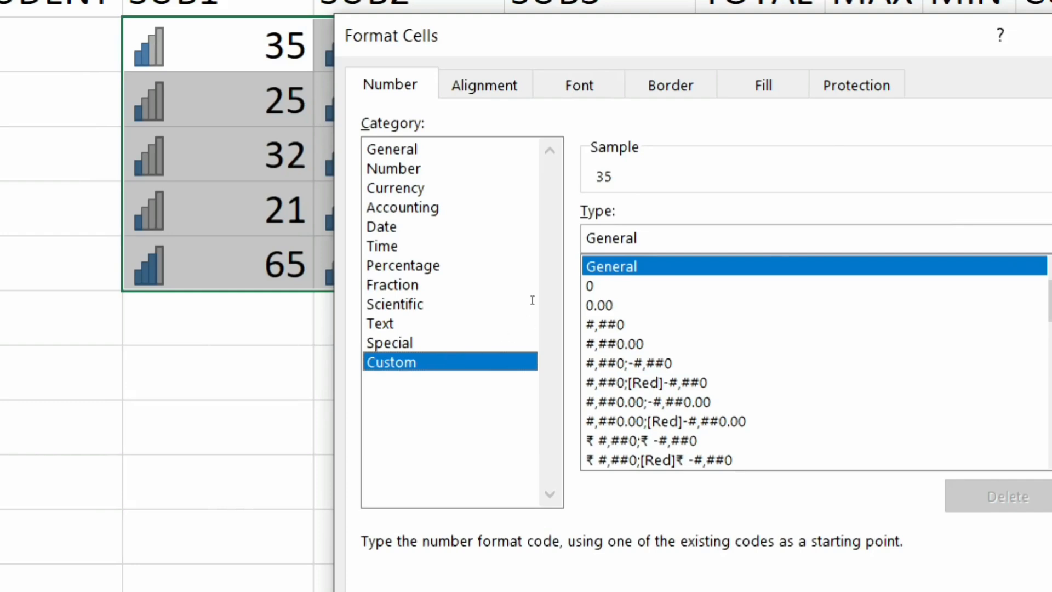
key("BackSpace")
key("BackSpace")
key("BackSpace")
key("BackSpace")
key("BackSpace")
key("BackSpace")
key("BackSpace")
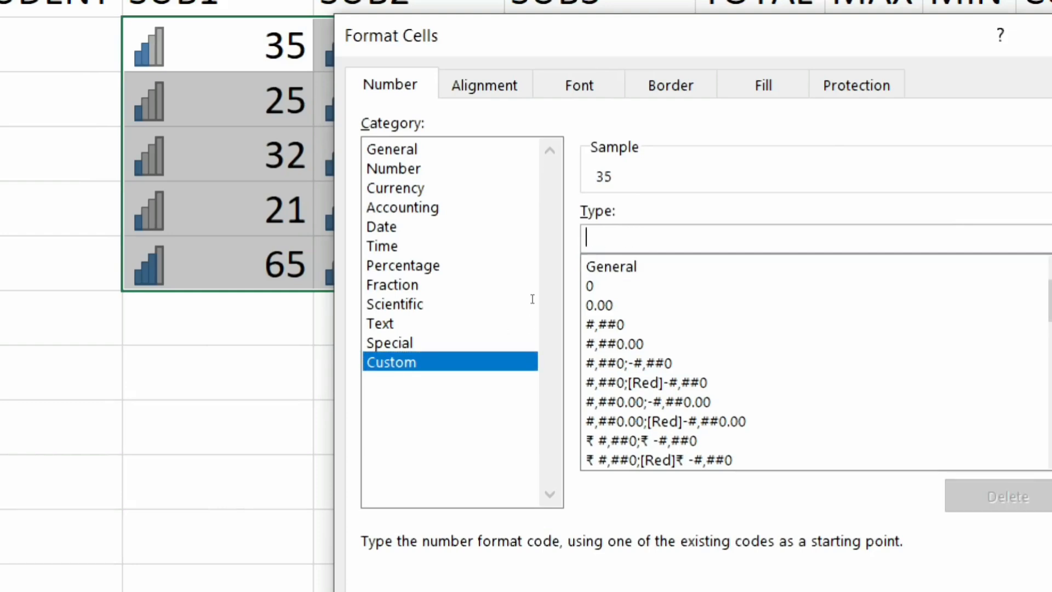
type(";")
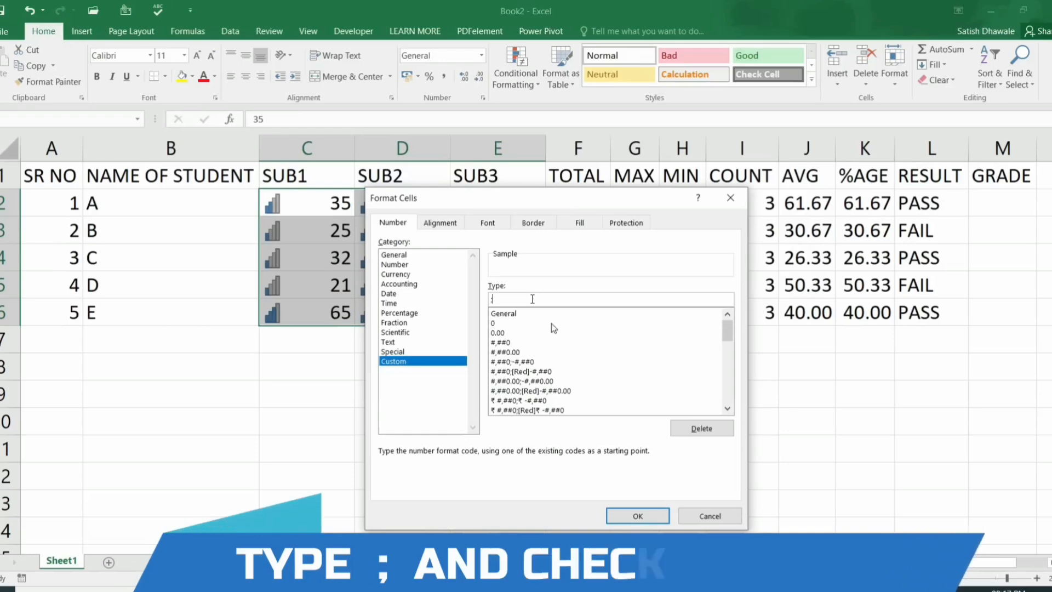
left_click(636, 513)
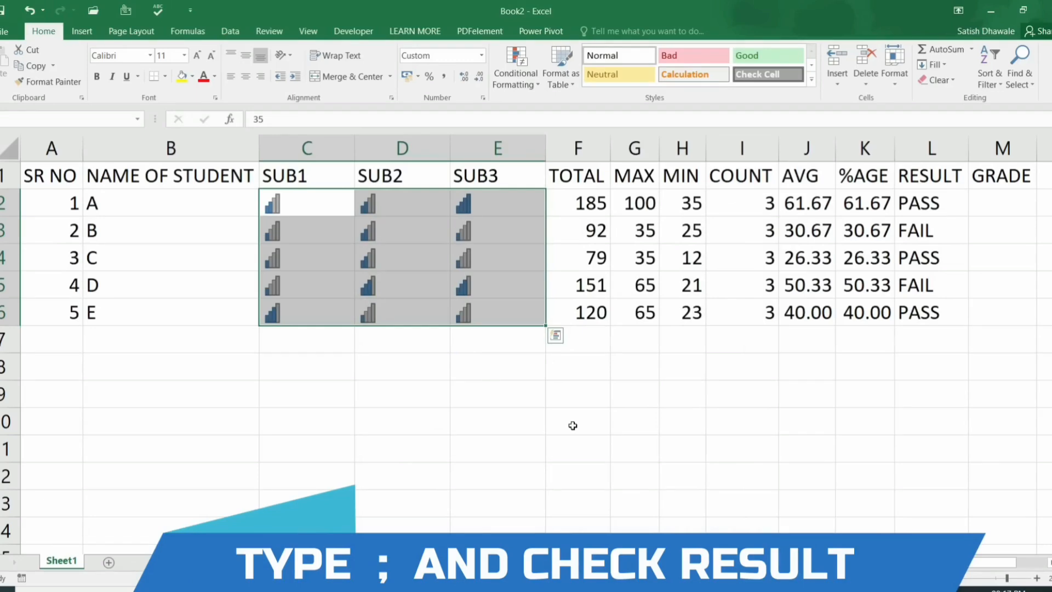
Step: Test the icons with 100 in D3 and 320 in D4, then undo the edits and custom format
left_click(418, 218)
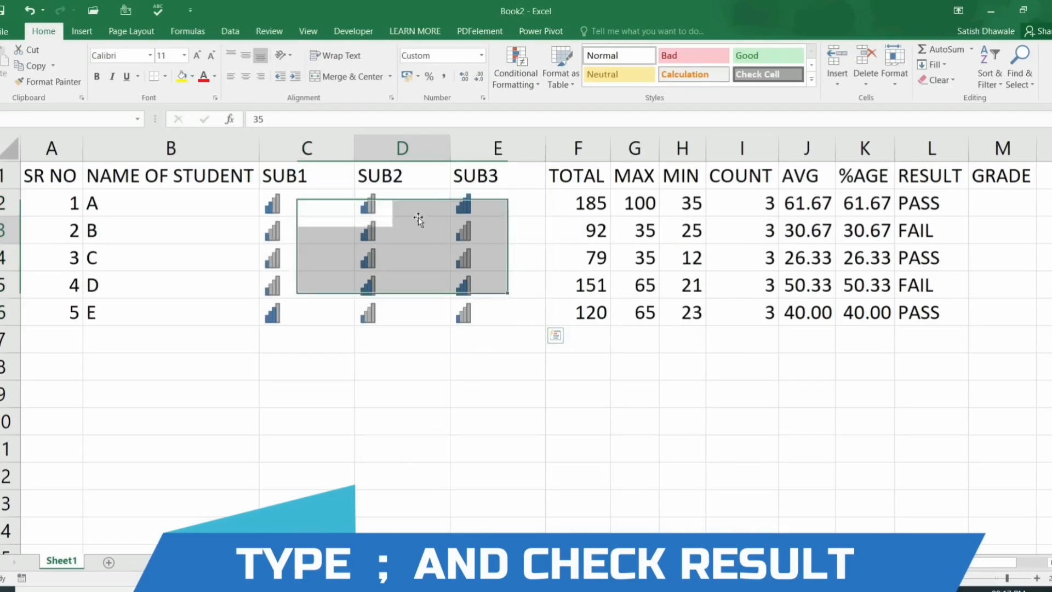
type("100")
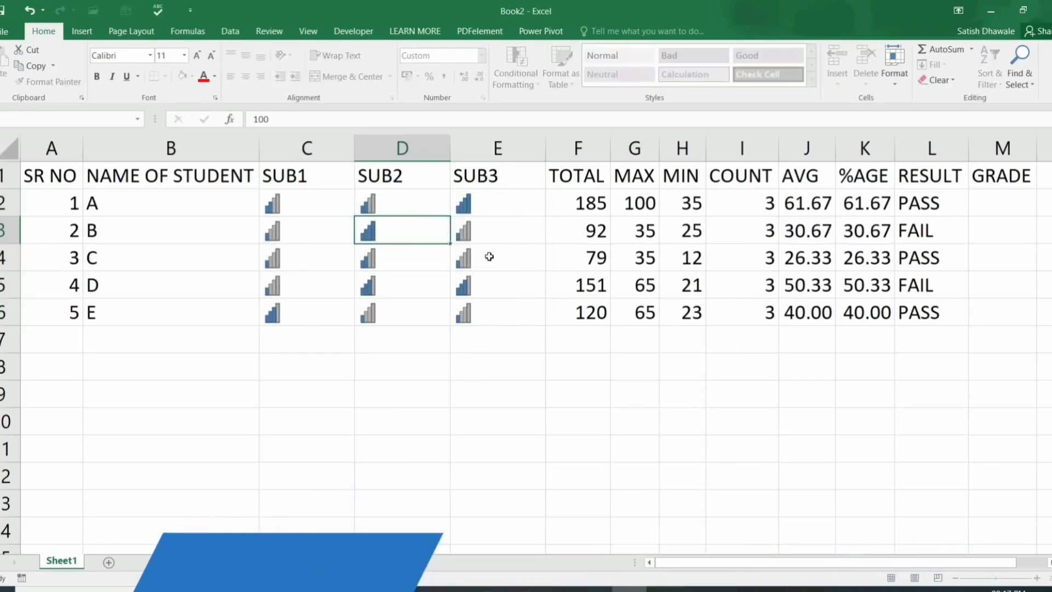
key("Return")
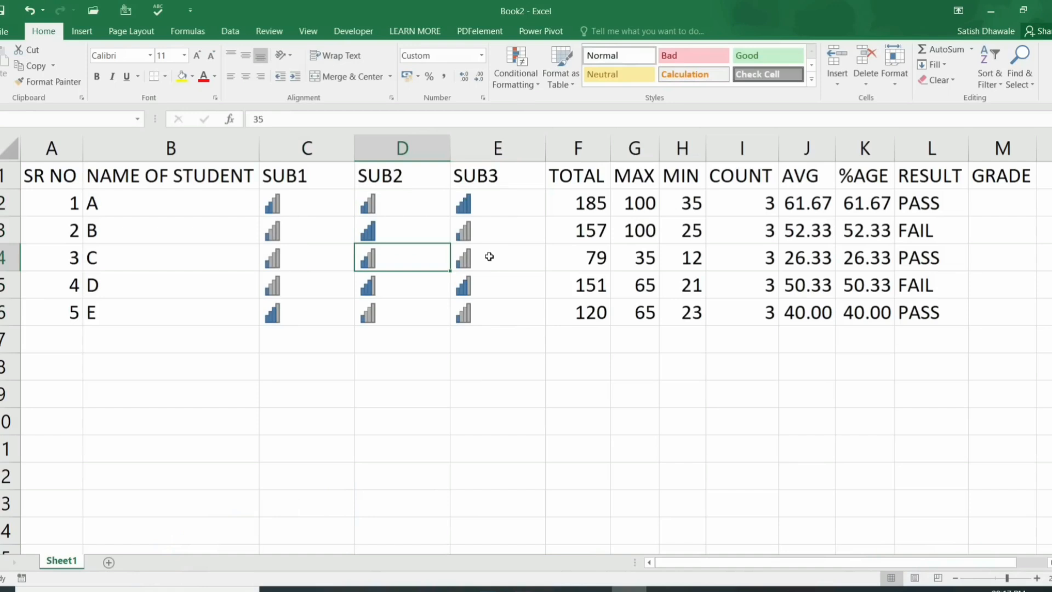
type("320")
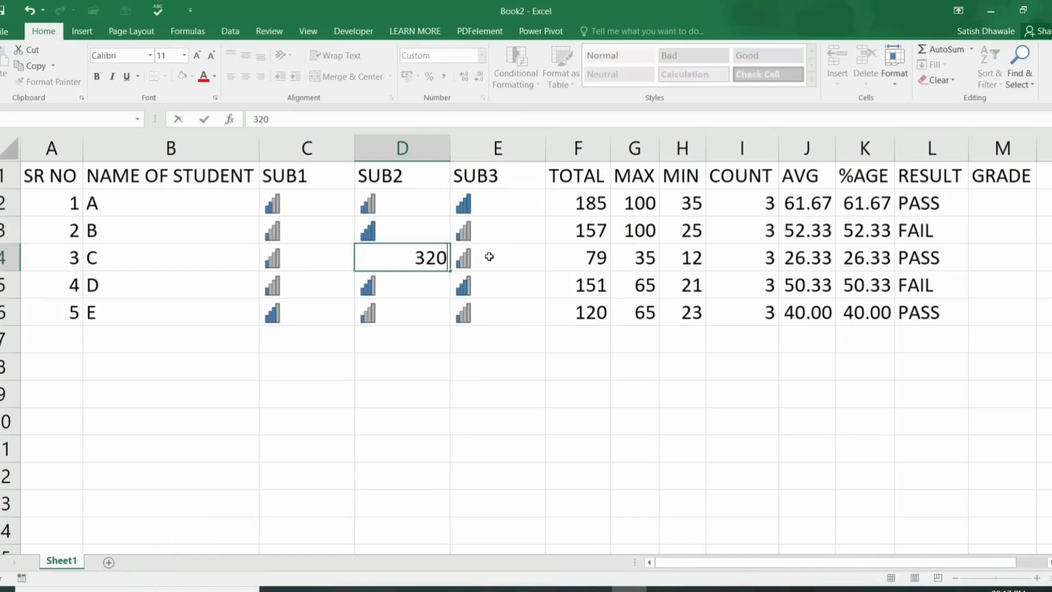
key("Return")
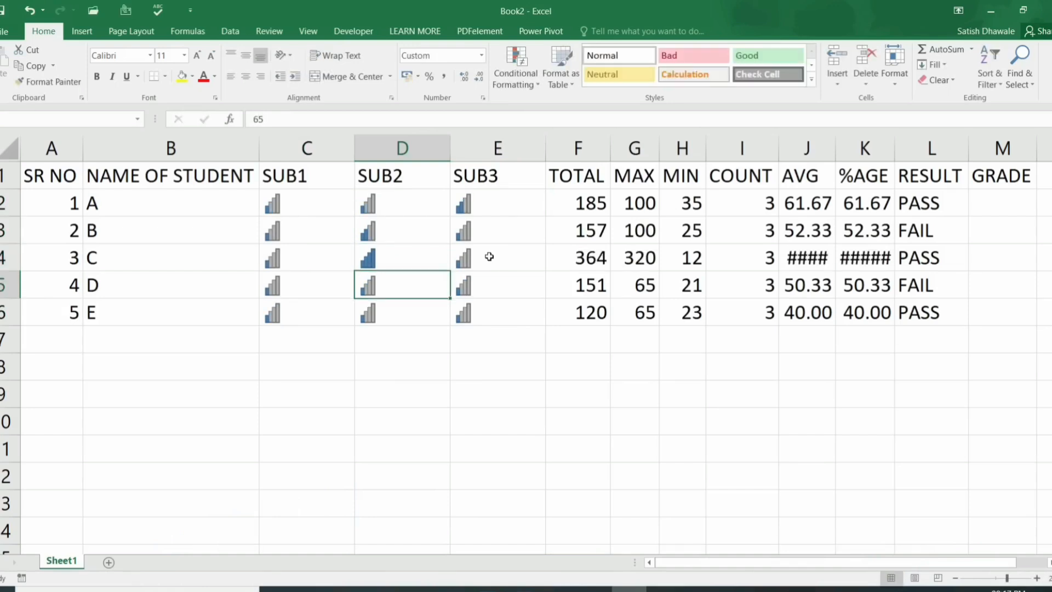
key("ctrl+z")
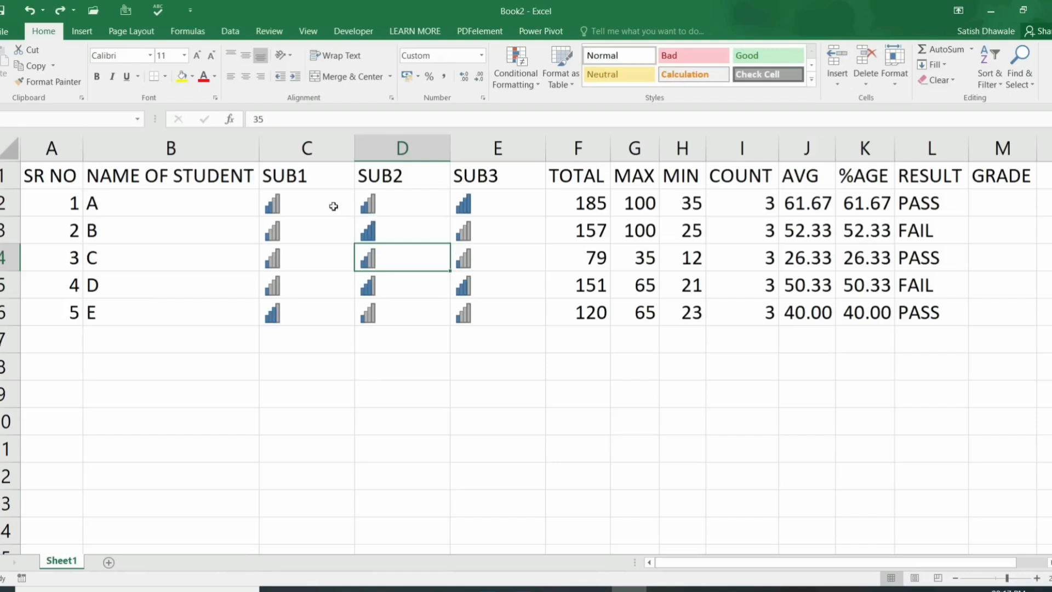
left_click_drag(331, 206, 481, 313)
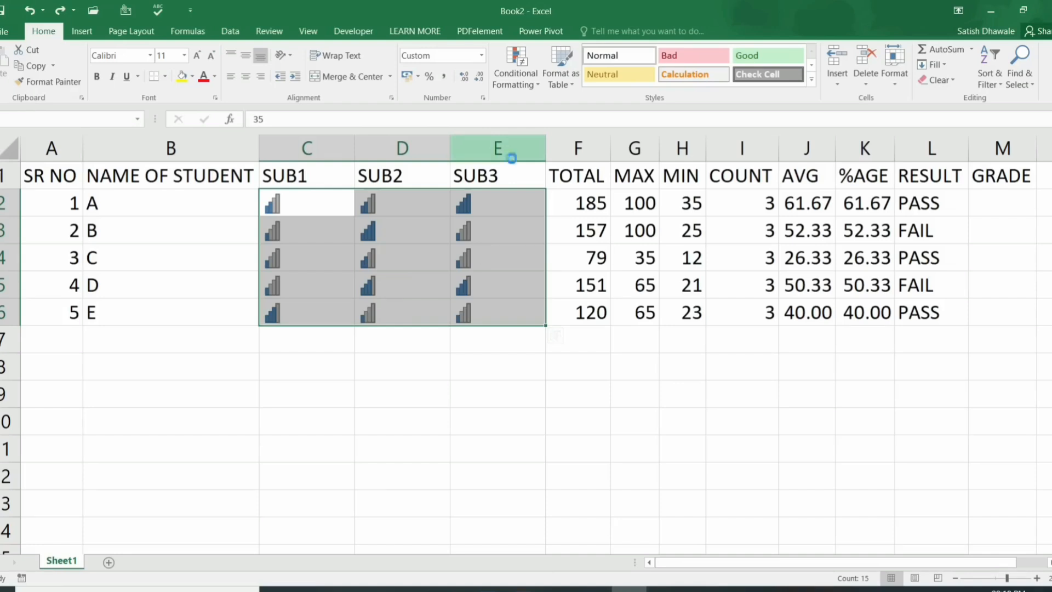
key("ctrl+z")
key("ctrl+z")
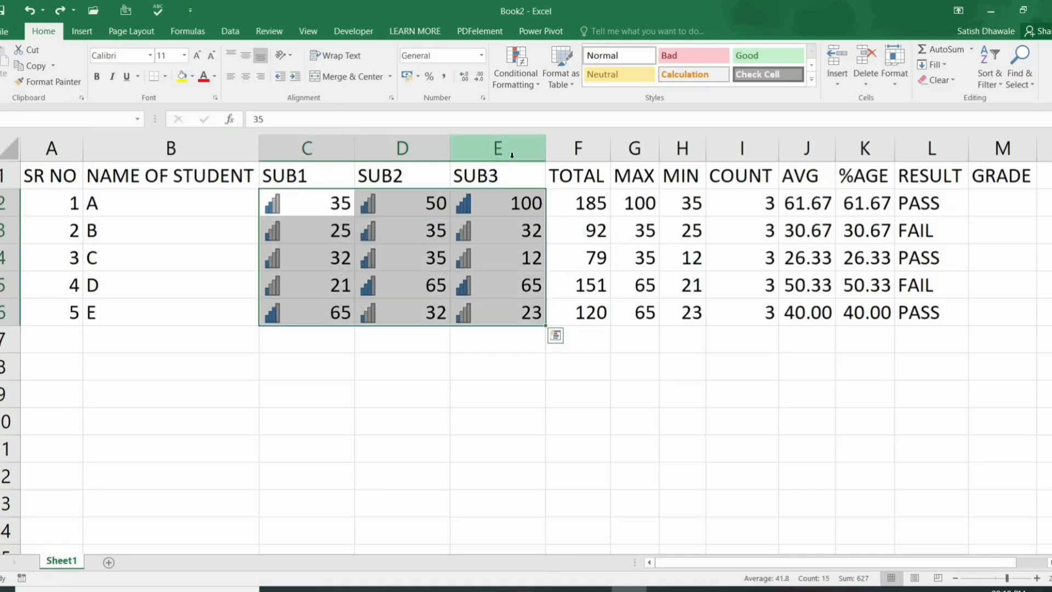
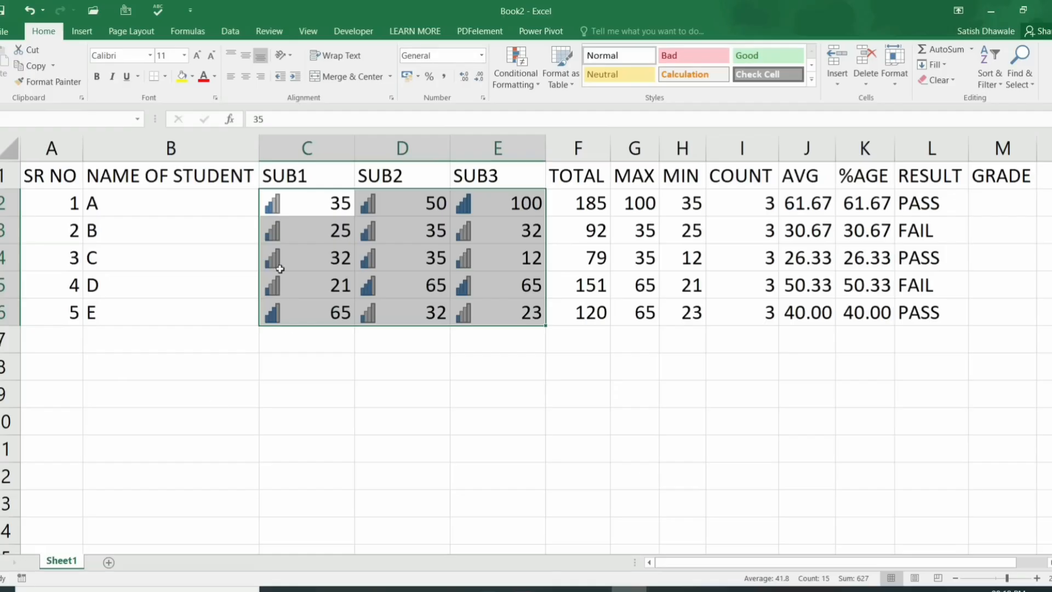
Step: Insert a blank row 1 above the table headers with right-click Insert, after trying Ctrl+Shift++
left_click(301, 203)
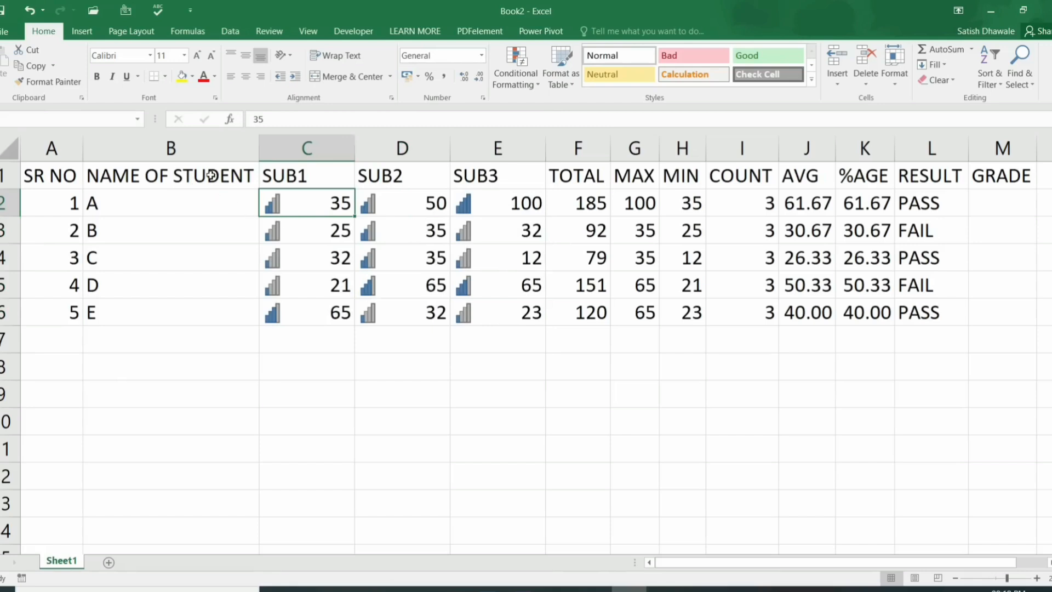
left_click(8, 175)
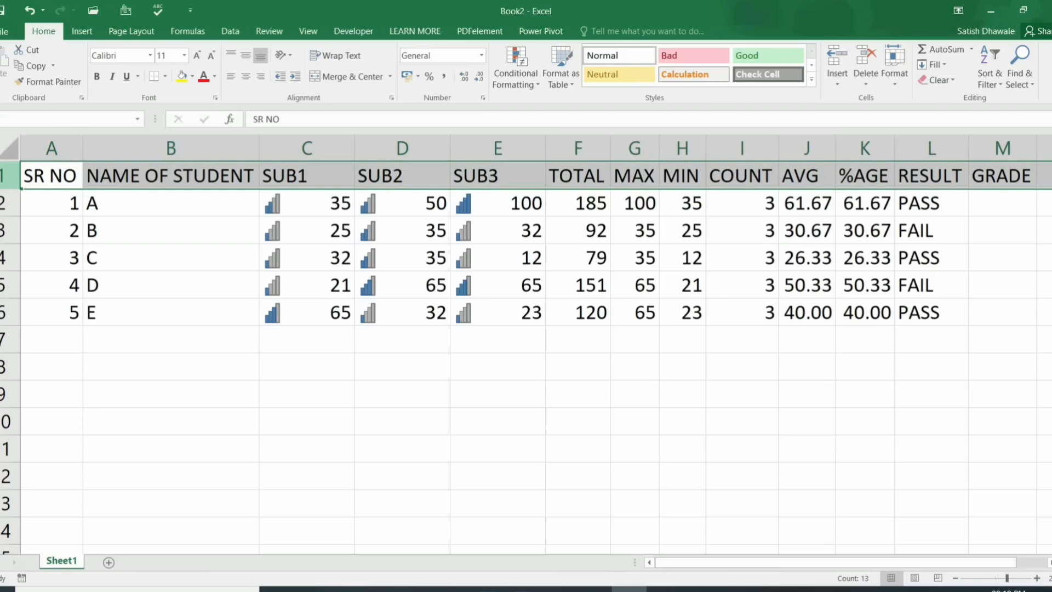
key("ctrl+shift+plus")
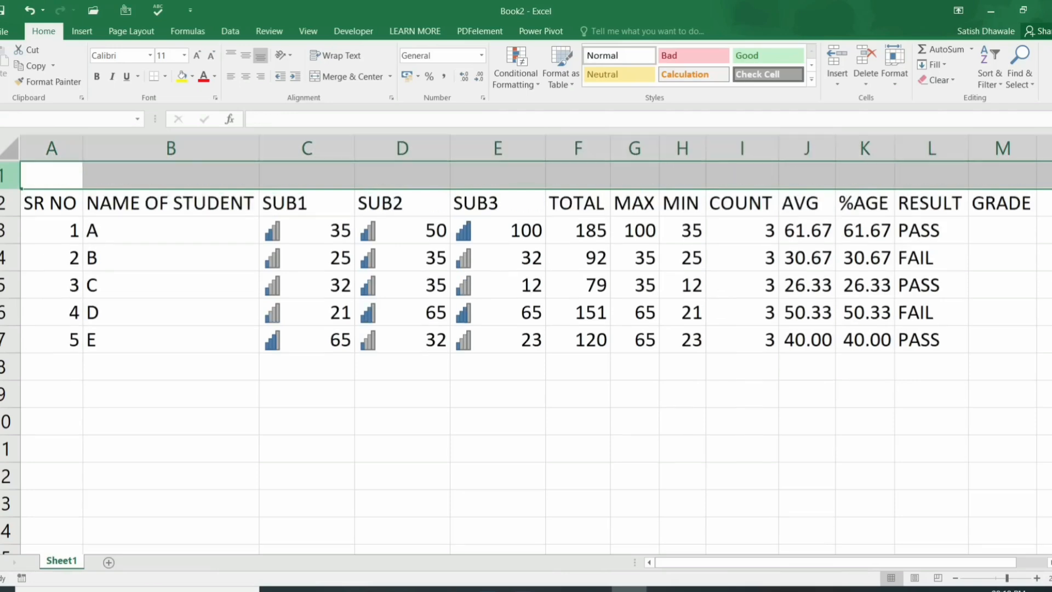
key("ctrl+z")
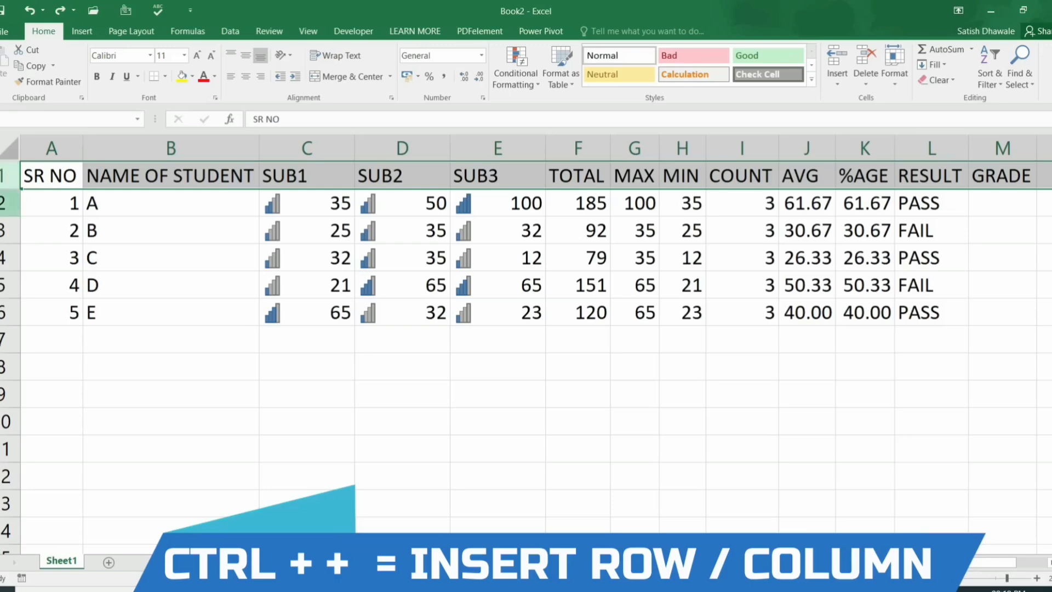
left_click(9, 230)
right_click(6, 175)
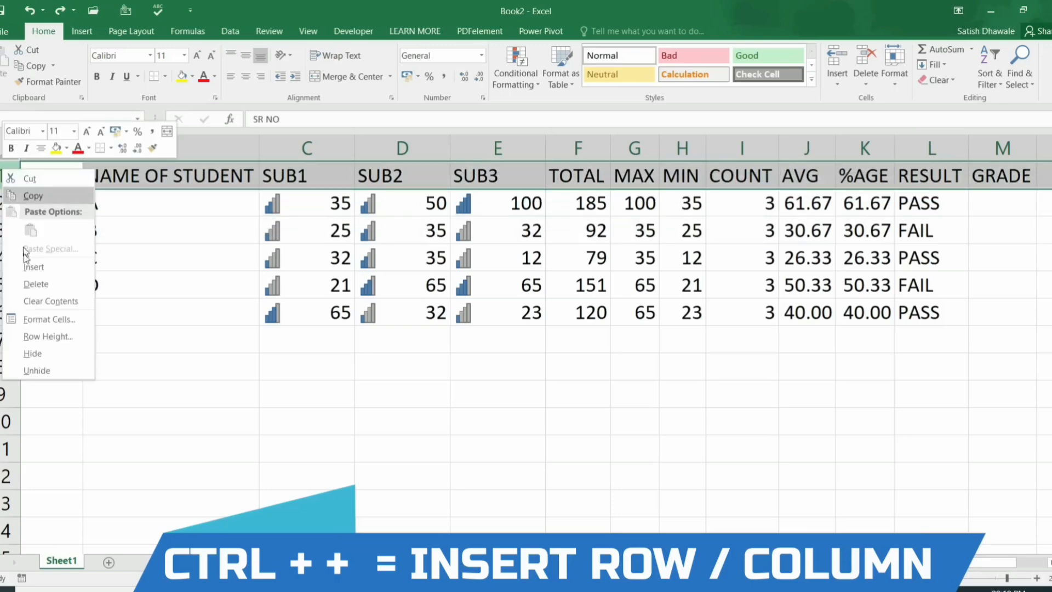
left_click(33, 267)
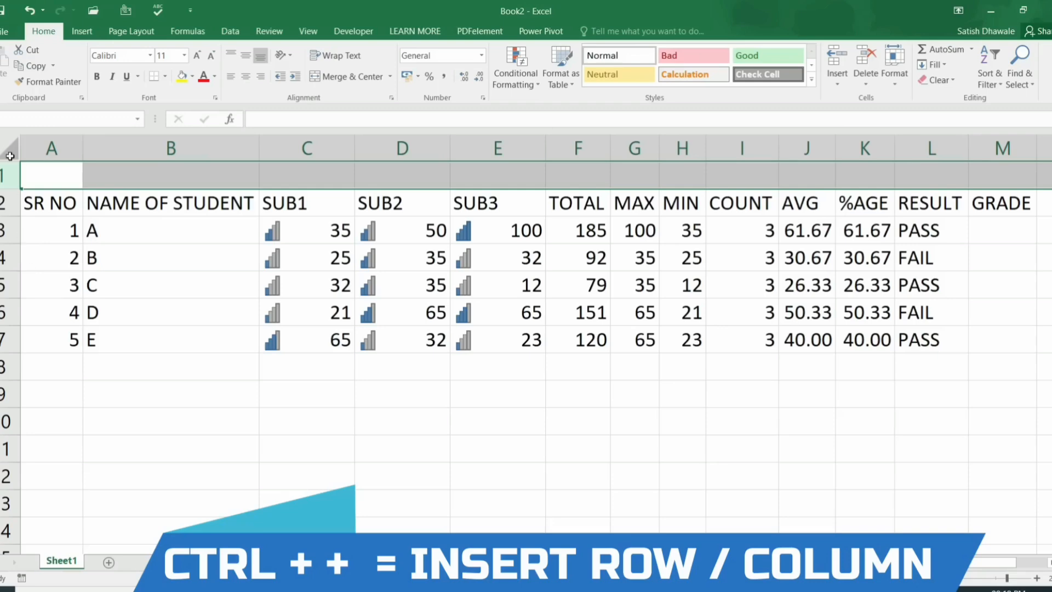
Step: Insert an empty column before SUB1 with right-click Insert, then undo it
left_click(521, 154)
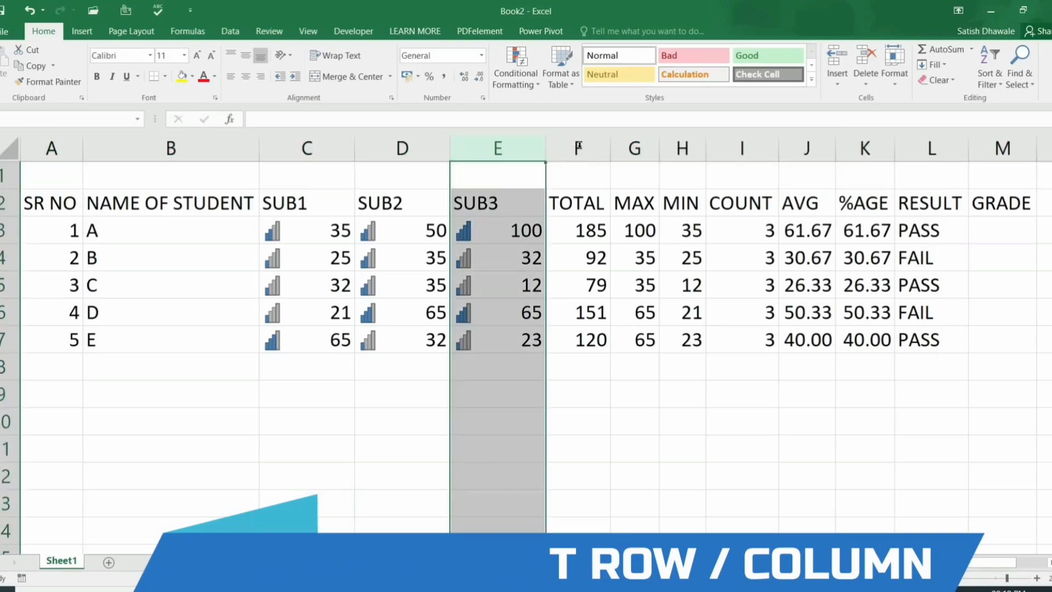
left_click(561, 145)
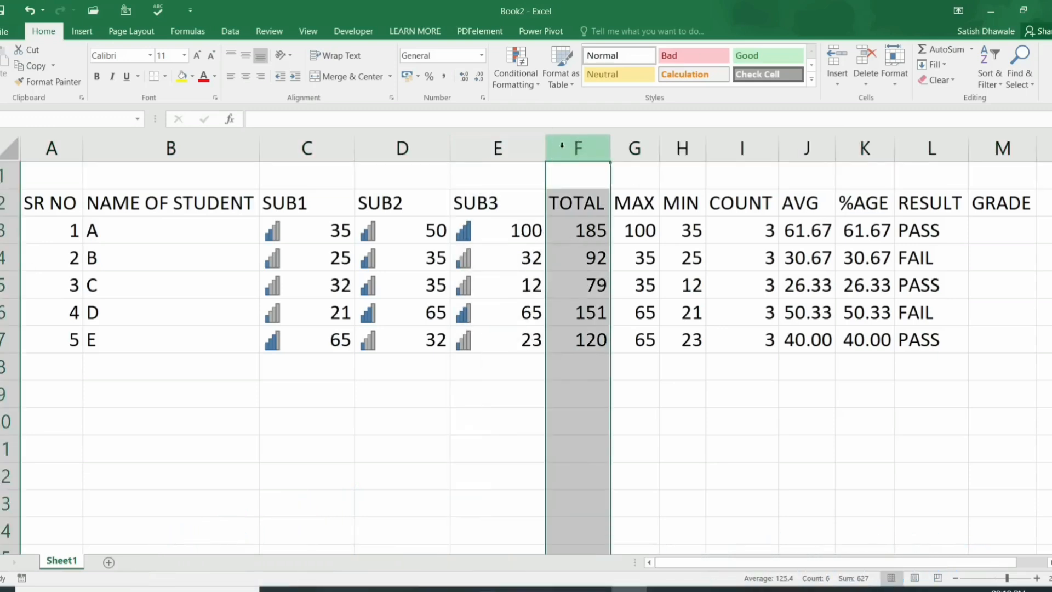
left_click(289, 147)
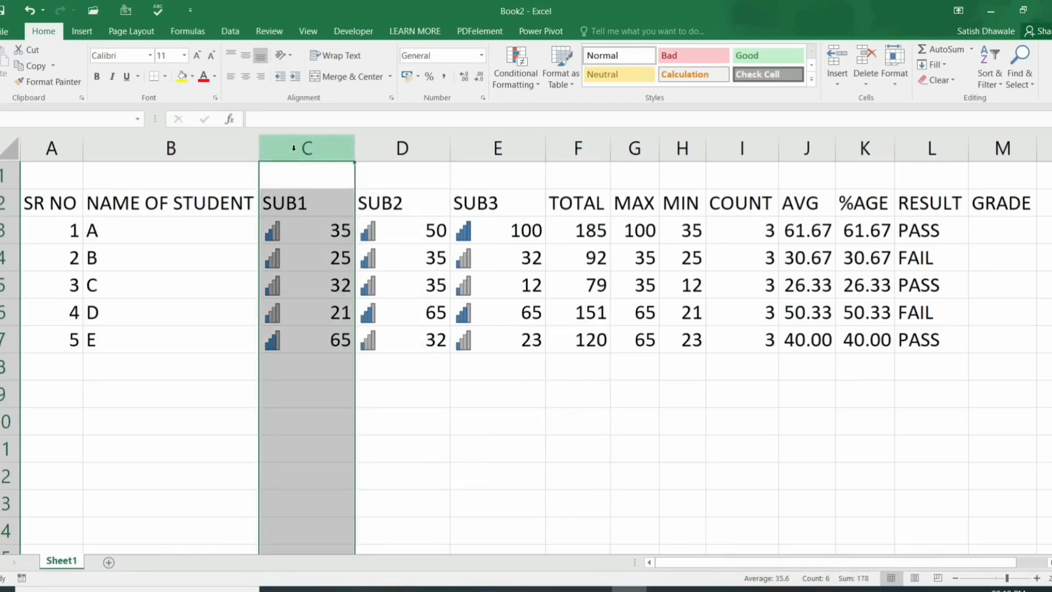
right_click(293, 148)
left_click(321, 247)
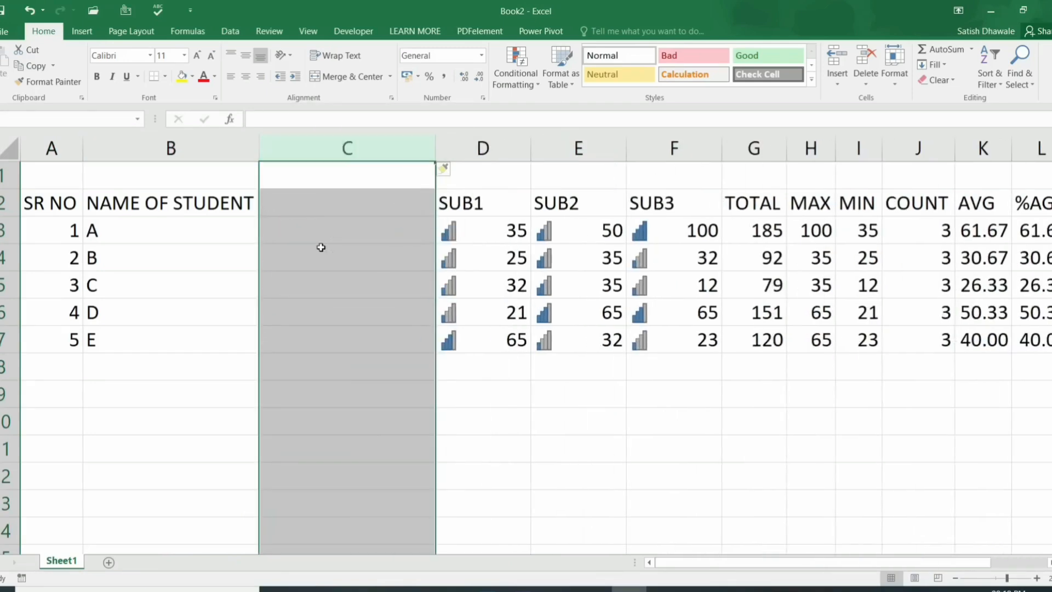
key("ctrl+z")
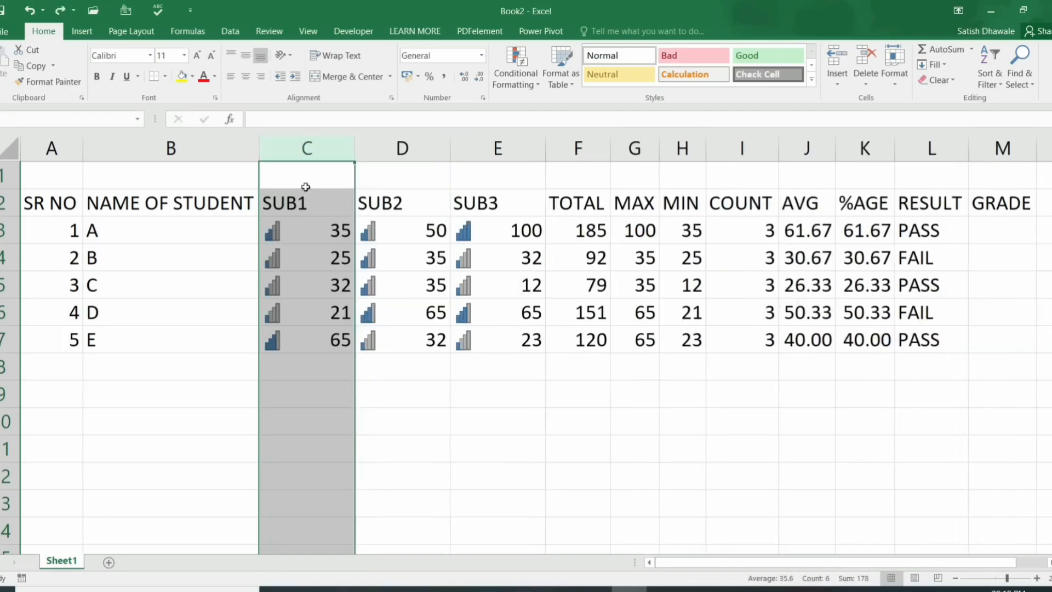
key("ctrl+y")
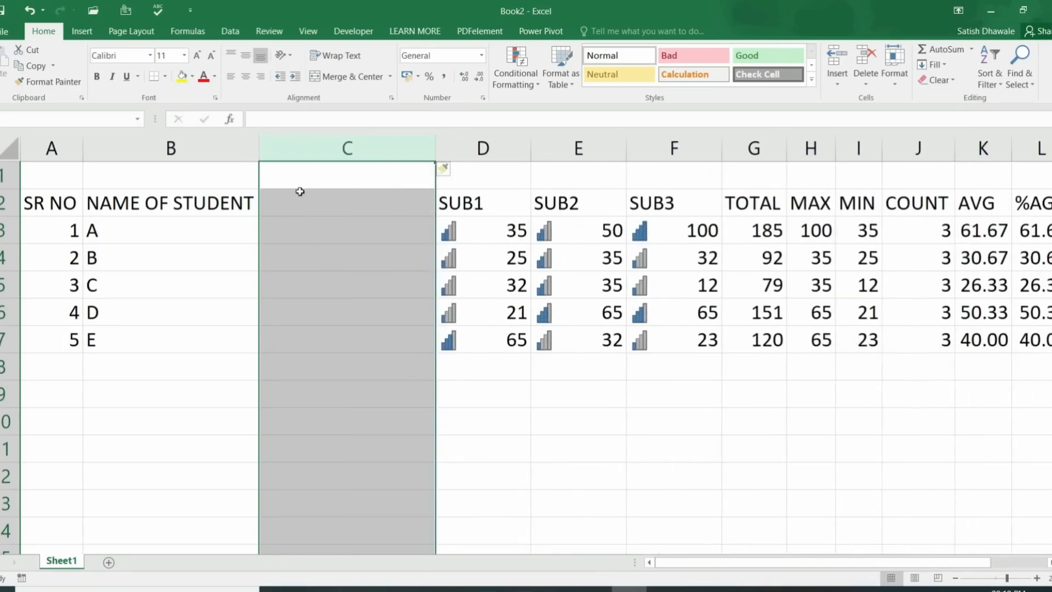
key("ctrl+z")
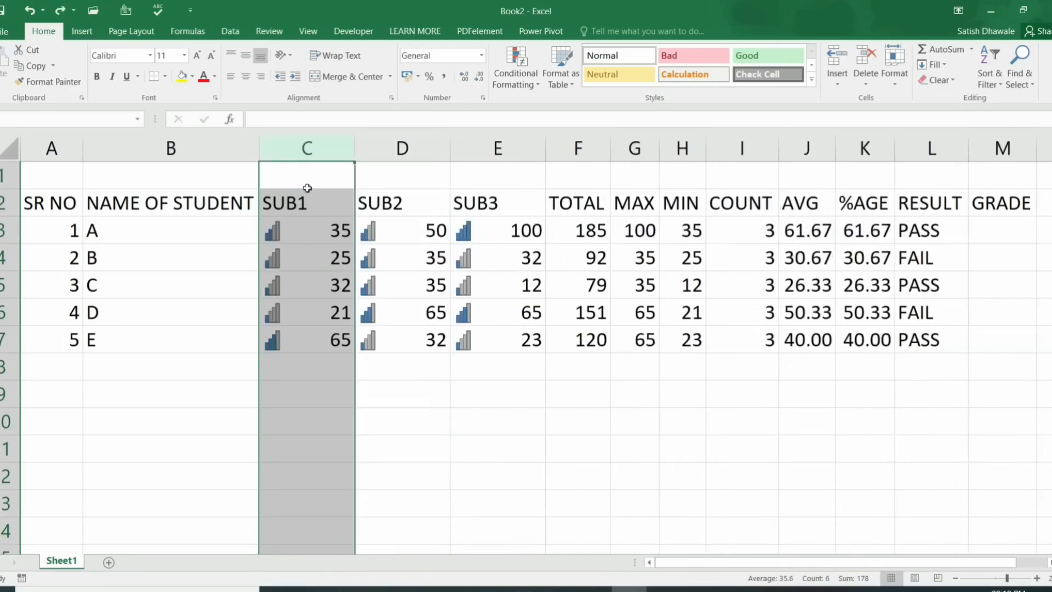
Step: Try Ctrl++ column inserts before SUB1 and TOTAL, undoing each, and select F1
left_click(301, 204)
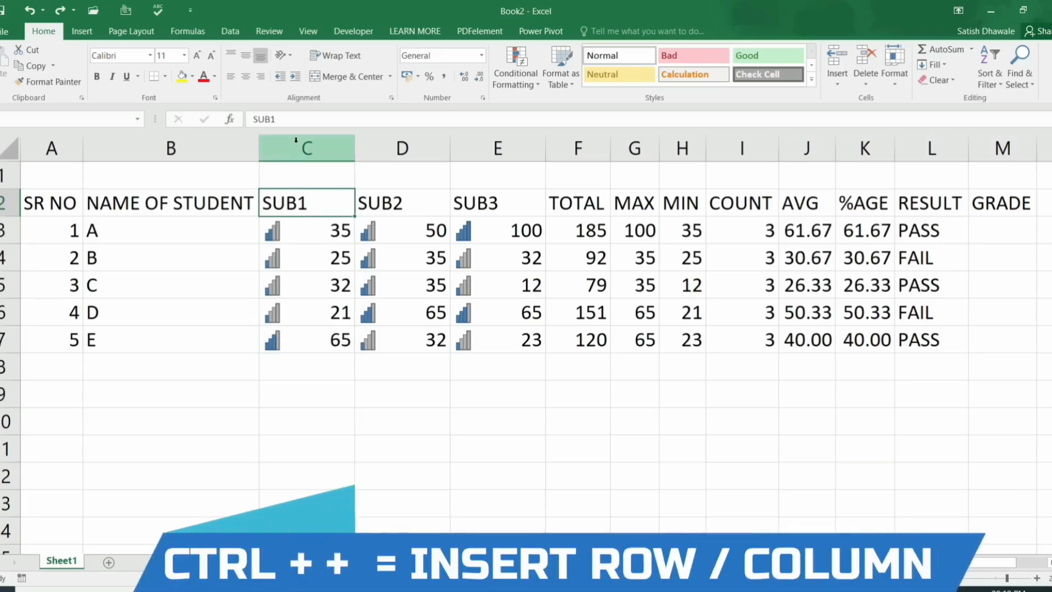
left_click(296, 143)
key("ctrl+plus")
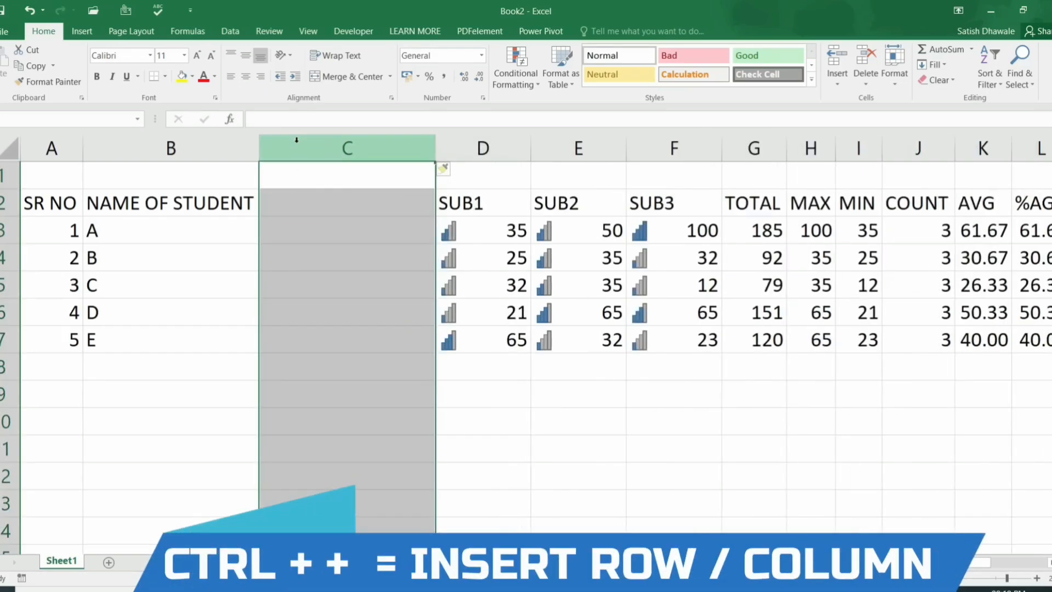
key("ctrl+z")
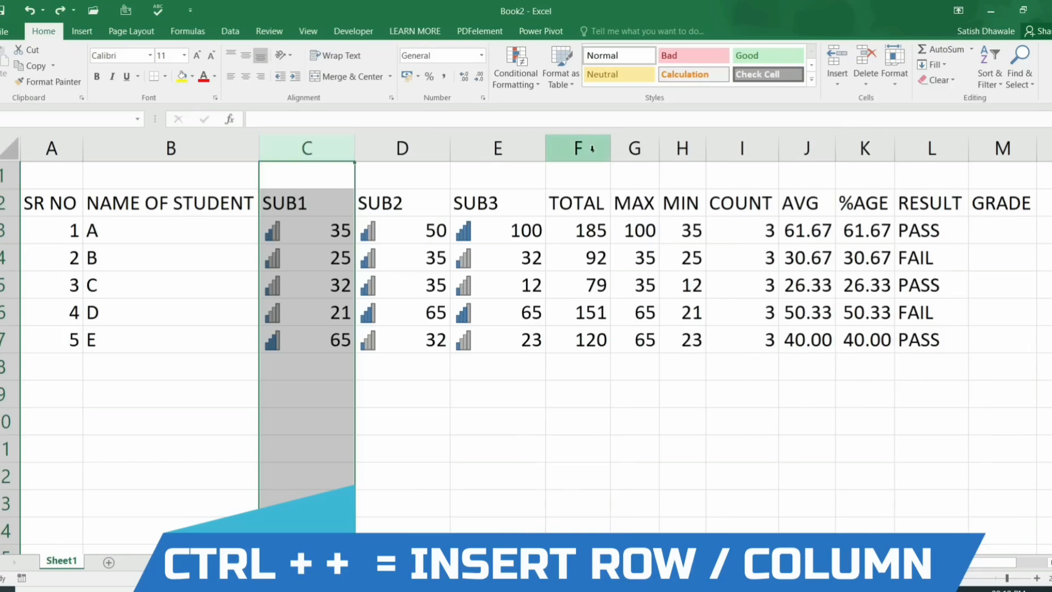
left_click(599, 152)
key("ctrl+plus")
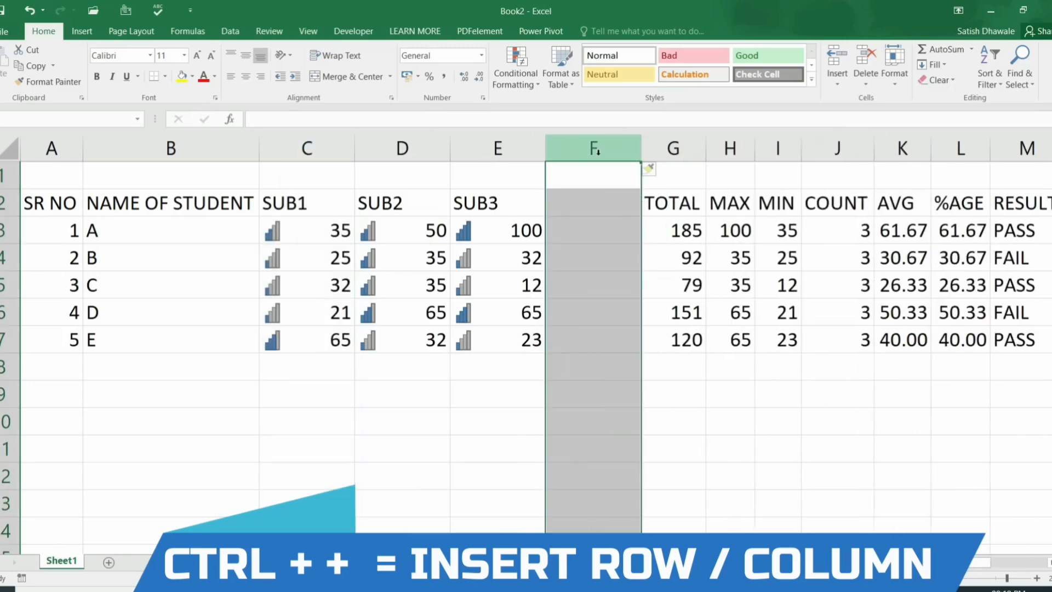
key("ctrl+z")
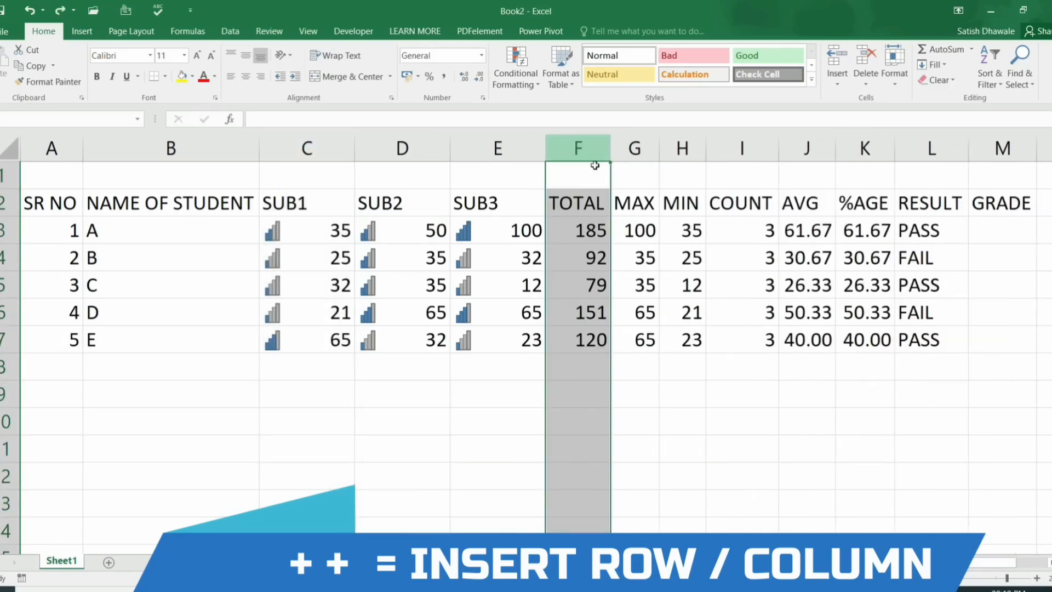
left_click(572, 179)
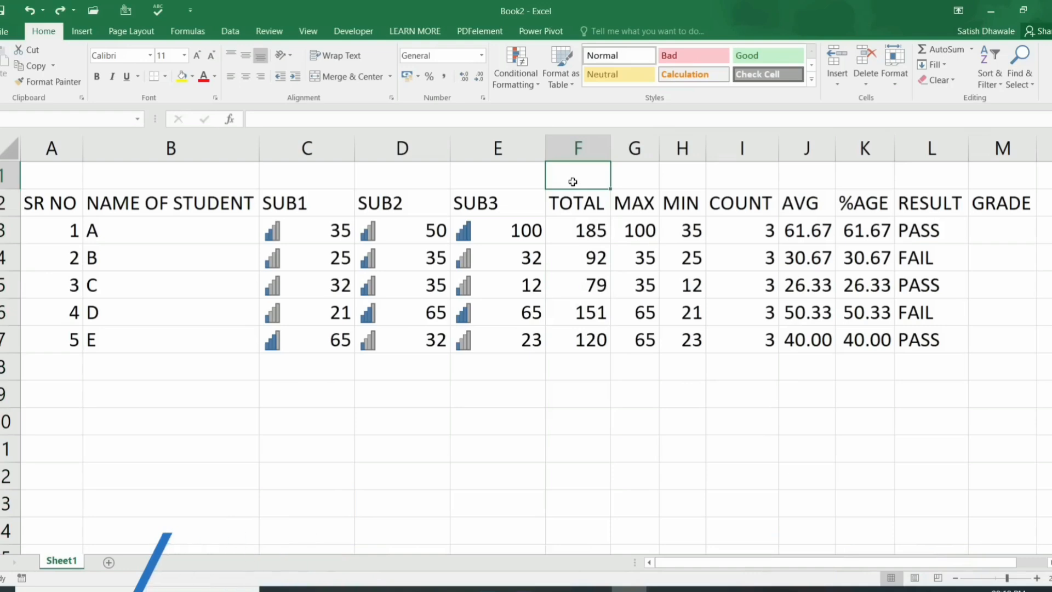
Step: Try inserting entire columns at F1 and before TOTAL, undoing each insert
key("ctrl+plus")
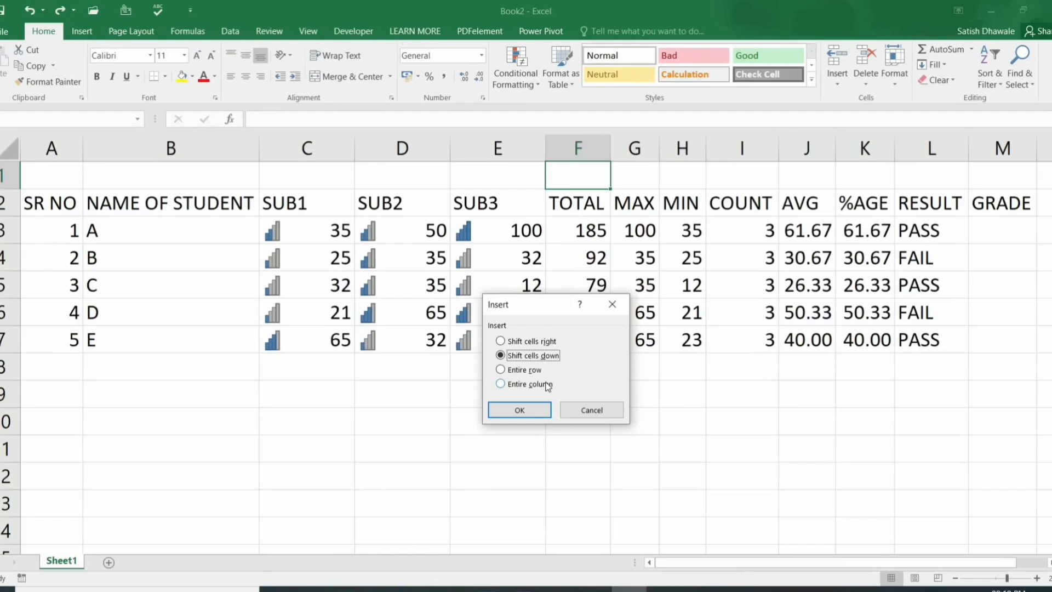
left_click(548, 386)
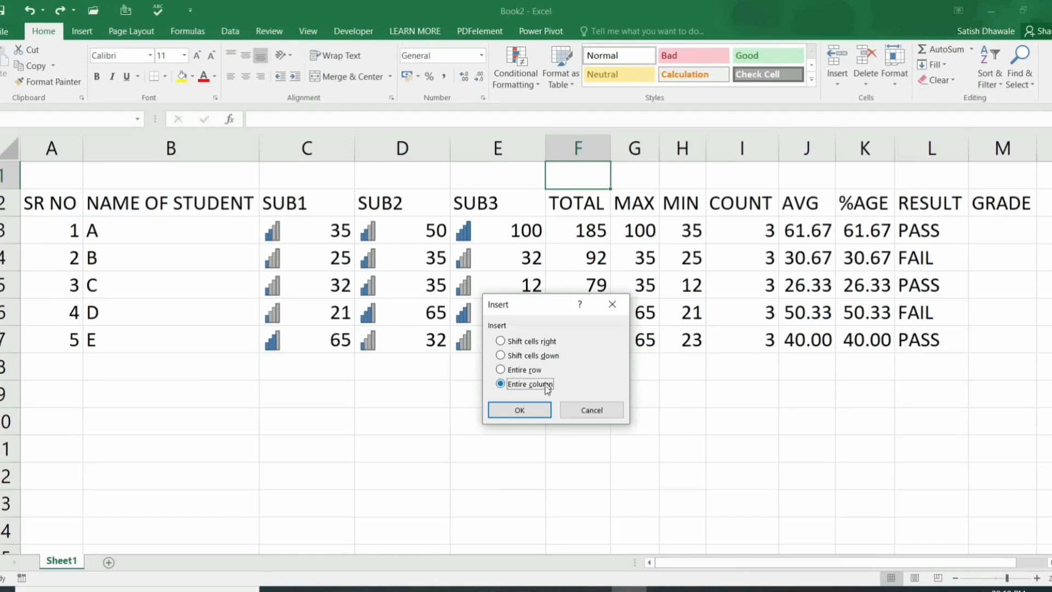
left_click(538, 412)
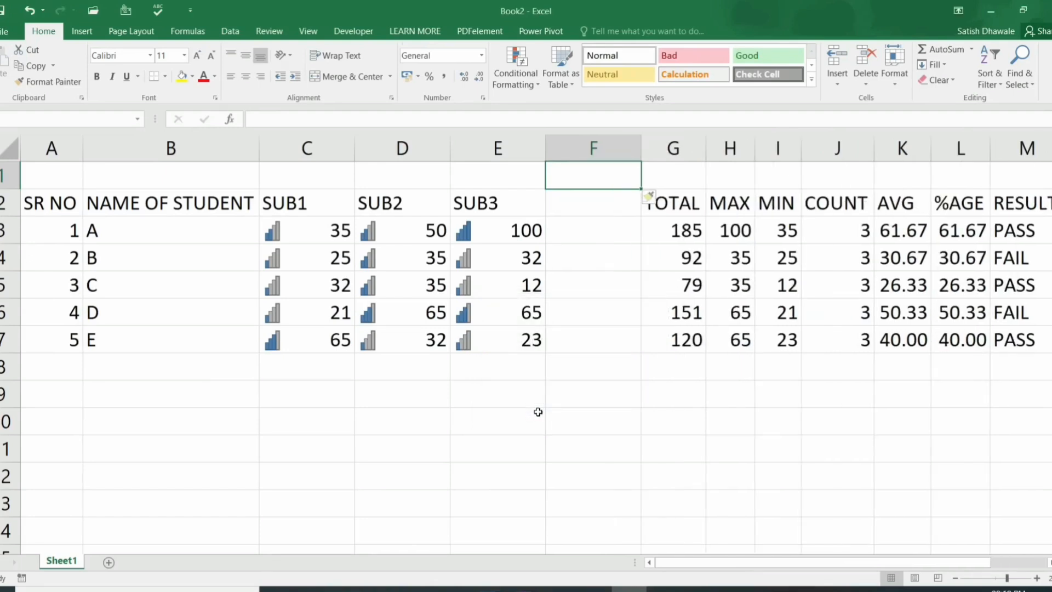
key("ctrl+z")
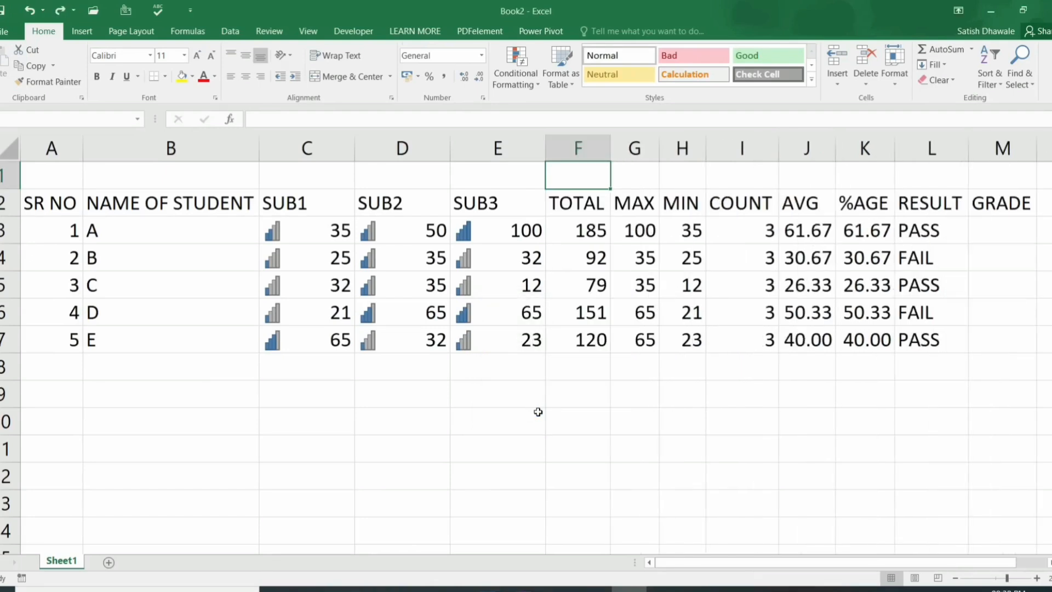
left_click(590, 145)
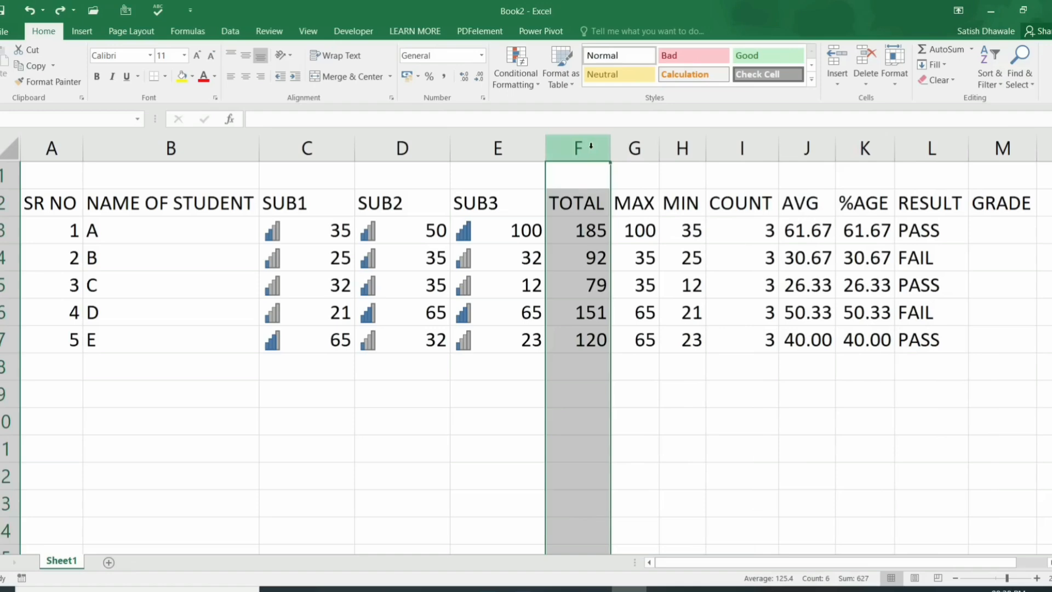
key("ctrl+shift+plus")
key("ctrl+z")
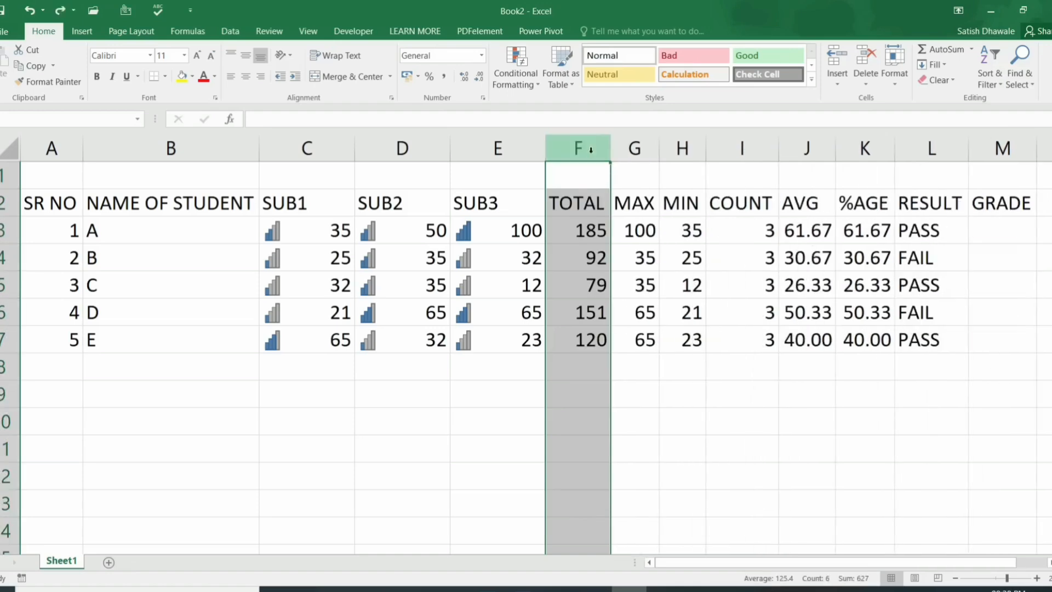
left_click(575, 182)
Step: Insert a second blank row above the headers through the Insert dialog's Entire row option
key("ctrl+shift+plus")
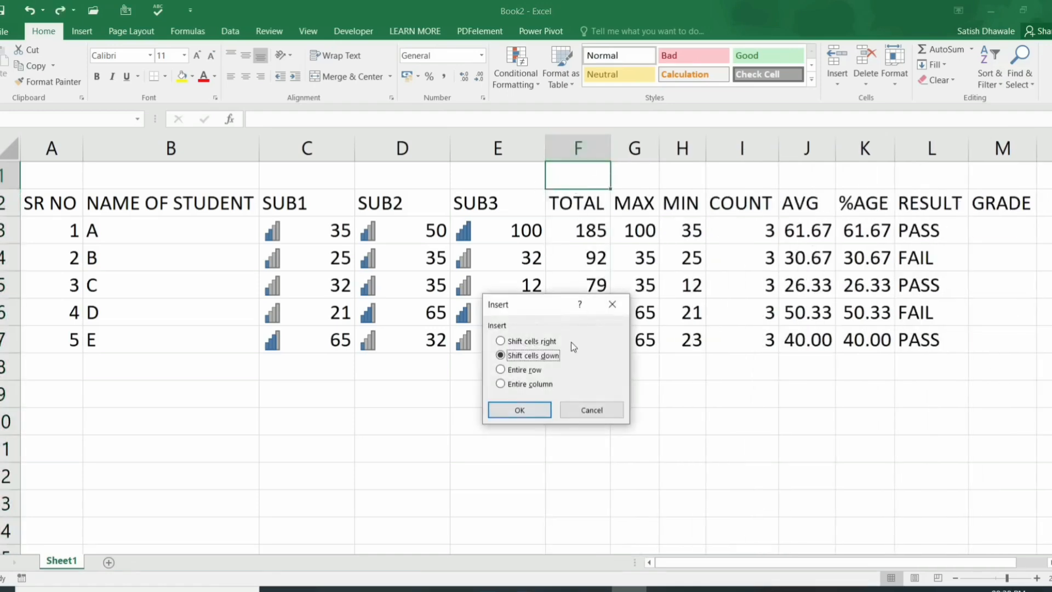
left_click(536, 371)
left_click(530, 408)
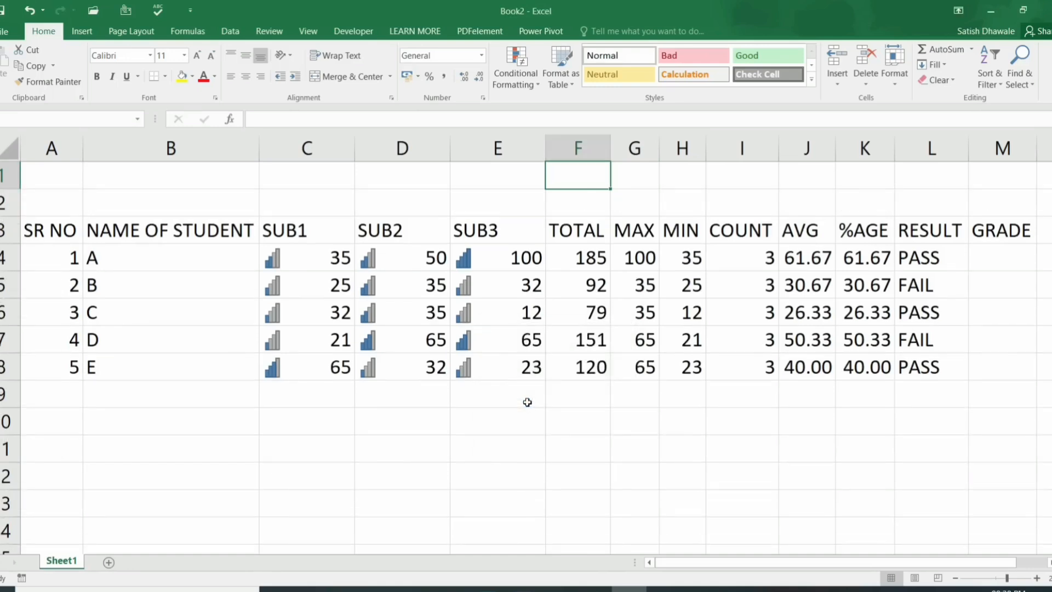
key("ctrl+z")
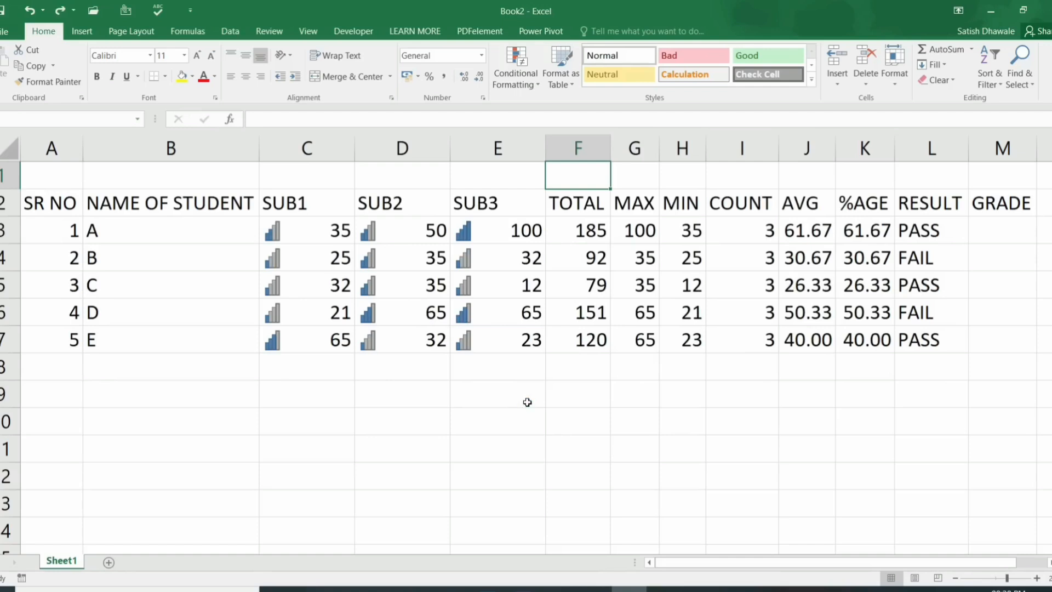
key("ctrl+y")
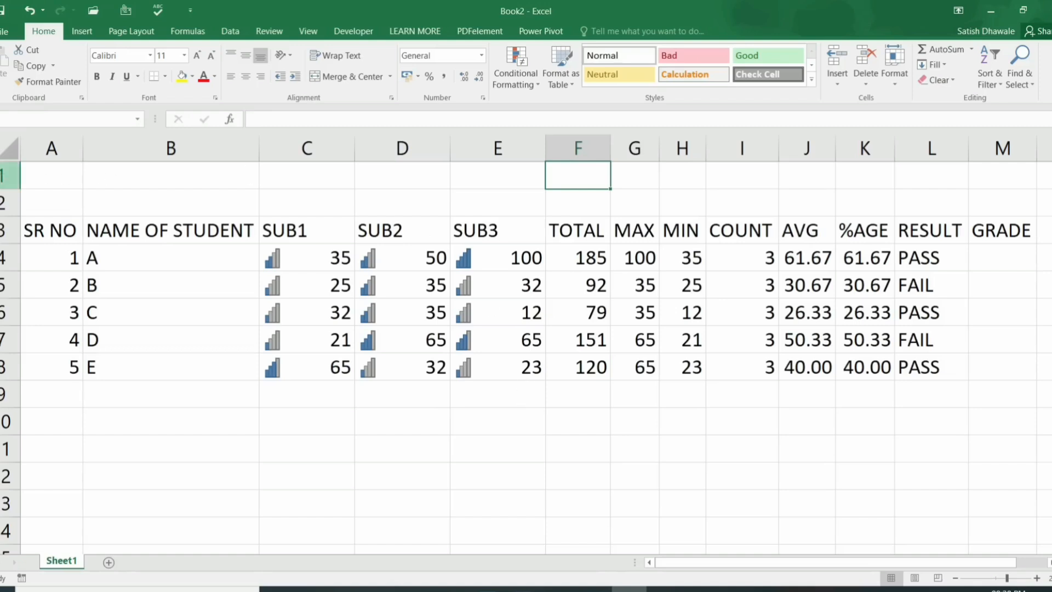
Step: Delete one blank top row with Ctrl+- and Entire row from cell E1
left_click(9, 175)
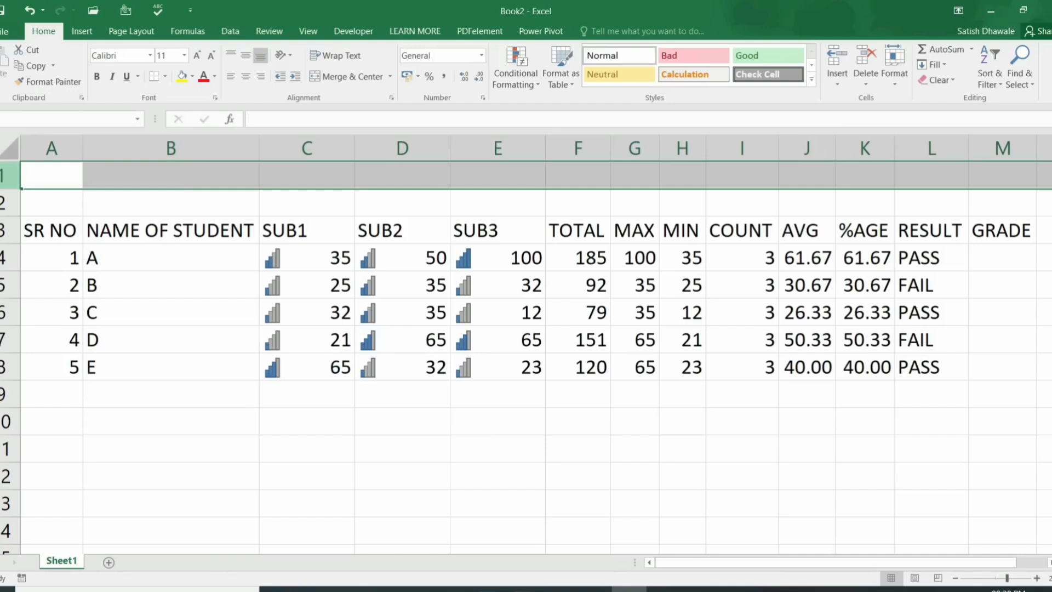
key("ctrl+minus")
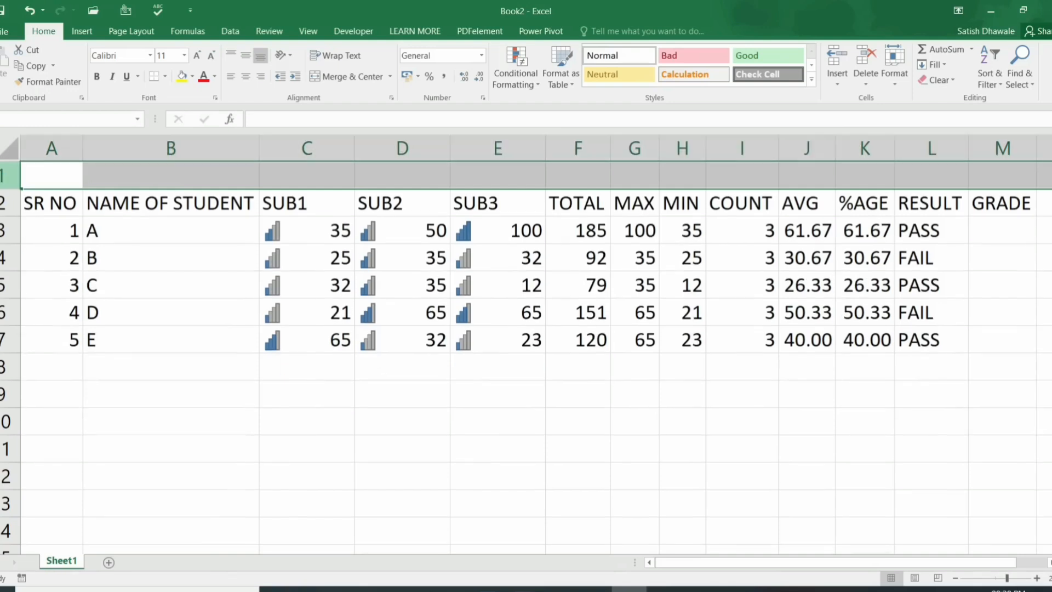
key("ctrl+z")
left_click(506, 174)
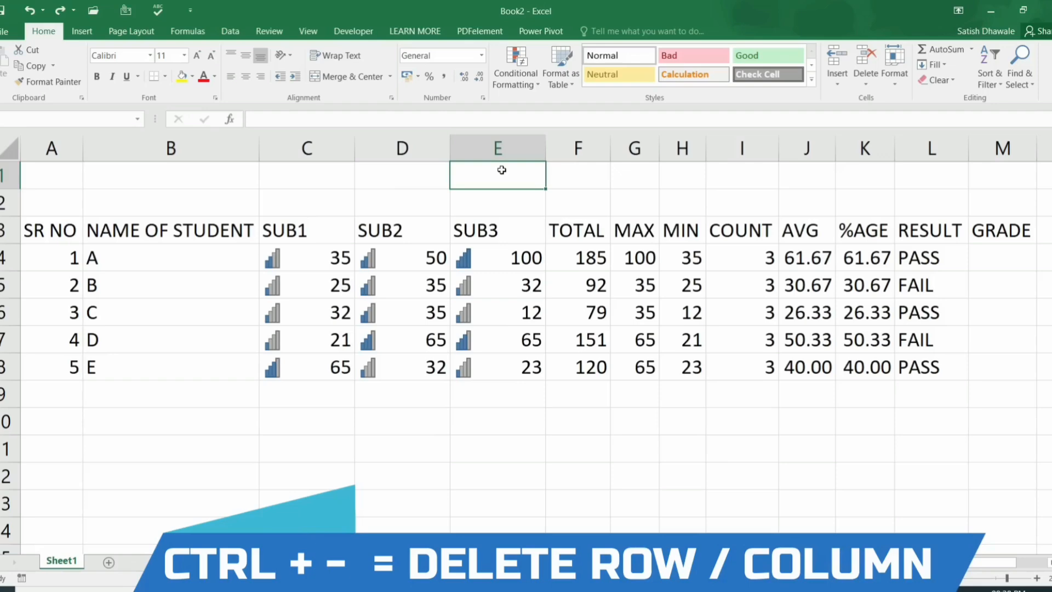
key("ctrl+minus")
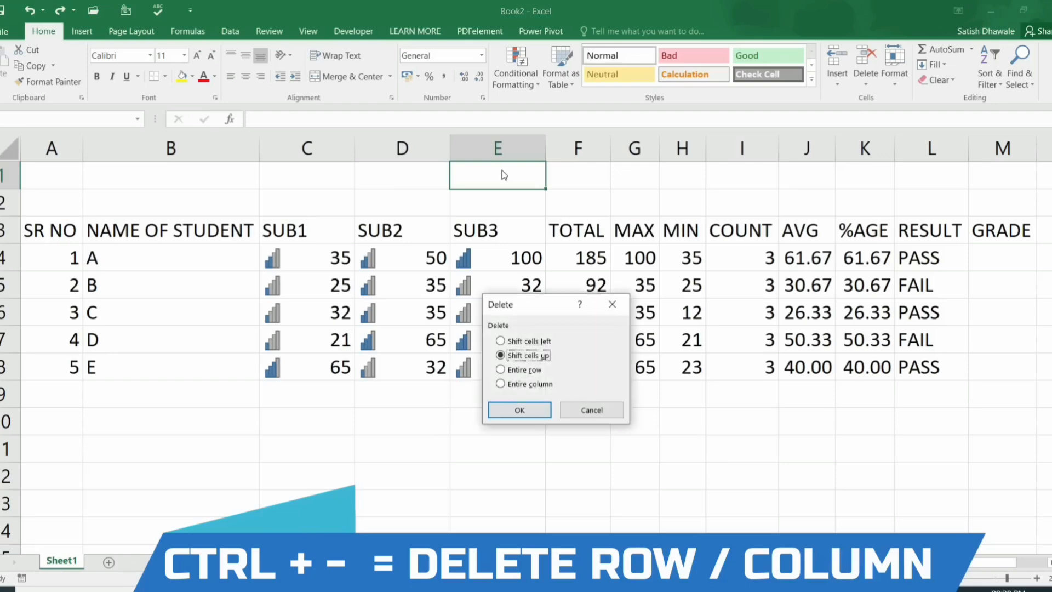
left_click(538, 372)
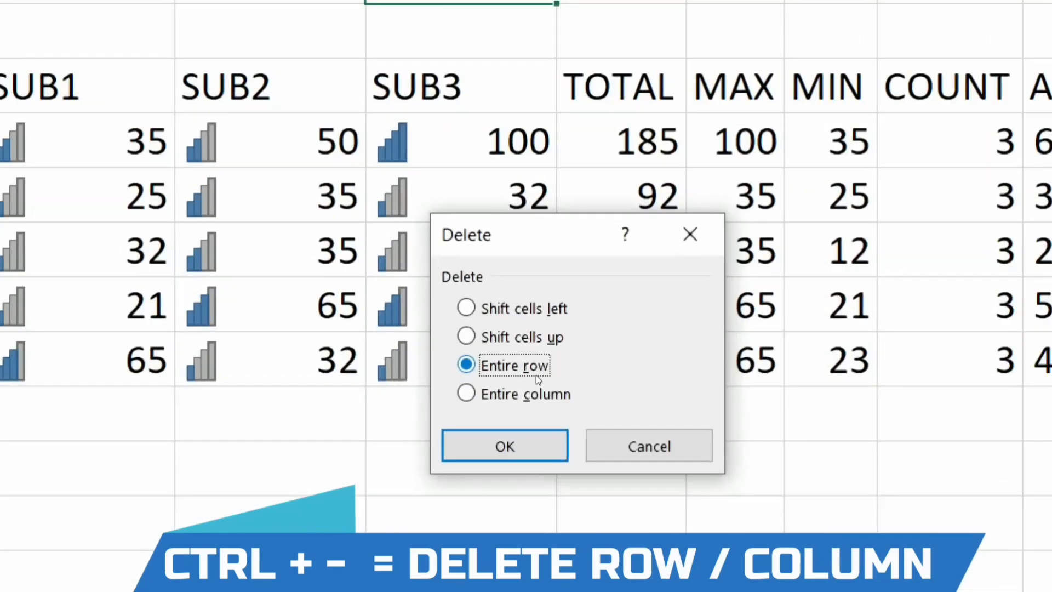
key("Return")
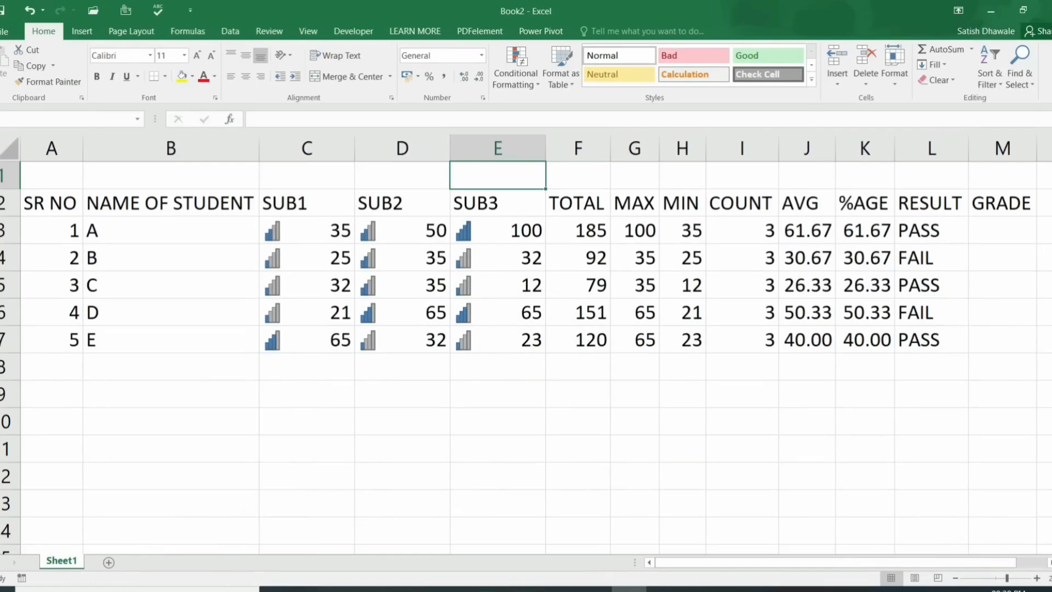
left_click(9, 175)
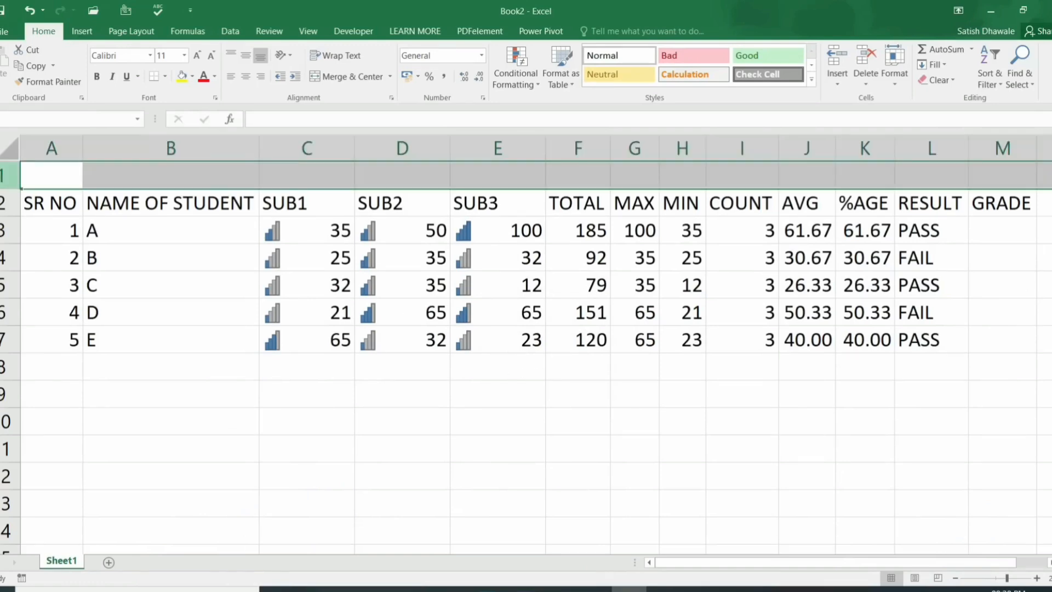
left_click(486, 142)
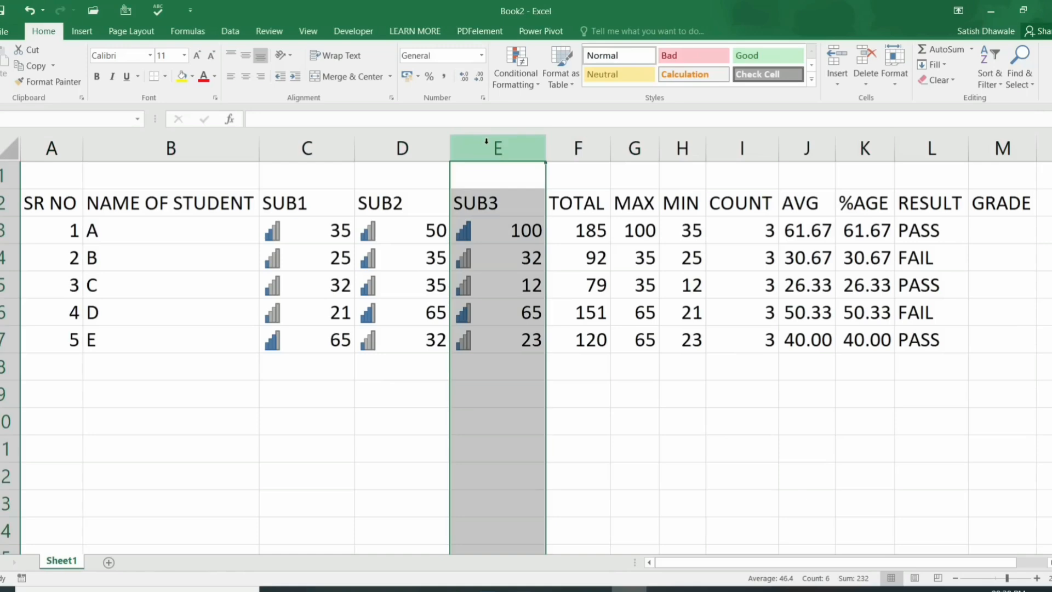
left_click(9, 175)
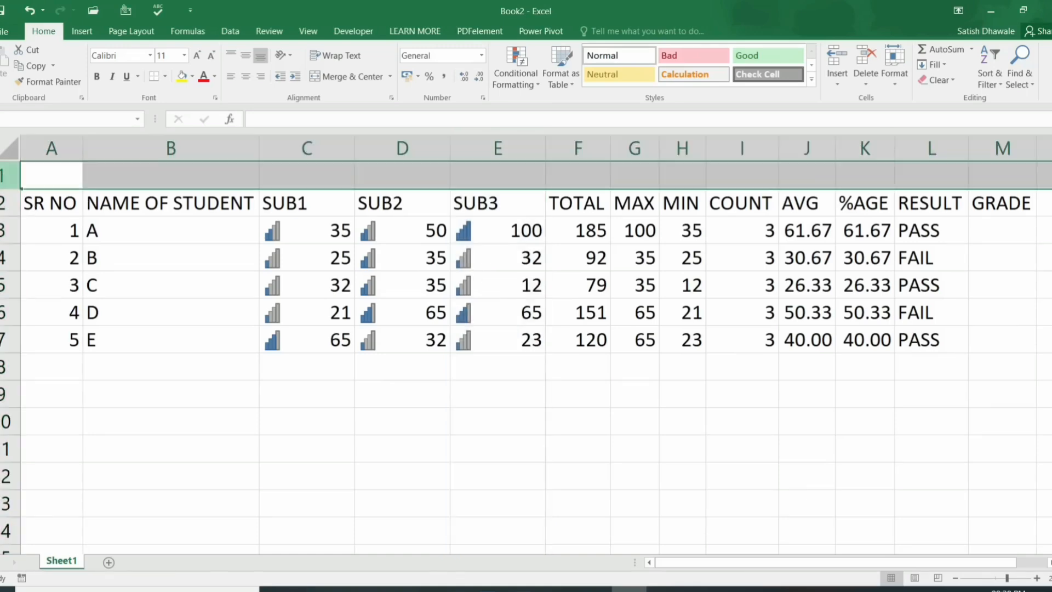
left_click(520, 139)
key("alt")
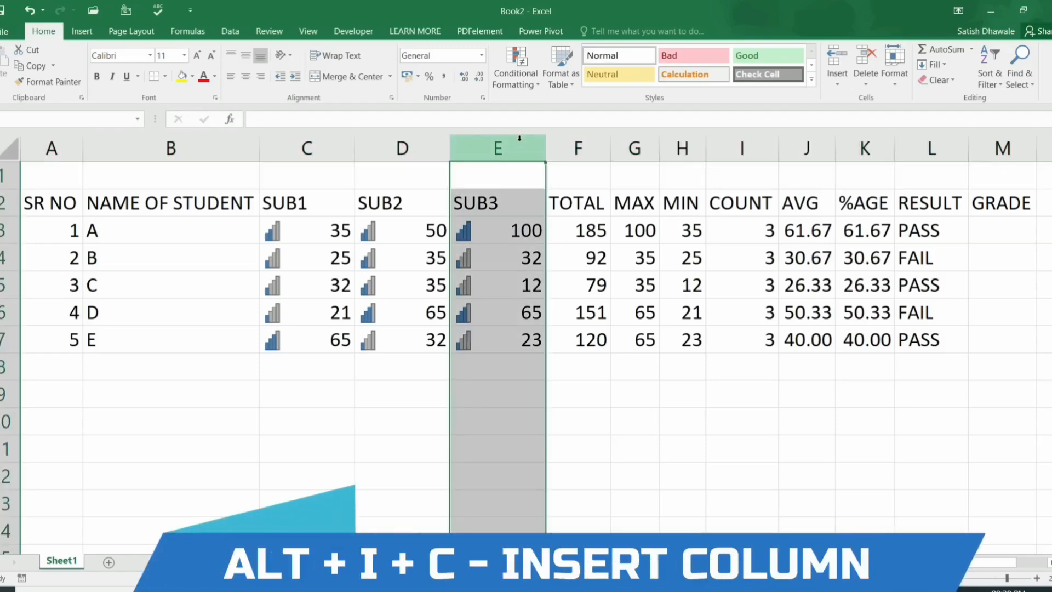
left_click(508, 175)
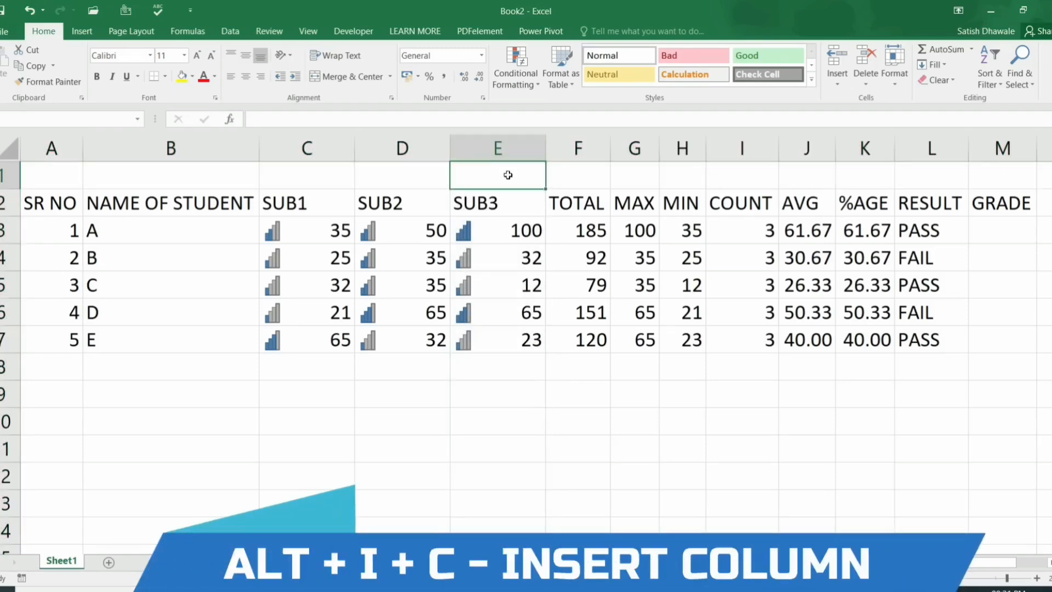
key("alt")
key("i")
key("c")
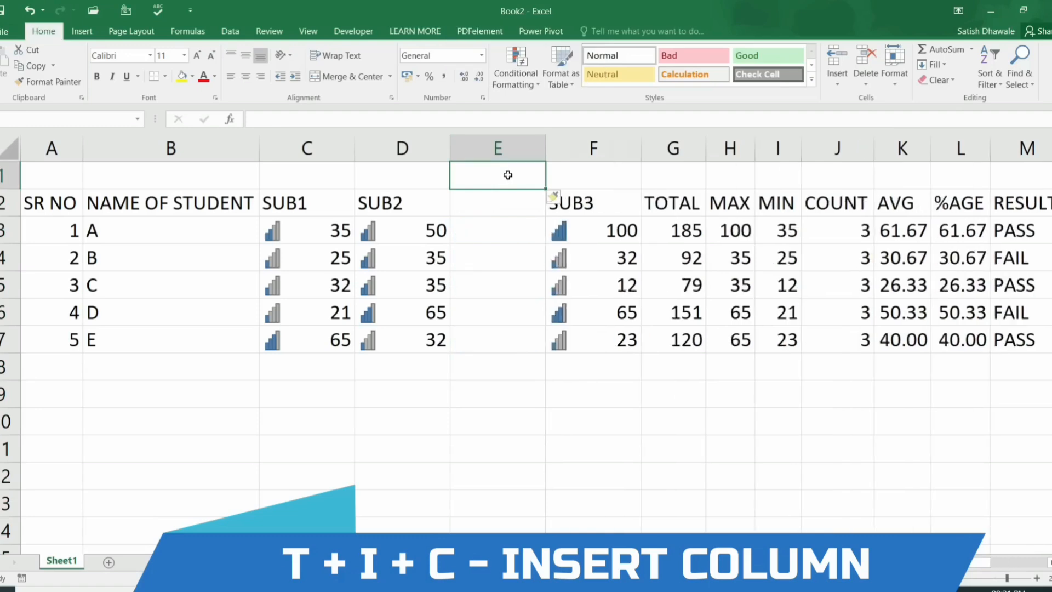
key("ctrl+z")
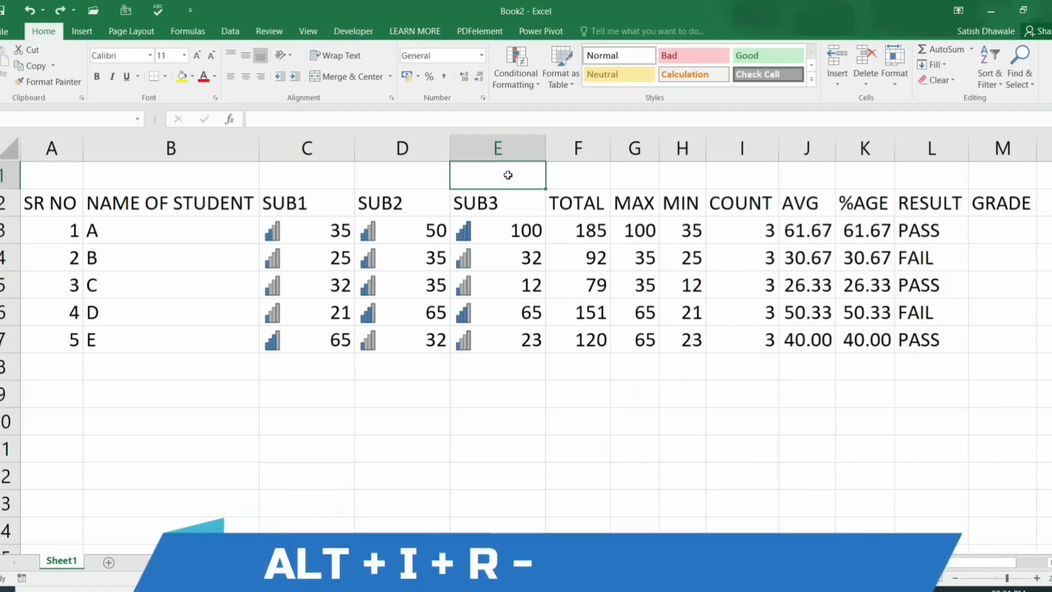
key("alt")
key("i")
key("r")
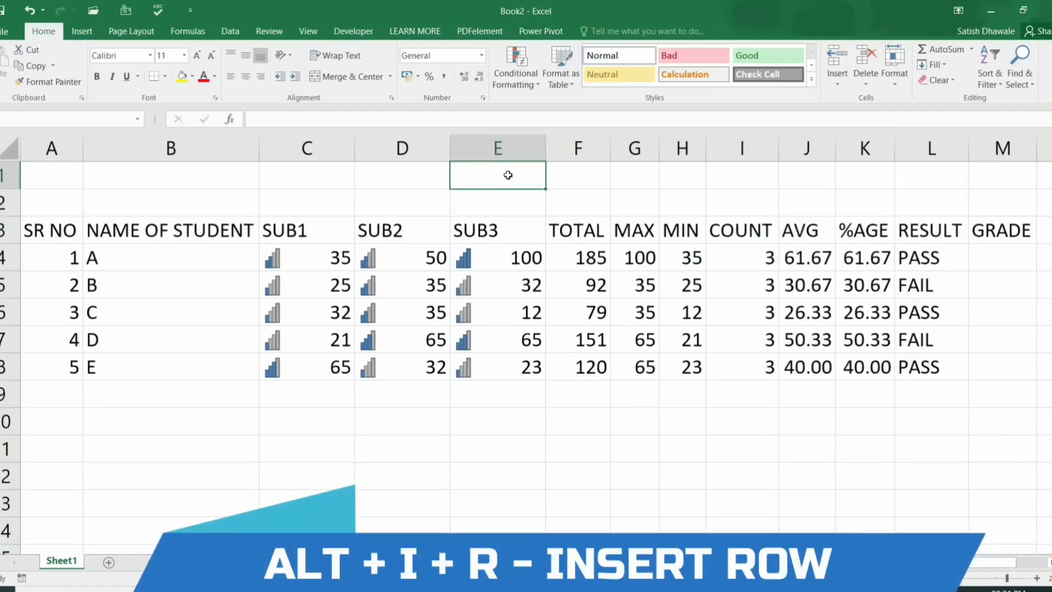
key("ctrl+z")
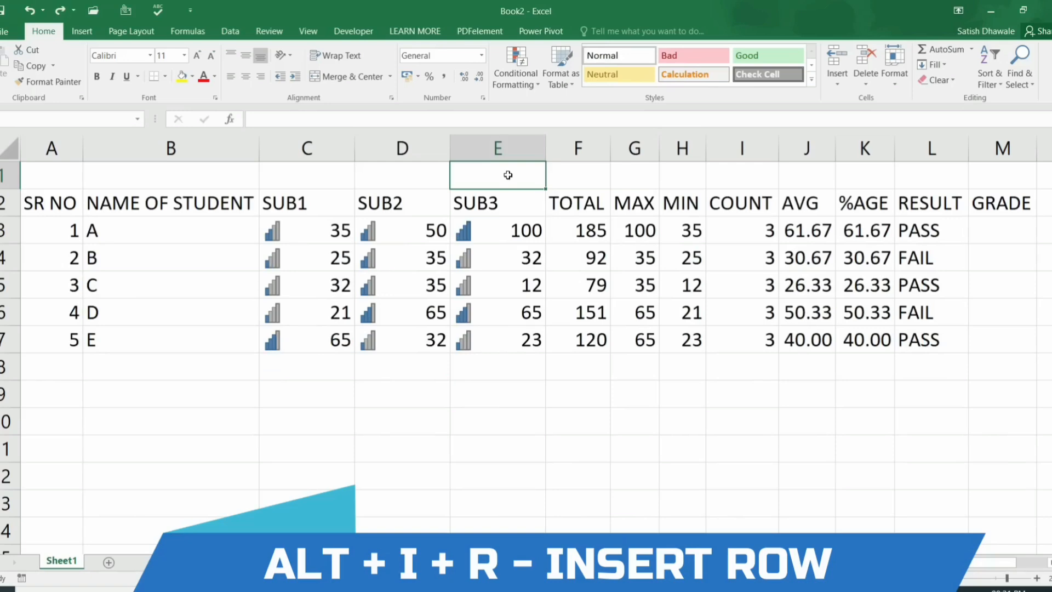
left_click(78, 178)
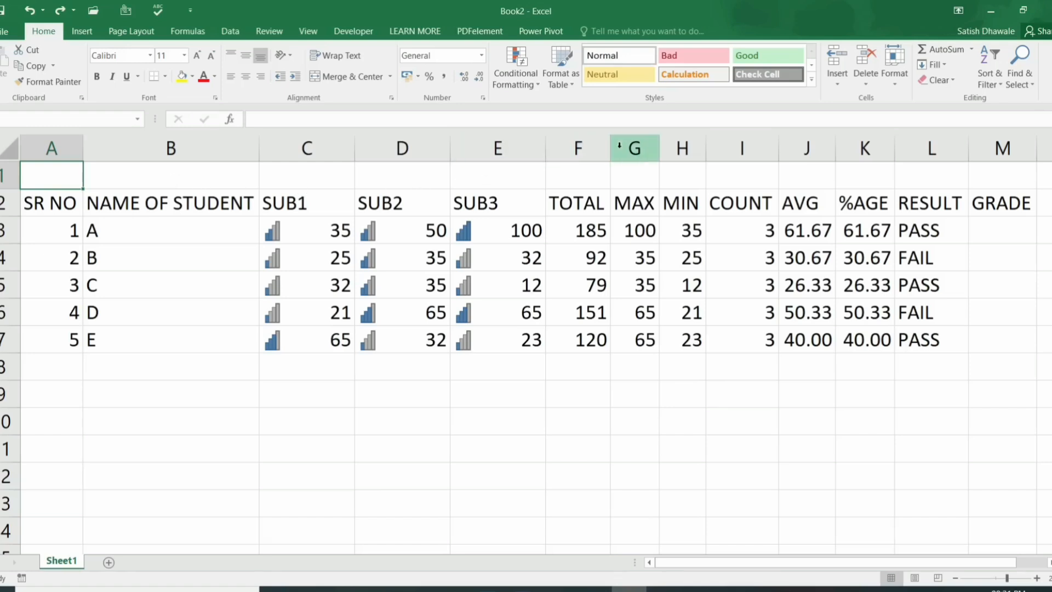
left_click_drag(742, 147, 514, 145)
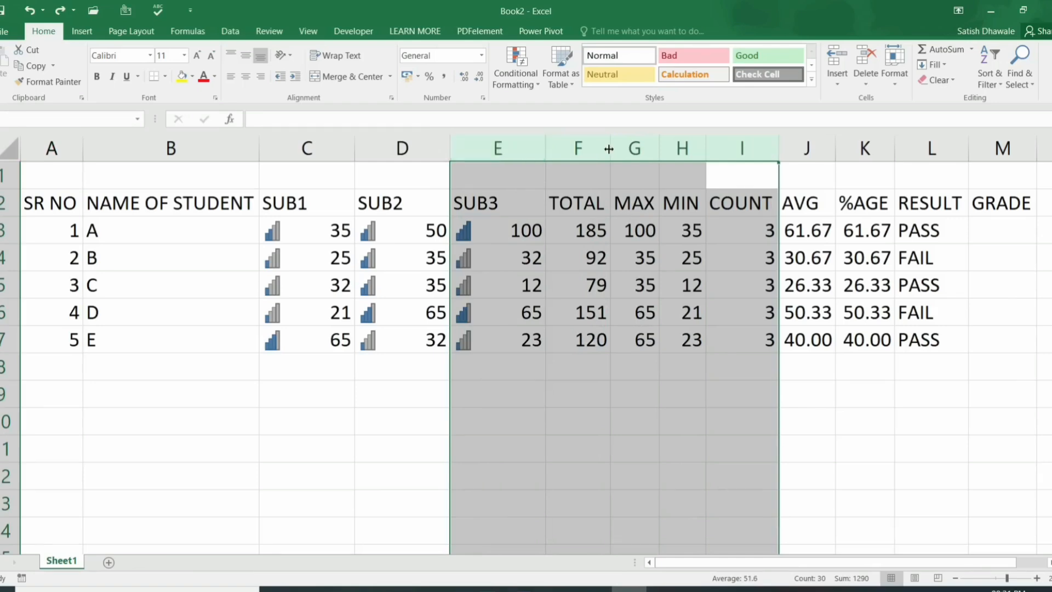
key("ctrl+shift+equal")
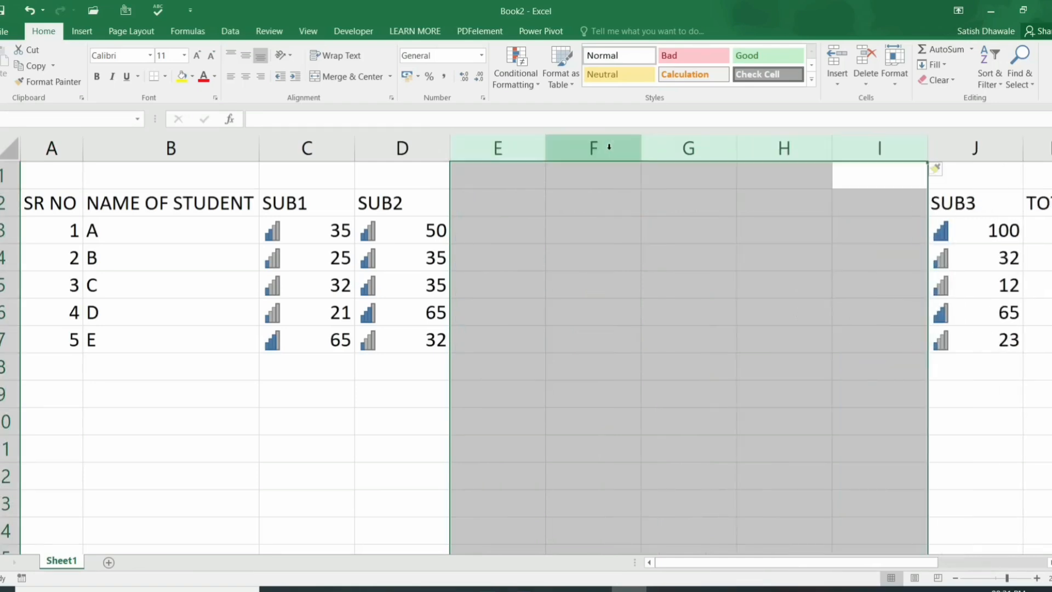
key("ctrl+z")
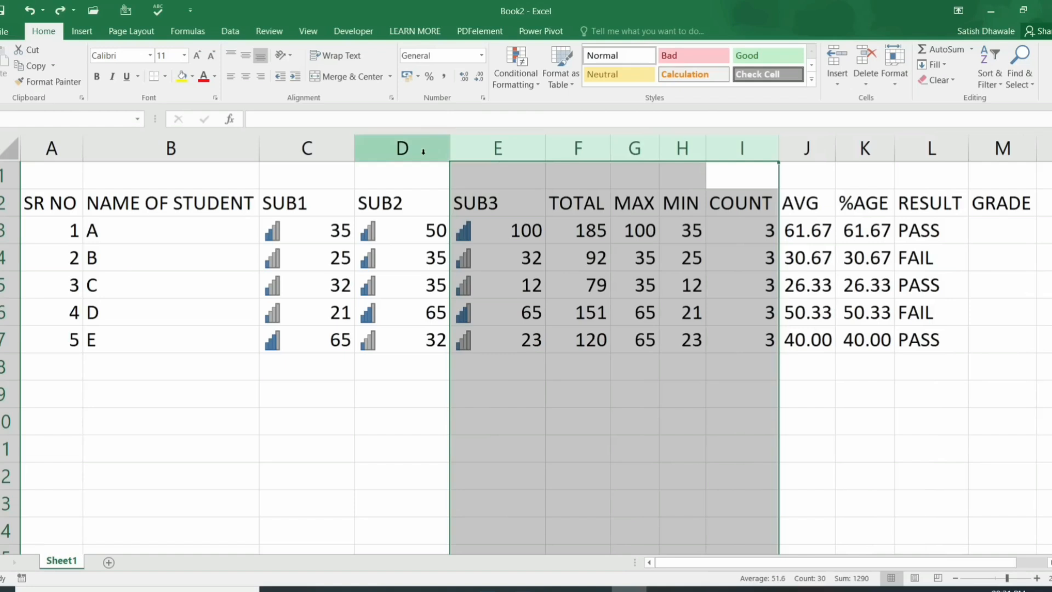
left_click_drag(413, 147, 212, 144)
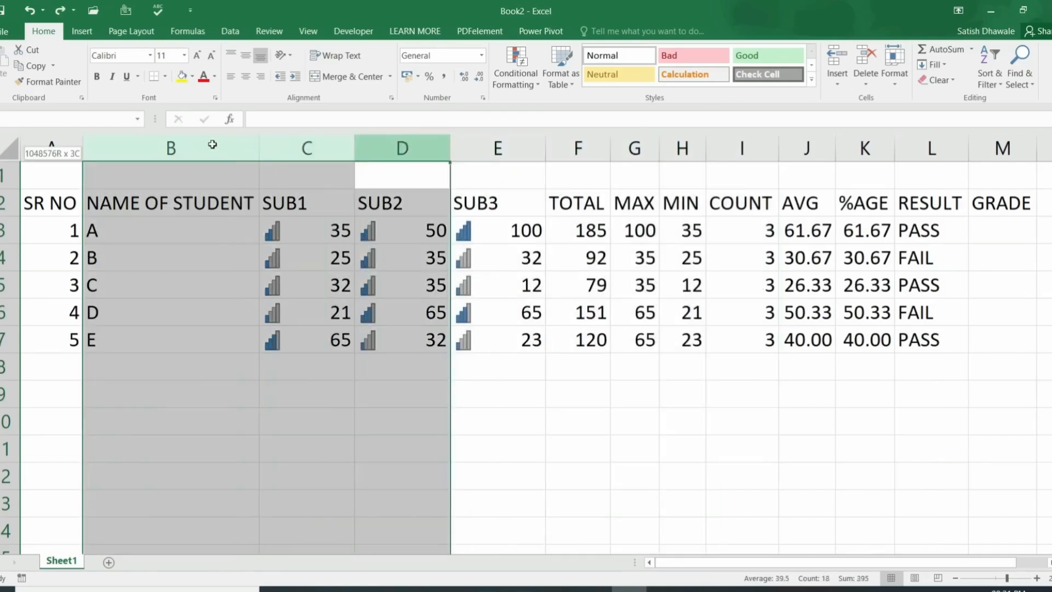
left_click_drag(808, 147, 527, 152)
key("ctrl+shift+equal")
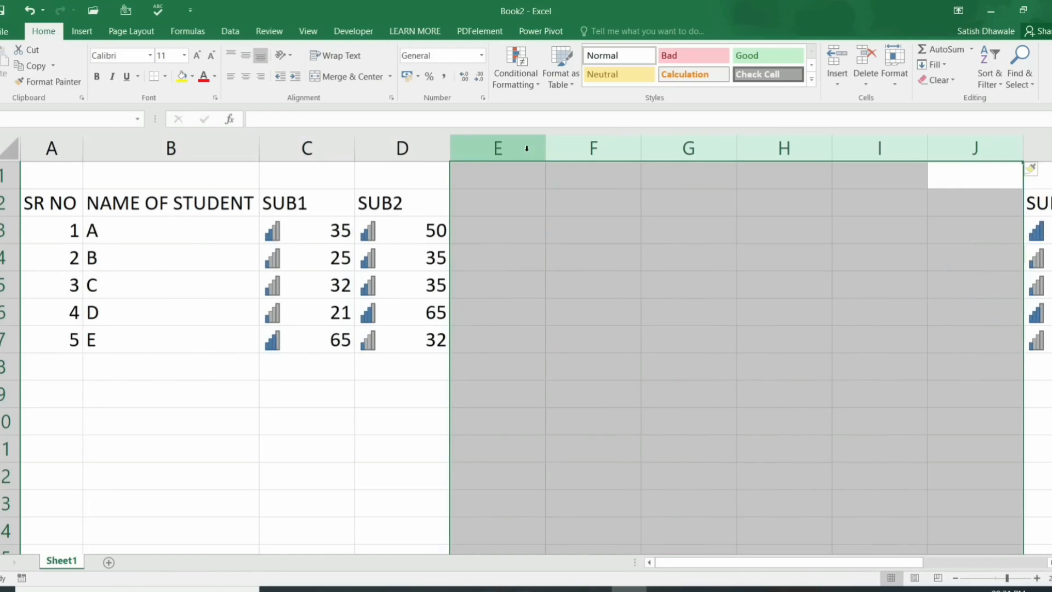
key("ctrl+z")
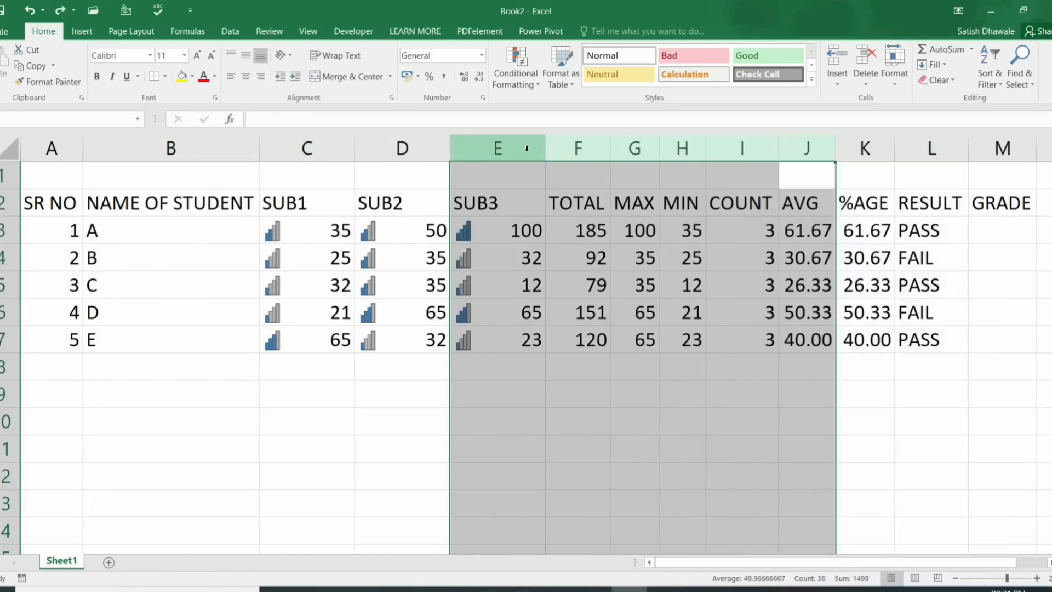
left_click(511, 195)
left_click_drag(2, 262, 2, 315)
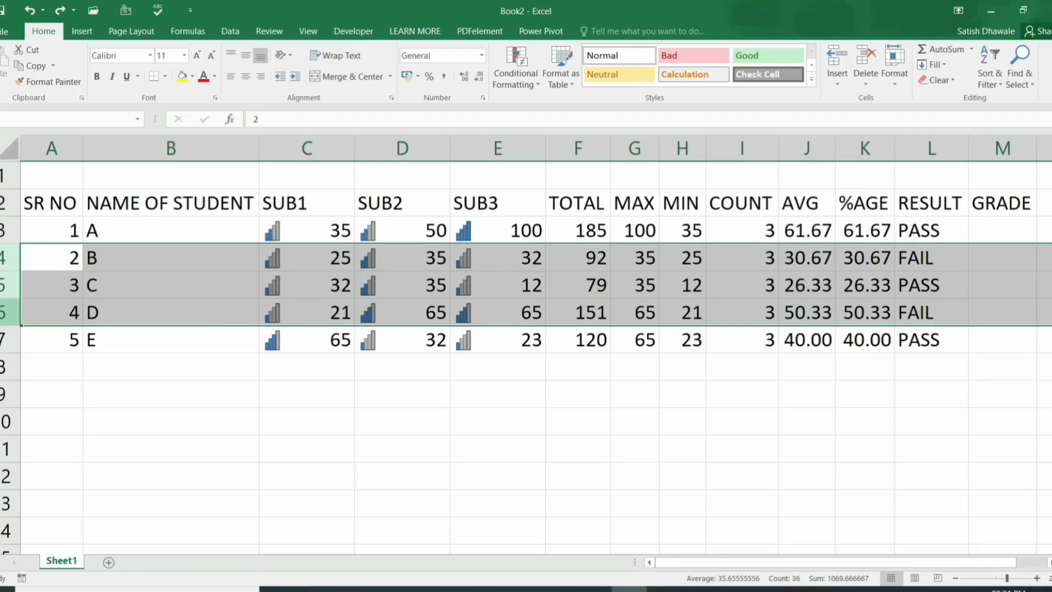
key("ctrl+shift+equal")
key("ctrl+z")
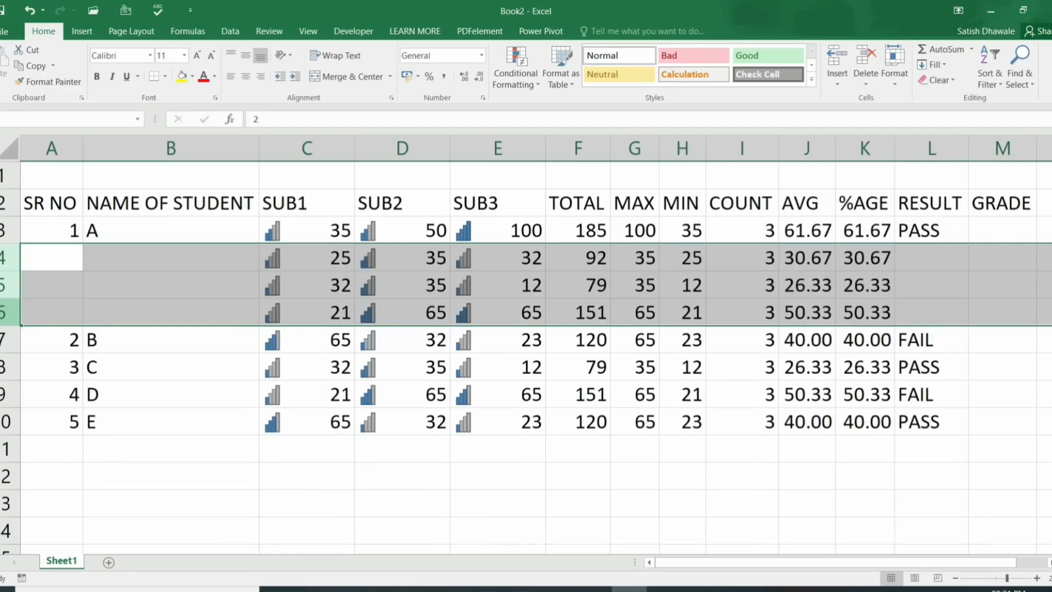
left_click(147, 231)
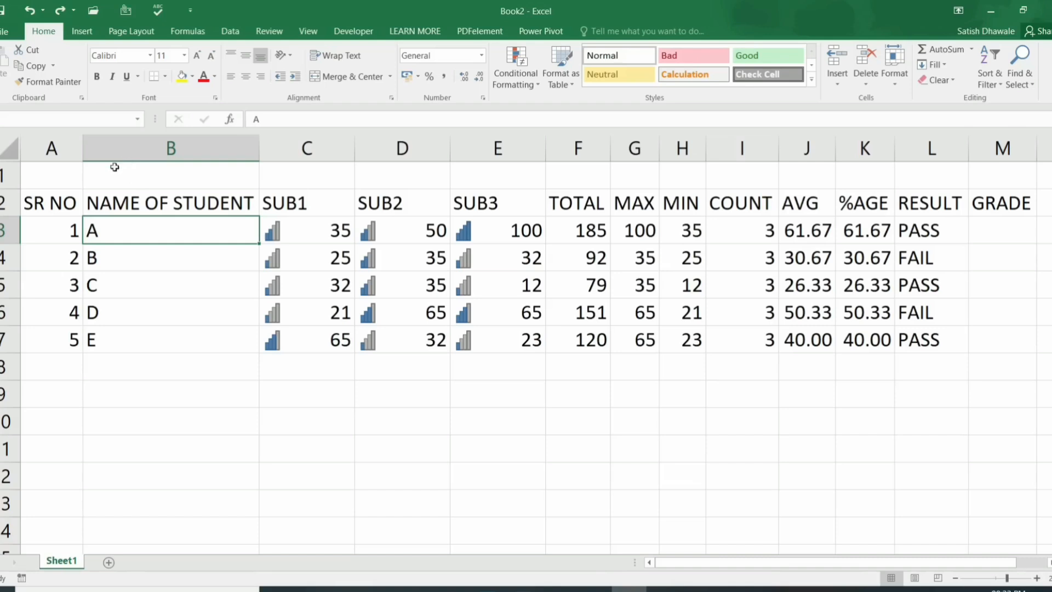
mouse_move(54, 176)
left_mouse_down()
mouse_move(824, 178)
mouse_move(65, 182)
left_mouse_up()
Step: Enter the title 'STUDENT RECORD' in A1 and select A1:M1 across the table width
type("STUD")
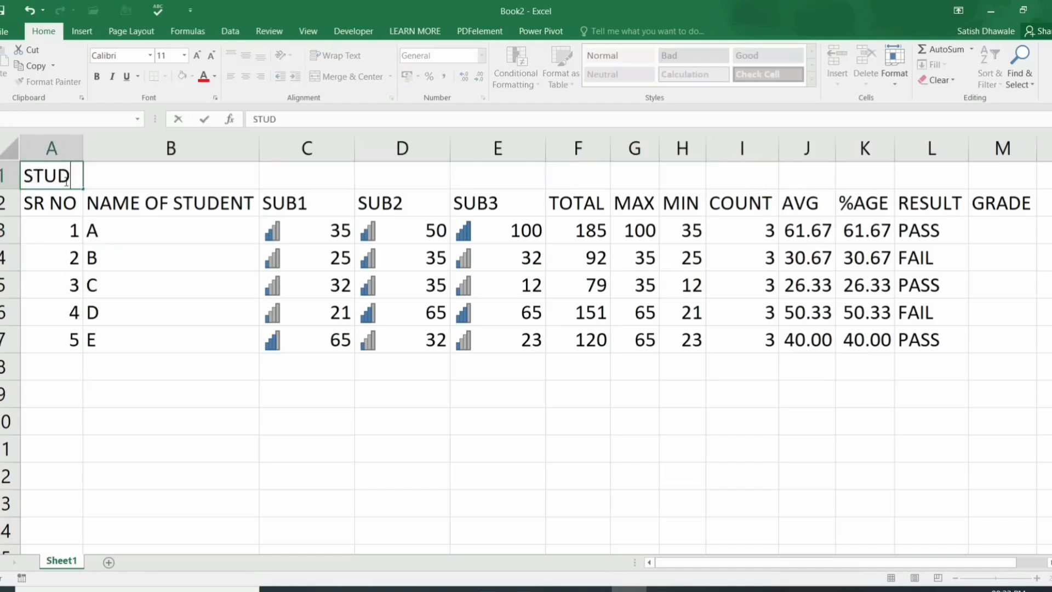
type("ENT RECORD")
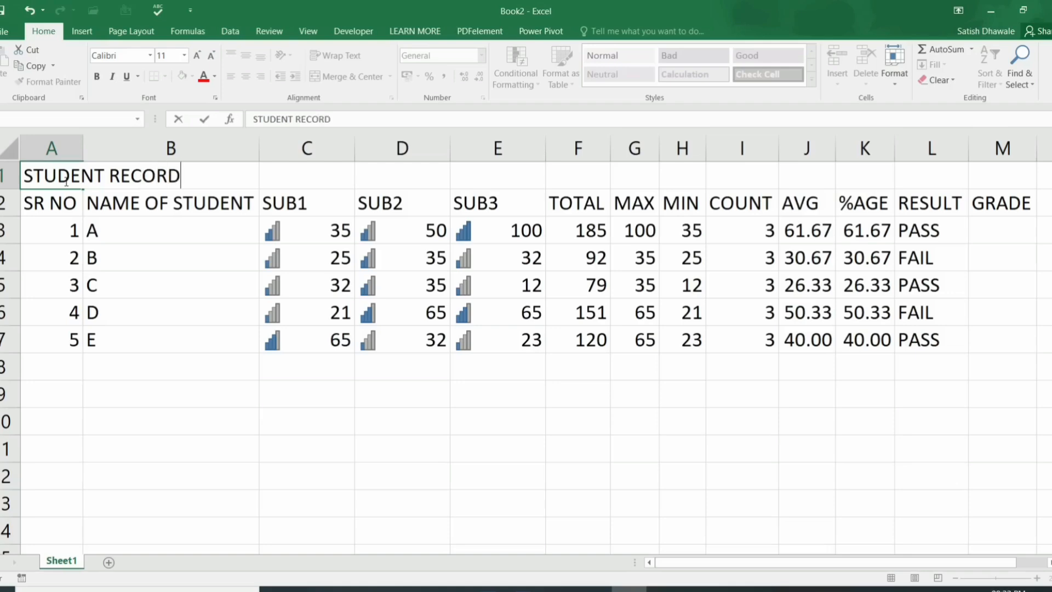
key("Return")
left_click_drag(63, 176, 1010, 174)
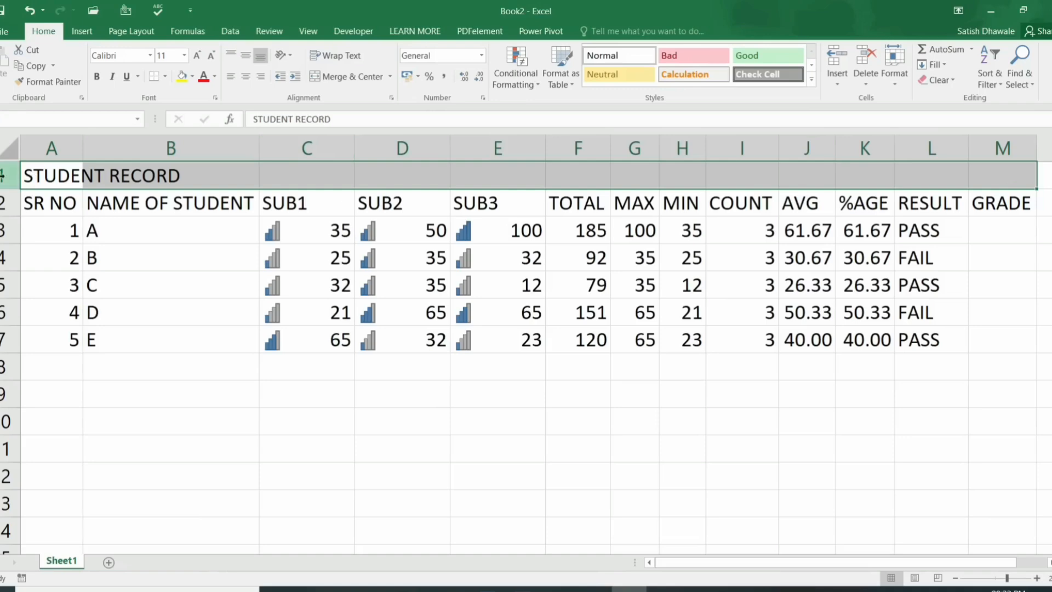
left_click(3, 175)
left_click(70, 310)
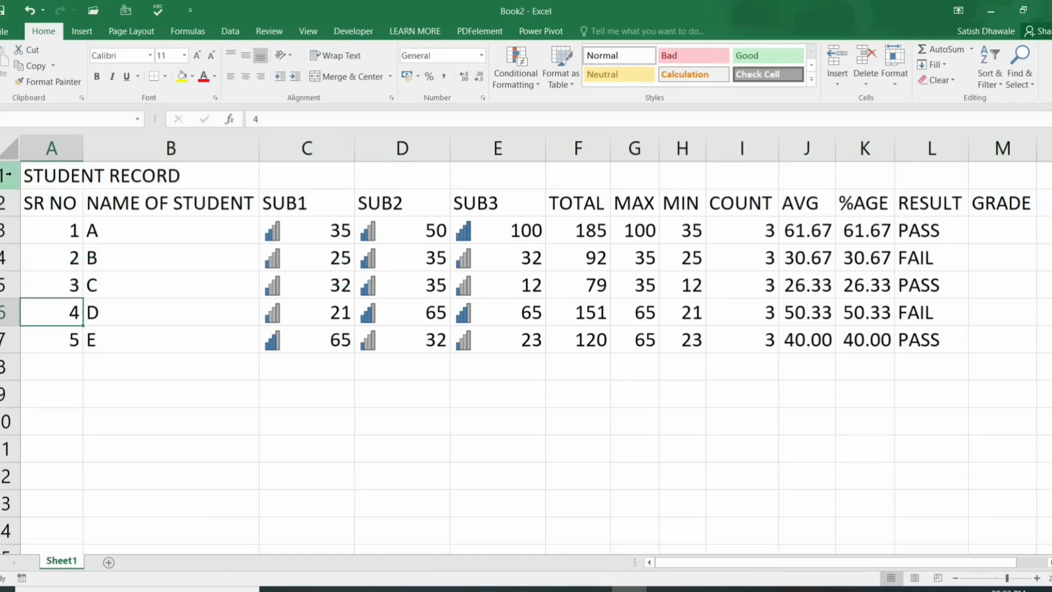
left_click(3, 198)
left_click(3, 175)
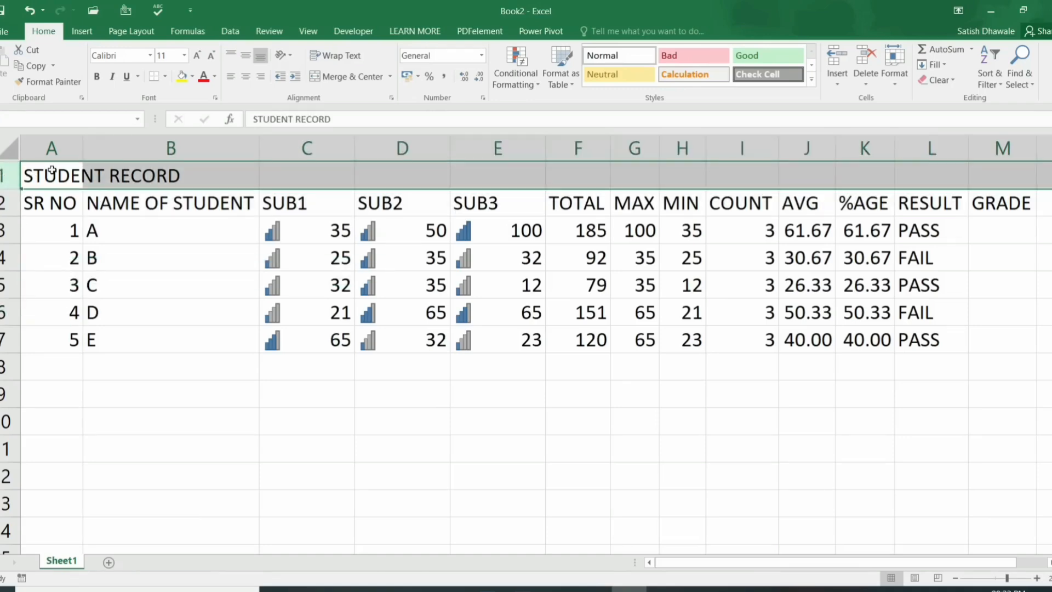
left_click_drag(72, 178, 254, 179)
left_click_drag(861, 564, 449, 493)
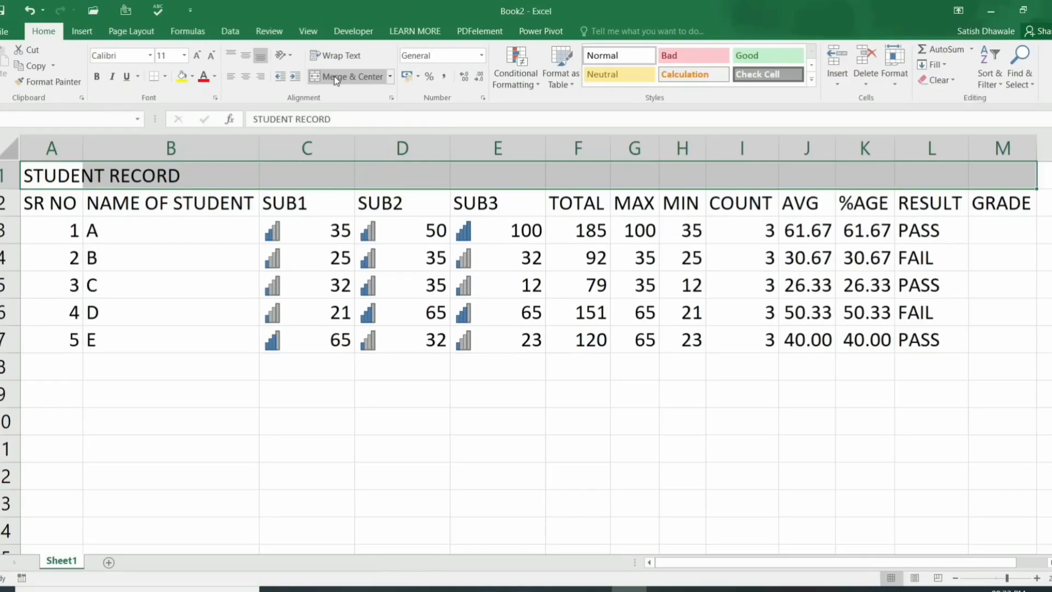
Step: Merge and centre STUDENT RECORD across A1:M1 and add a bottom border under it
left_click(334, 77)
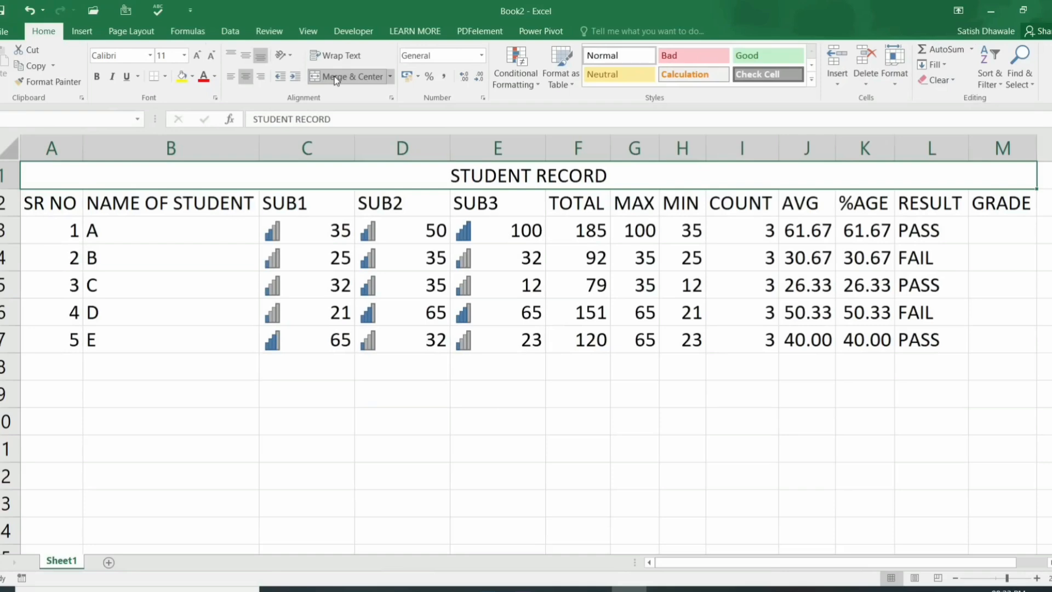
left_click(165, 76)
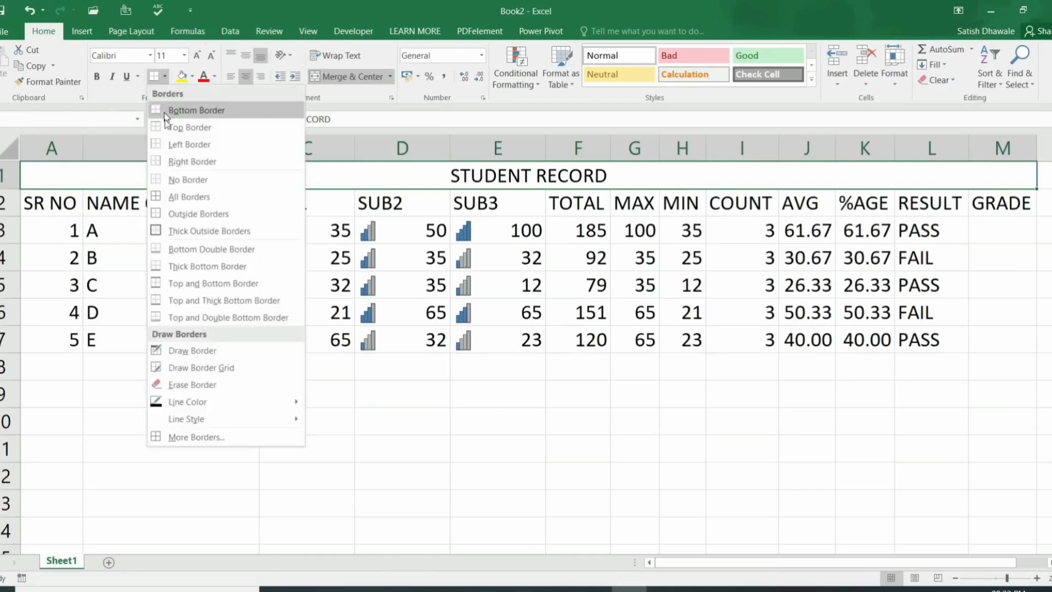
left_click(167, 112)
left_click(521, 224)
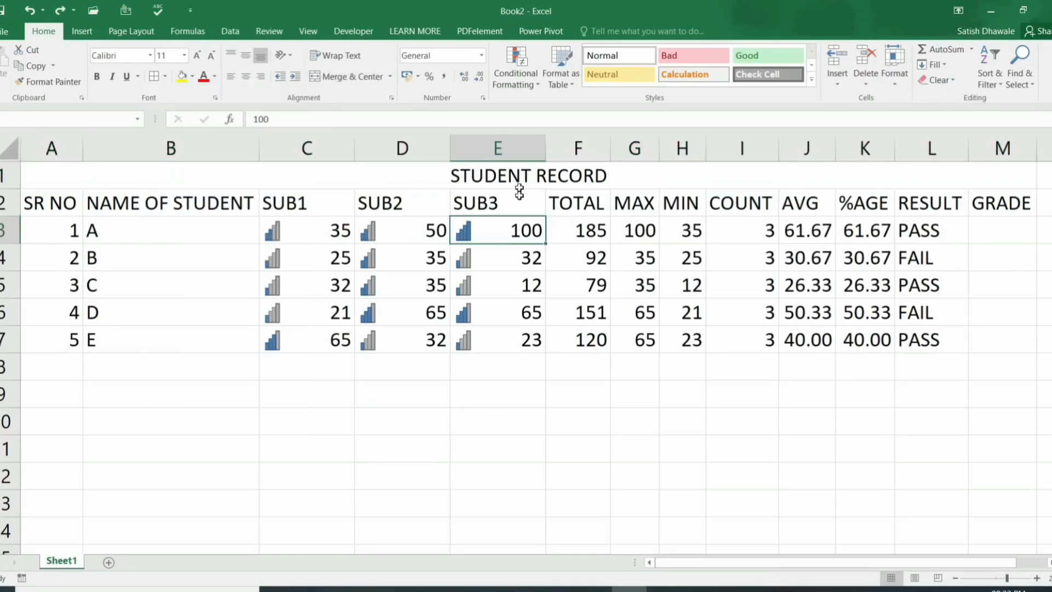
left_click(518, 175)
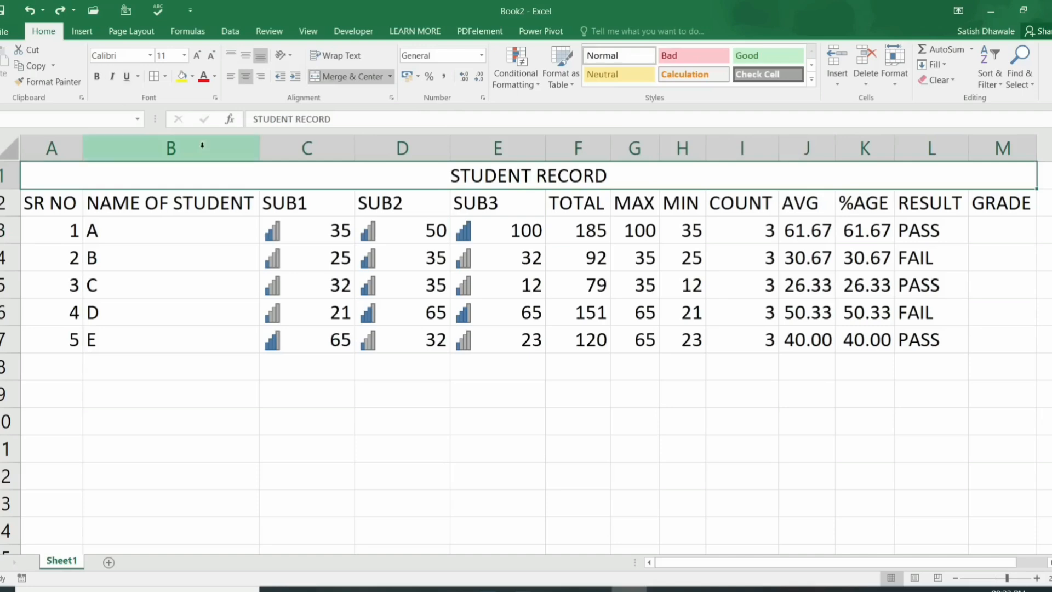
Step: Give every cell from A1 to M7 thin All Borders
left_click_drag(223, 173, 235, 345)
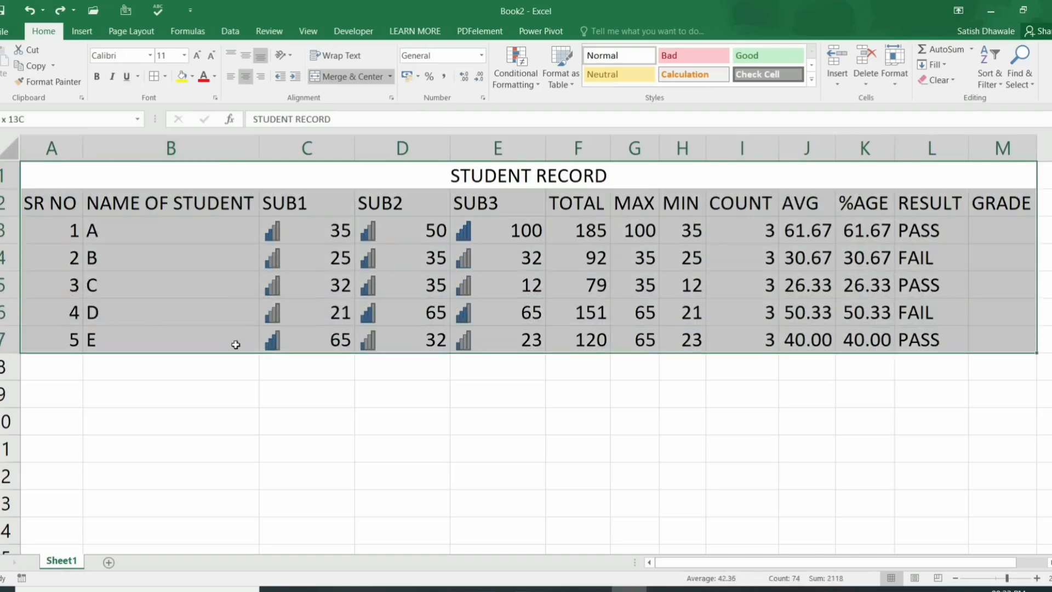
left_click(159, 78)
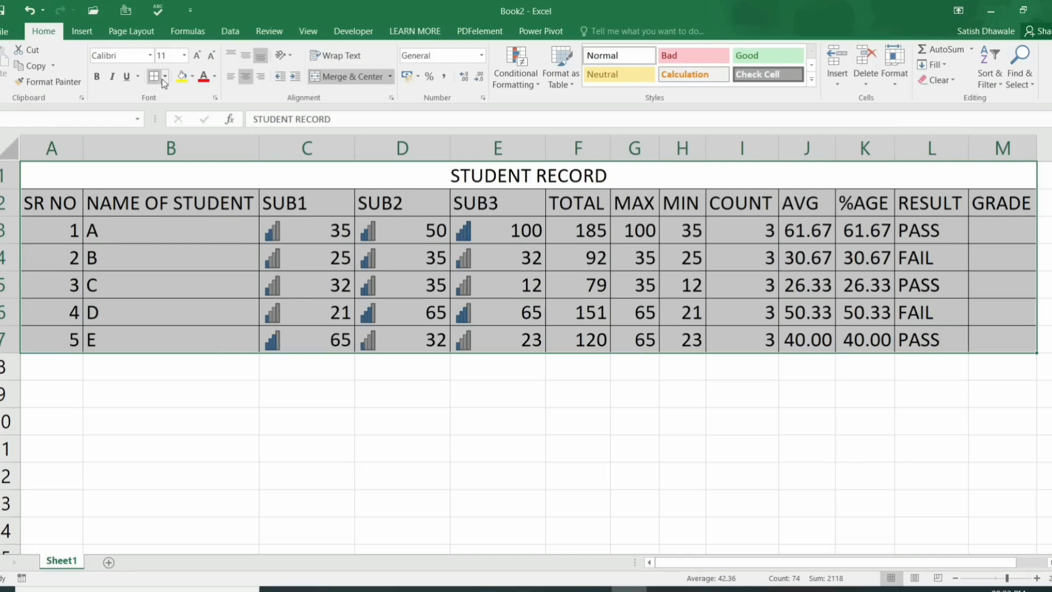
left_click(164, 78)
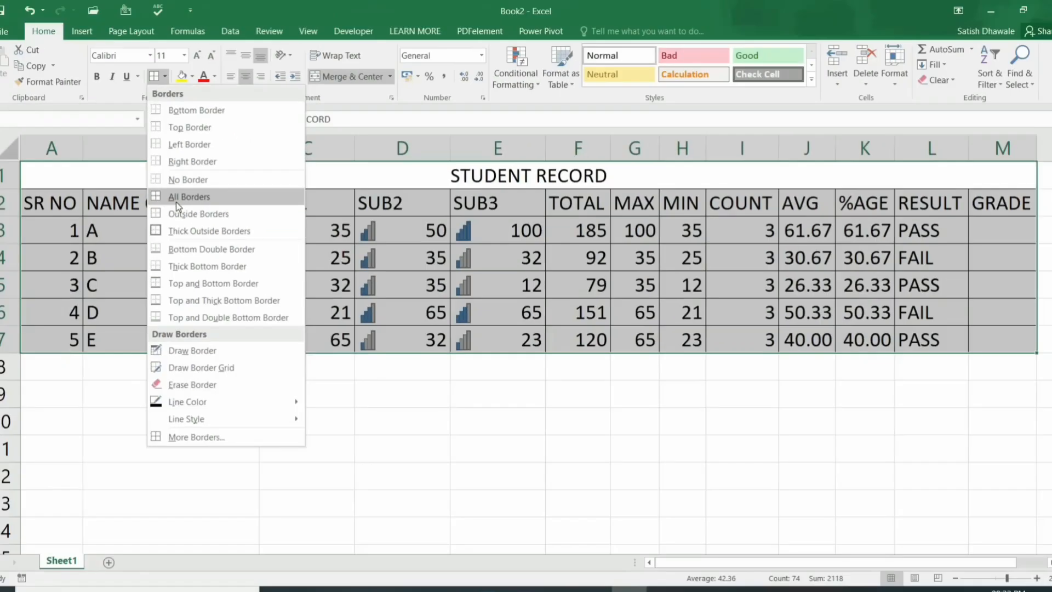
left_click(177, 203)
left_click(346, 249)
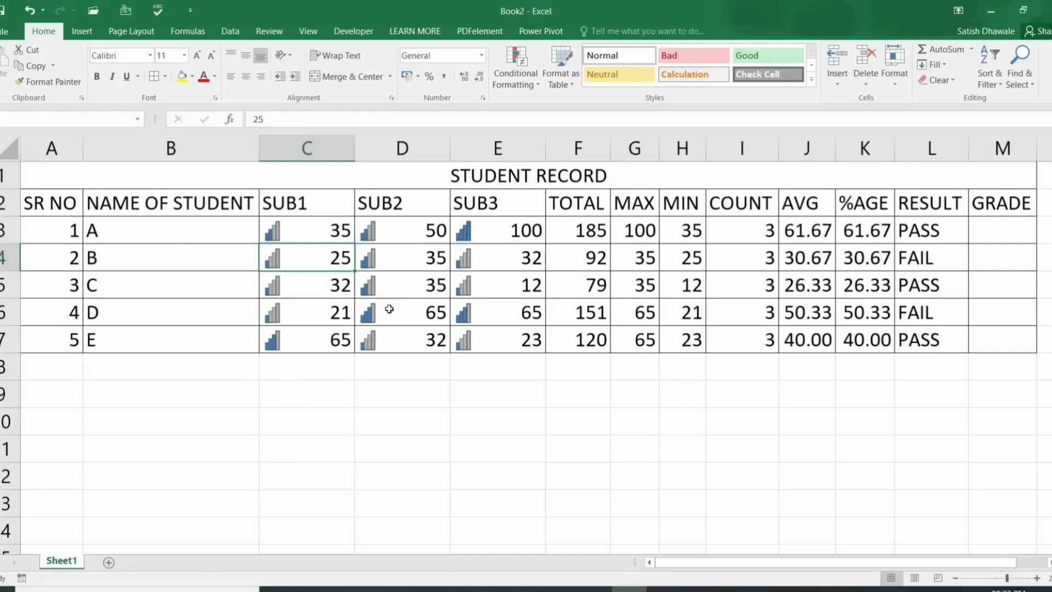
left_click(306, 284)
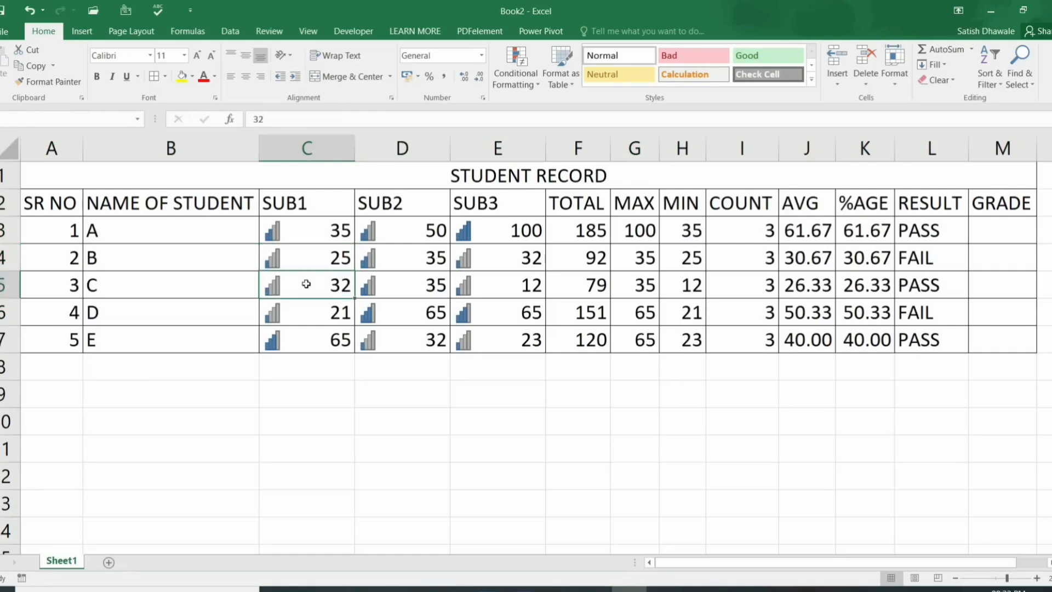
left_click(222, 274)
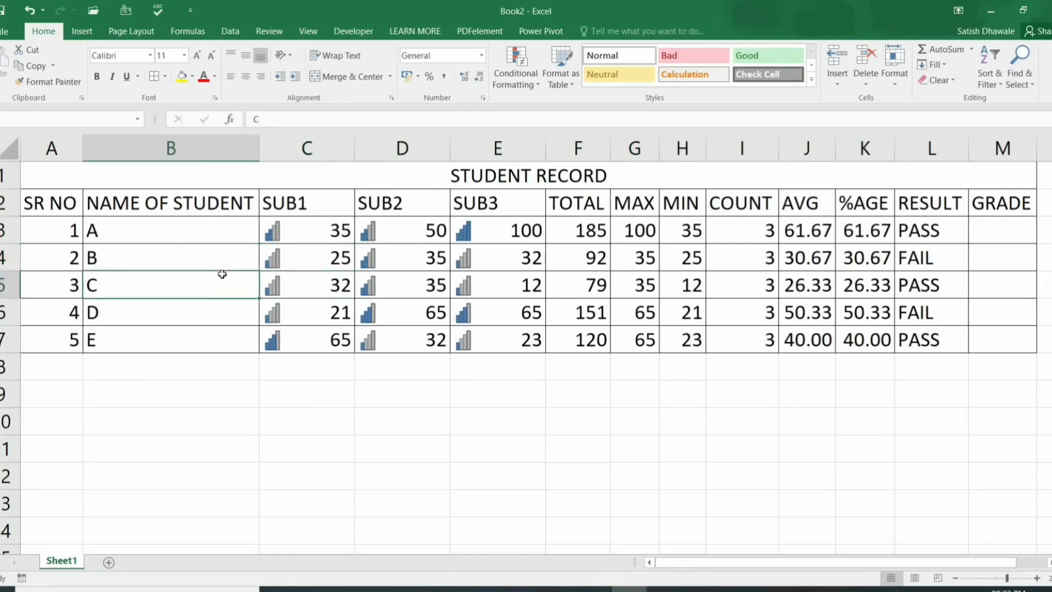
key("ctrl+p")
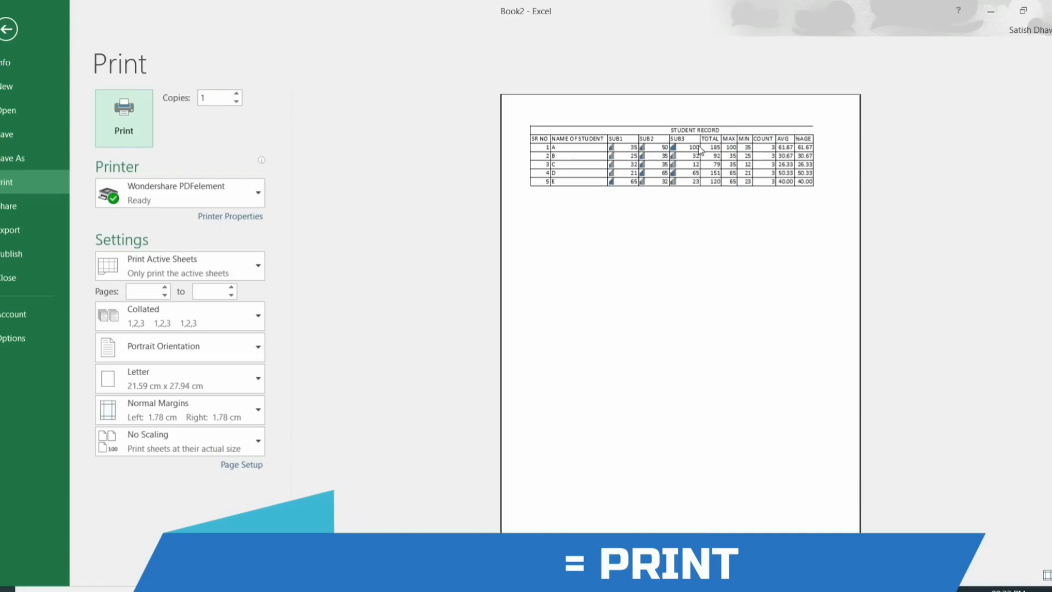
key("Escape")
key("ctrl+a")
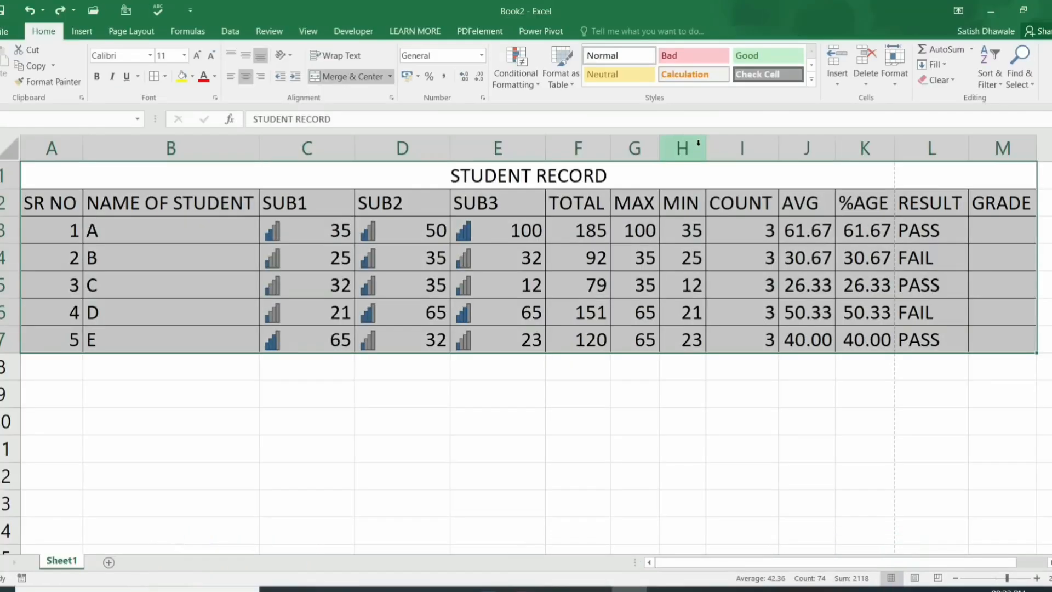
key("ctrl+p")
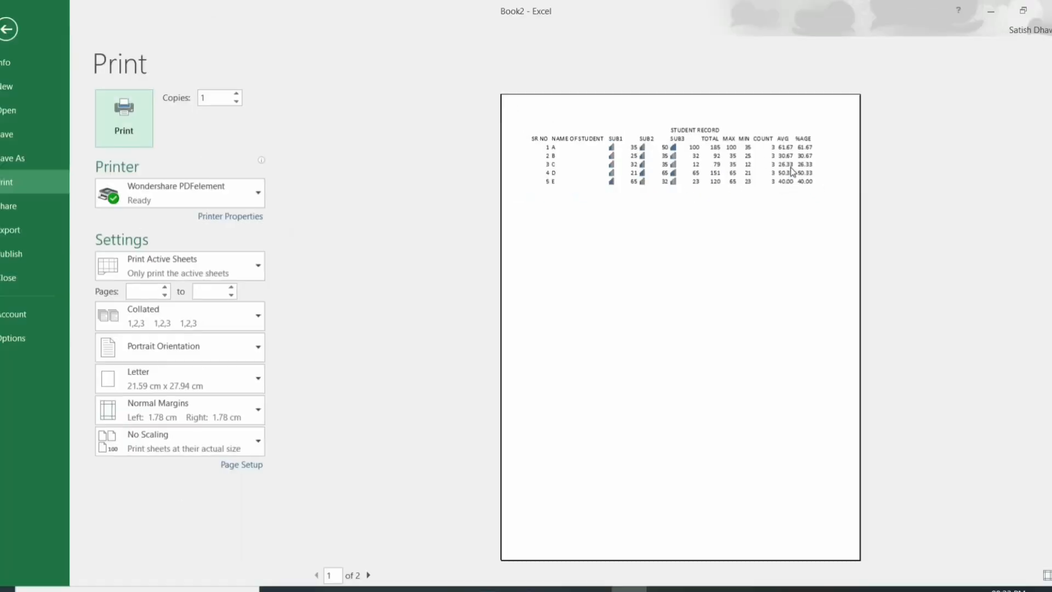
key("Escape")
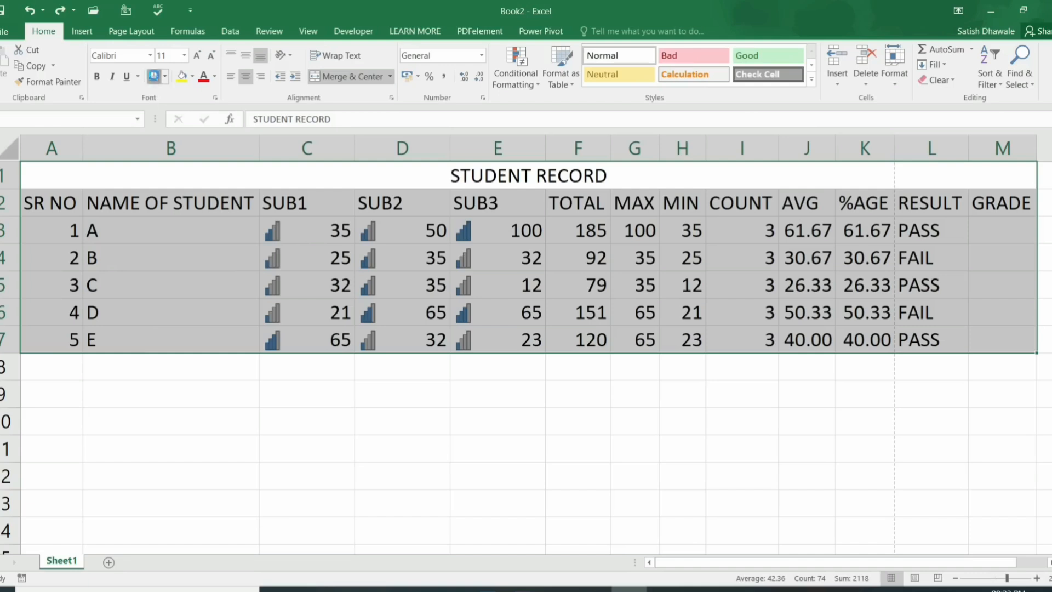
left_click(154, 76)
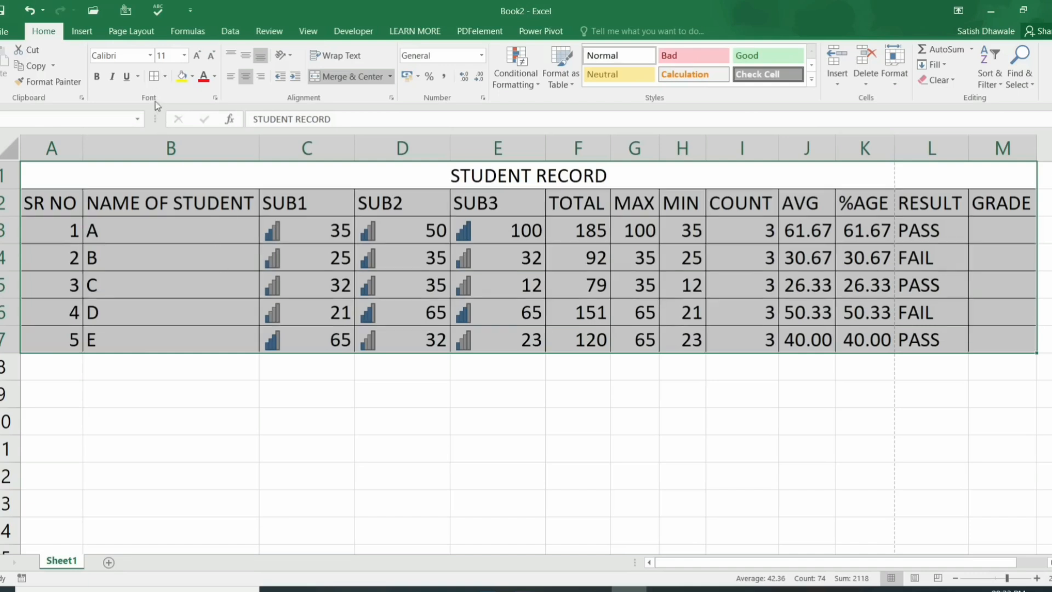
left_click(165, 269)
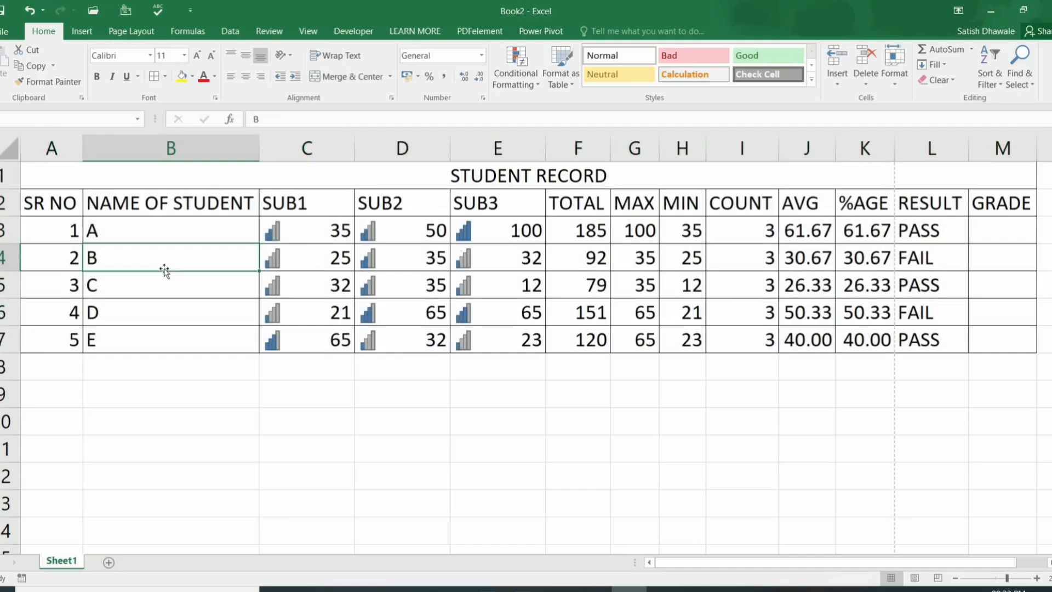
left_click(341, 209)
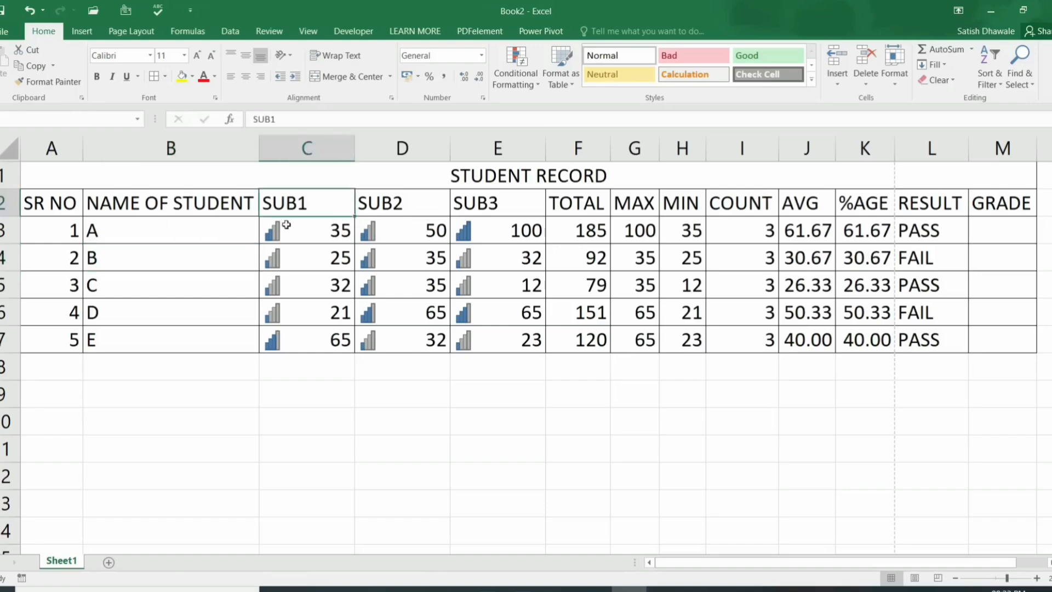
key("ctrl+p")
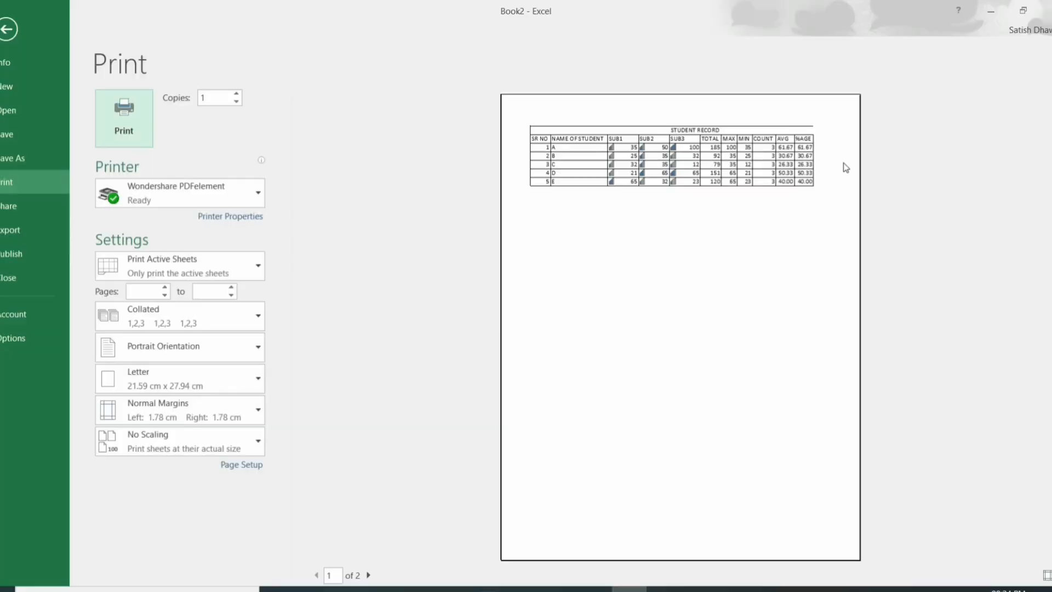
key("Escape")
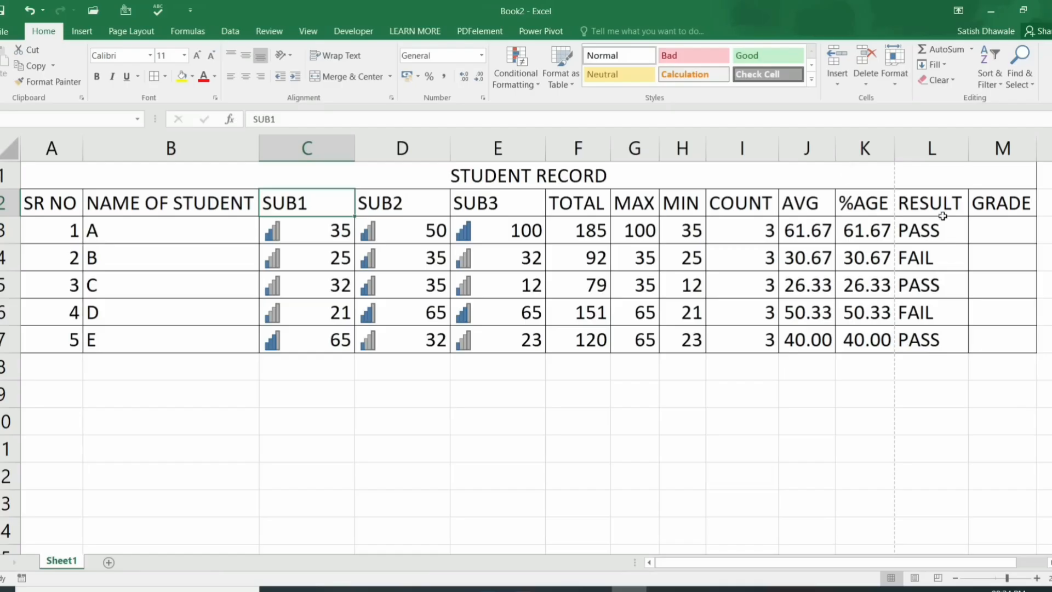
left_click_drag(946, 212, 935, 334)
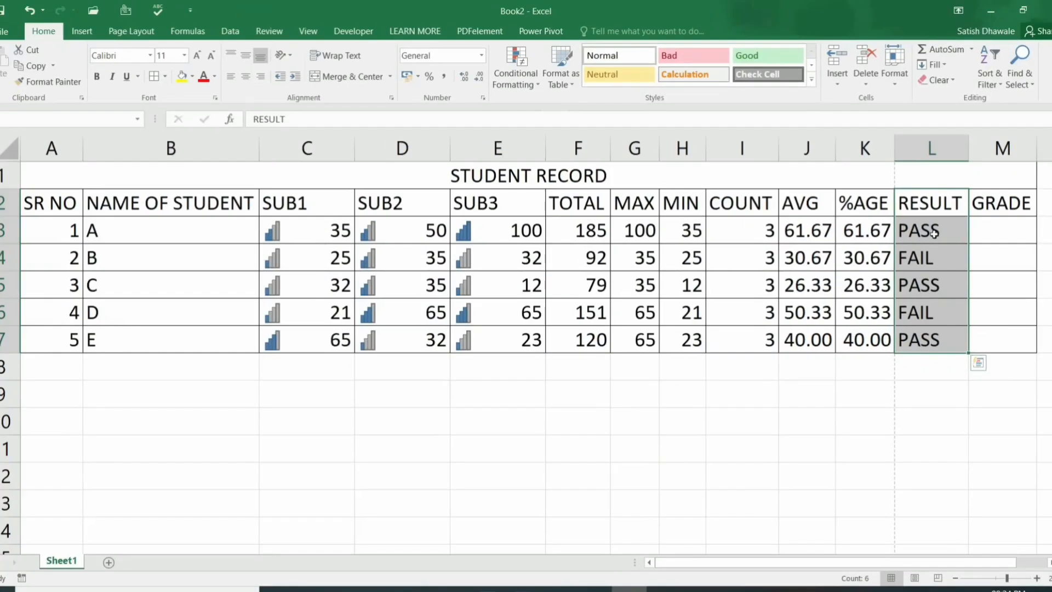
left_click(934, 206)
left_click_drag(876, 202, 805, 313)
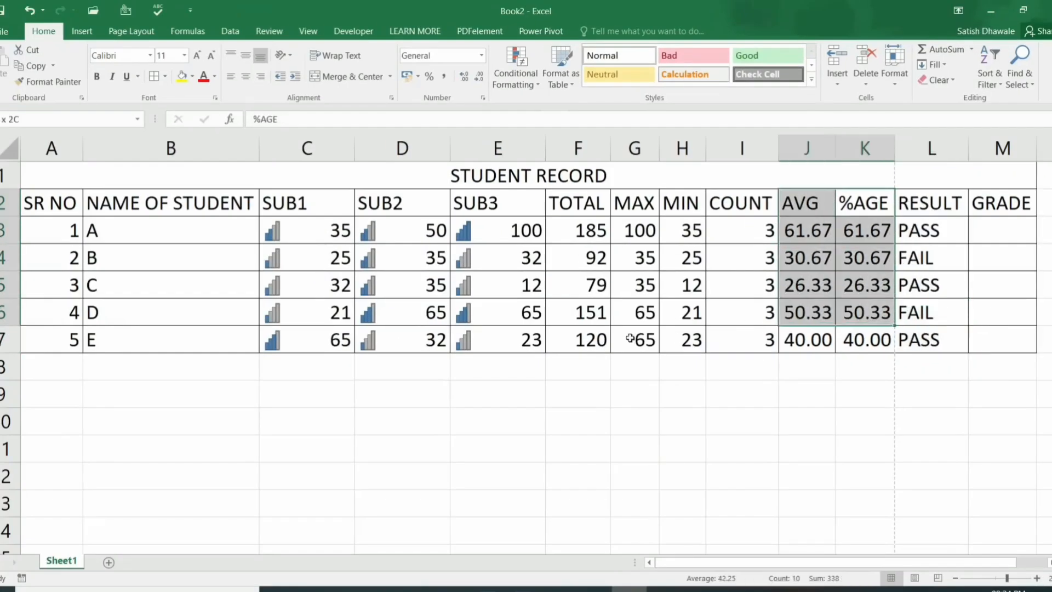
left_click_drag(630, 338, 23, 338)
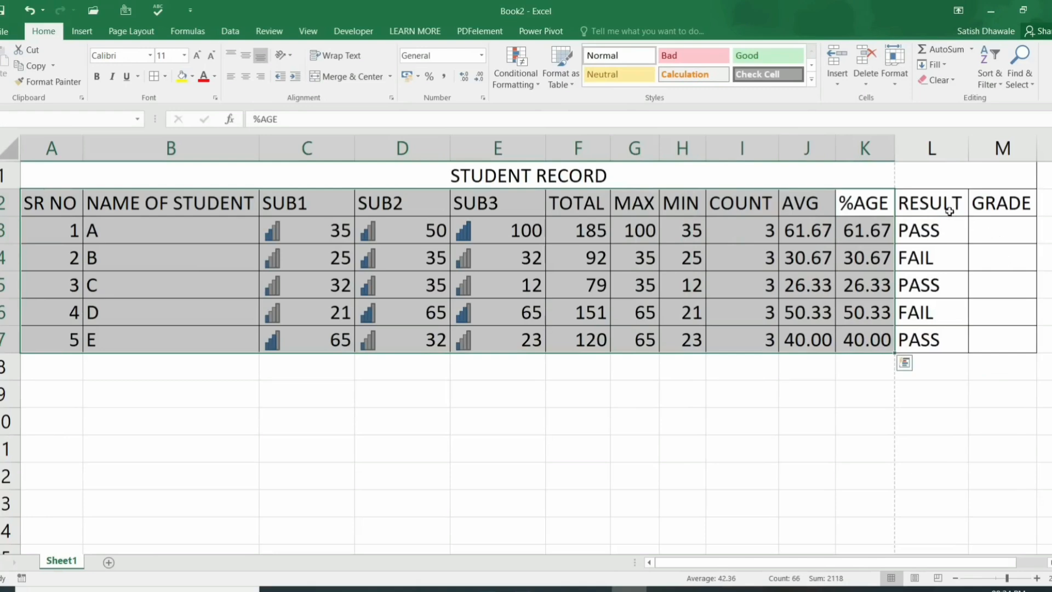
left_click_drag(949, 210, 995, 334)
left_click(889, 285)
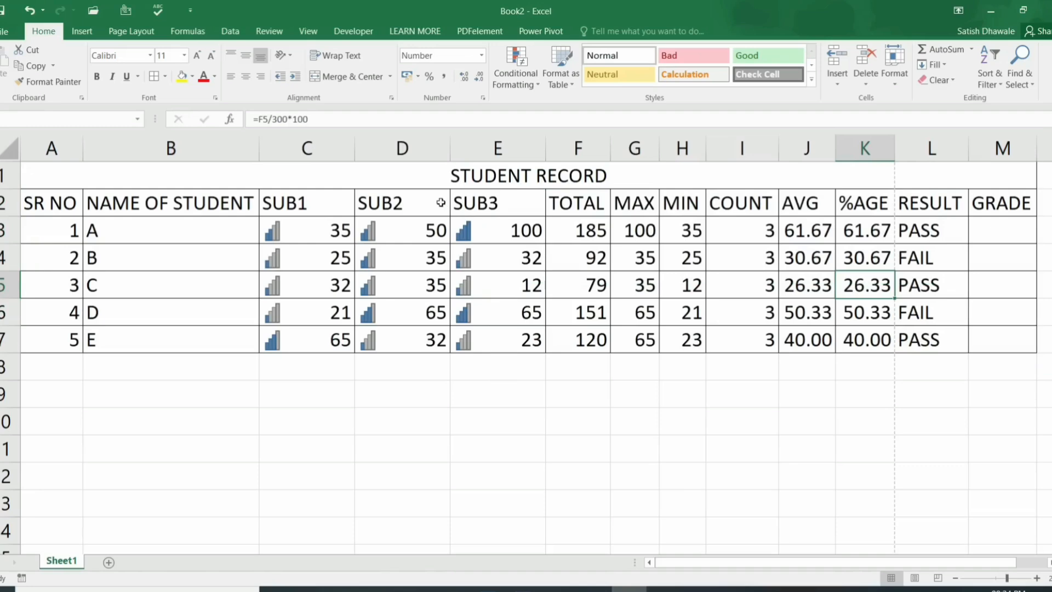
left_click(458, 182)
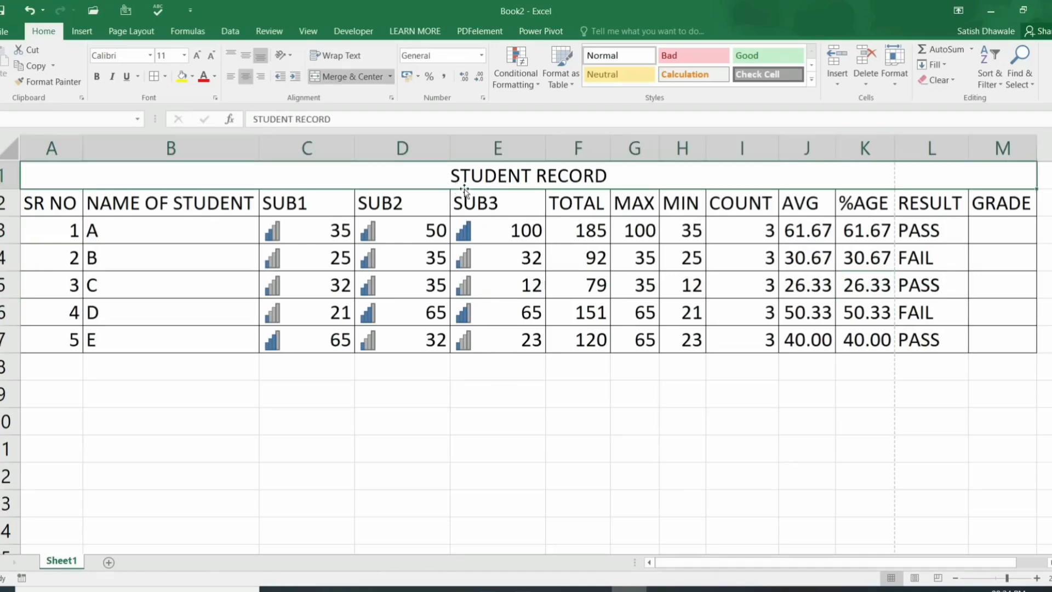
left_click(192, 76)
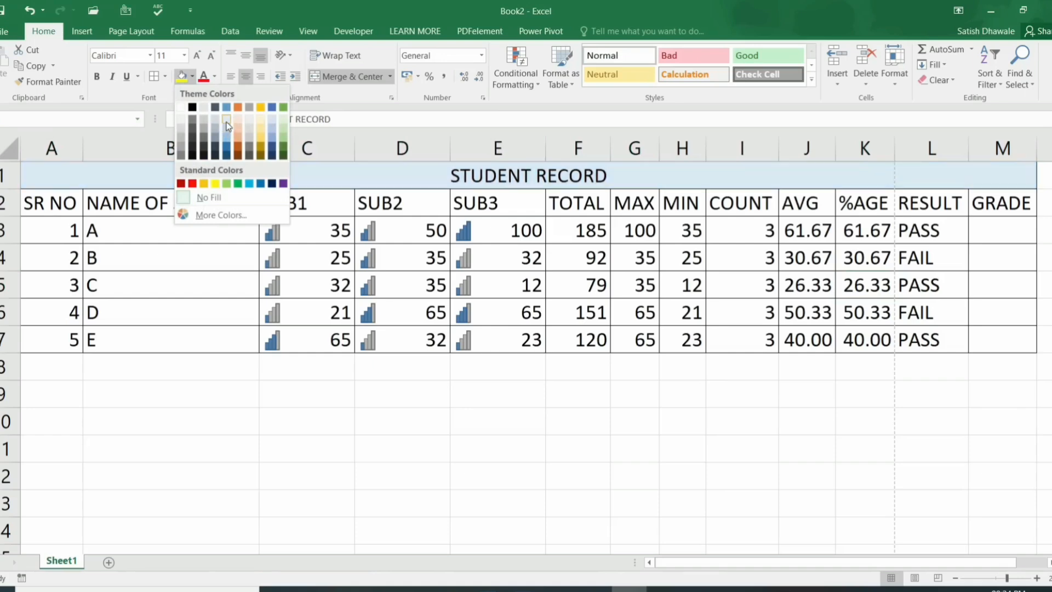
left_click(208, 197)
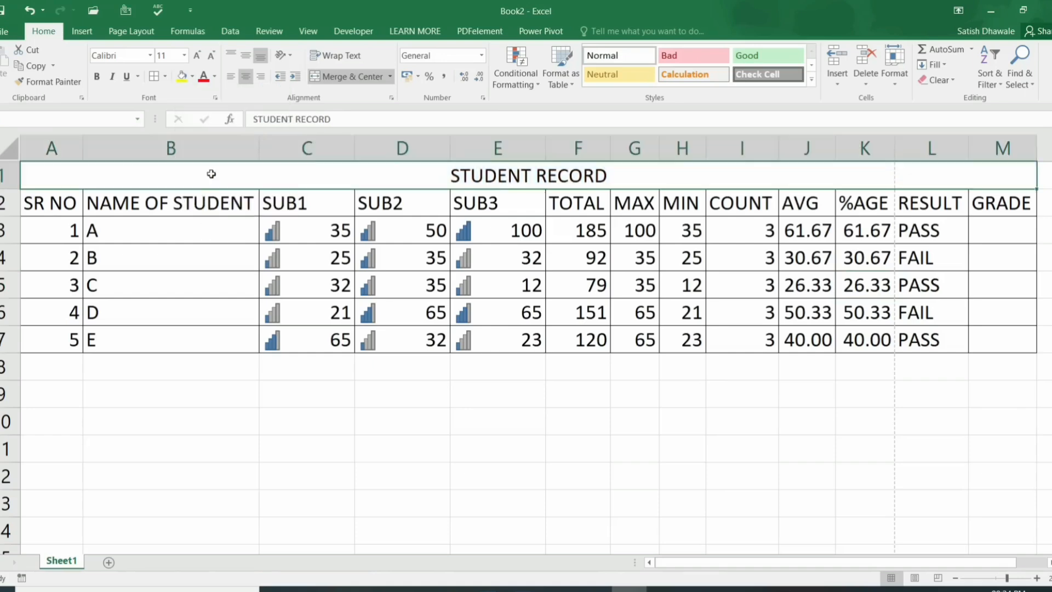
left_click_drag(211, 173, 215, 325)
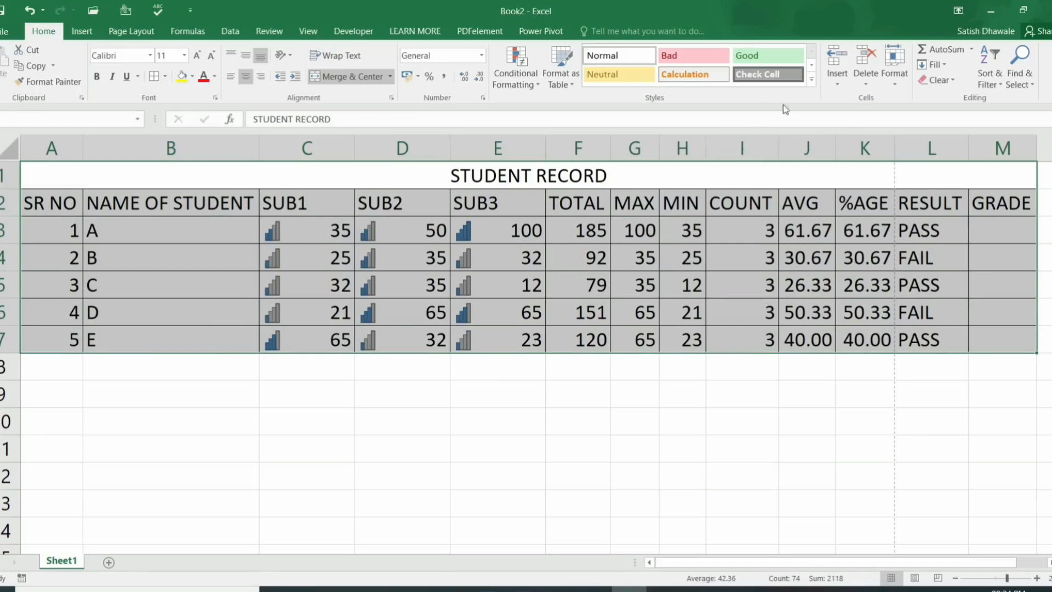
left_click(810, 81)
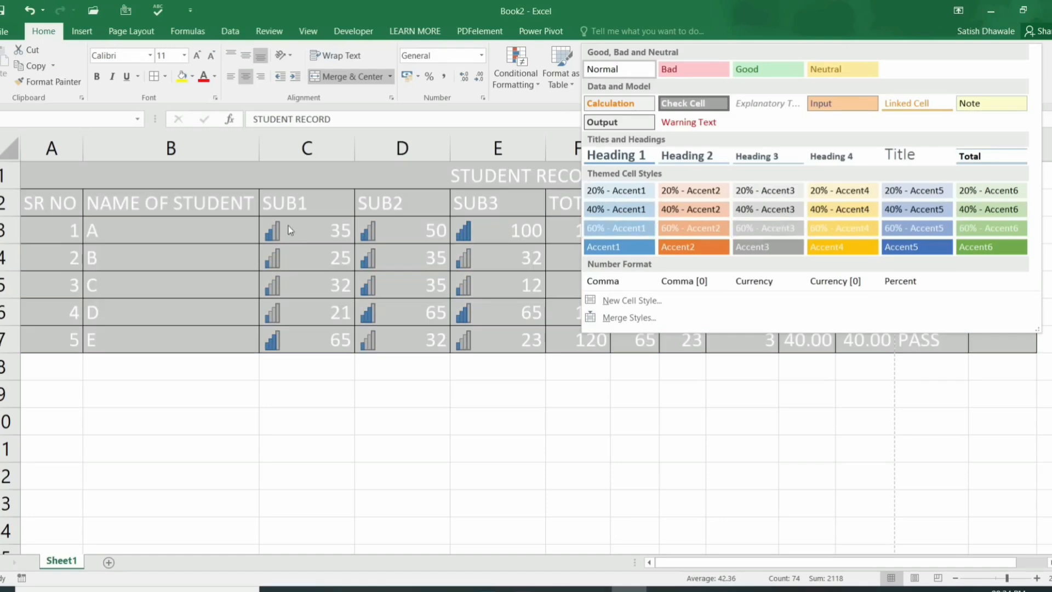
left_click(249, 176)
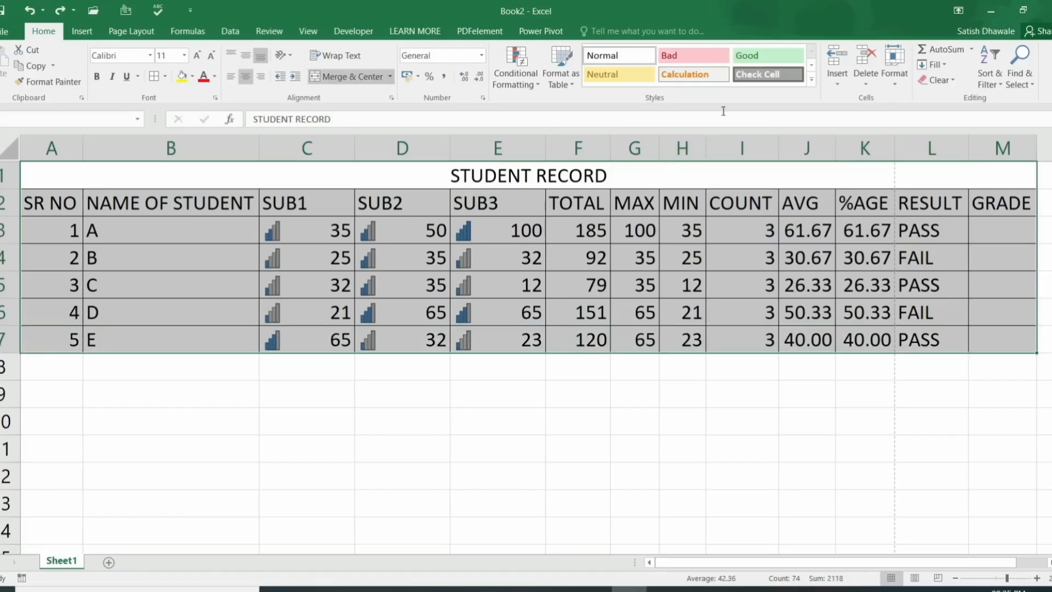
Step: Select the student record A2:M7 from SR NO to GRADE
left_click(244, 219)
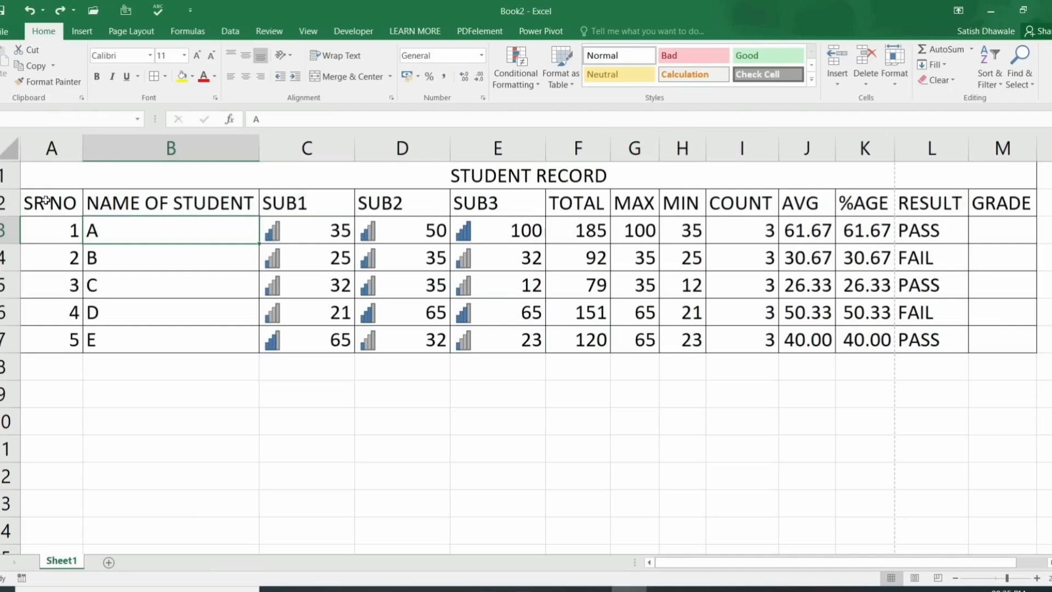
left_click_drag(46, 200, 735, 336)
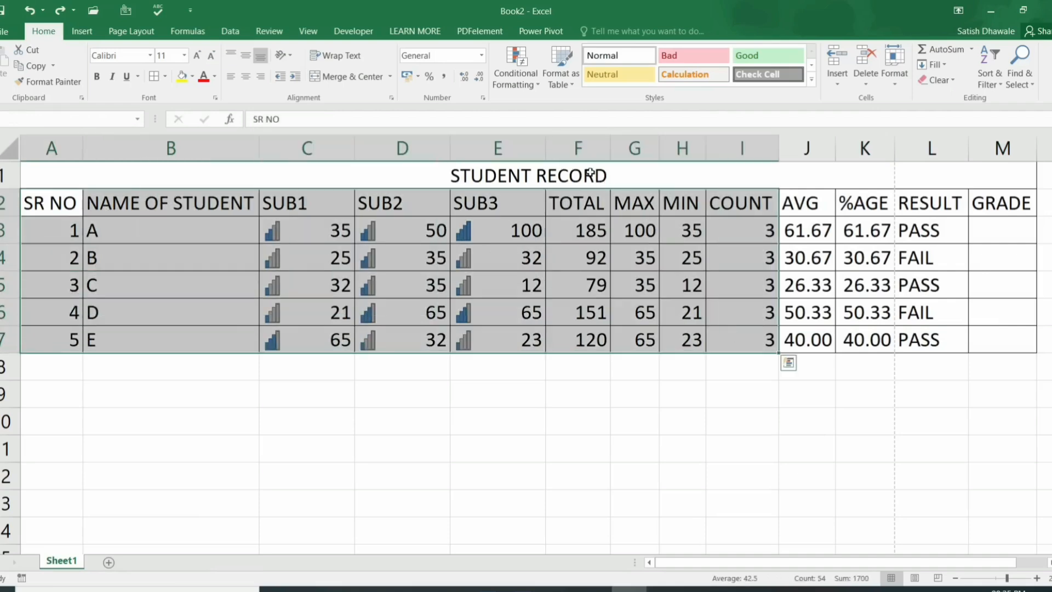
left_click_drag(66, 200, 977, 332)
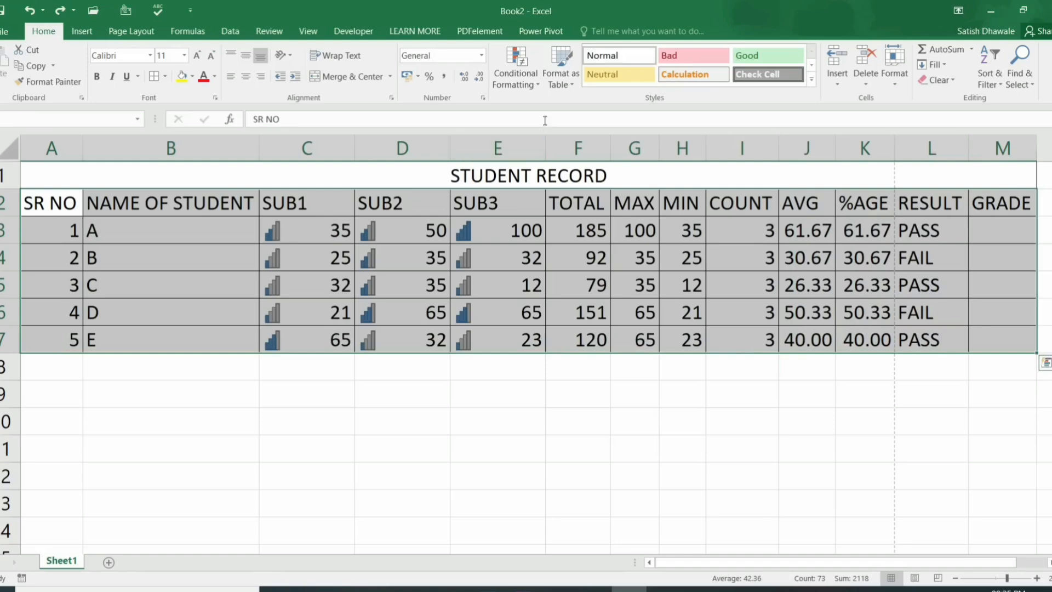
left_click(570, 84)
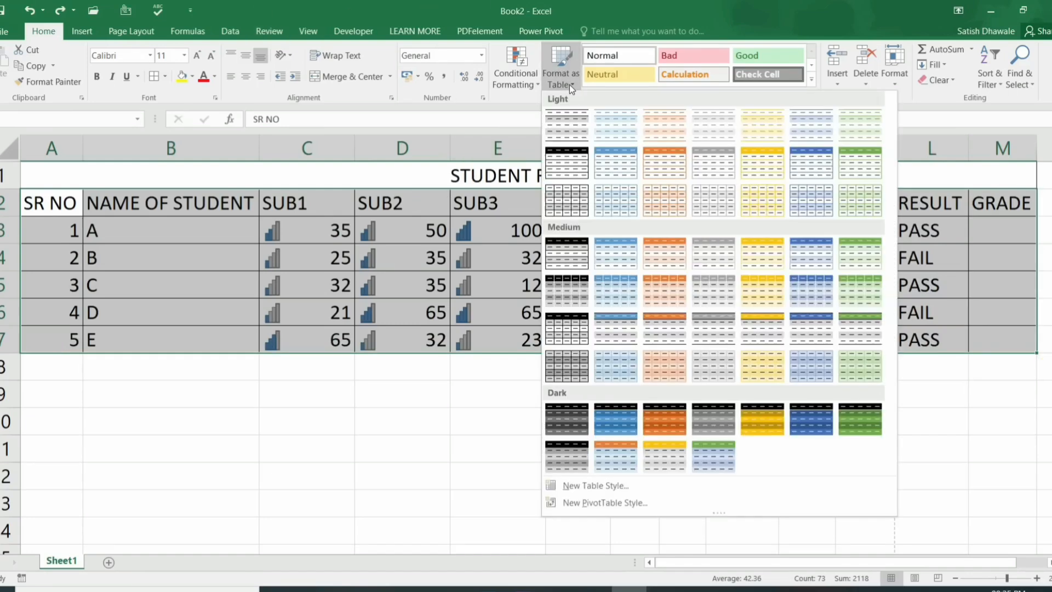
left_click(570, 85)
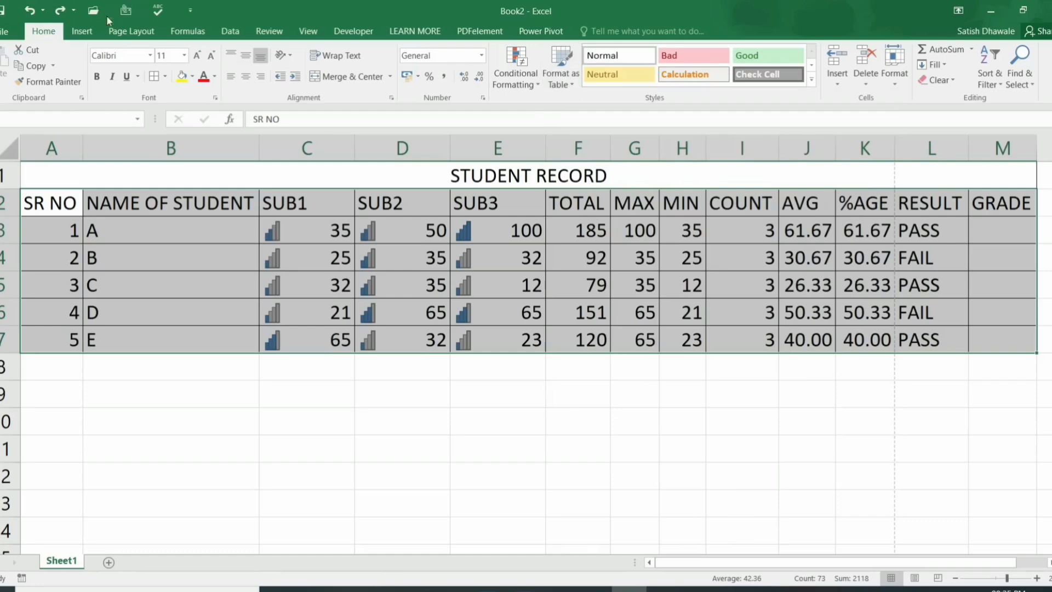
left_click(82, 31)
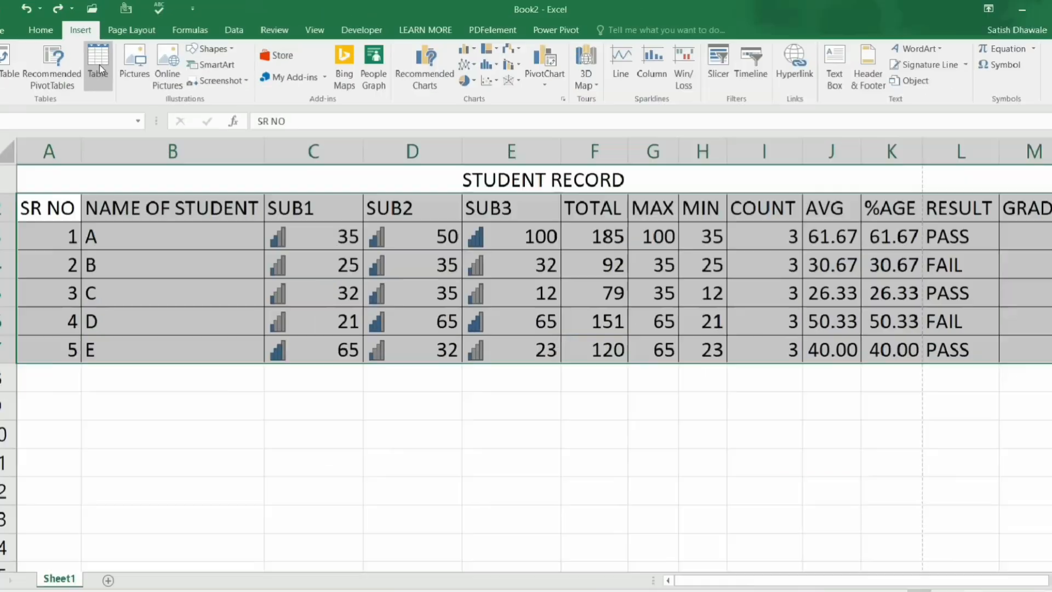
left_click(53, 36)
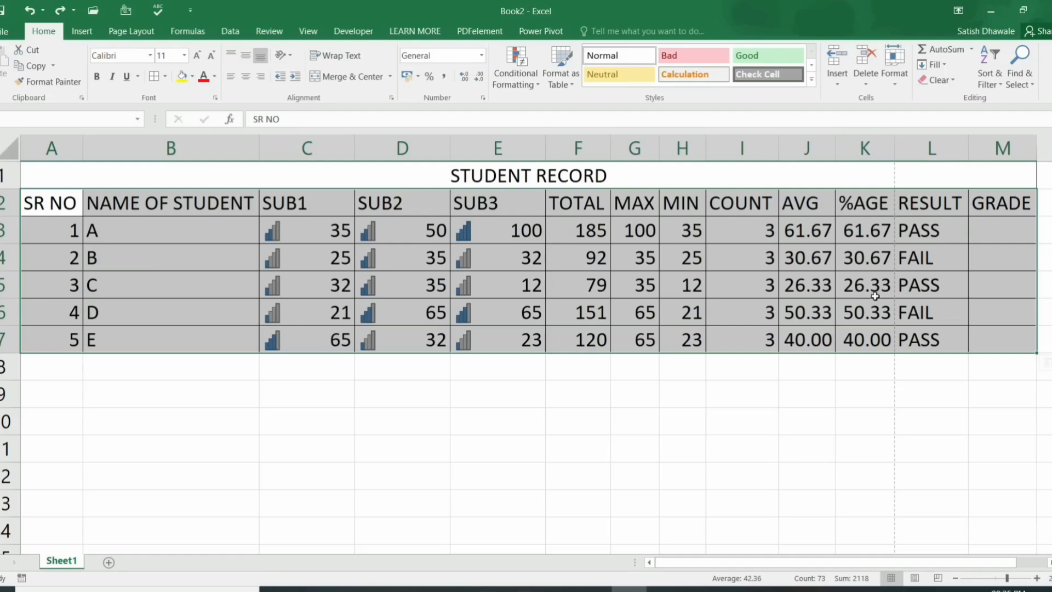
Step: Choose a Medium blue table style and re-pick the range $A$2:$M$7 with headers
left_click(569, 80)
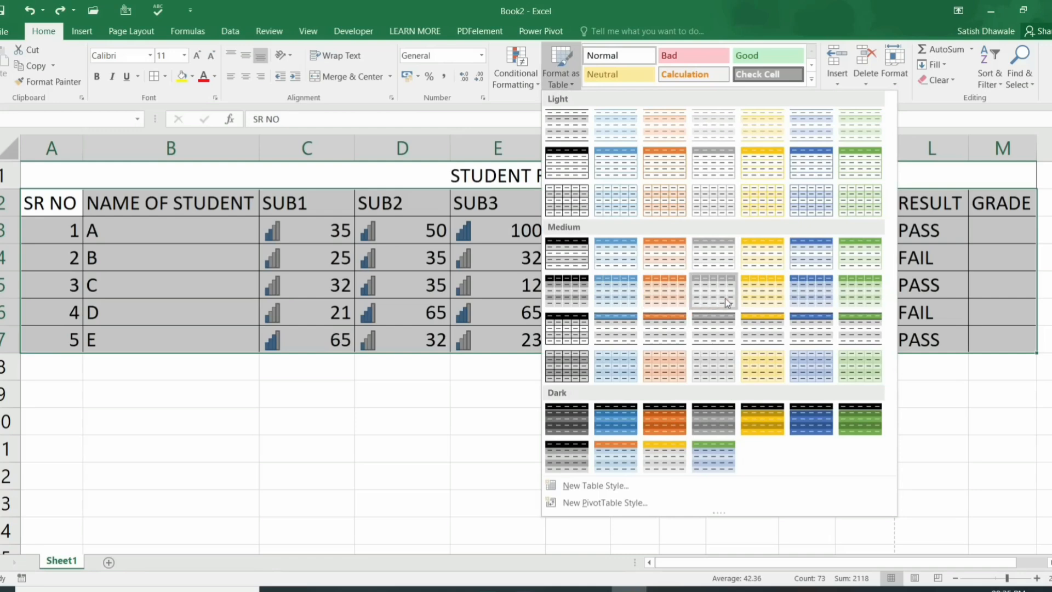
left_click(807, 296)
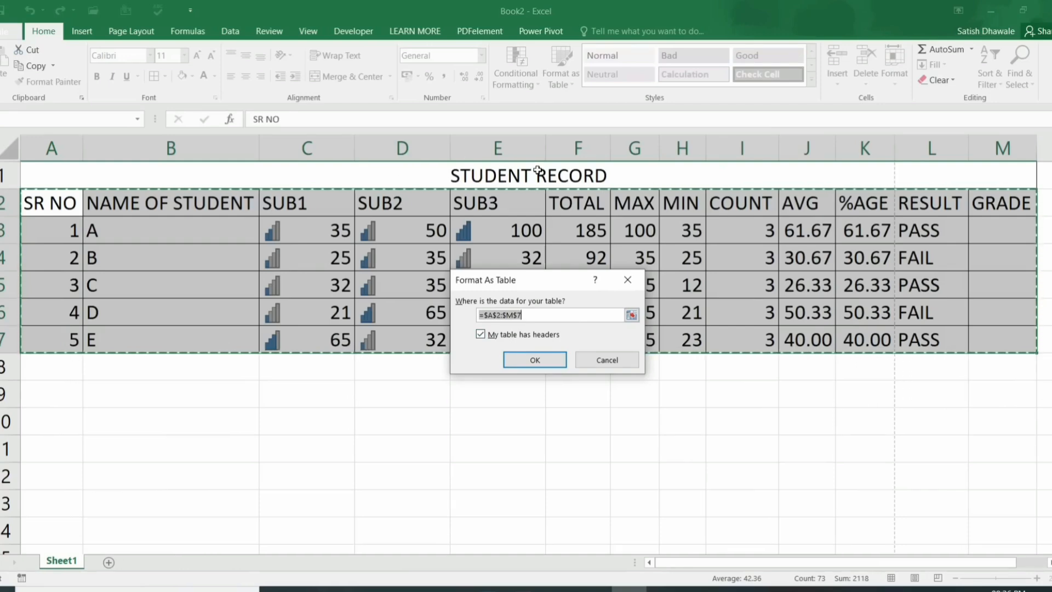
left_click(548, 364)
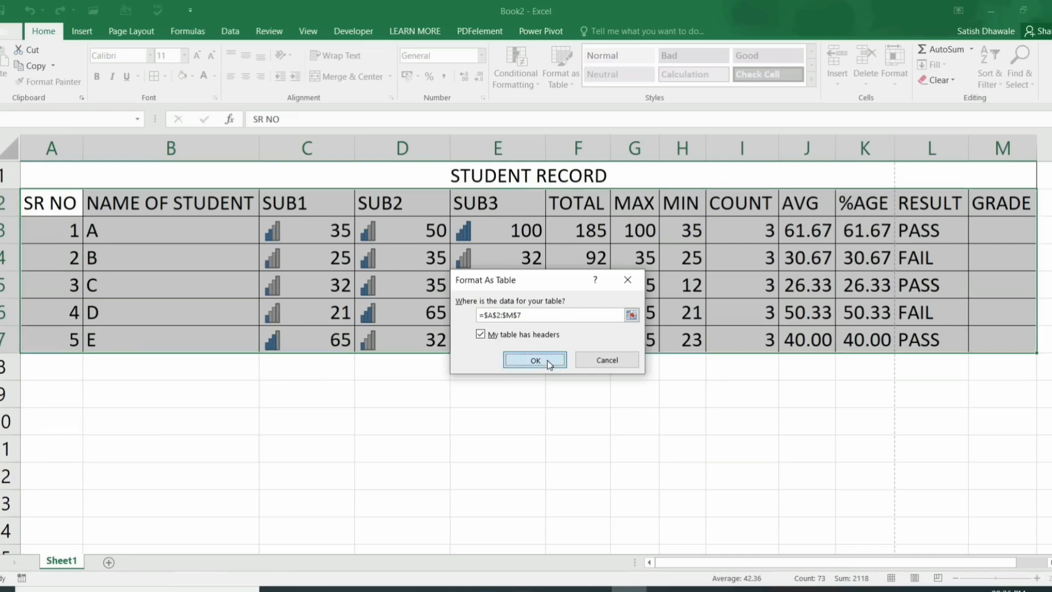
left_click(540, 316)
left_click_drag(83, 200, 1008, 345)
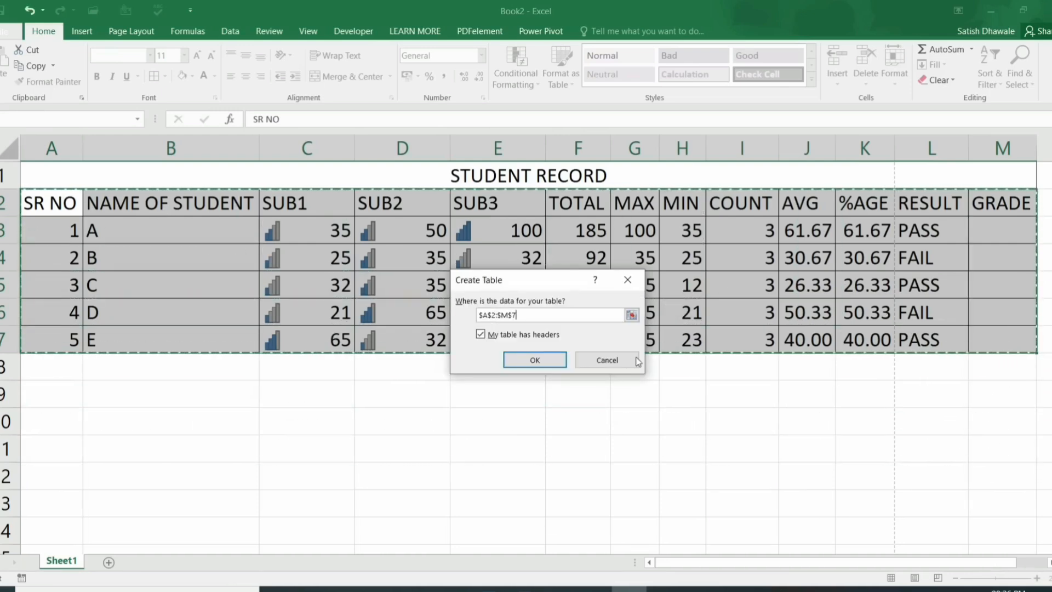
Step: Create the table with headers and check the NAME OF STUDENT and SUB1 filter lists
left_click(547, 359)
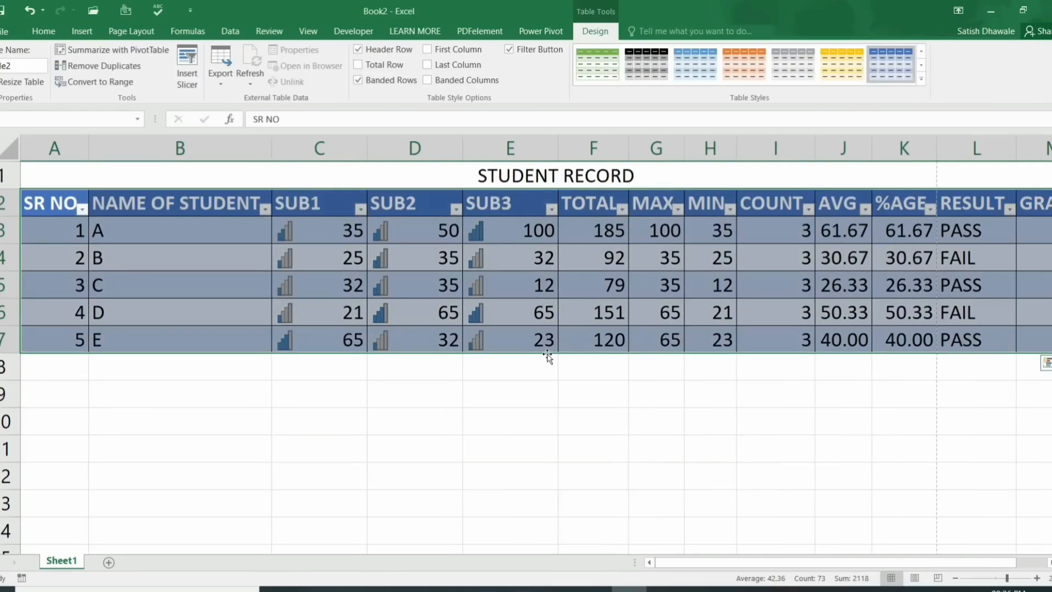
left_click(593, 262)
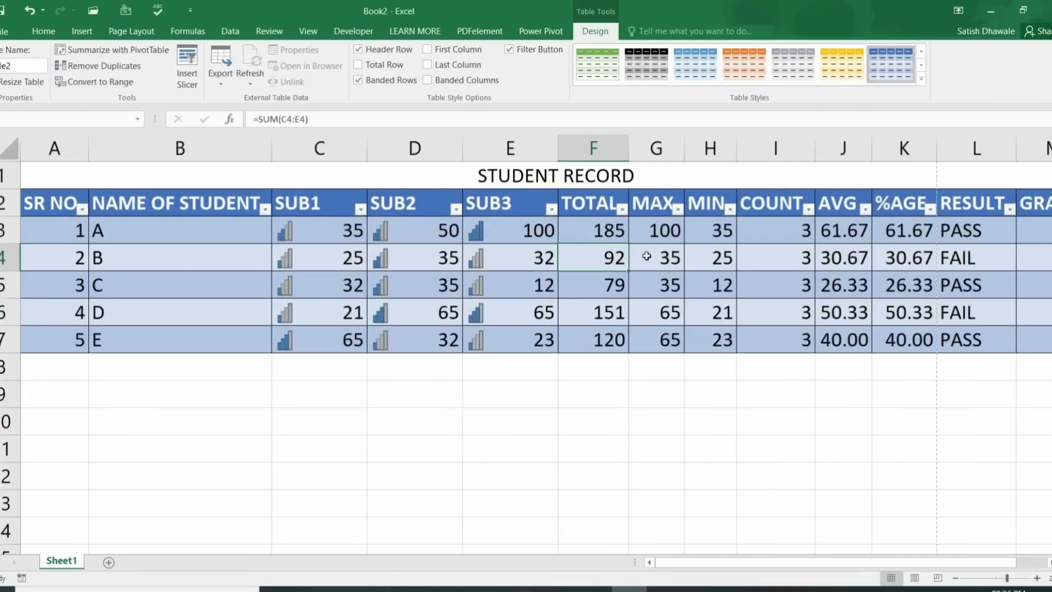
left_click(57, 205)
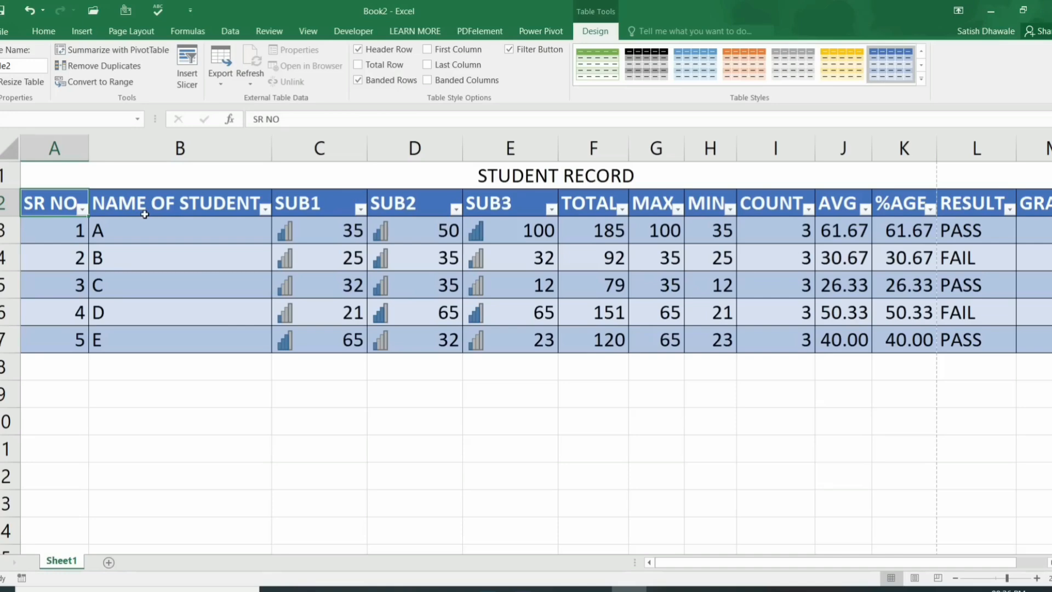
left_click(265, 209)
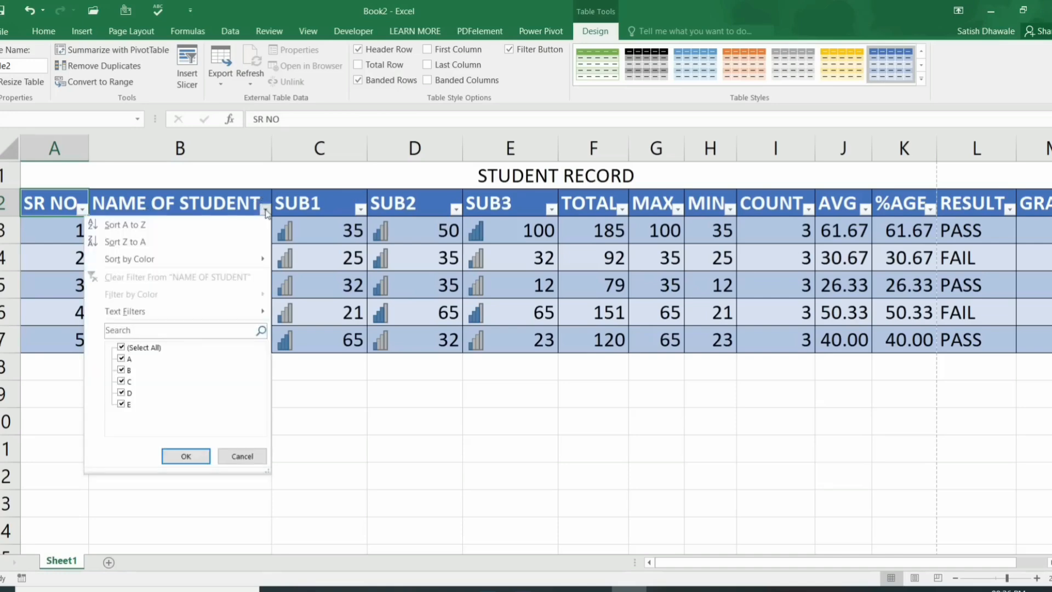
left_click(265, 211)
left_click(317, 208)
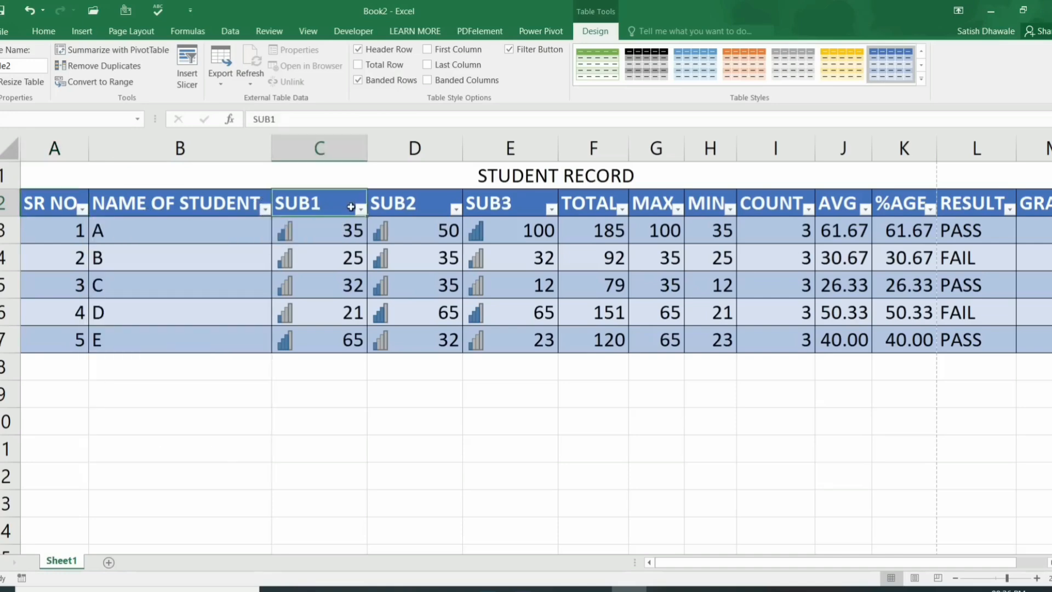
left_click(360, 211)
left_click(359, 211)
left_click_drag(1008, 562, 1037, 562)
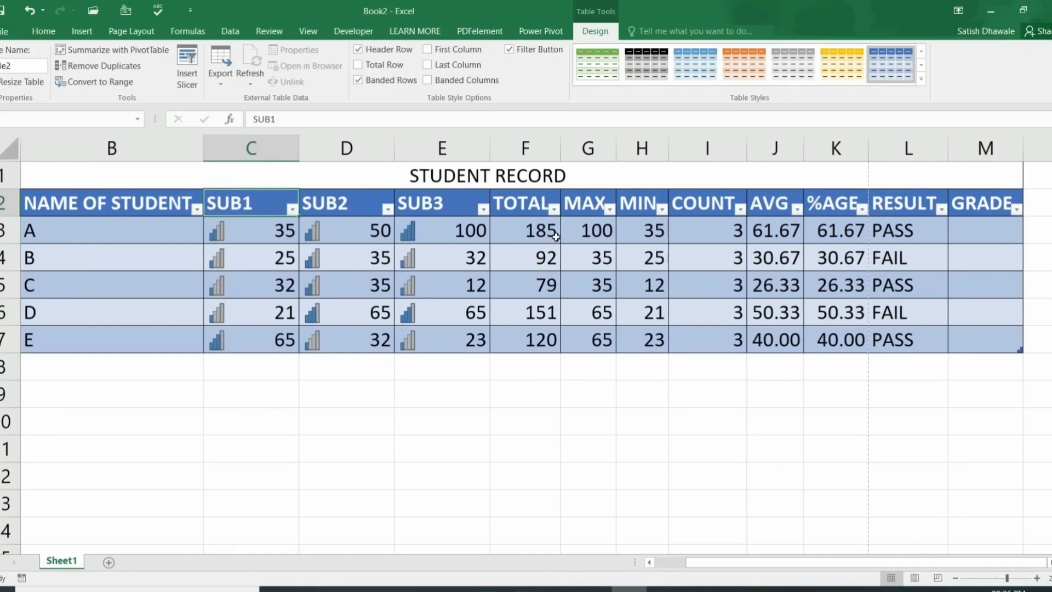
Step: Clear TOTAL and refill it with AutoSum =SUM(Table2[@[SUB1]:[SUB3]]), giving 185, 92, 79, 151, 120
left_click(538, 226)
left_click(537, 364, "shift")
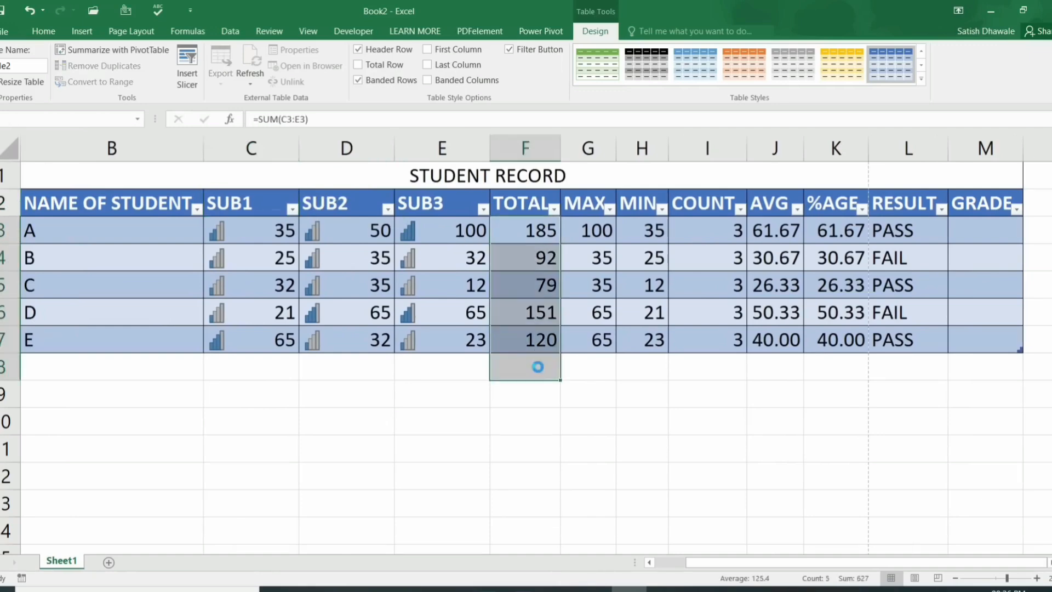
key("Delete")
left_click(537, 229)
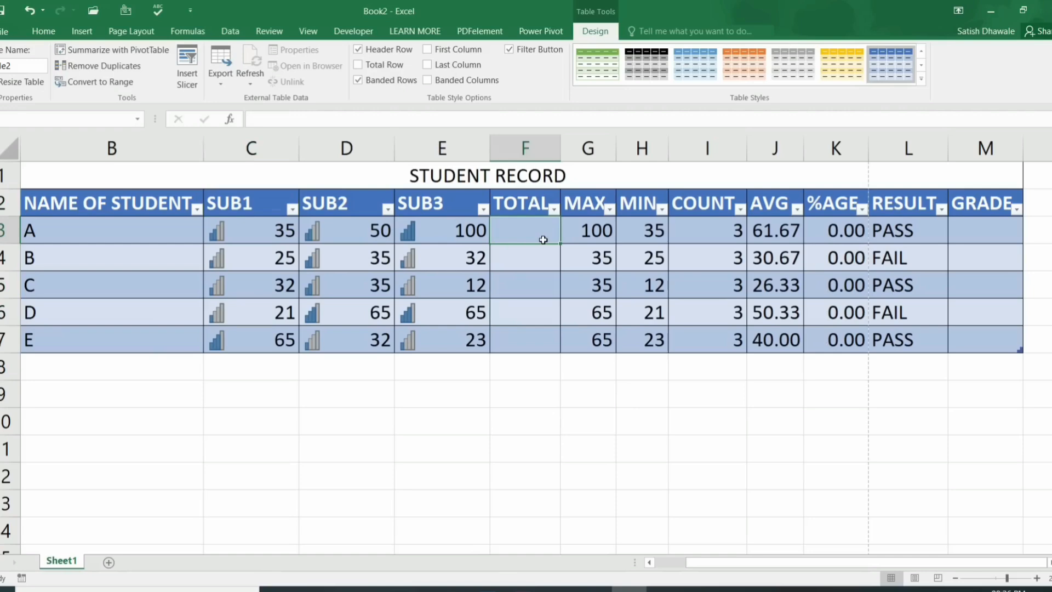
key("alt+equal")
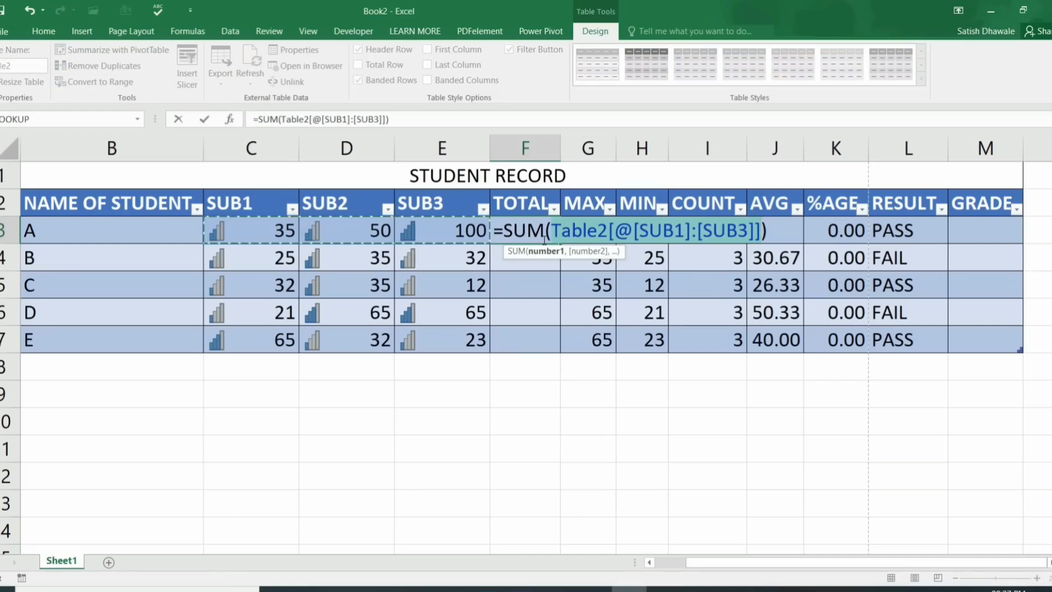
key("Return")
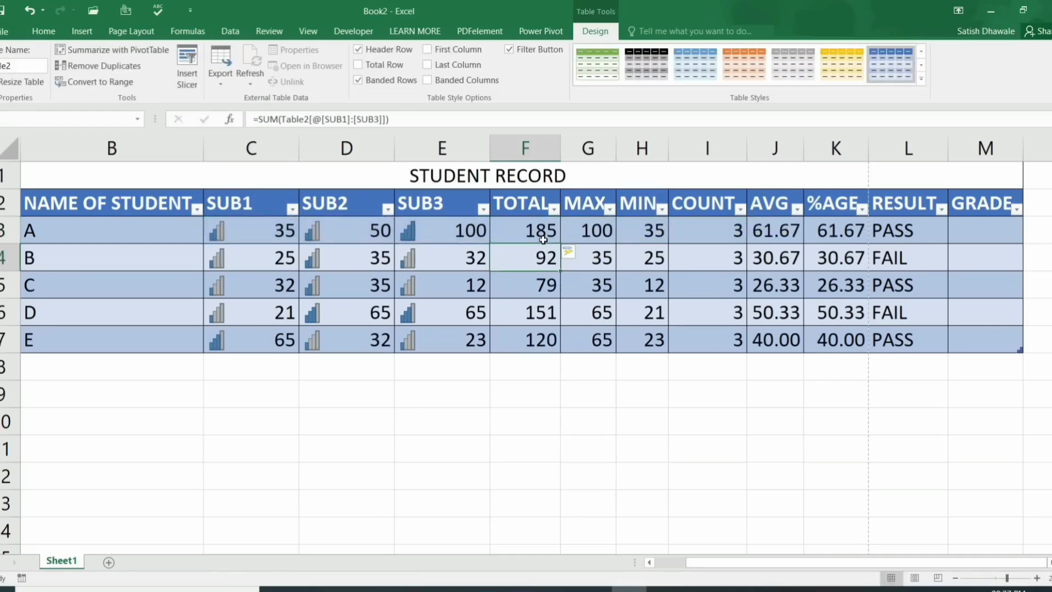
left_click_drag(543, 236, 542, 336)
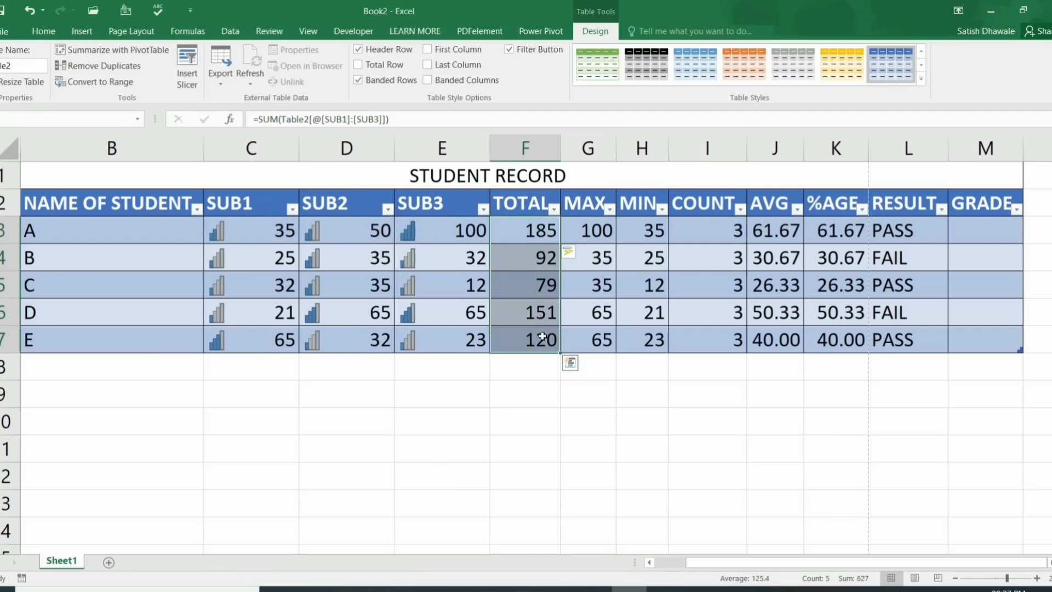
left_click_drag(530, 361, 56, 360)
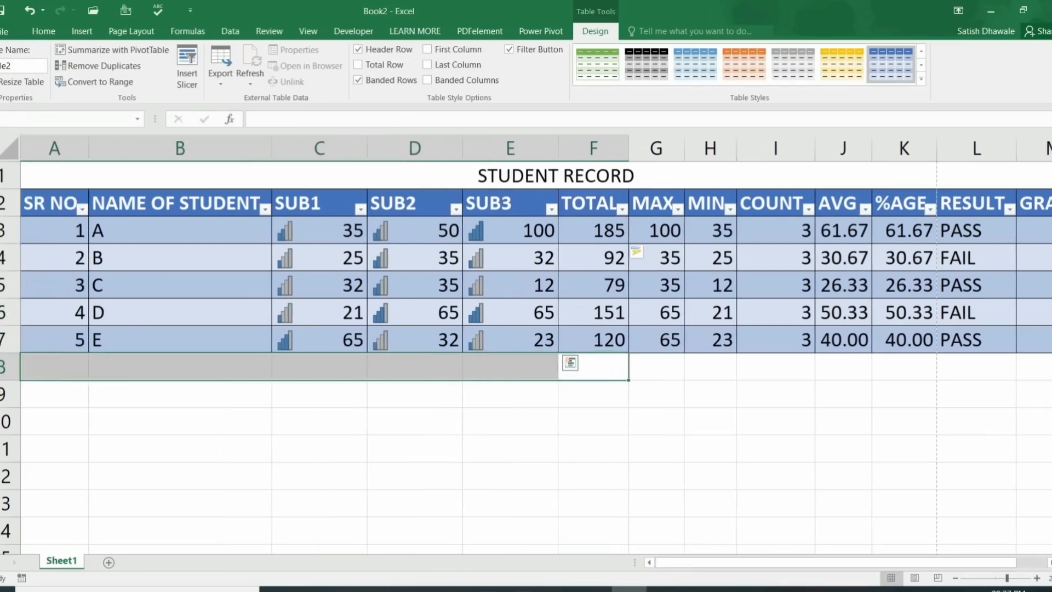
Step: Enter serial number 6 in row 8 to extend the table and widen the AVG column
left_click(56, 360)
type("6")
key("ctrl+Return")
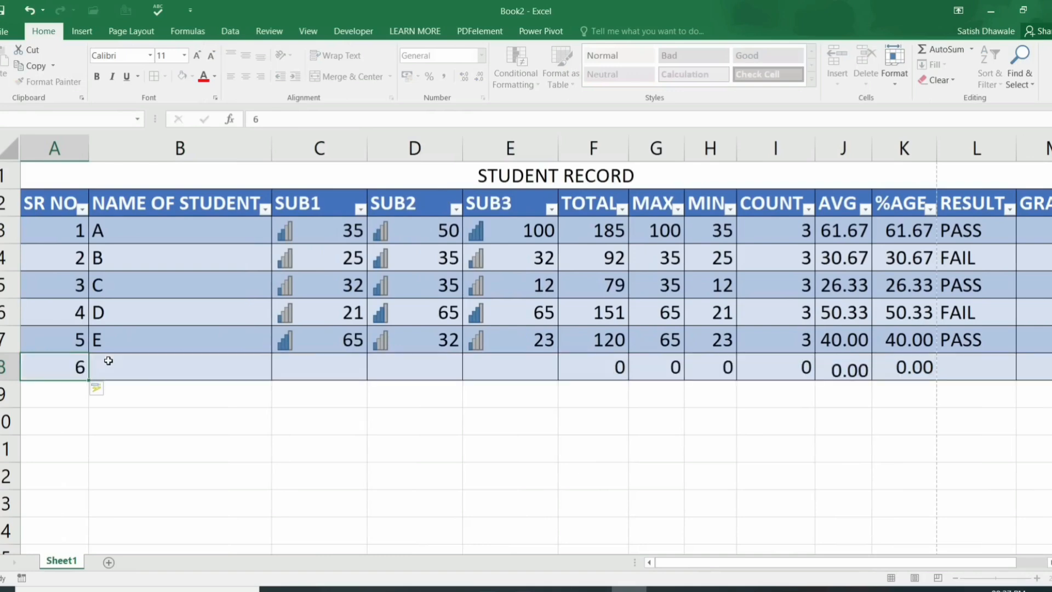
left_click(108, 361)
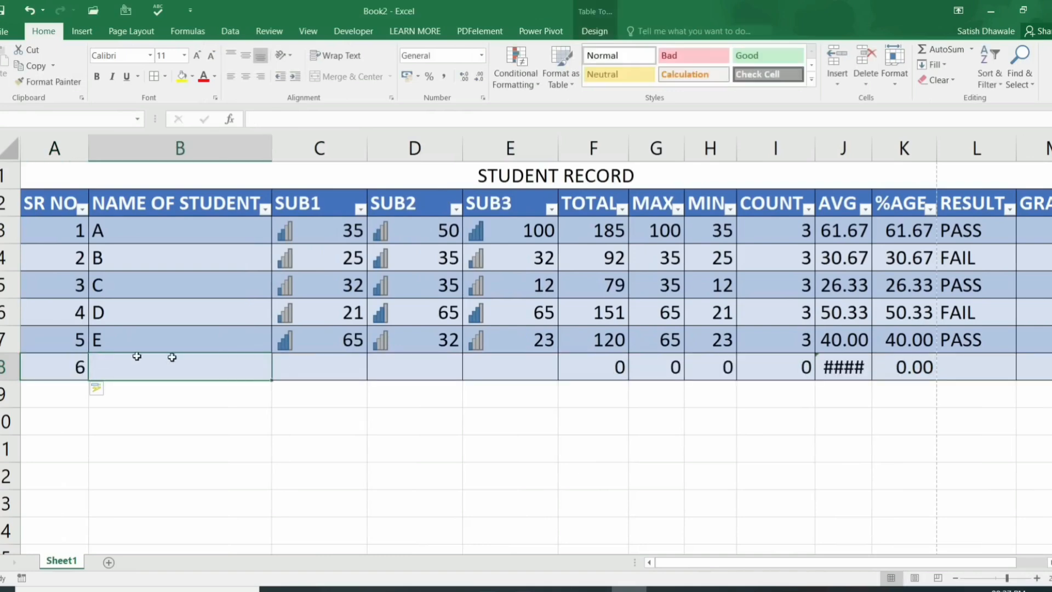
left_click_drag(873, 151, 890, 150)
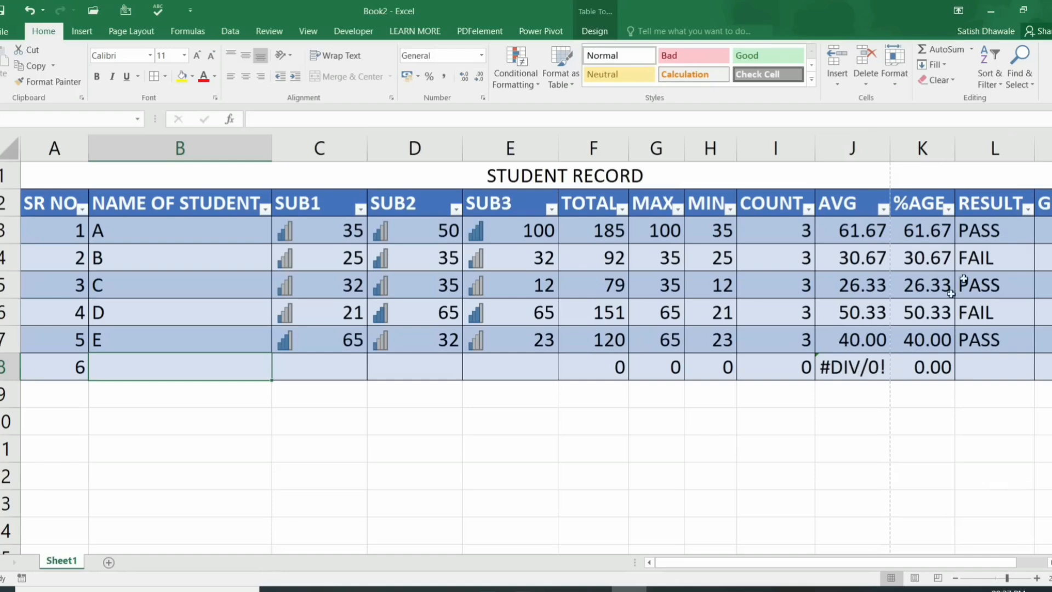
Step: Enter marks 45, 65, 98 and the name F for the sixth student
left_click(355, 369)
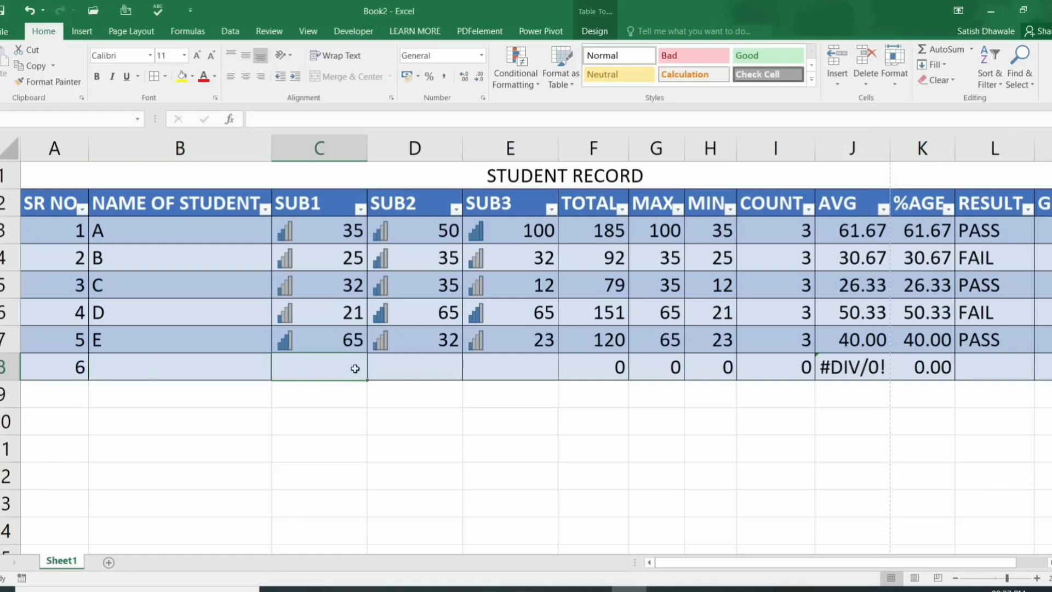
type("45")
key("Tab")
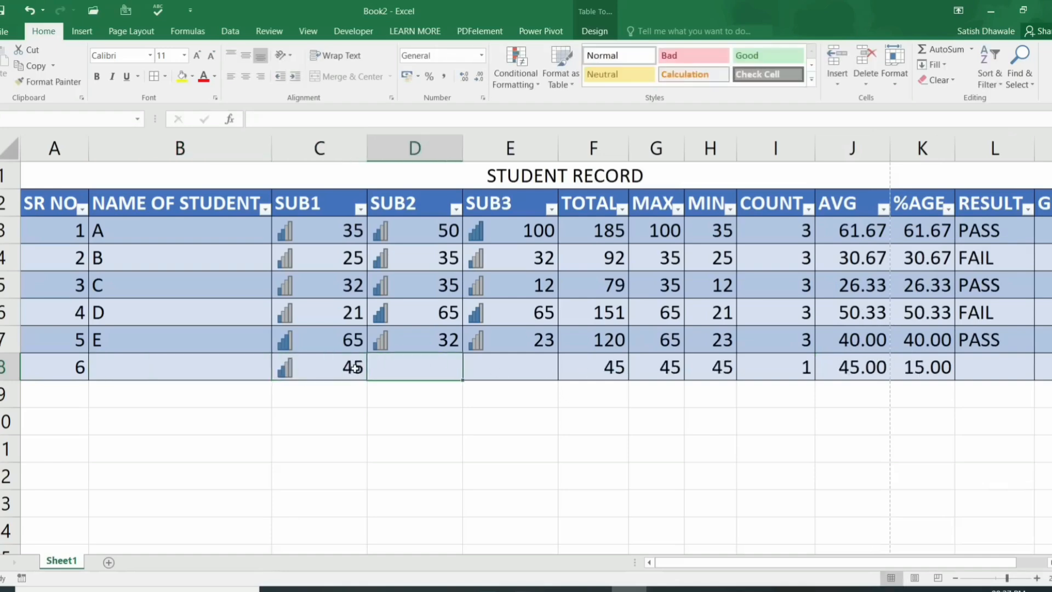
type("45")
key("BackSpace")
key("BackSpace")
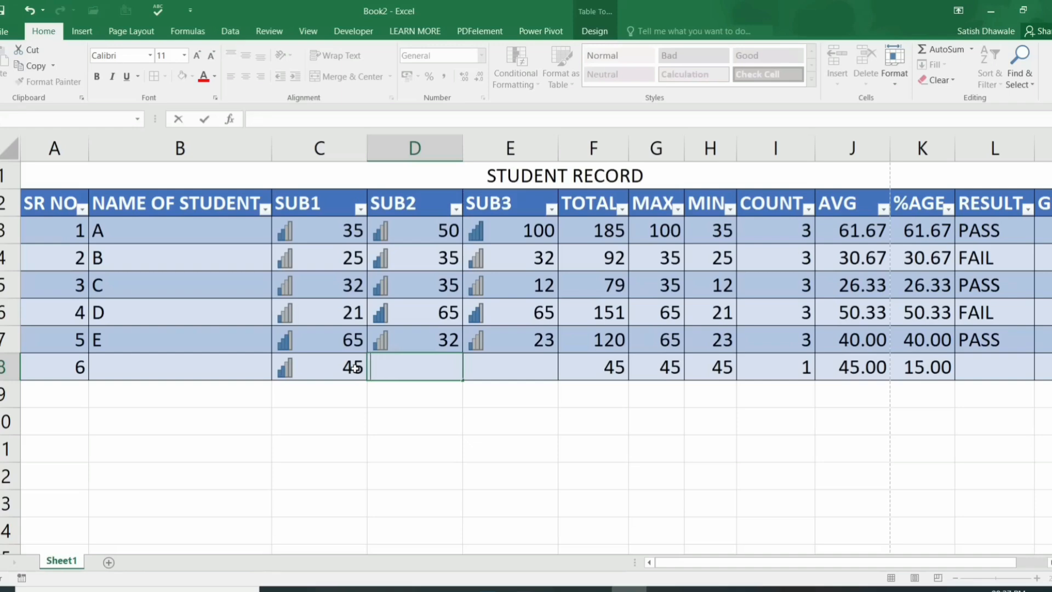
type("65")
key("Tab")
type("98")
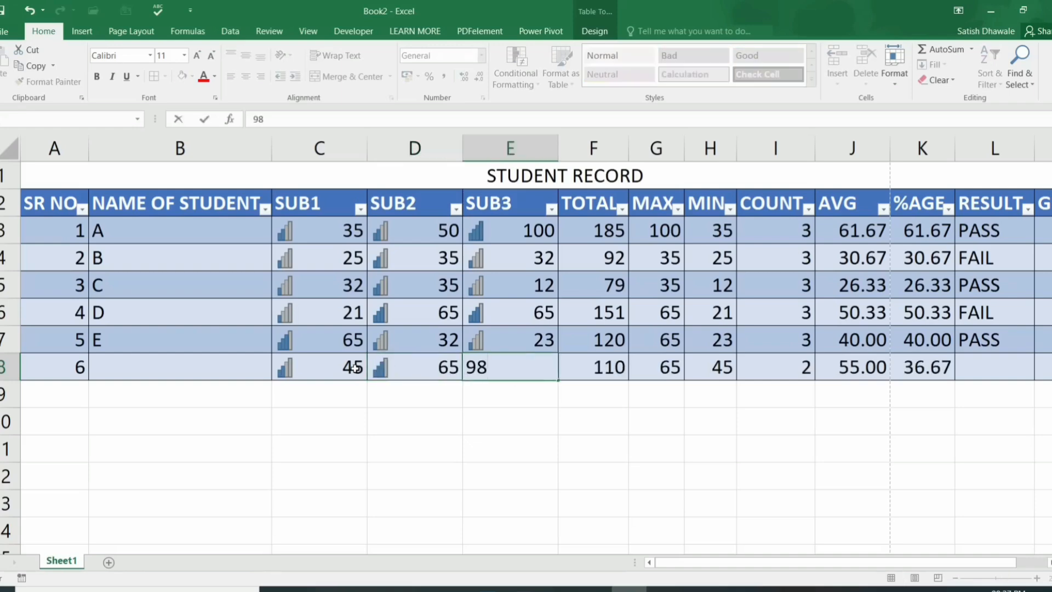
key("Left")
key("Left")
key("Left")
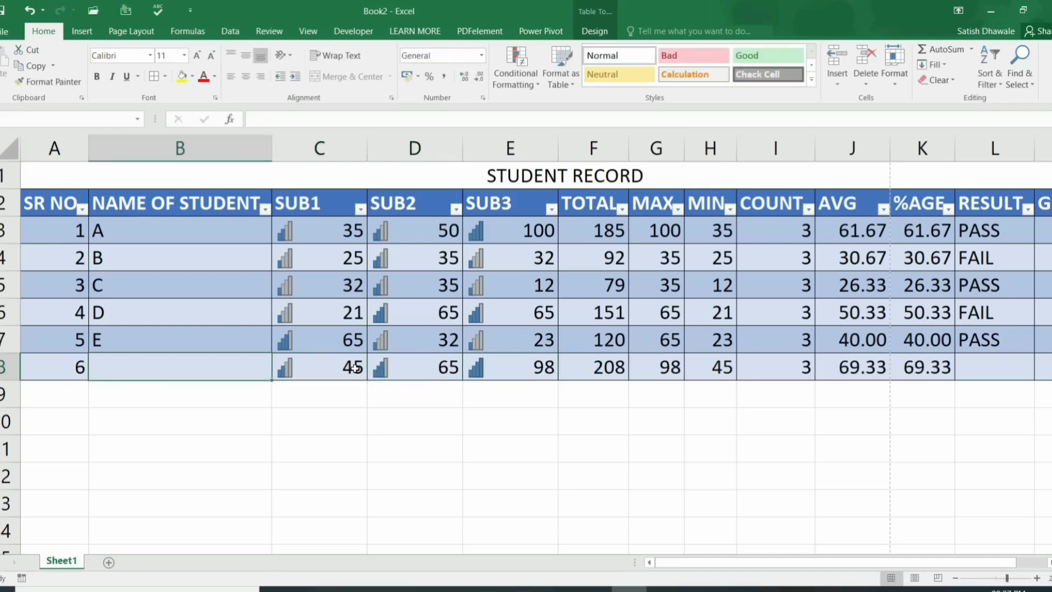
type("F")
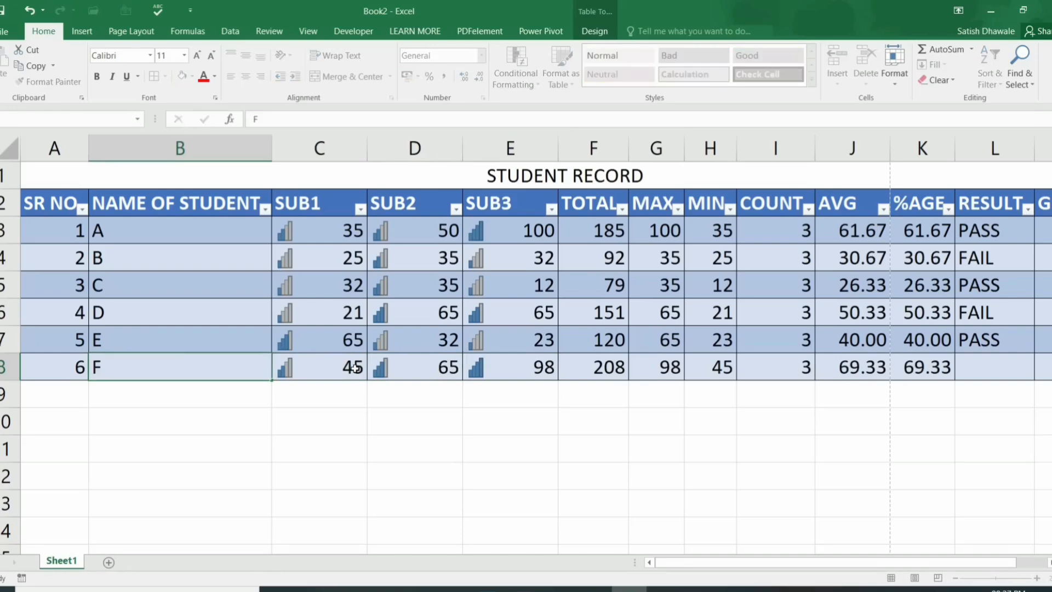
key("Return")
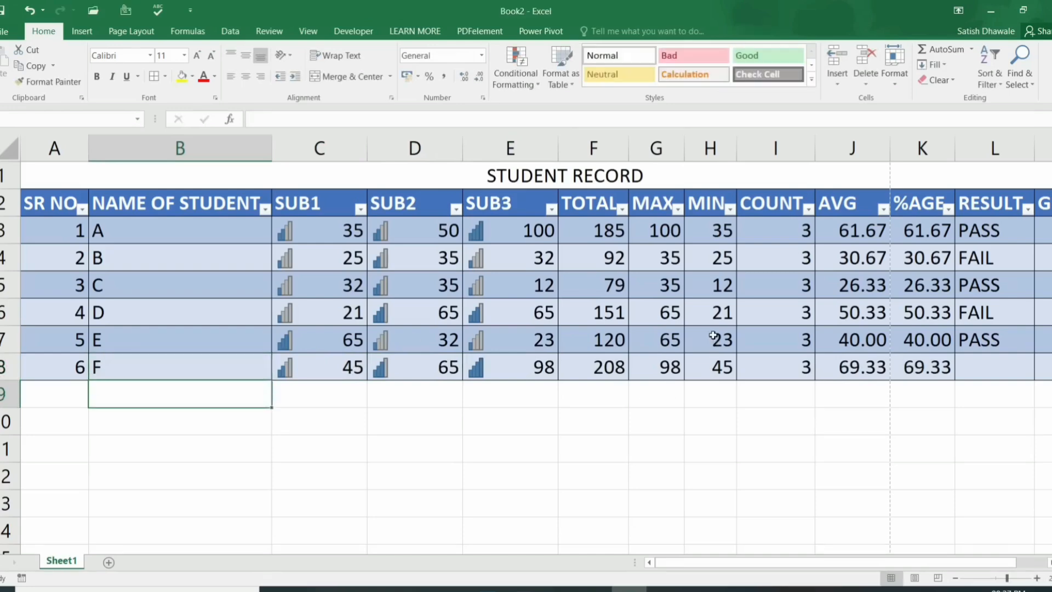
Step: Check the J8 and K8 formulas, then select the table and show its Table Design options
left_click(854, 366)
left_click(913, 366)
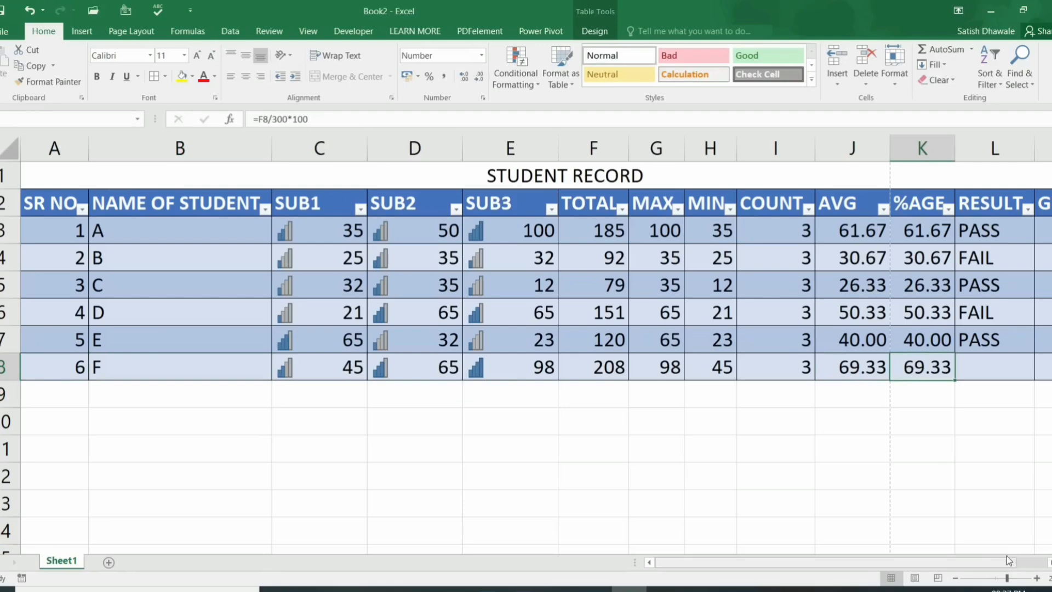
left_click_drag(1005, 557, 1035, 558)
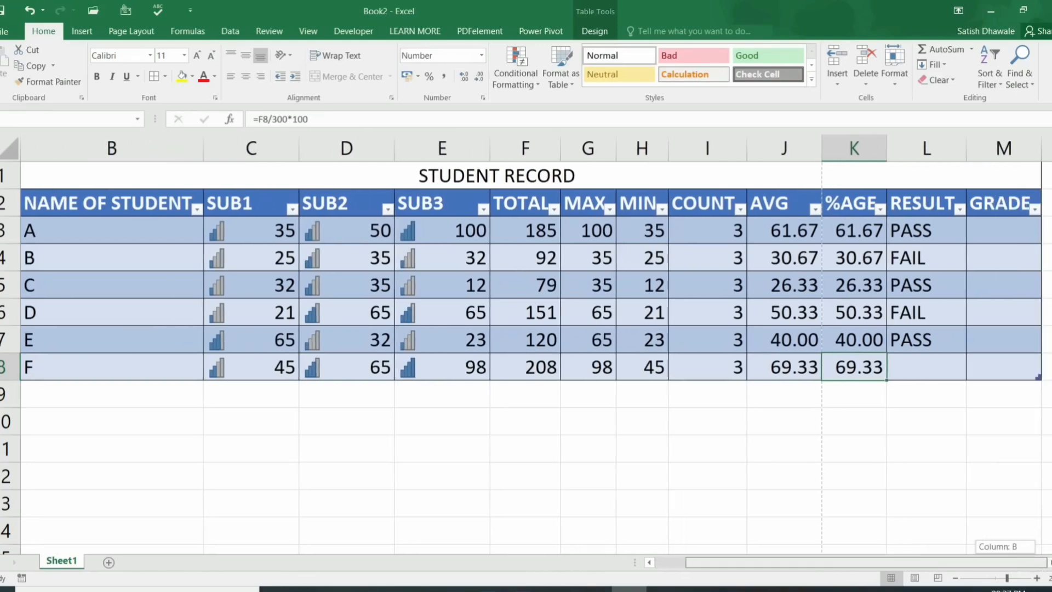
left_click_drag(1004, 203, 11, 368)
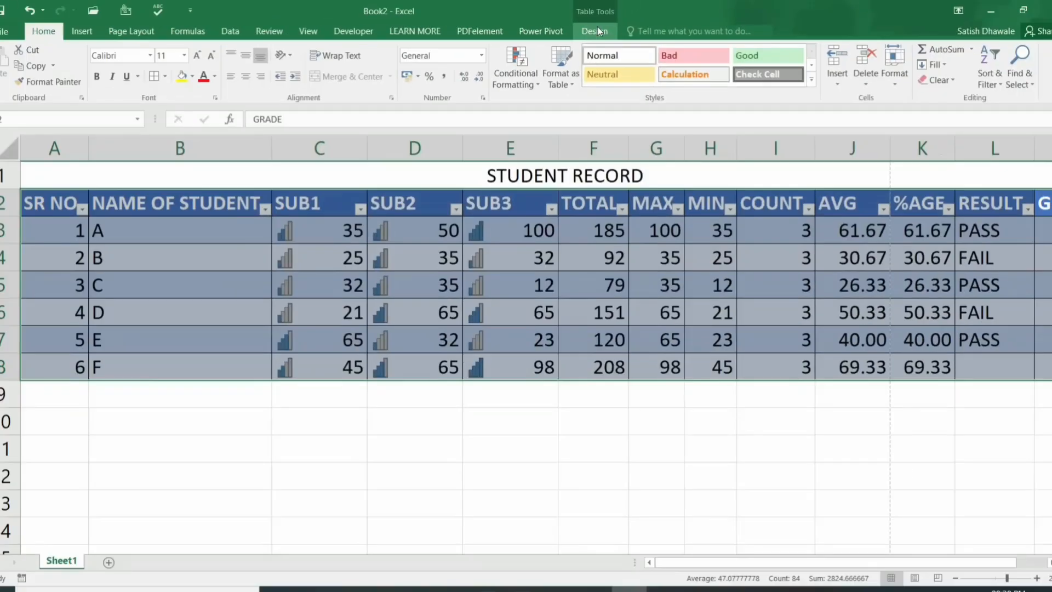
left_click(597, 31)
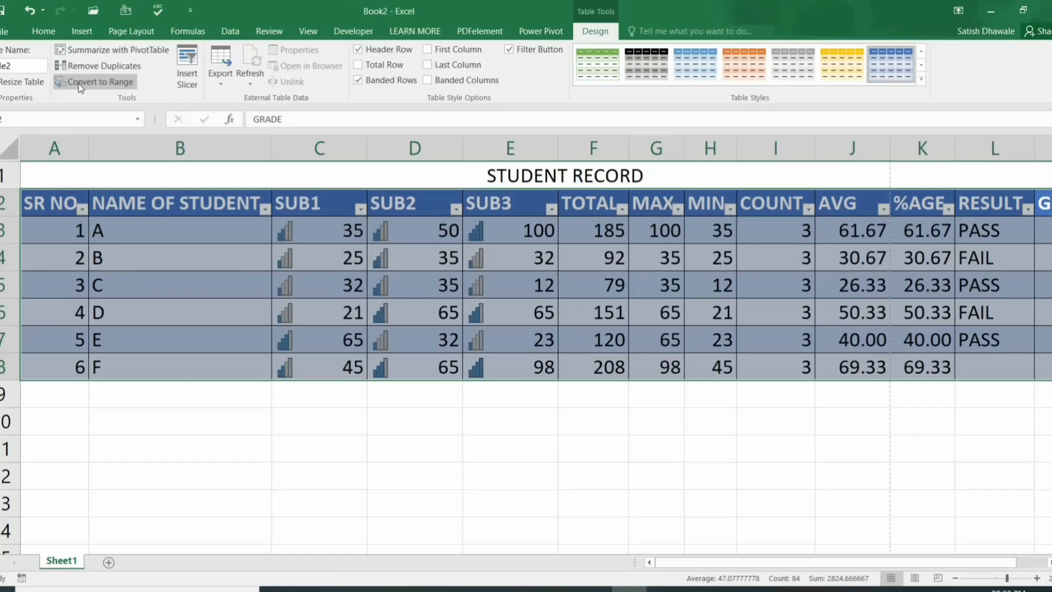
Step: Convert the table back to a normal range and select the record A2:M7 for clearing
left_click(80, 86)
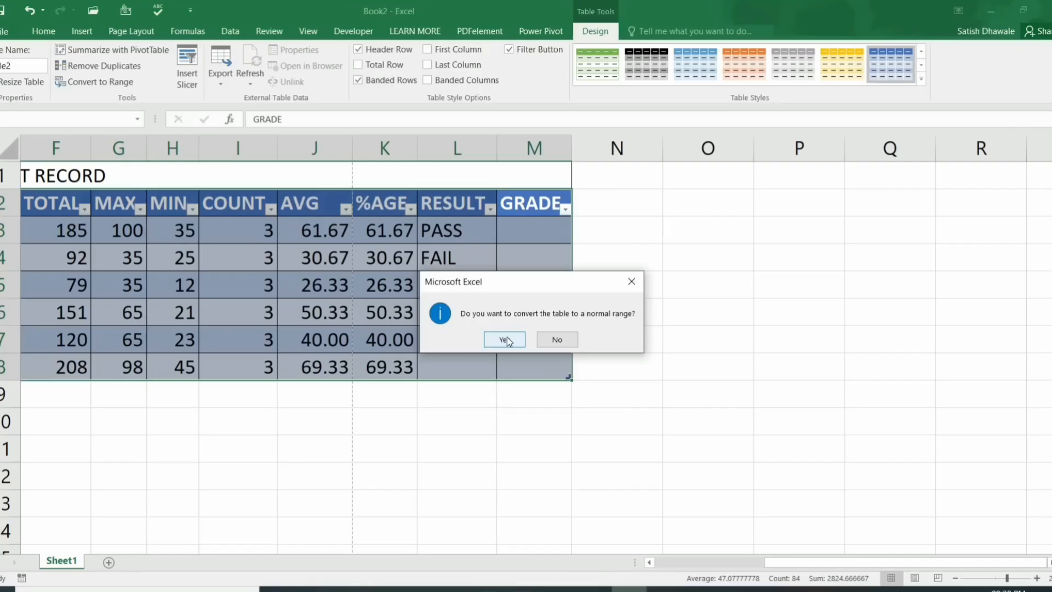
left_click(505, 339)
left_click_drag(536, 347, 11, 284)
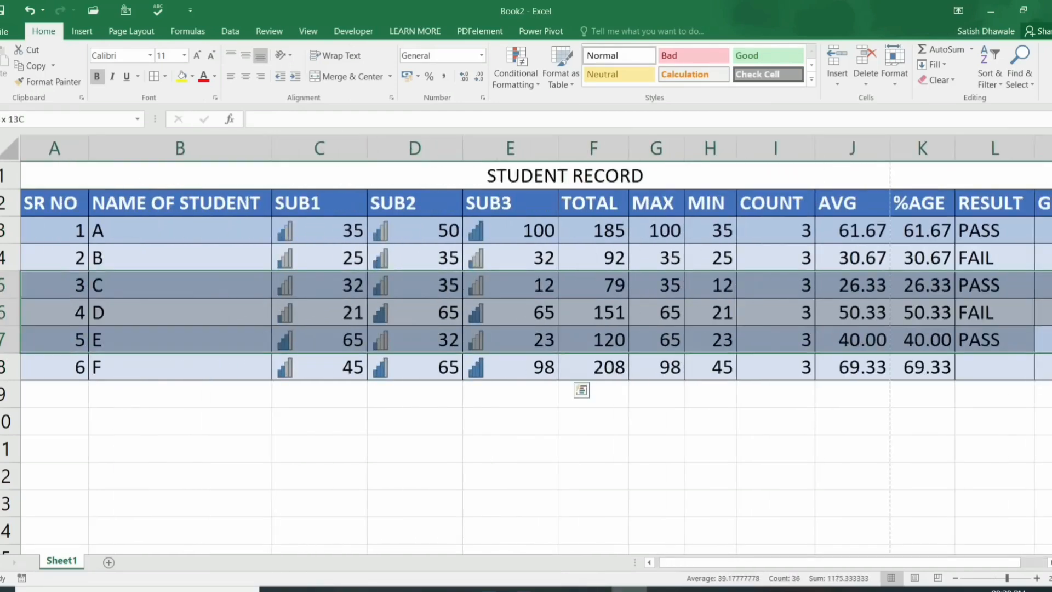
left_click_drag(55, 203, 833, 361)
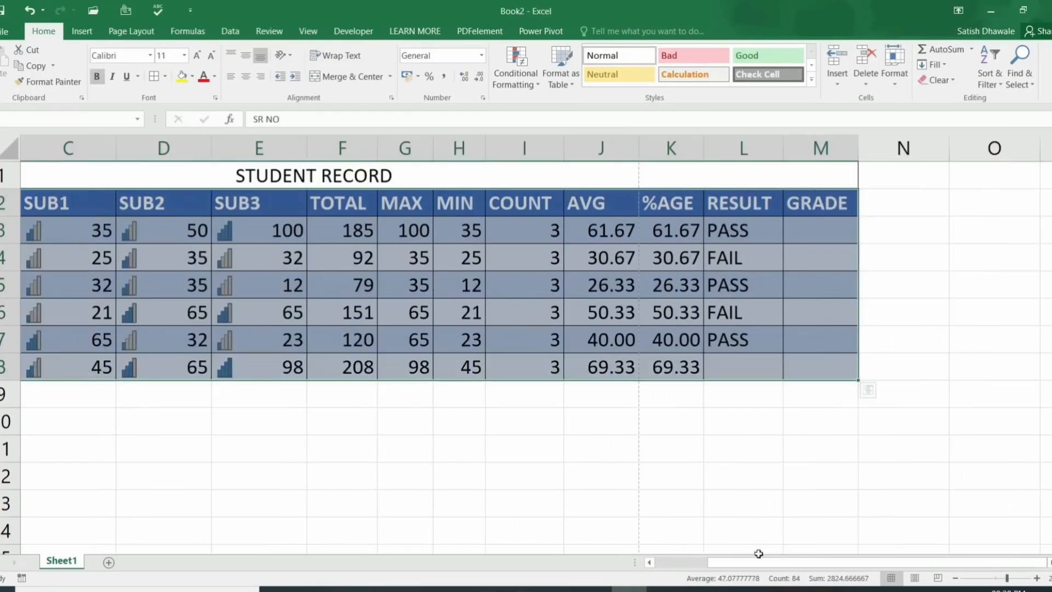
left_click_drag(758, 553, 680, 547)
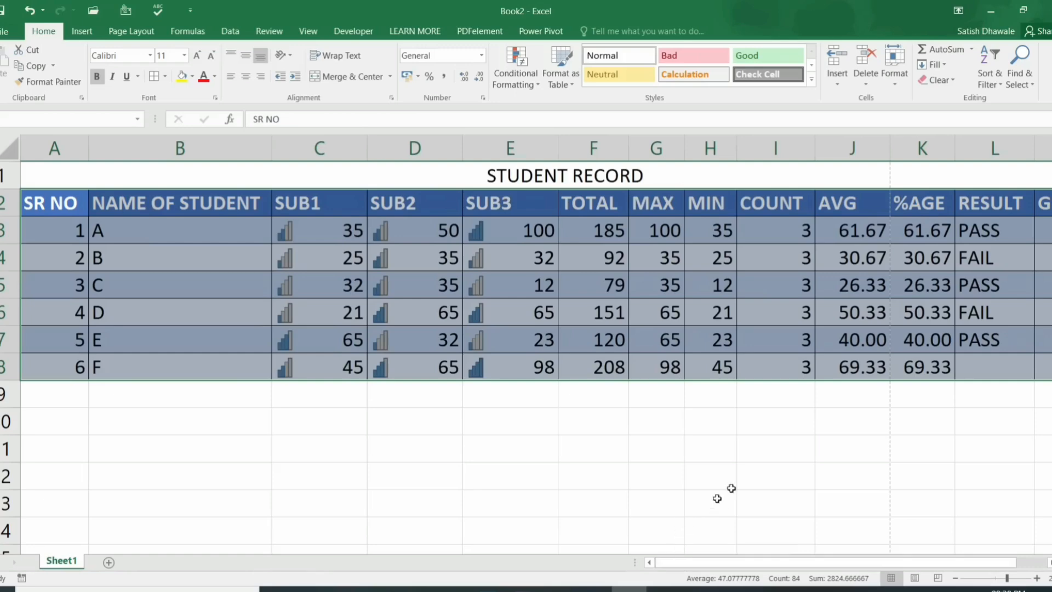
left_click(953, 81)
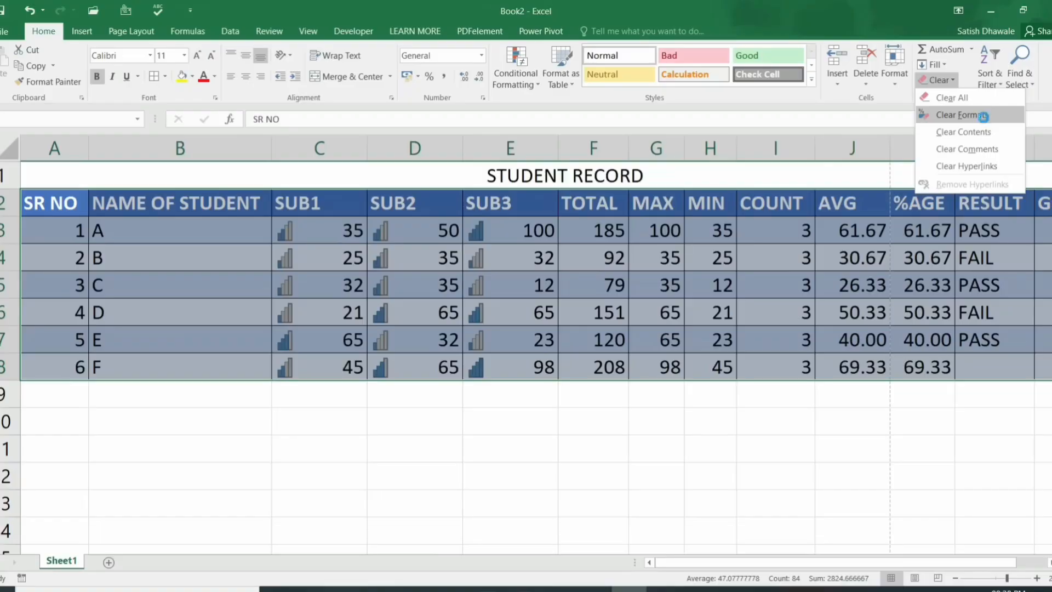
Step: Clear all formats from the record and fill the RESULT formula from L7 down to L8, giving PASS
left_click(984, 117)
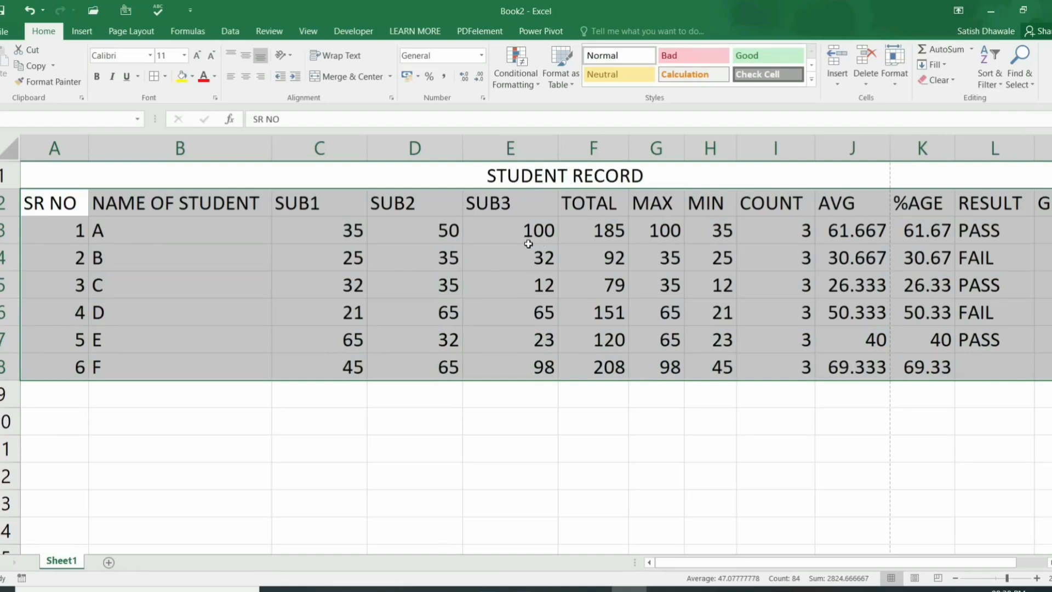
left_click(71, 203)
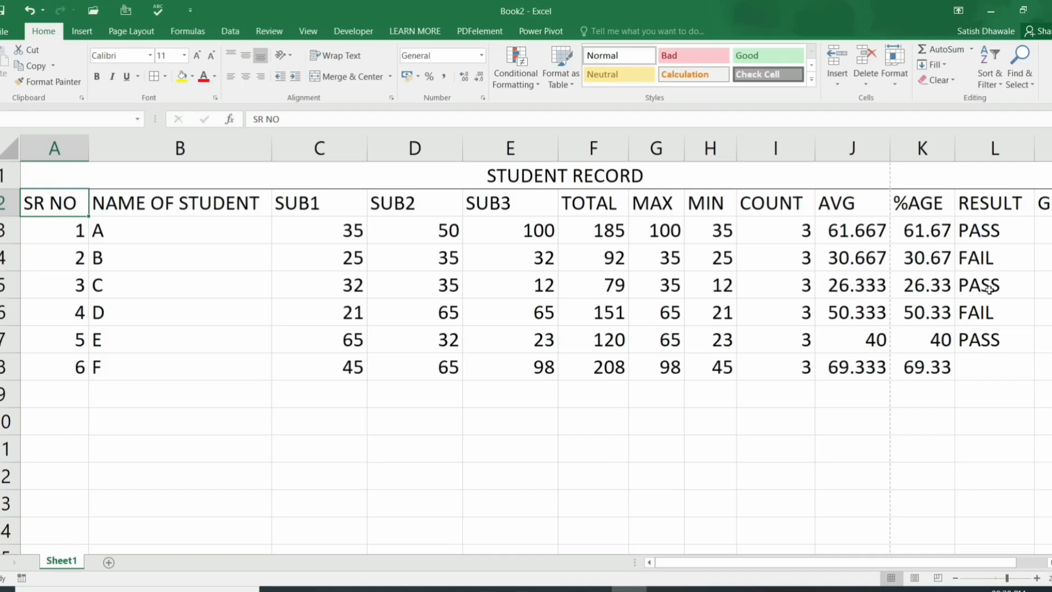
left_click_drag(972, 236, 984, 346)
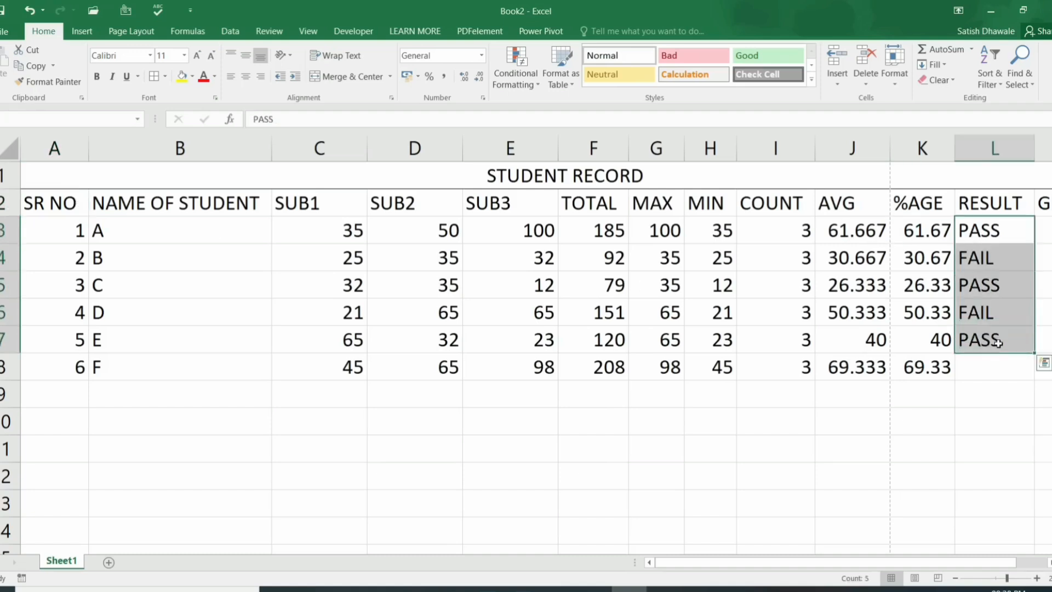
left_click(1029, 349)
left_click_drag(1032, 371, 1032, 372)
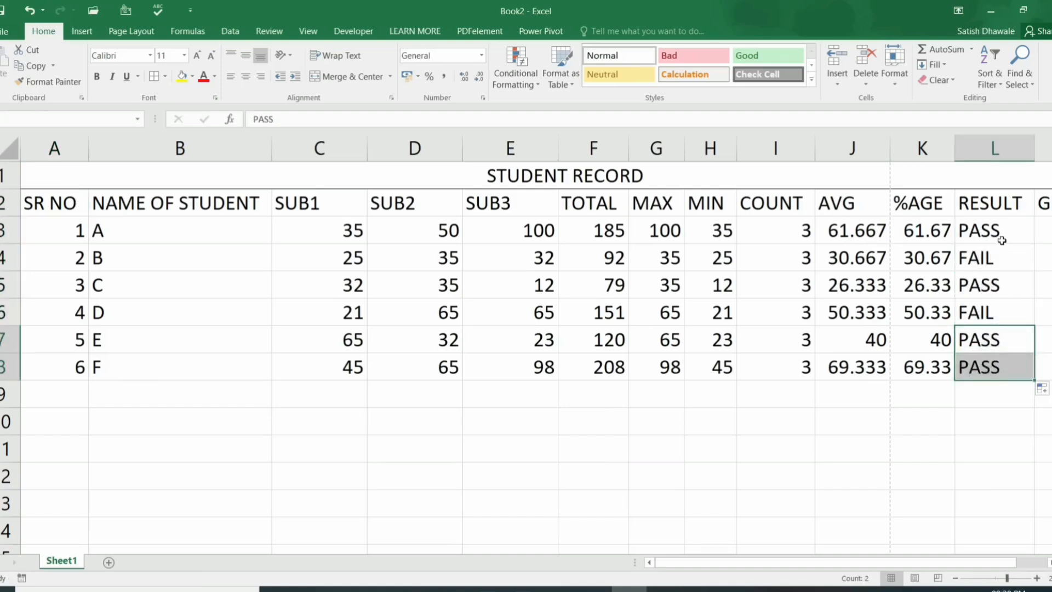
left_click_drag(1000, 227, 994, 363)
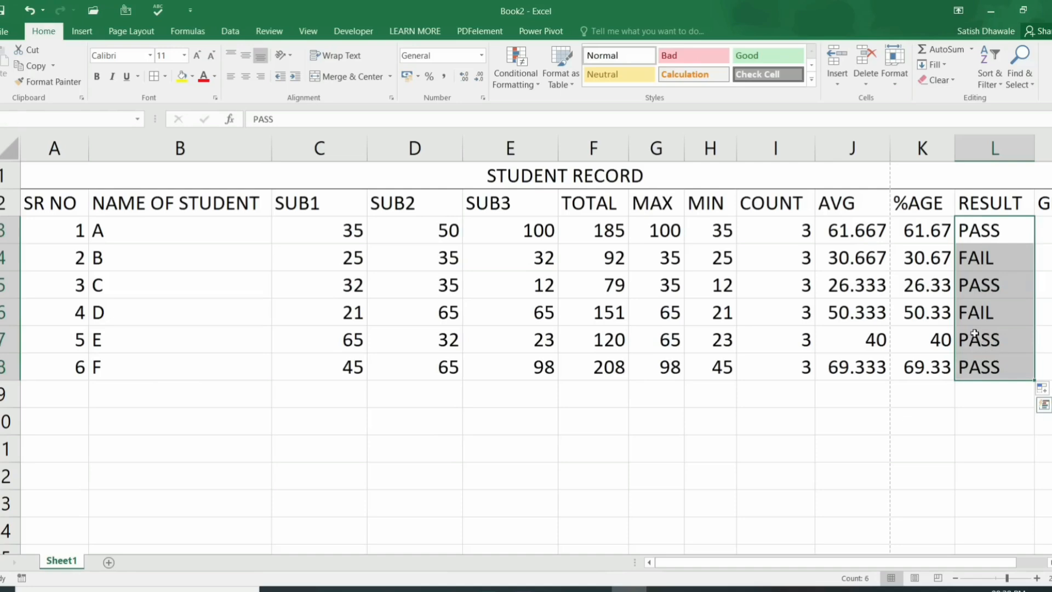
Step: Apply All Borders to every cell of the student record, from the title through row 8
left_click(82, 202)
key("ctrl+a")
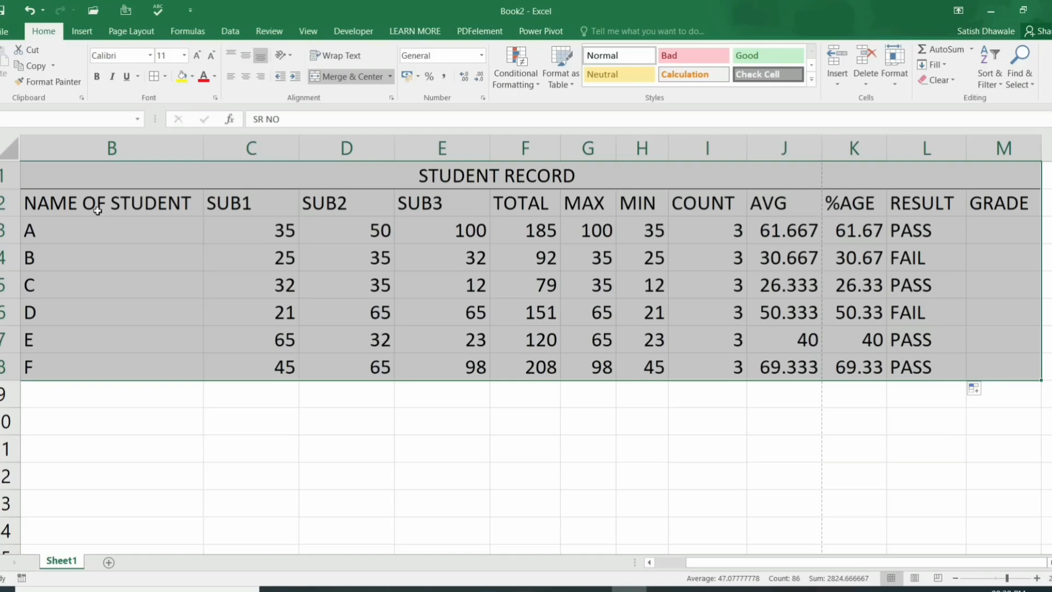
scroll(97, 211, "left", 1)
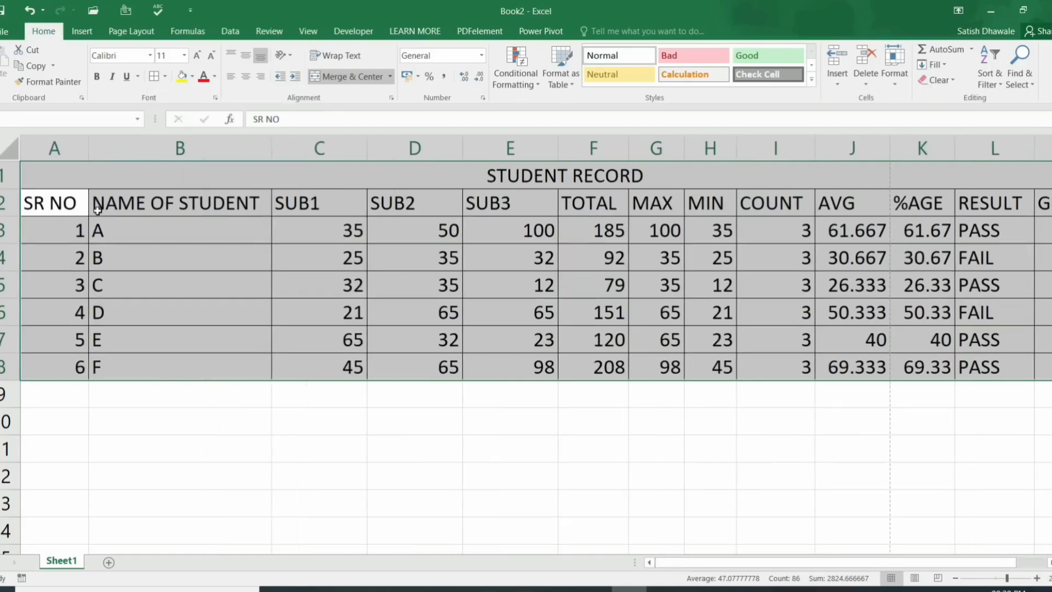
key("ctrl+z")
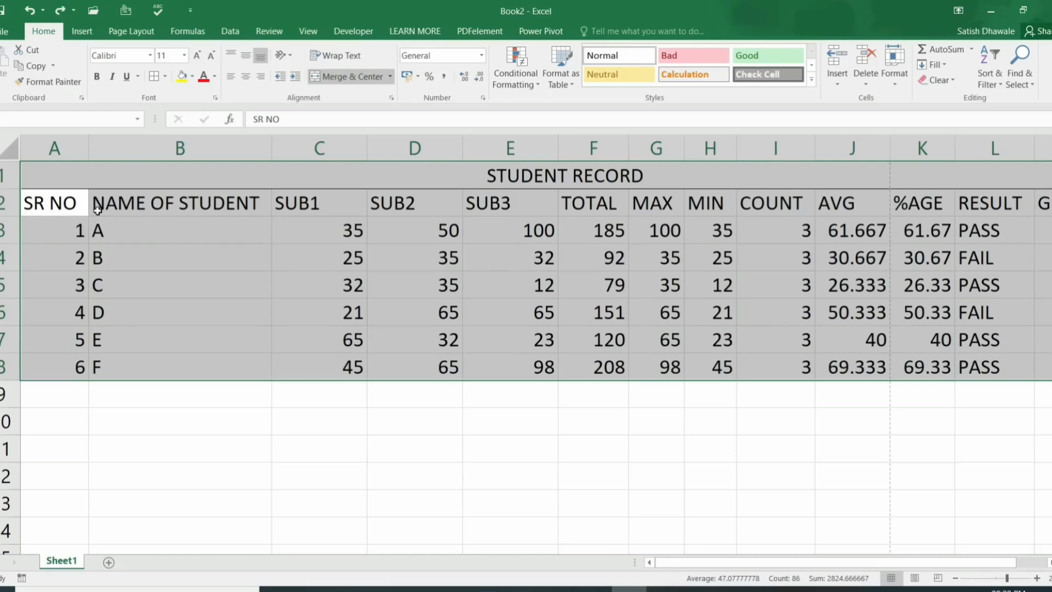
key("alt")
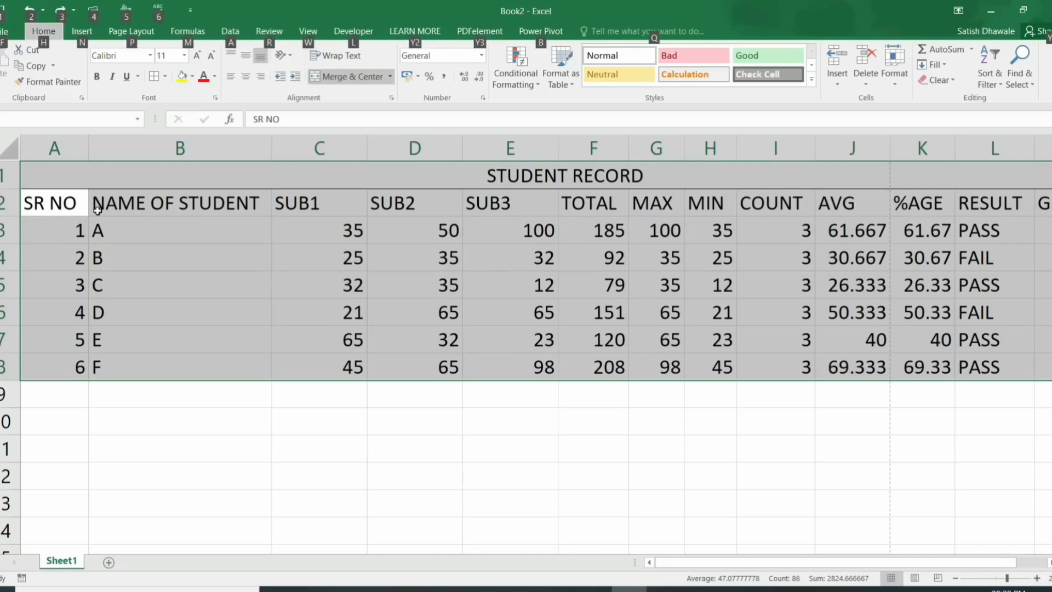
key("alt")
key("alt")
key("h")
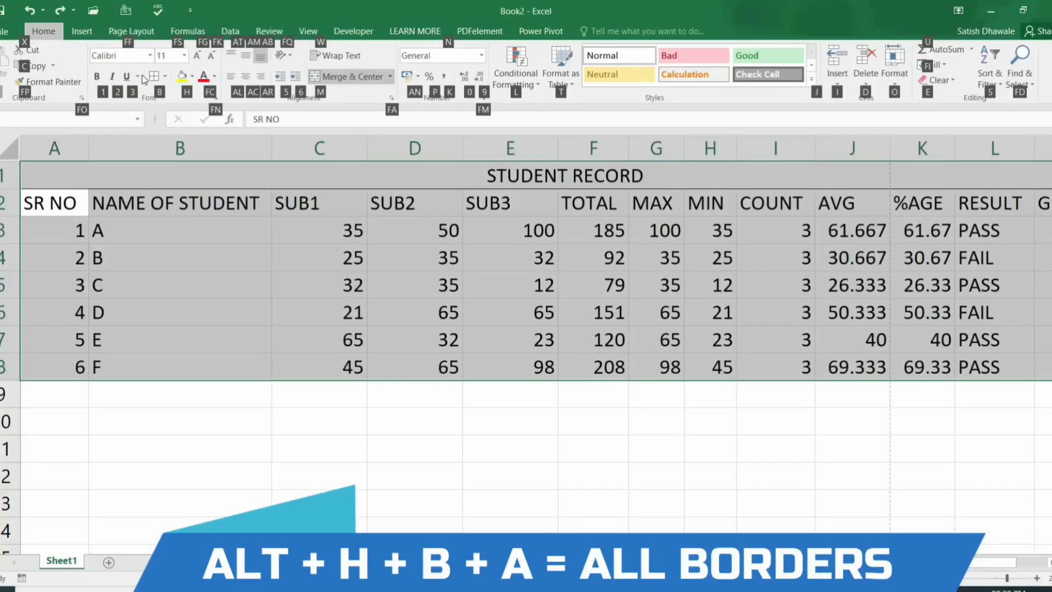
key("b")
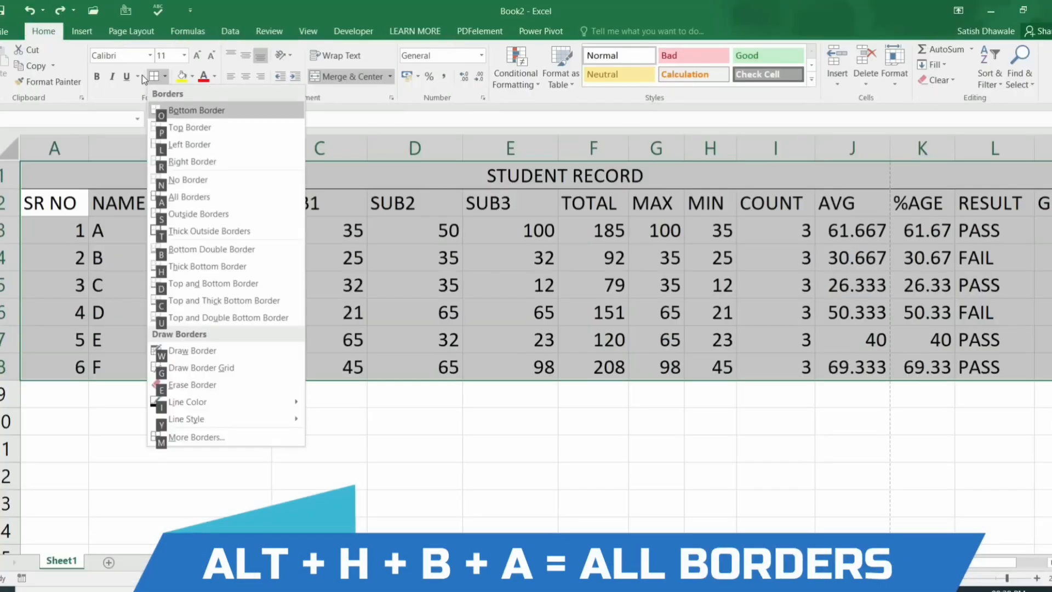
key("a")
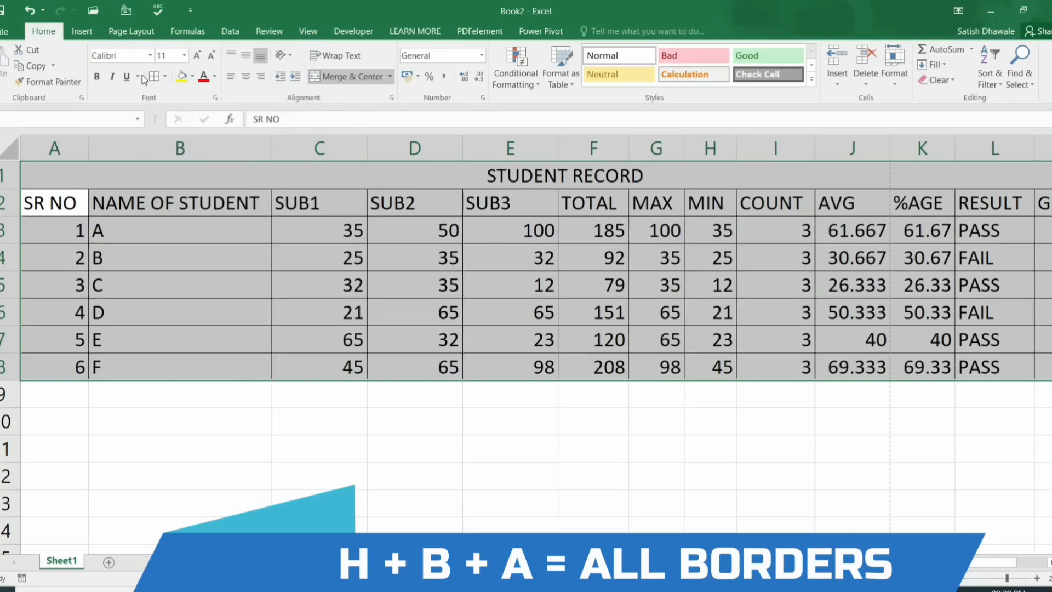
left_click(619, 236)
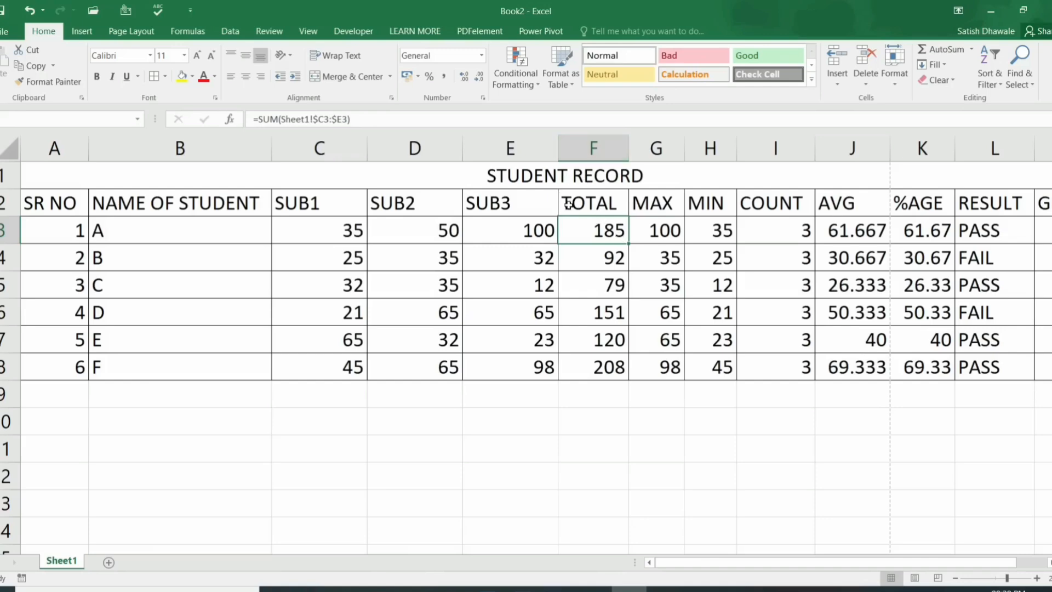
Step: Turn on header filters with Alt+A+T and check the NAME OF STUDENT dropdown
left_click(71, 208)
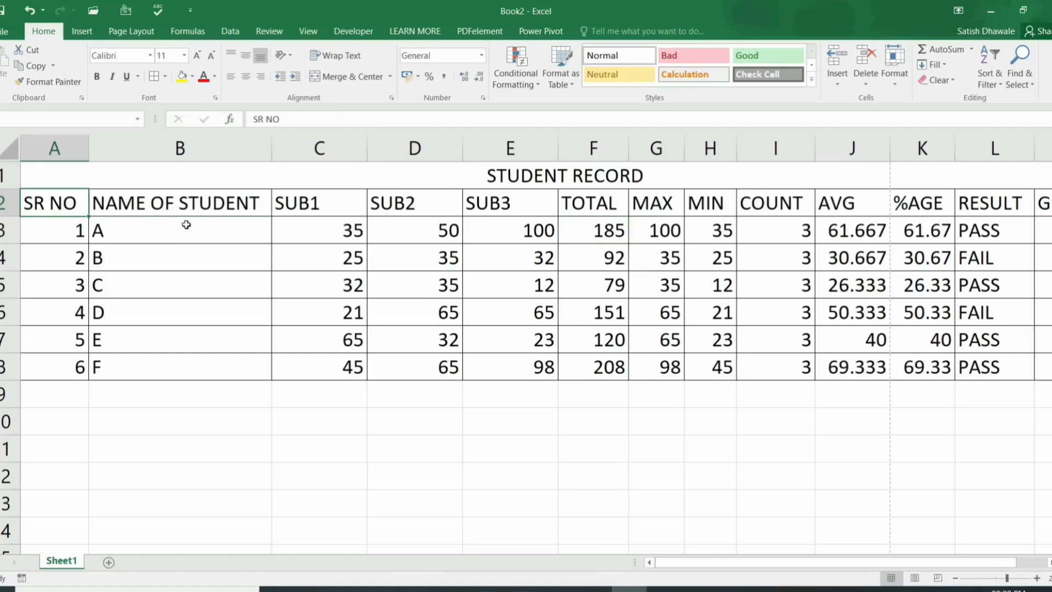
key("alt+a")
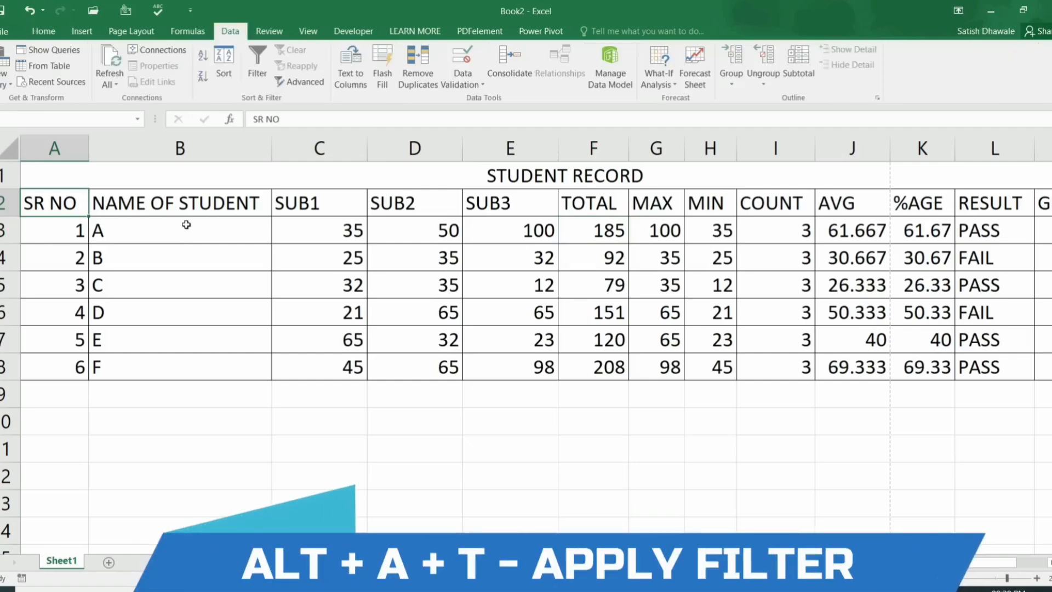
key("t")
left_click(248, 210)
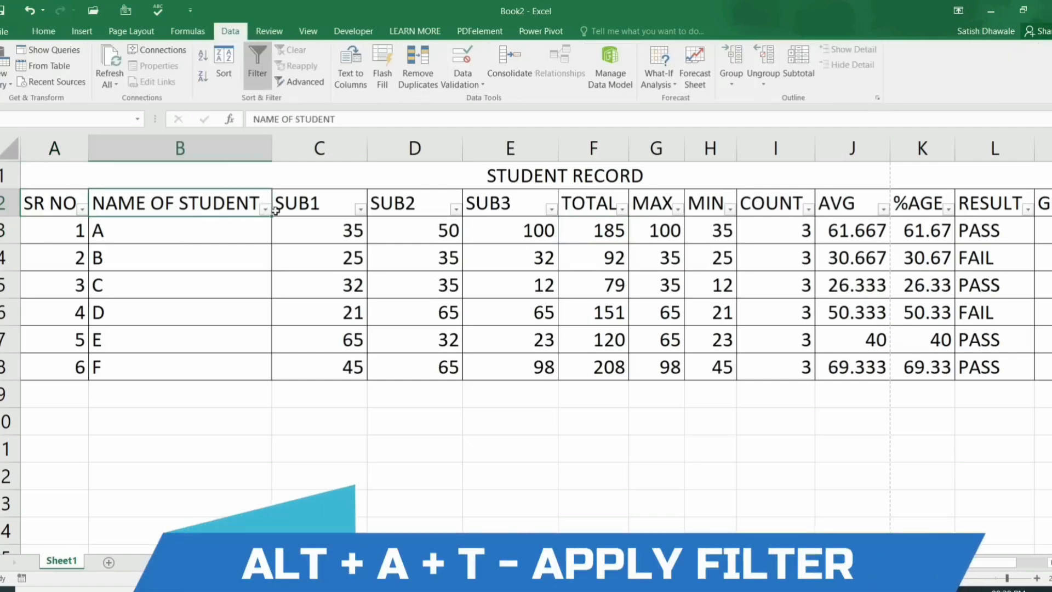
left_click(264, 209)
left_click(264, 210)
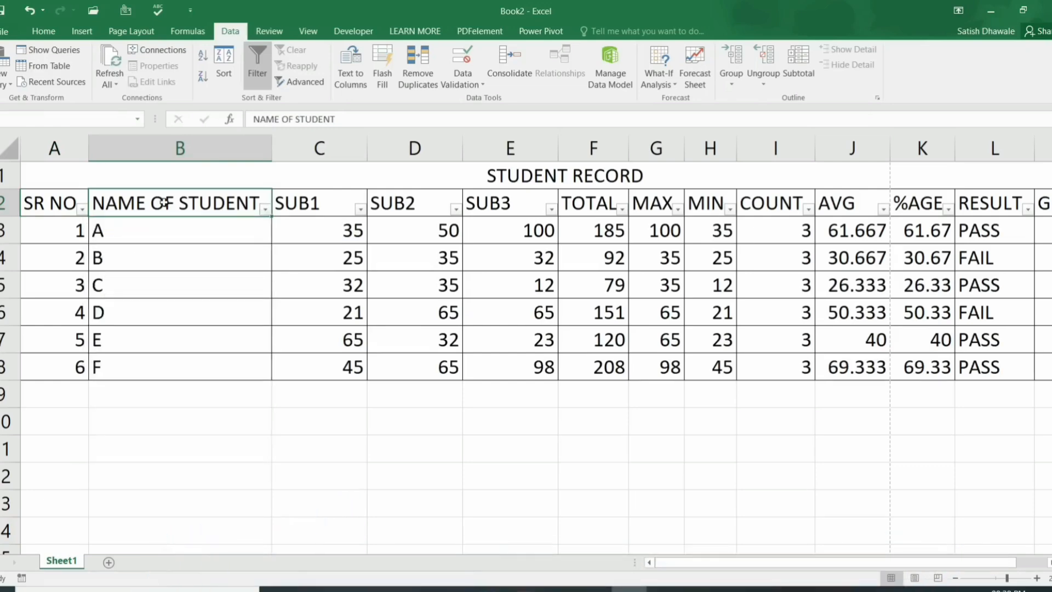
Step: Remove the filter buttons with Ctrl+Shift+L, then re-enable them via Home > Sort & Filter > Filter
key("ctrl+shift+l")
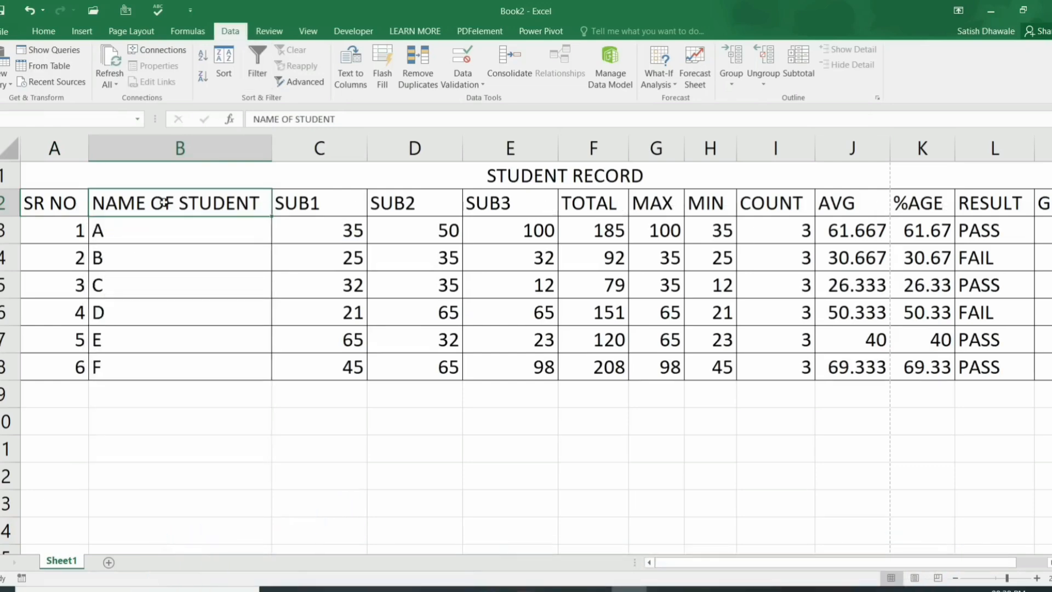
key("ctrl+shift+l")
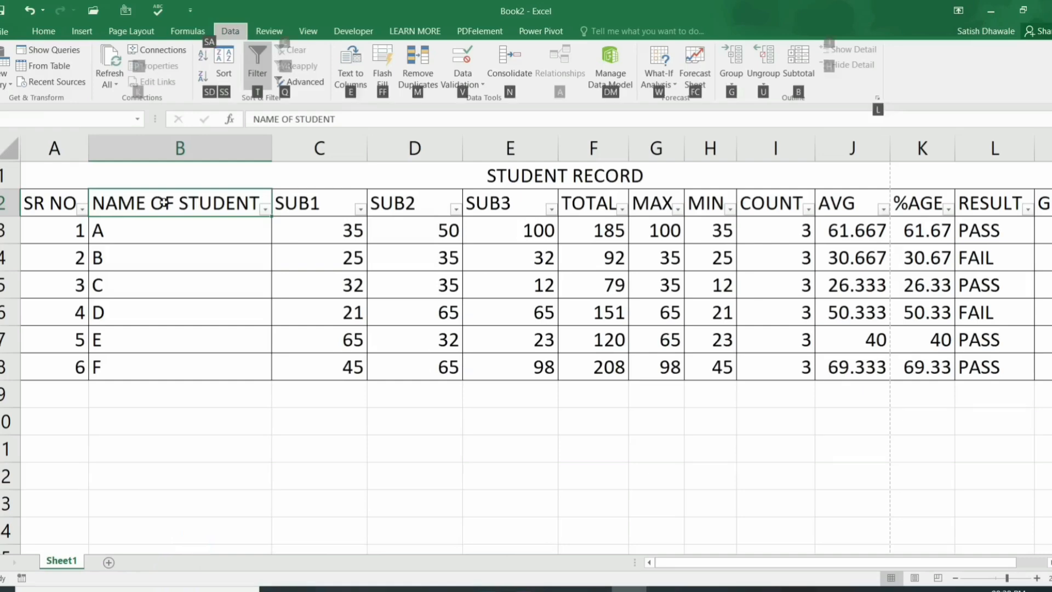
key("ctrl+shift+l")
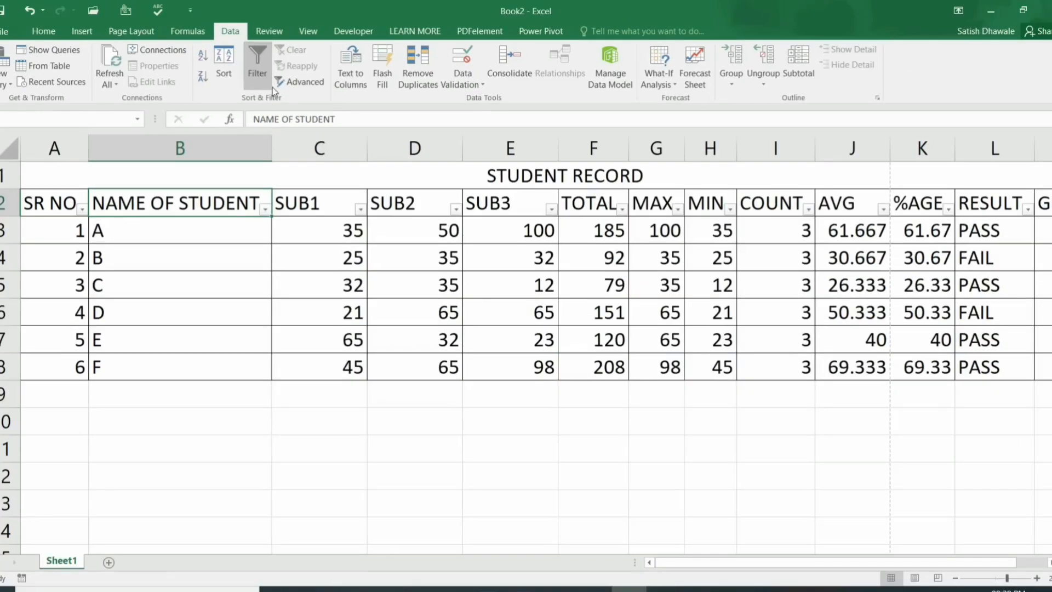
left_click(43, 31)
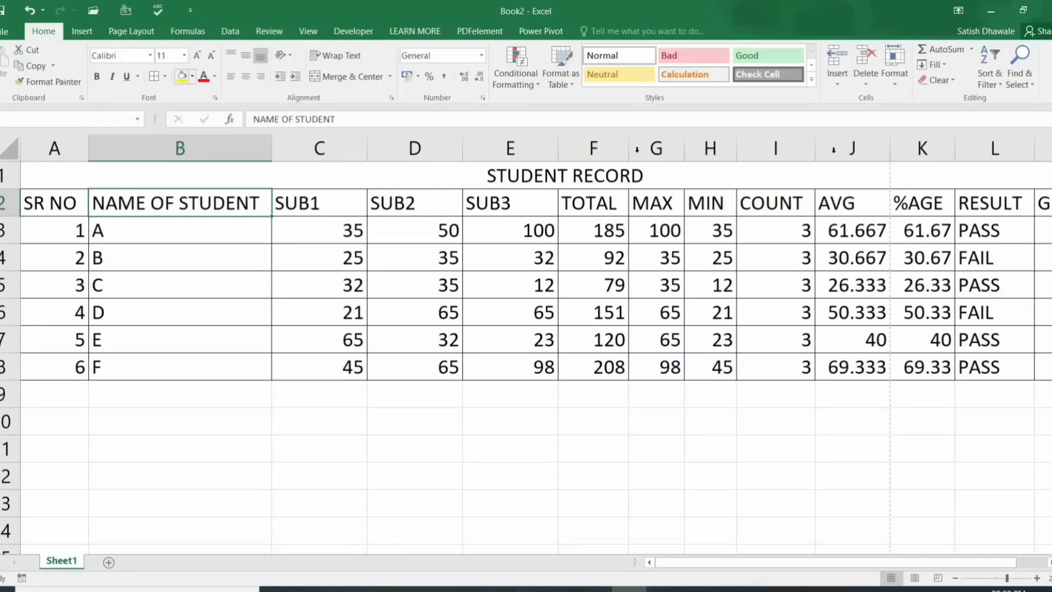
left_click(991, 85)
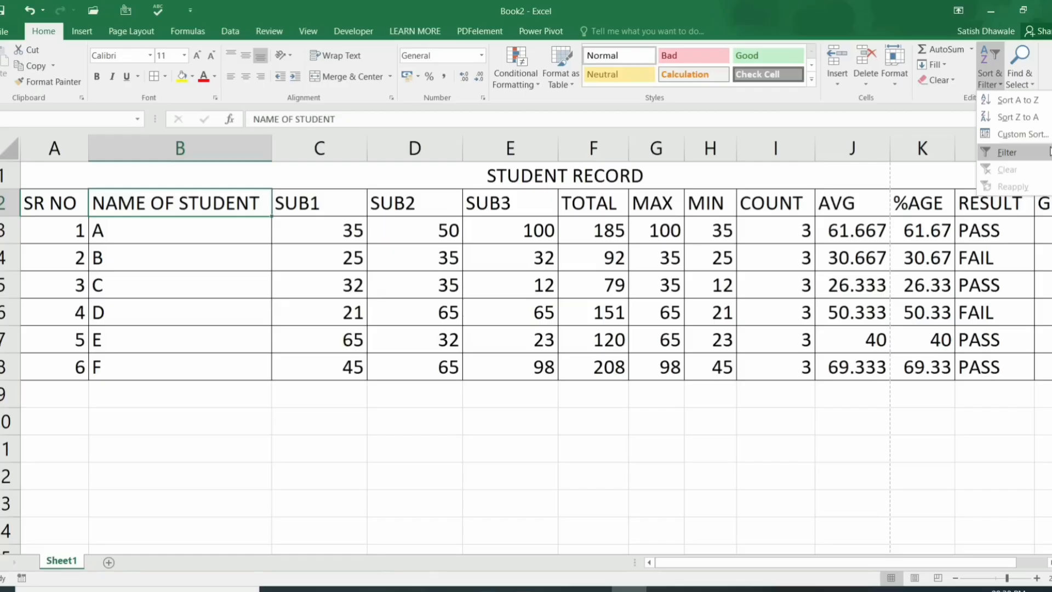
left_click(1048, 153)
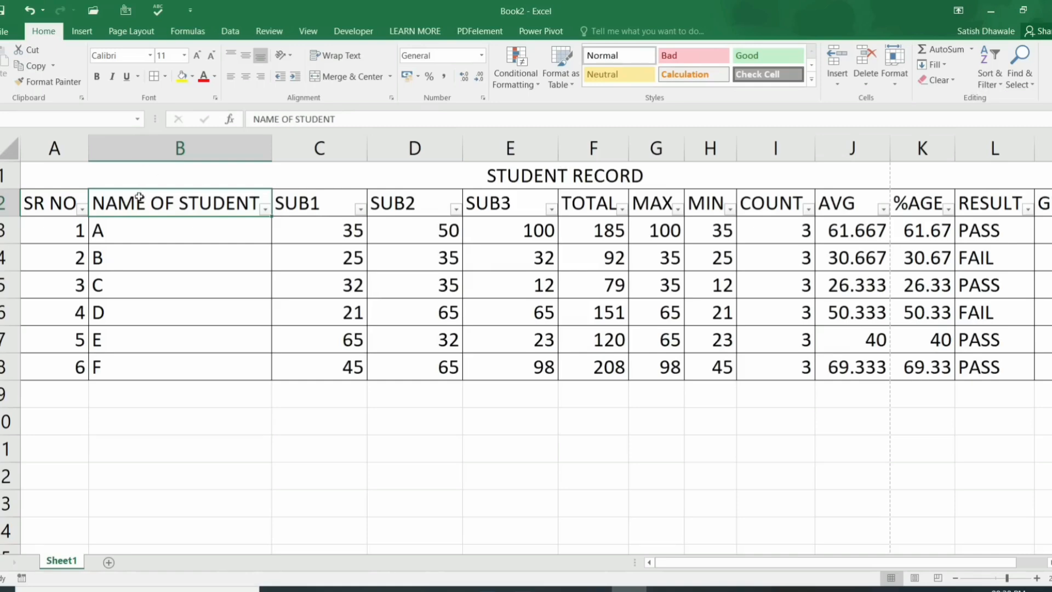
left_click(265, 209)
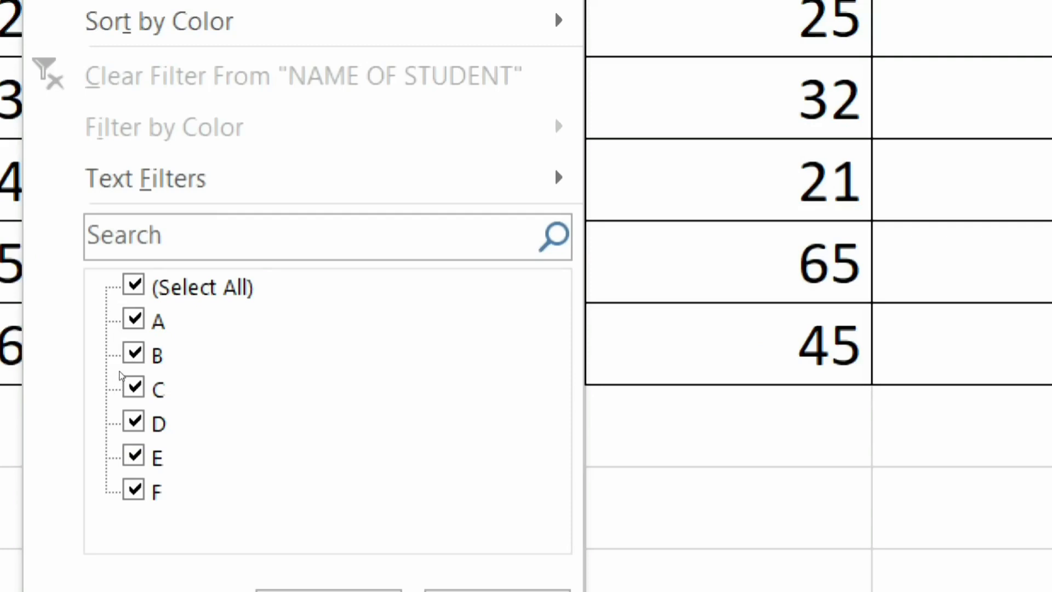
left_click(122, 362)
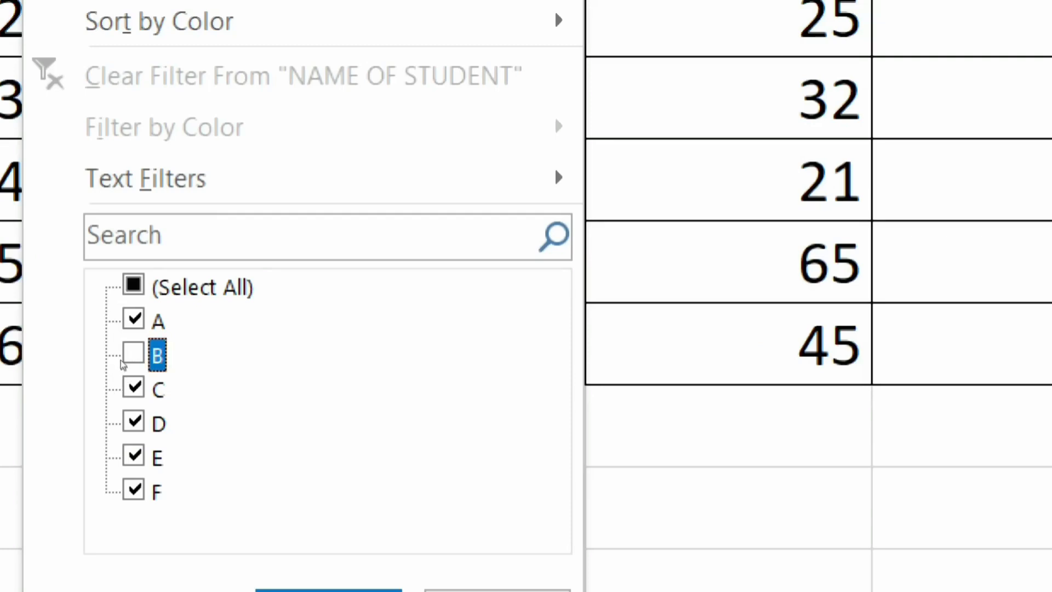
left_click(133, 318)
left_click(133, 284)
left_click(133, 285)
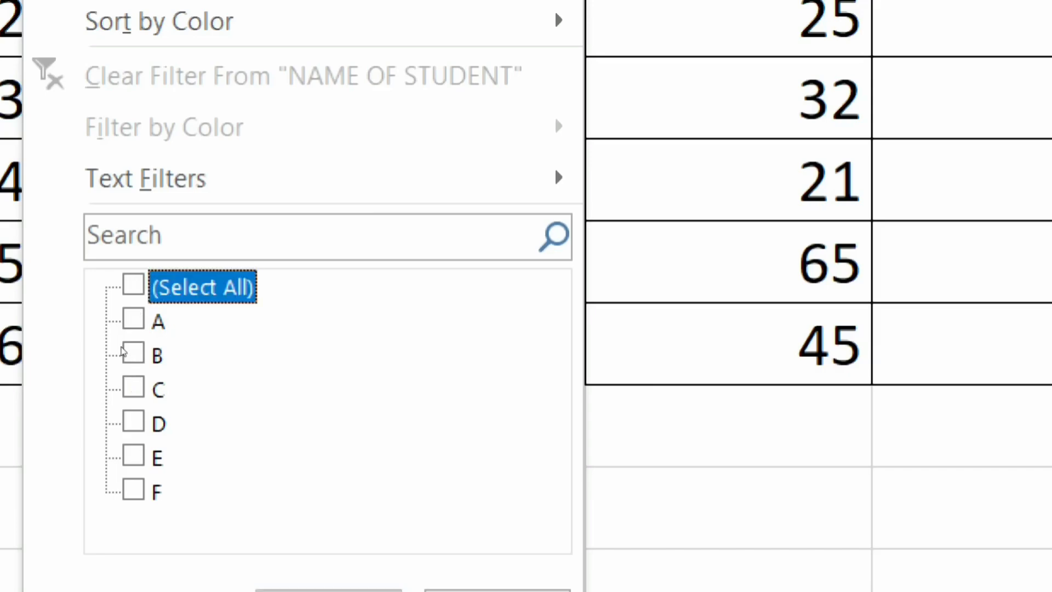
left_click(129, 353)
left_click(127, 387)
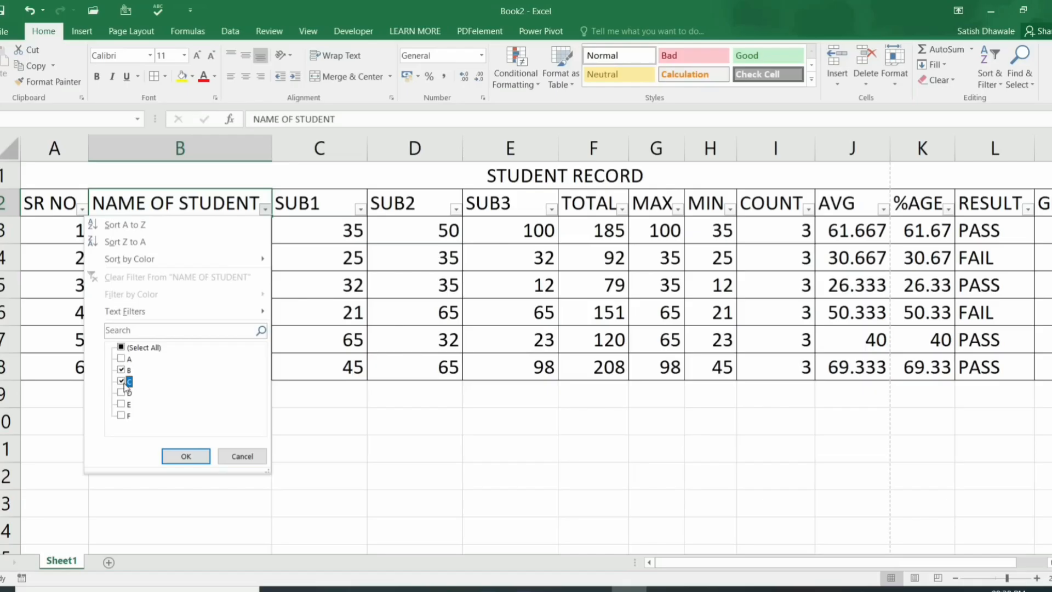
left_click(185, 455)
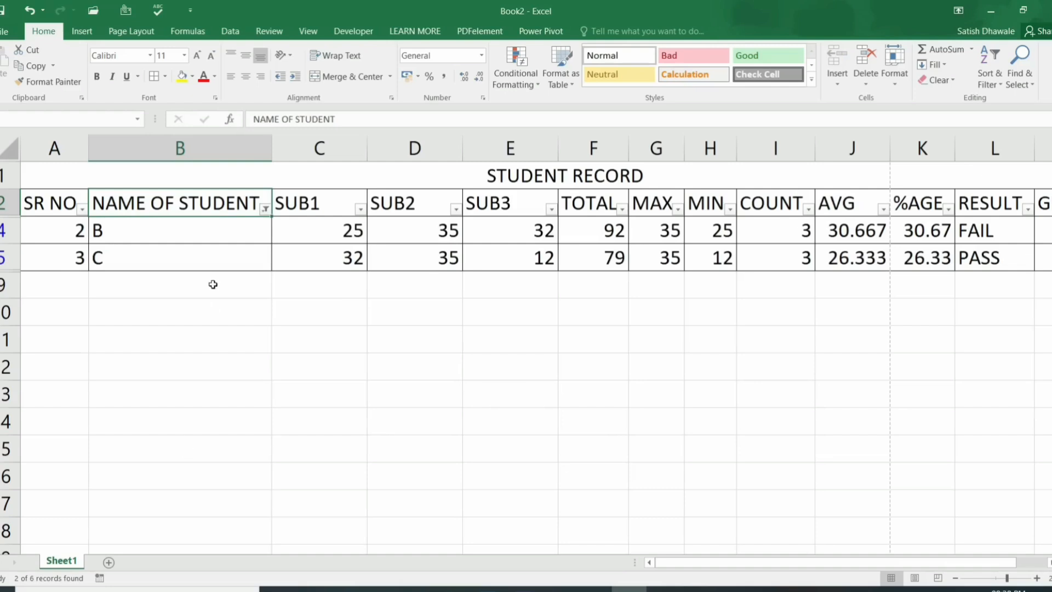
left_click(265, 212)
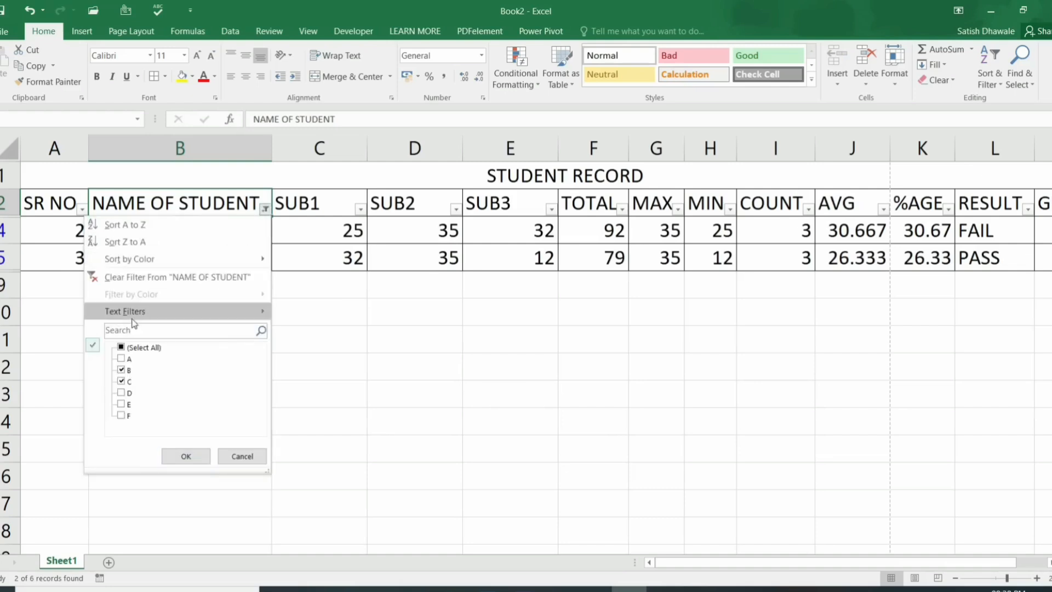
left_click(122, 348)
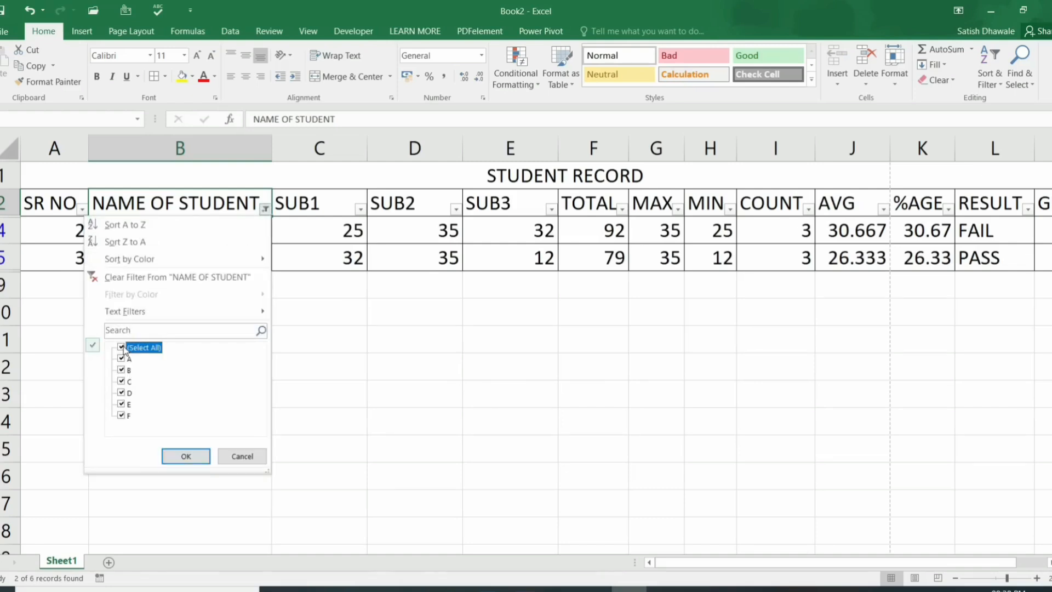
left_click(187, 458)
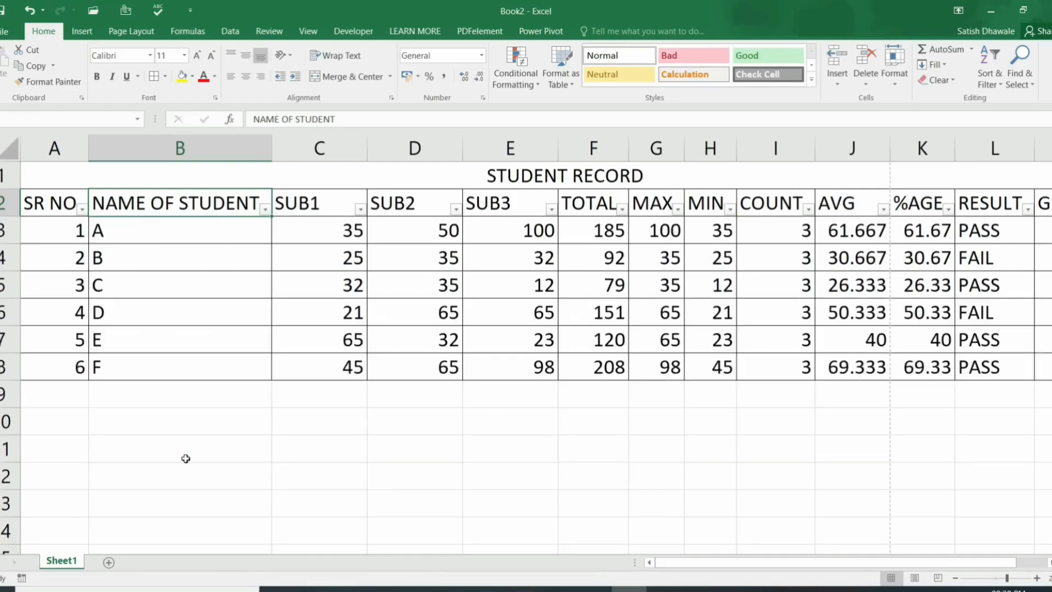
left_click(265, 210)
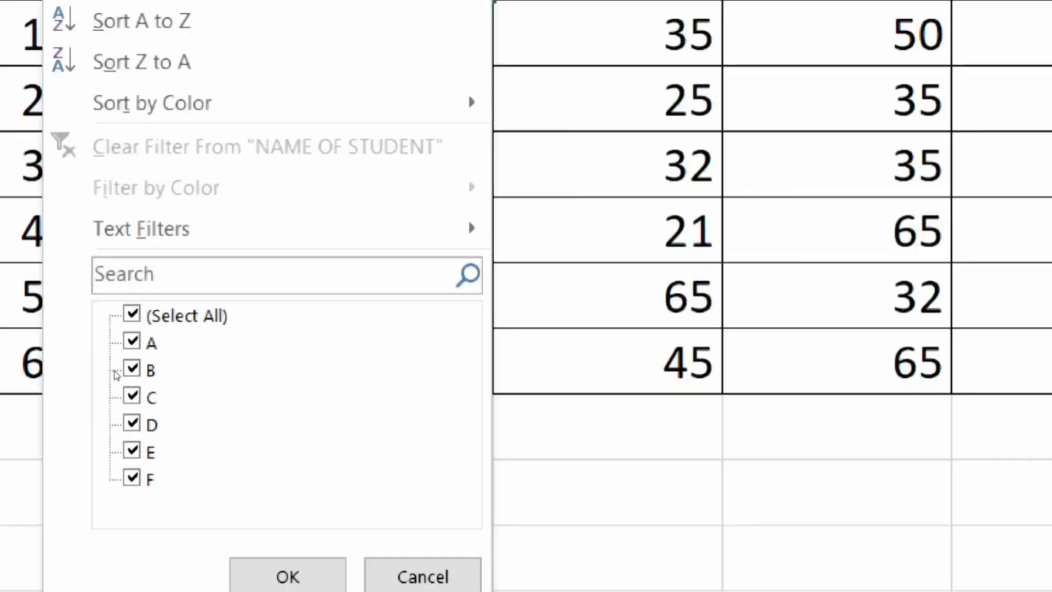
key("Escape")
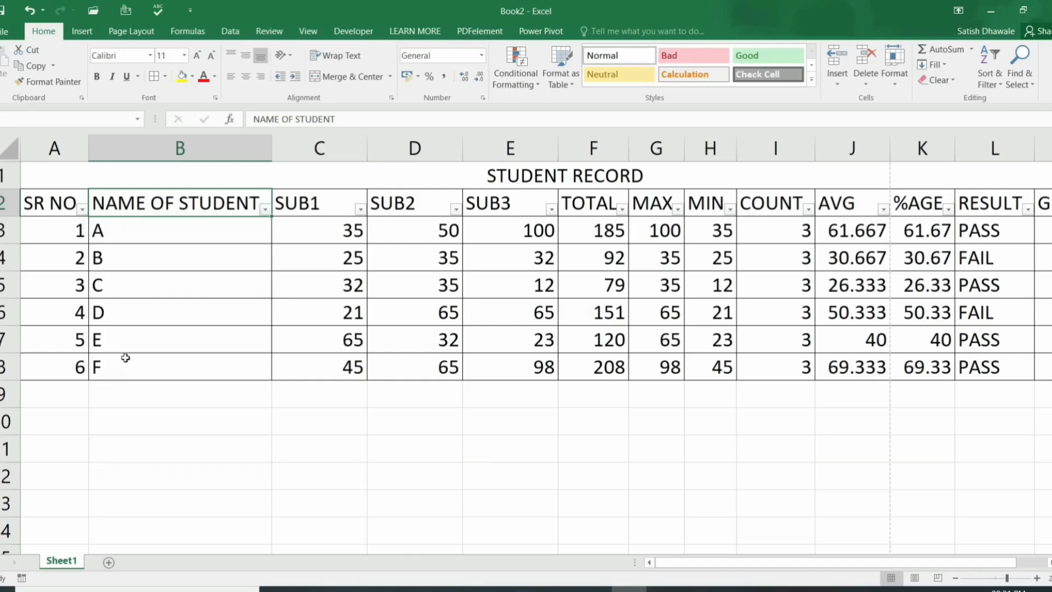
Step: Type the four student names into B3 and the rows below
left_click(184, 234)
type("Ajay Varma")
key("Return")
type("Vinod Sharma")
key("Return")
type("Akash Kale")
key("Return")
type("Ramesh Dhawale")
key("Return")
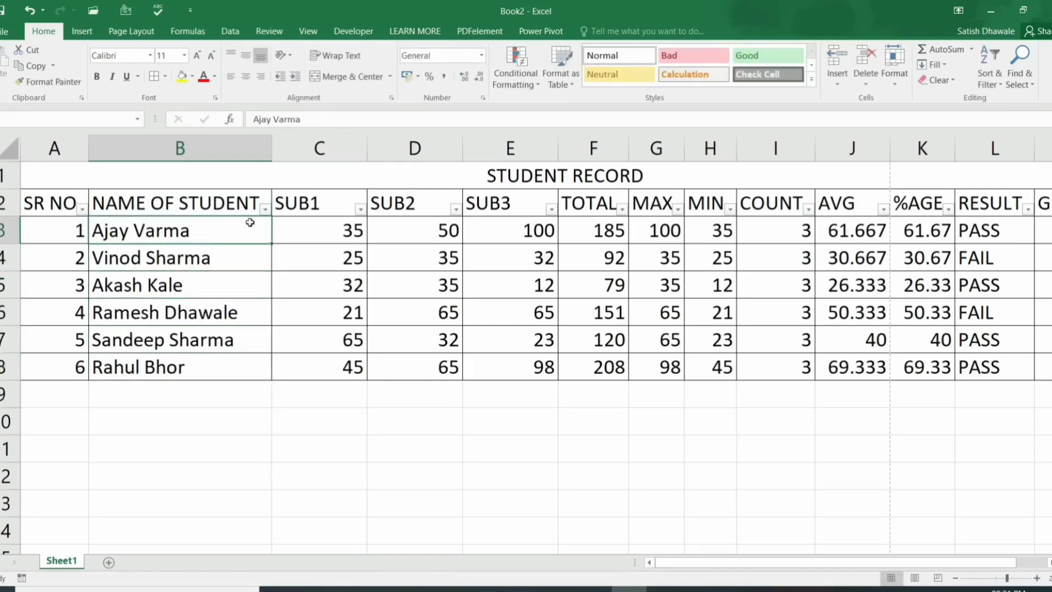
Step: Filter NAME OF STUDENT to equal the first student's name, then clear that filter
left_click(265, 209)
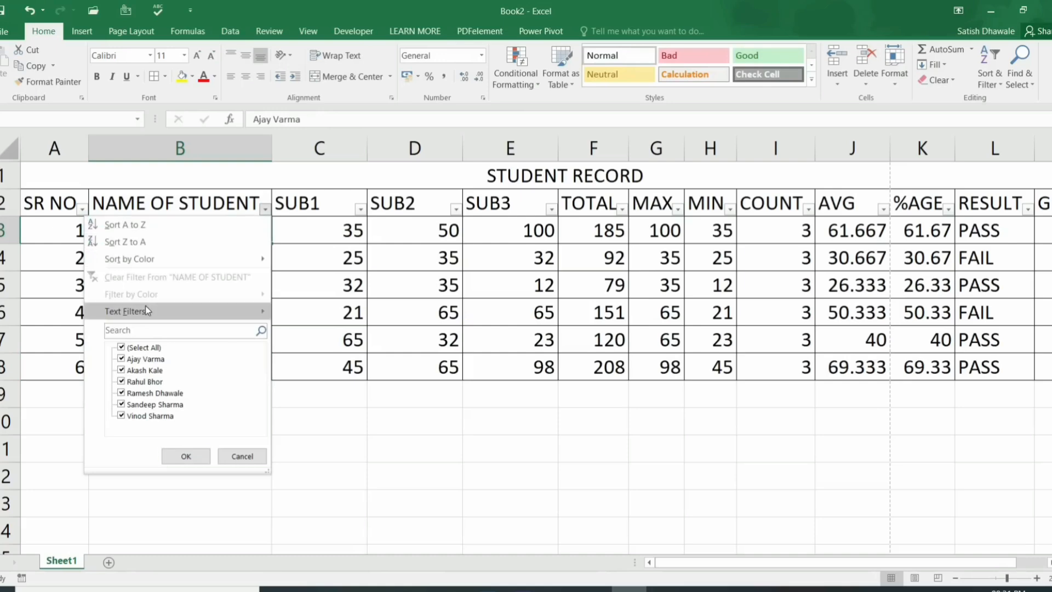
mouse_move(169, 311)
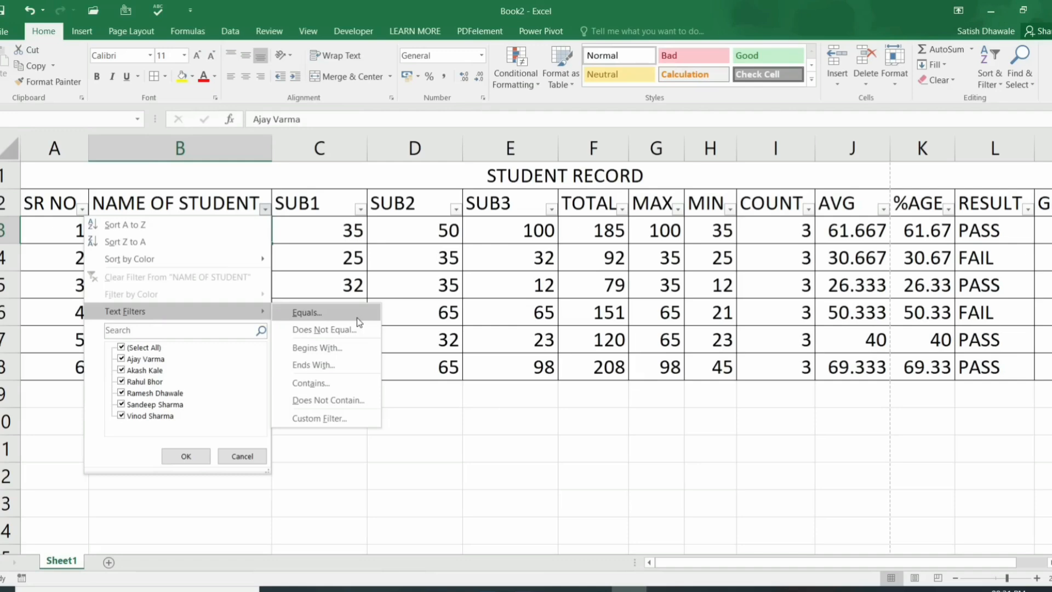
left_click(357, 317)
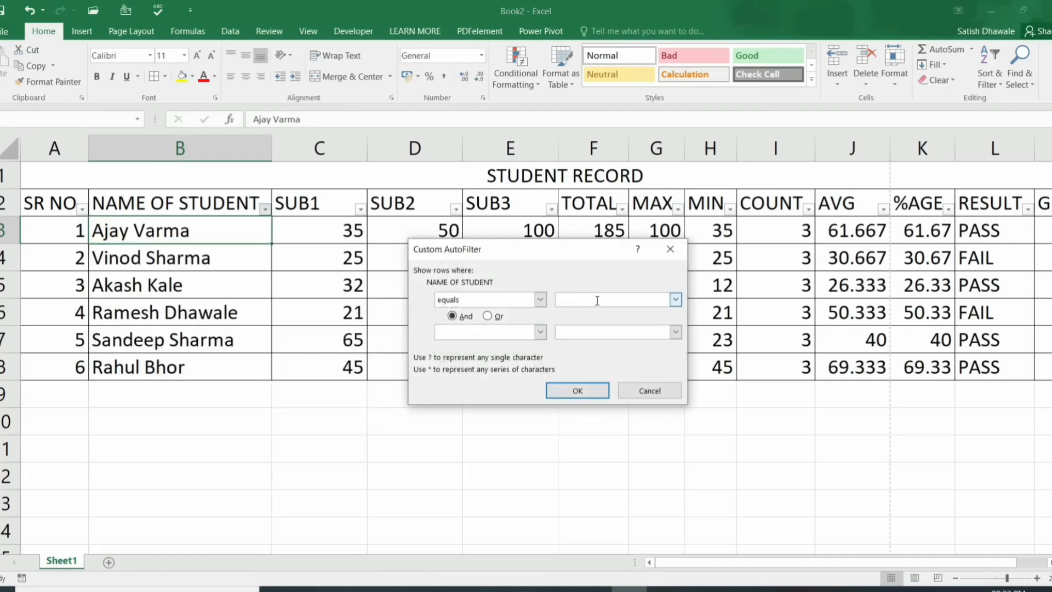
type("Ajay Varma")
left_click(581, 389)
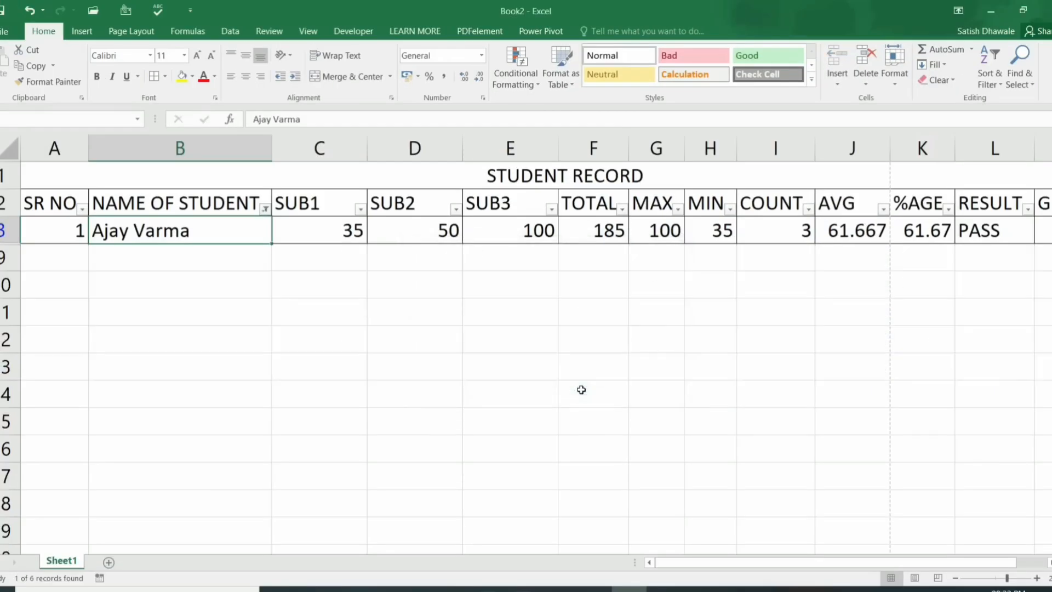
left_click(265, 209)
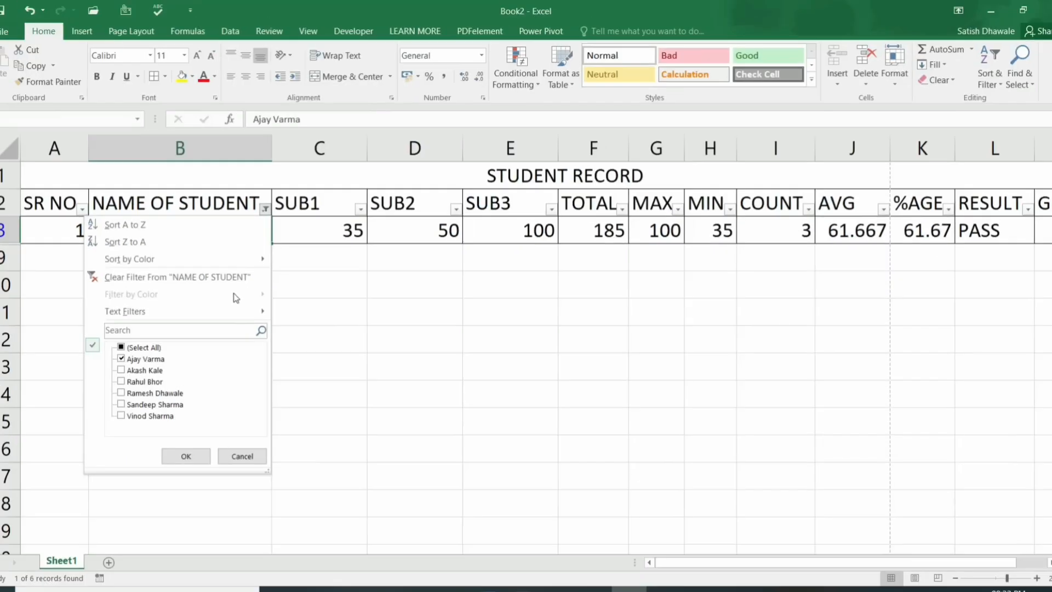
left_click(223, 258)
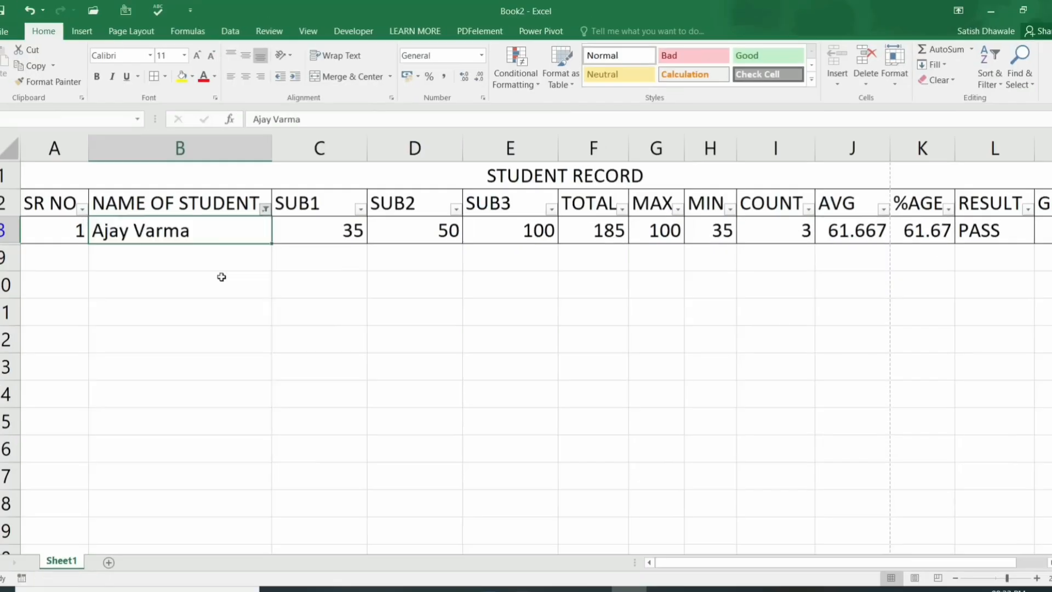
Step: Filter NAME OF STUDENT to names beginning with 'a', then clear that filter
left_click(265, 209)
mouse_move(252, 313)
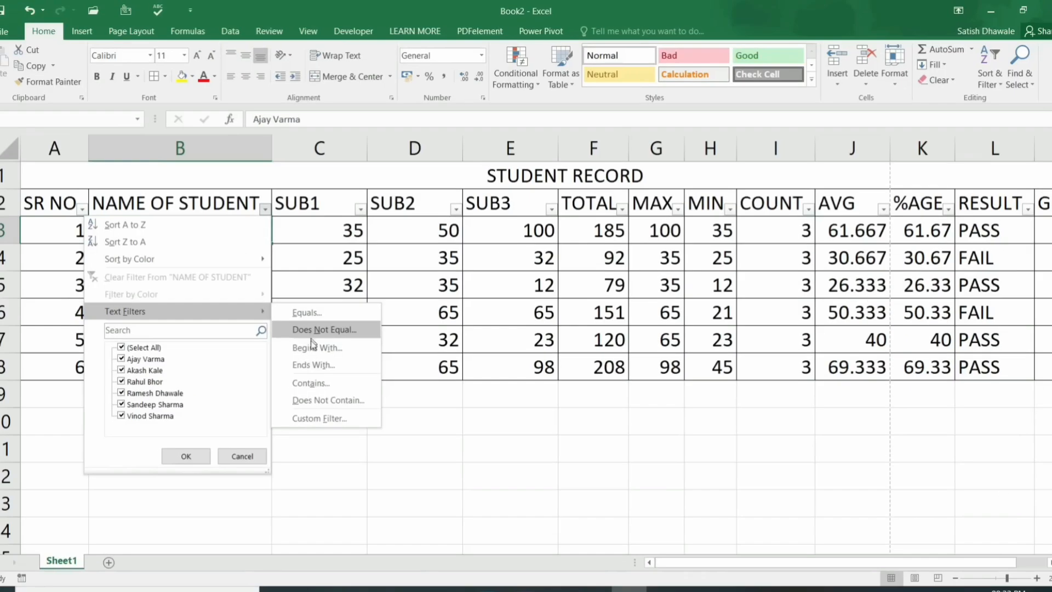
left_click(315, 347)
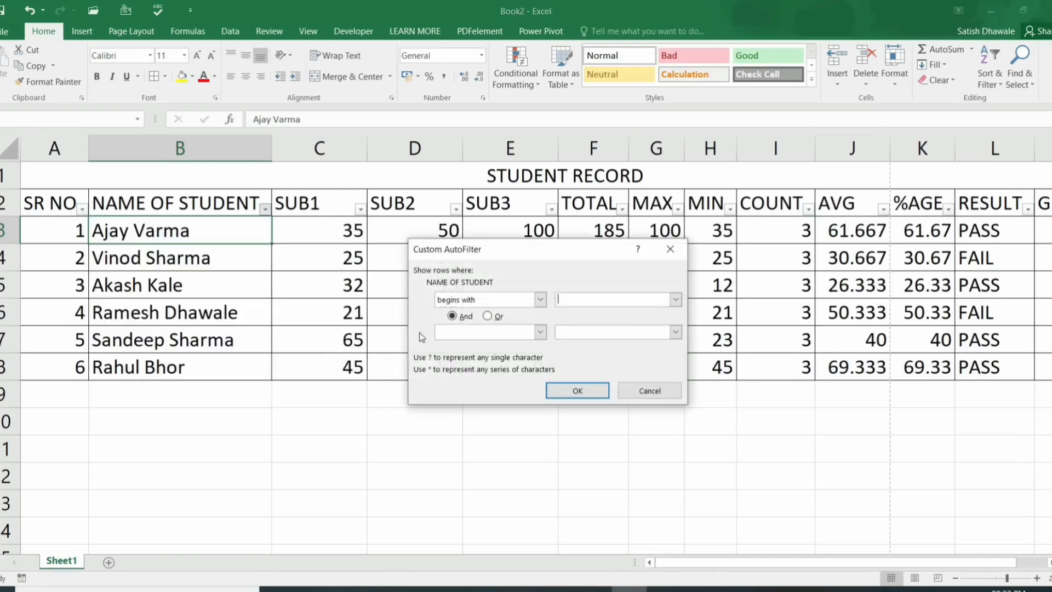
type("a")
left_click(580, 387)
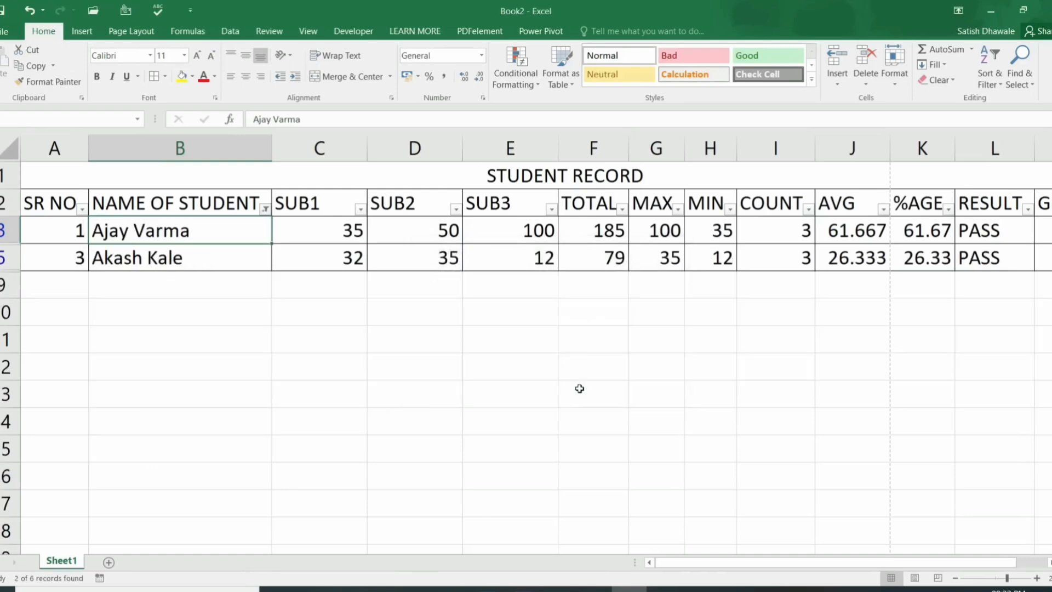
left_click(265, 210)
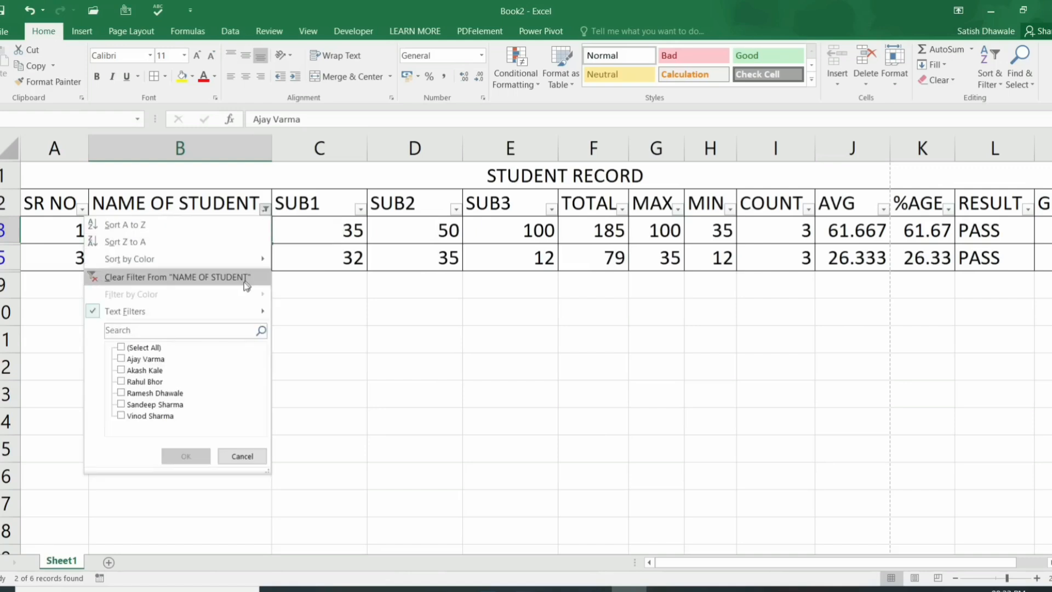
left_click(229, 278)
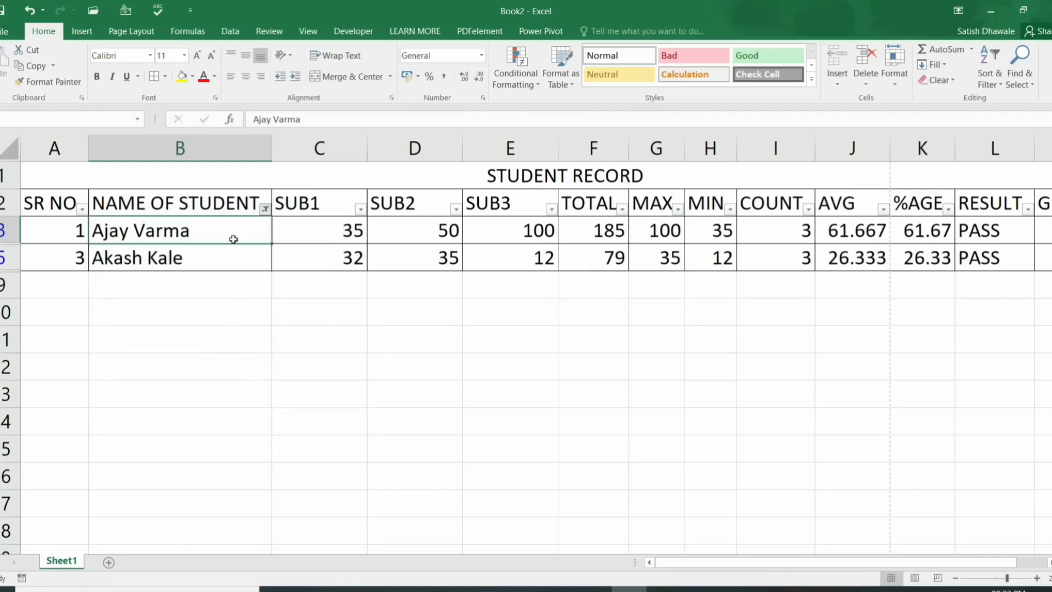
Step: Filter NAME OF STUDENT to names ending with 'a', then clear that filter
left_click(265, 209)
mouse_move(218, 308)
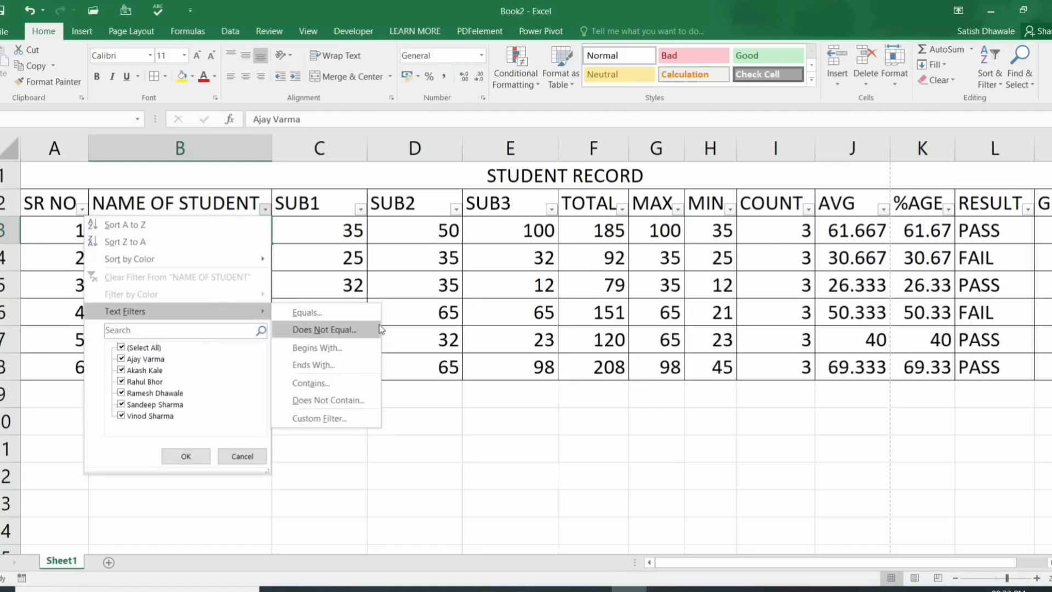
left_click(354, 364)
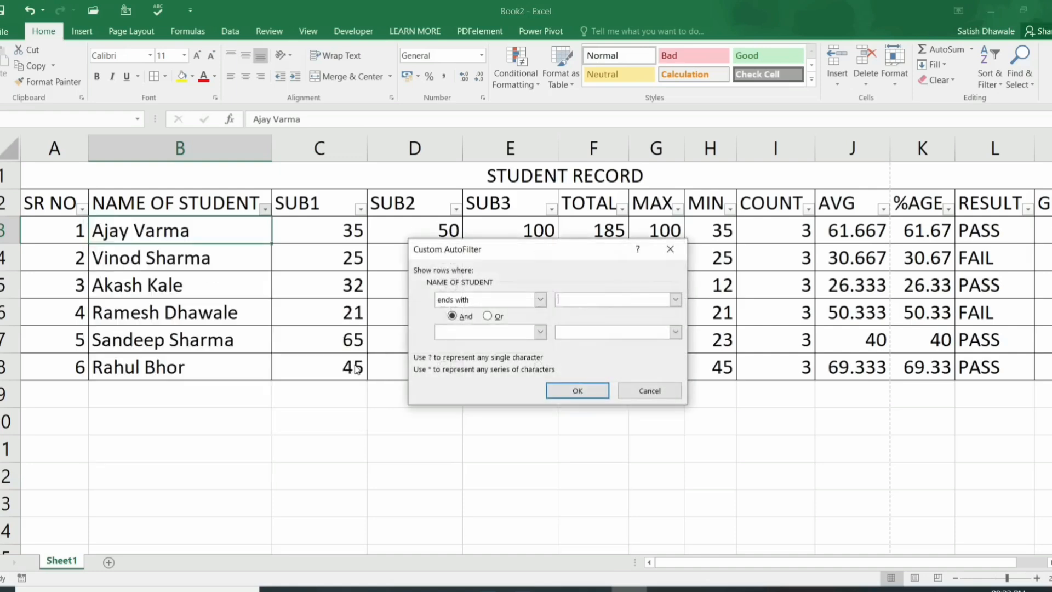
type("a")
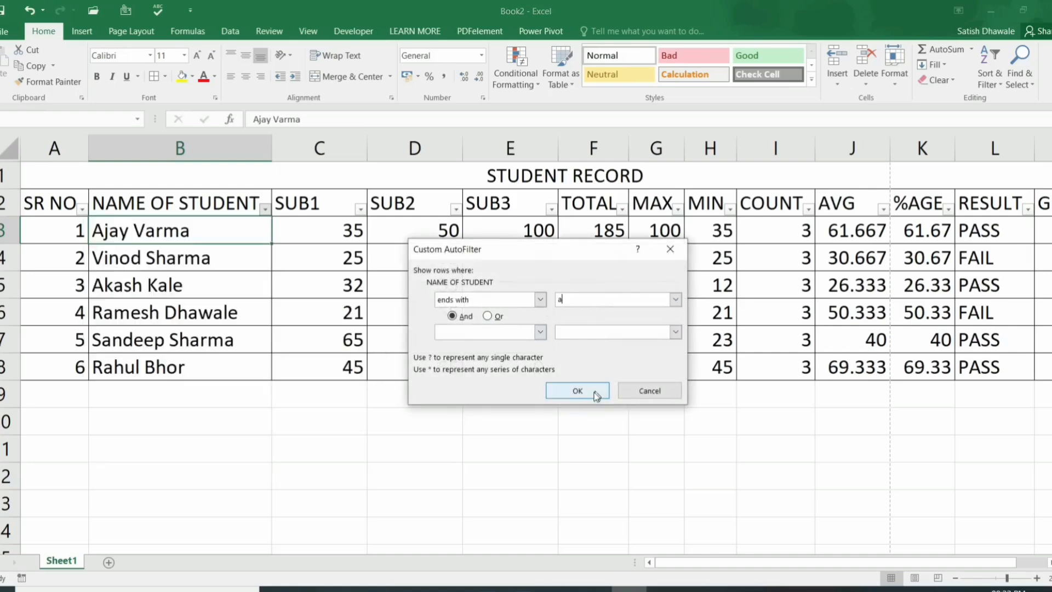
left_click(595, 395)
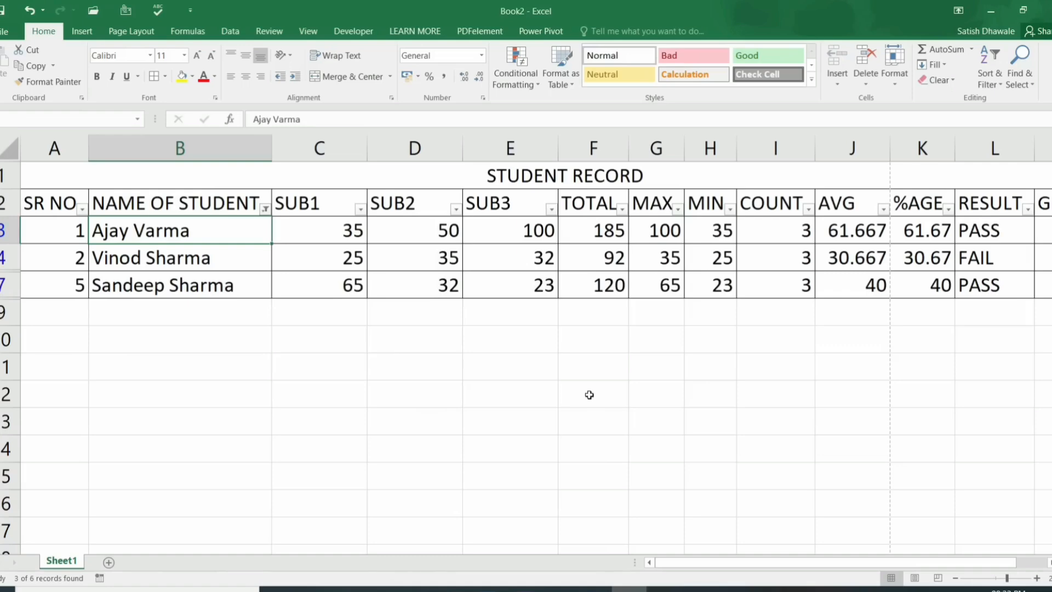
left_click(265, 210)
left_click(159, 286)
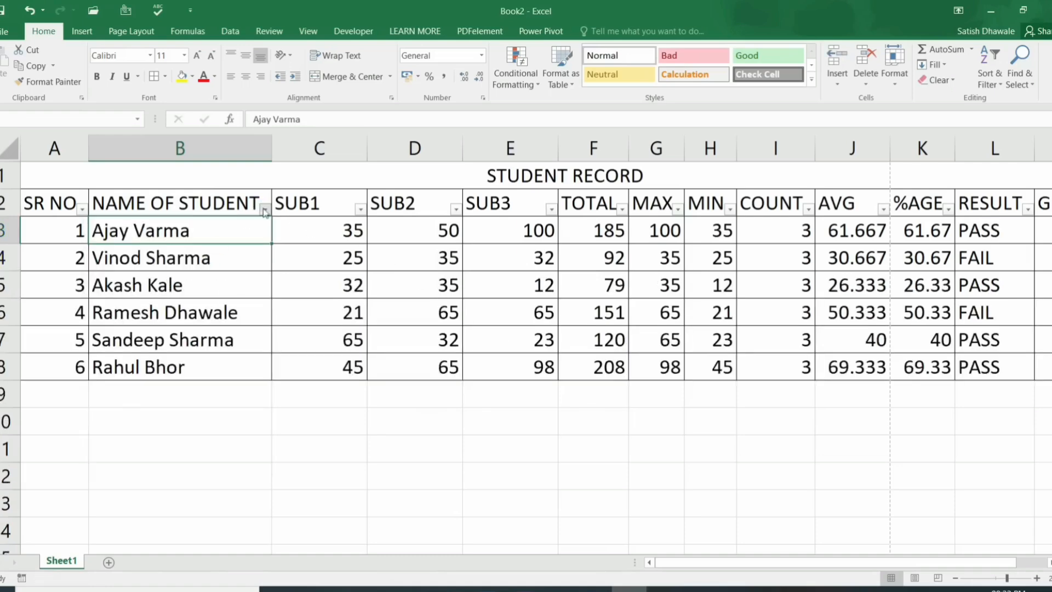
left_click(264, 210)
mouse_move(212, 308)
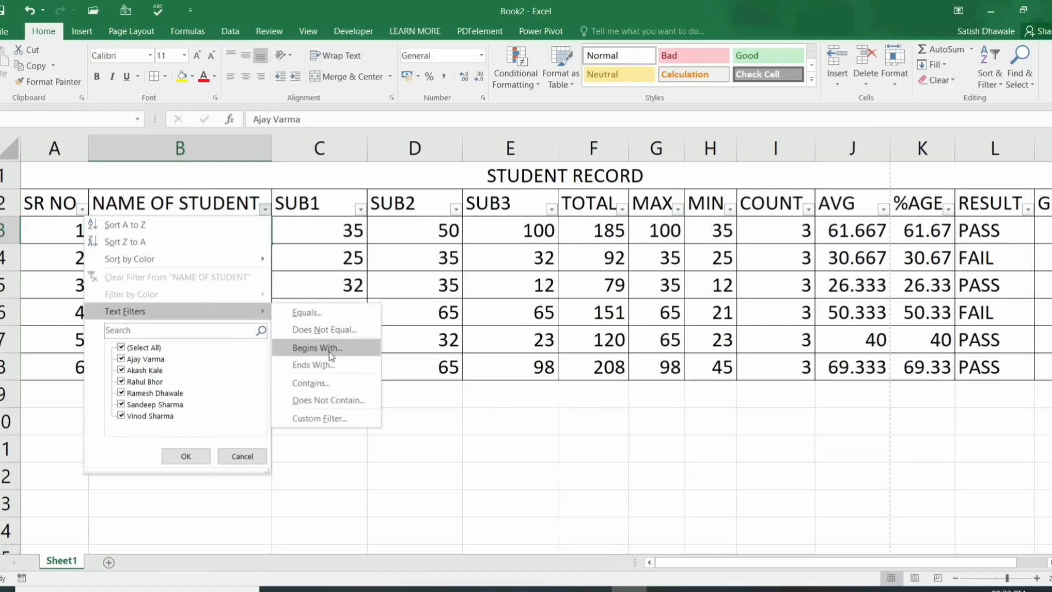
left_click(322, 388)
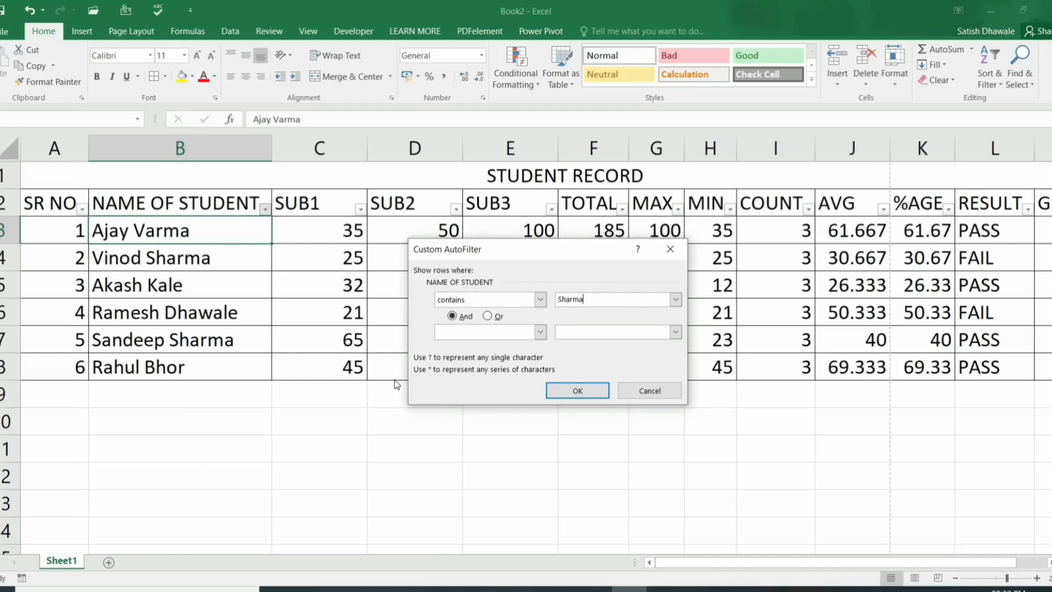
key("Return")
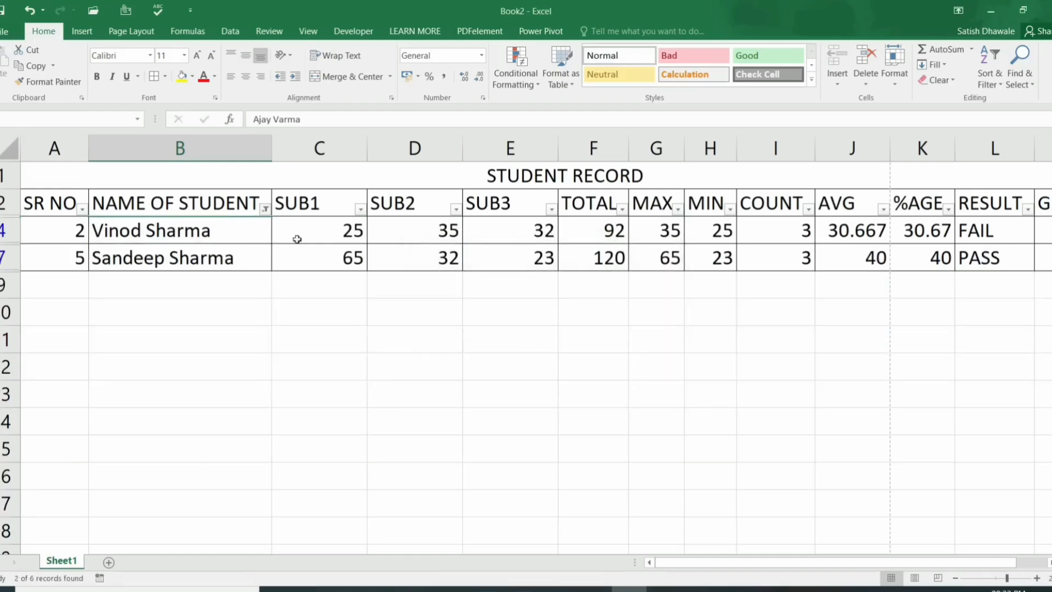
left_click(265, 208)
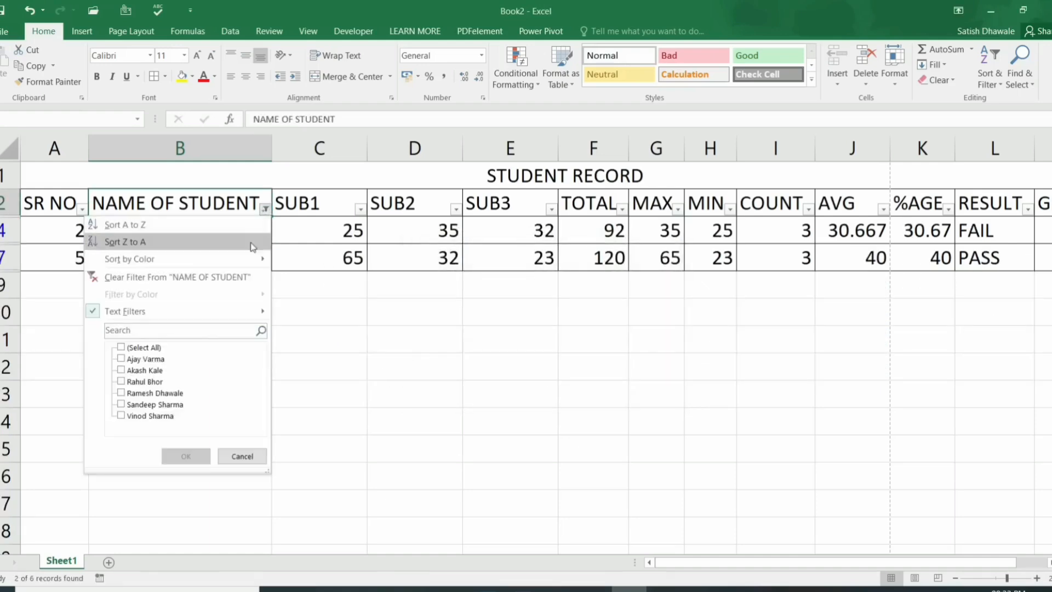
left_click(238, 277)
left_click(265, 209)
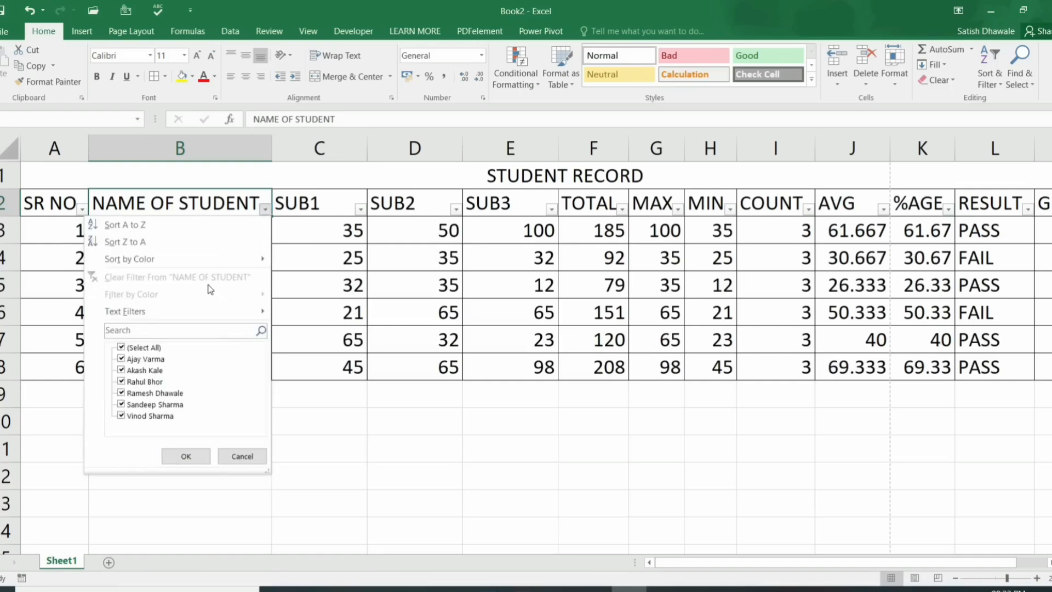
mouse_move(257, 311)
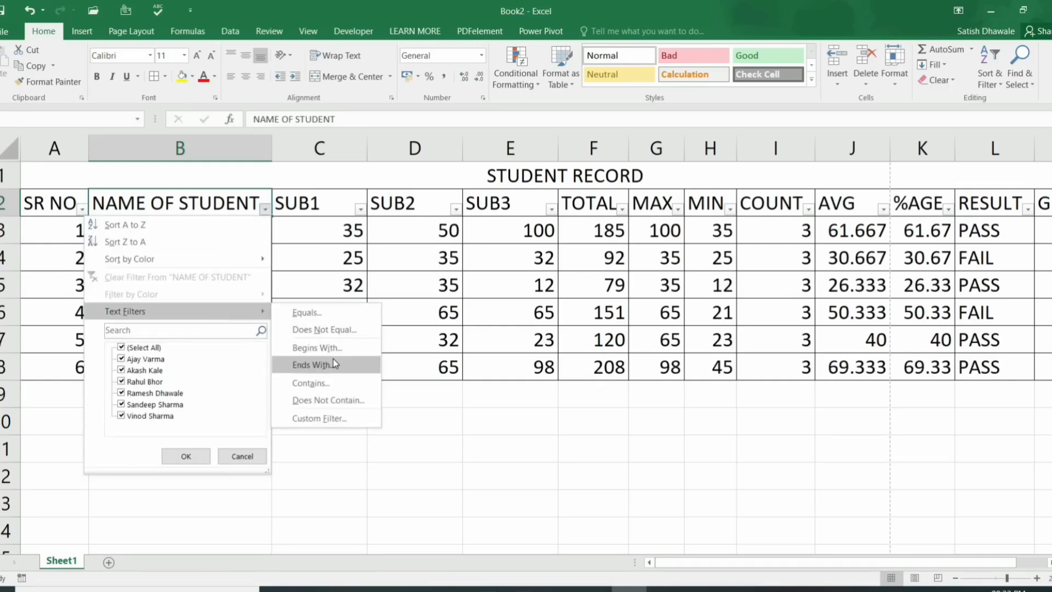
left_click(334, 399)
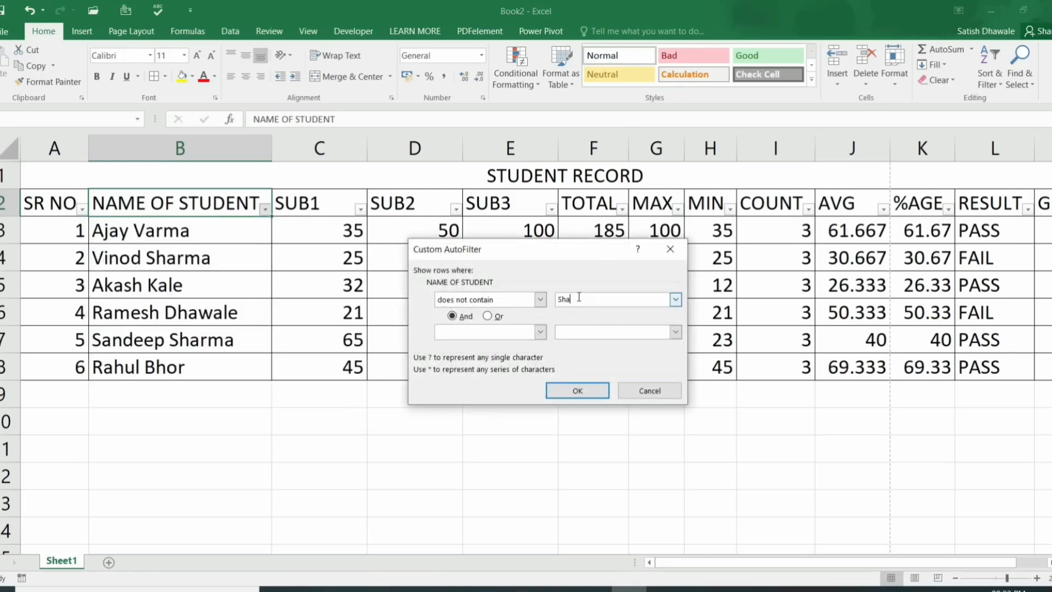
key("Return")
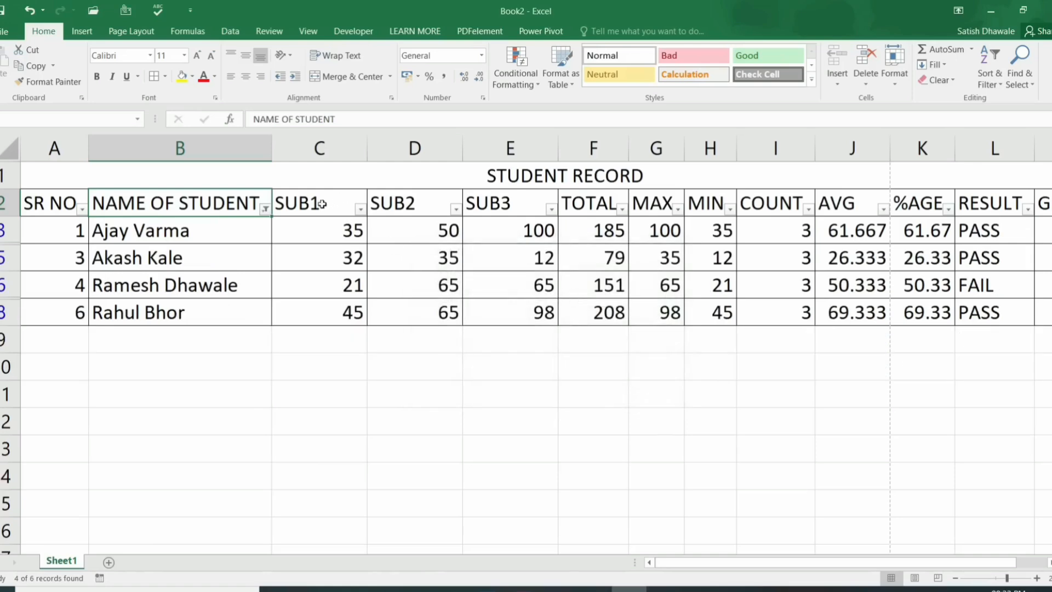
left_click(266, 209)
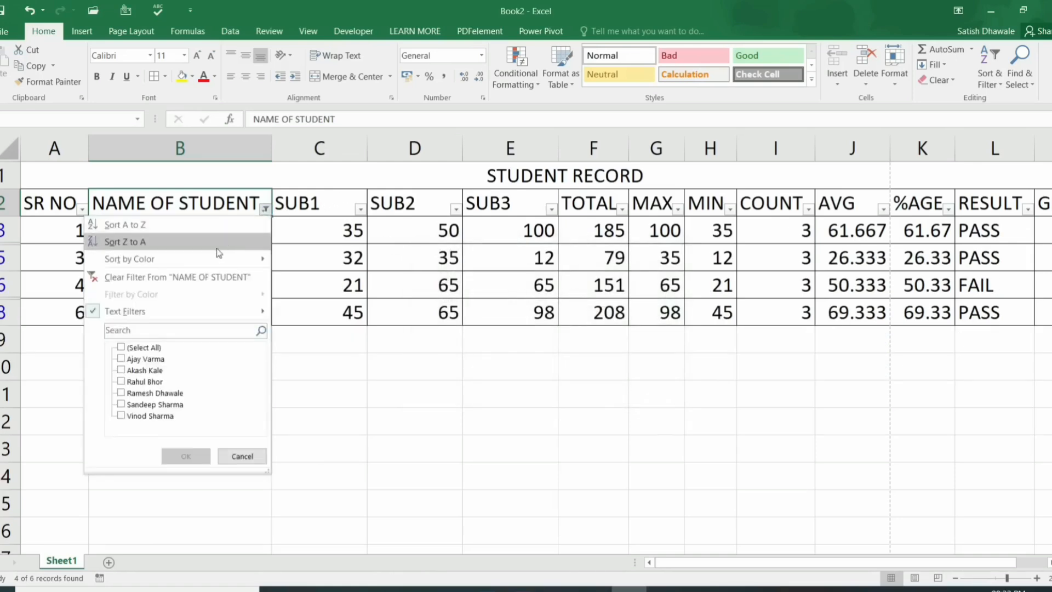
left_click(228, 276)
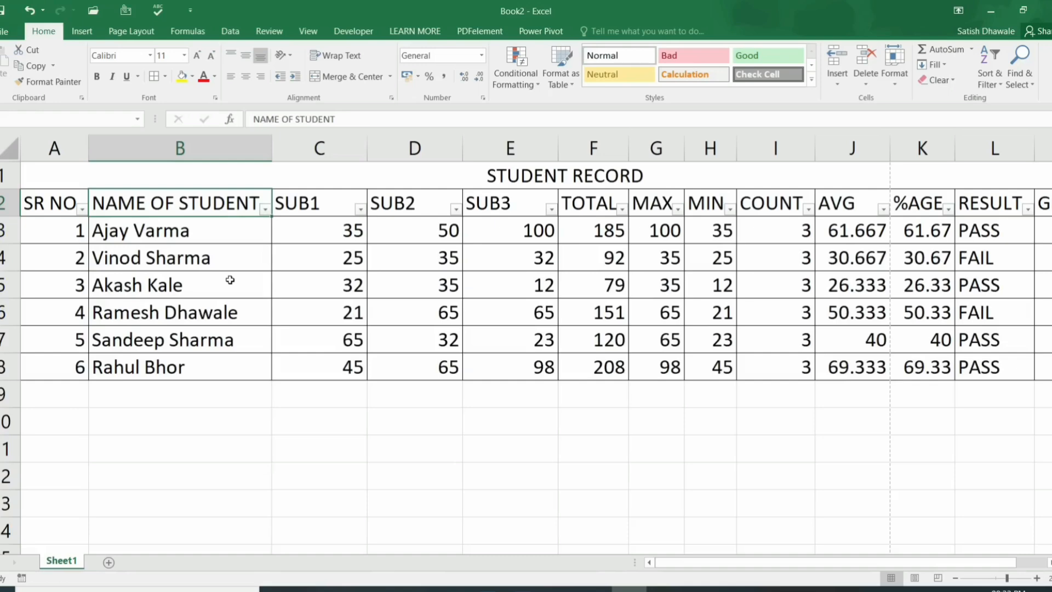
left_click(265, 210)
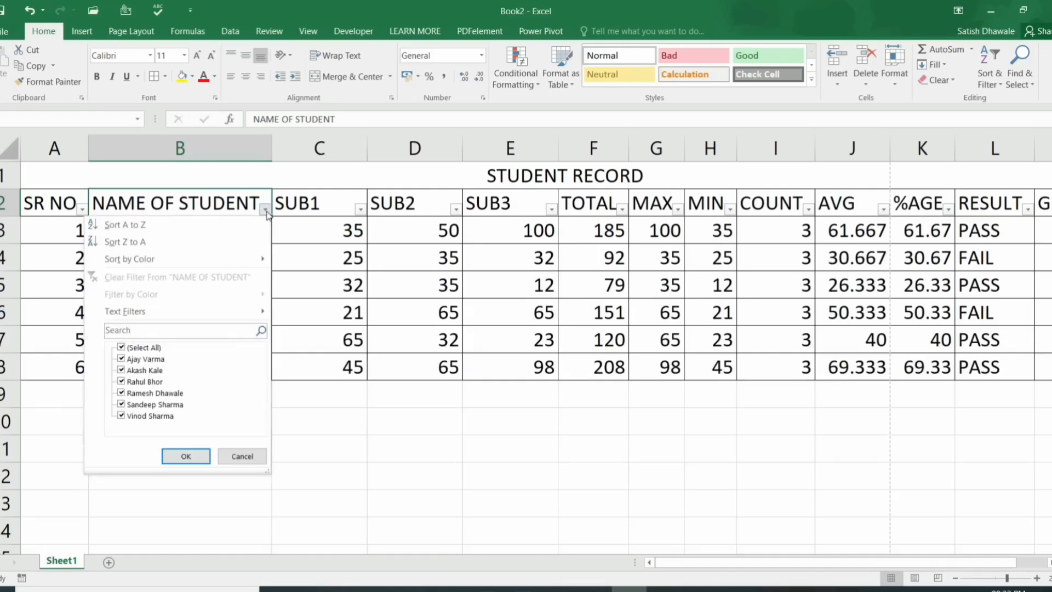
left_click(316, 207)
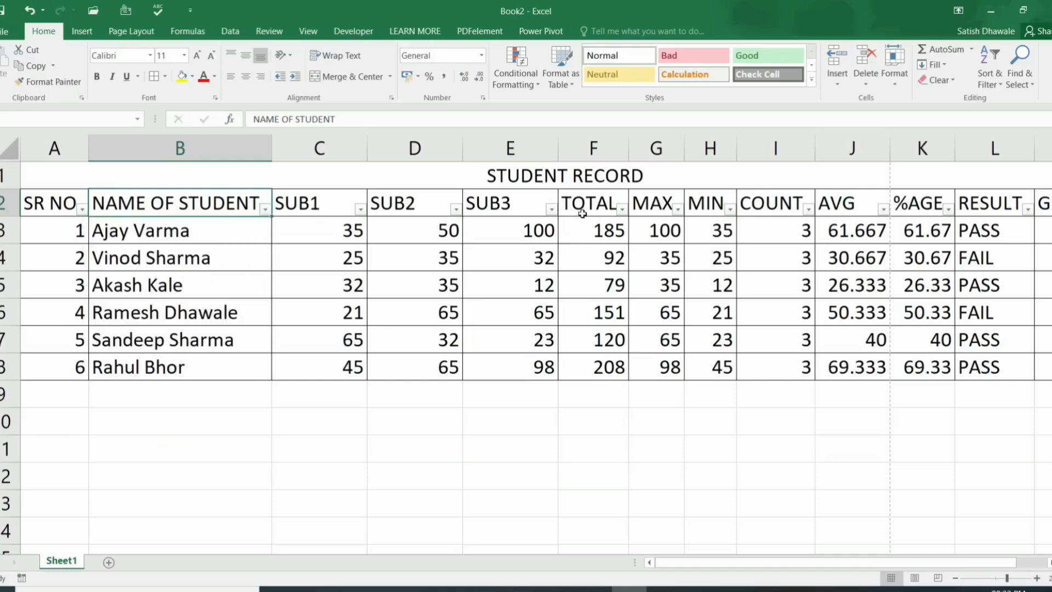
left_click(603, 209)
Step: Filter TOTAL to values less than 150, then undo the filter
left_click(622, 210)
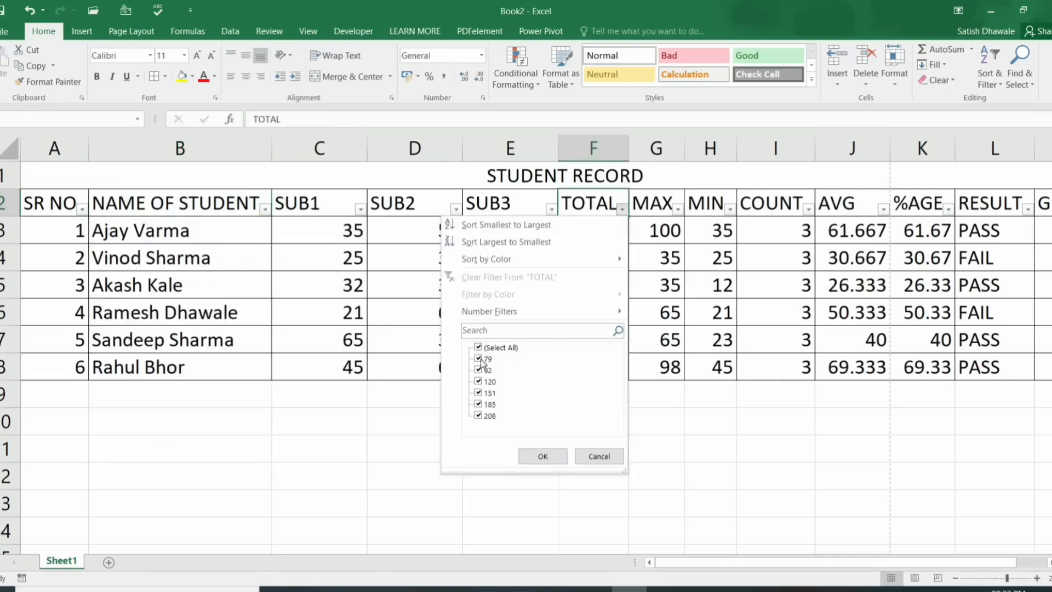
mouse_move(543, 315)
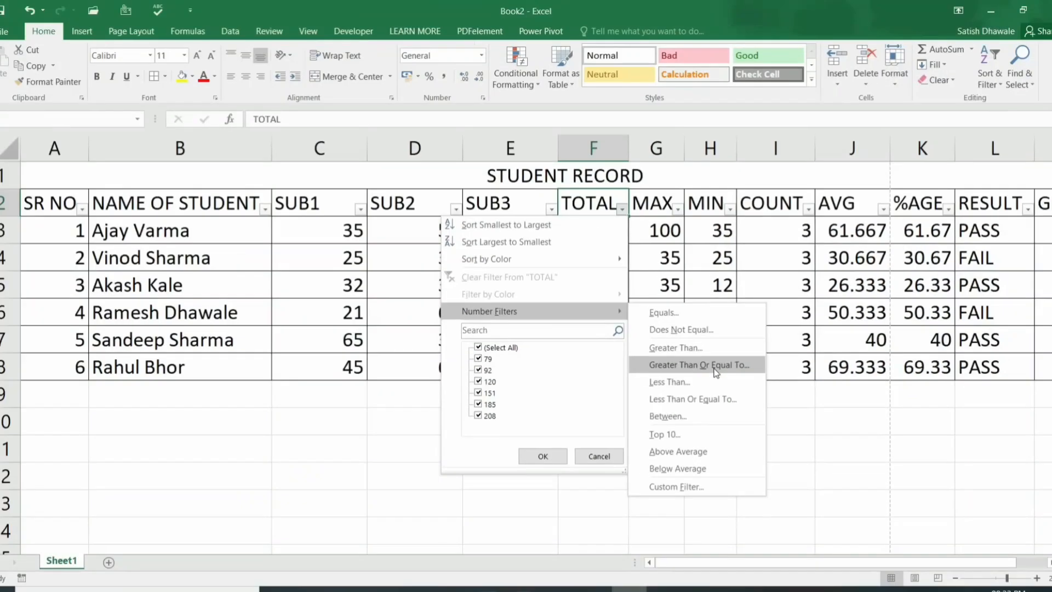
left_click(707, 380)
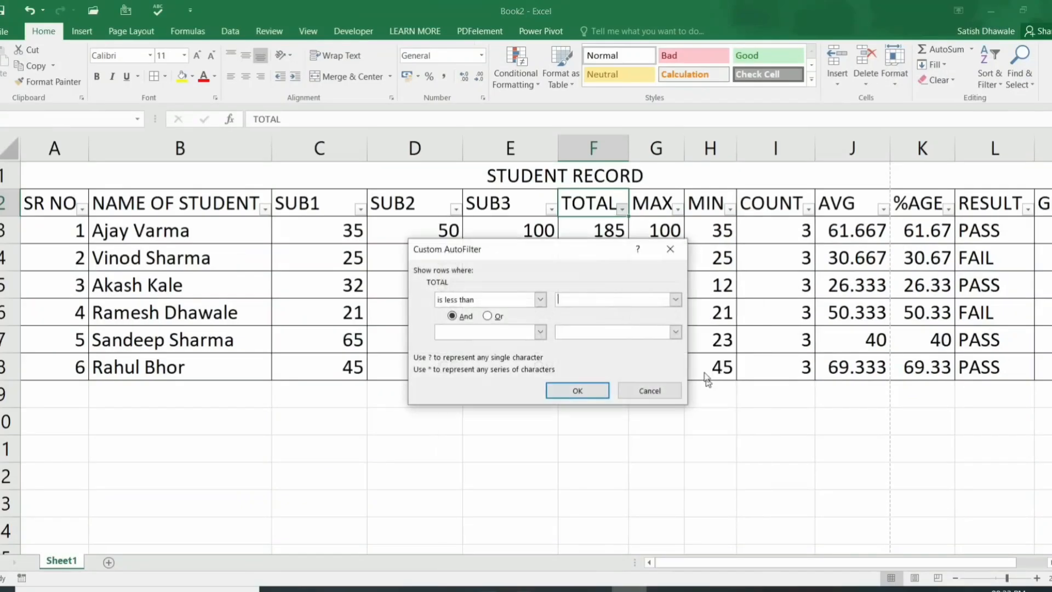
left_click_drag(589, 260, 847, 255)
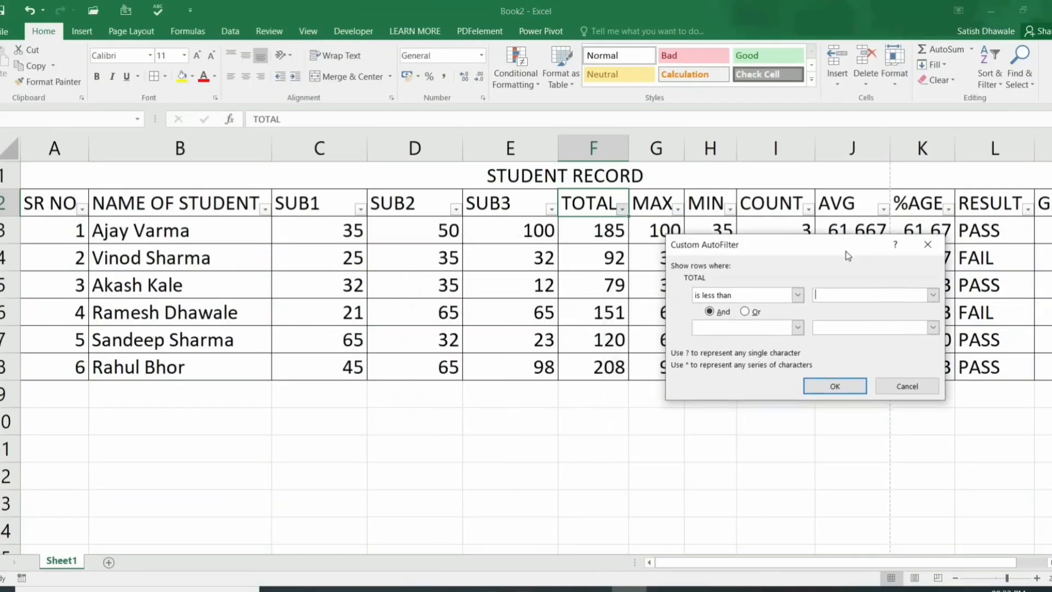
type("150")
left_click(830, 383)
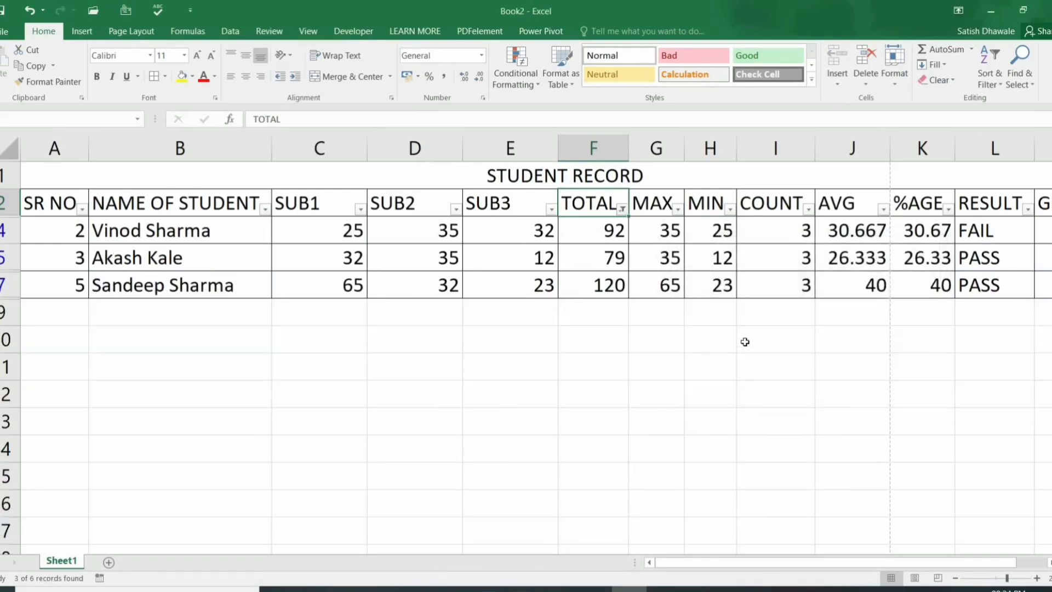
key("ctrl+z")
Step: Close the TOTAL filter list unchanged and open the RESULT column's filter list
left_click(623, 209)
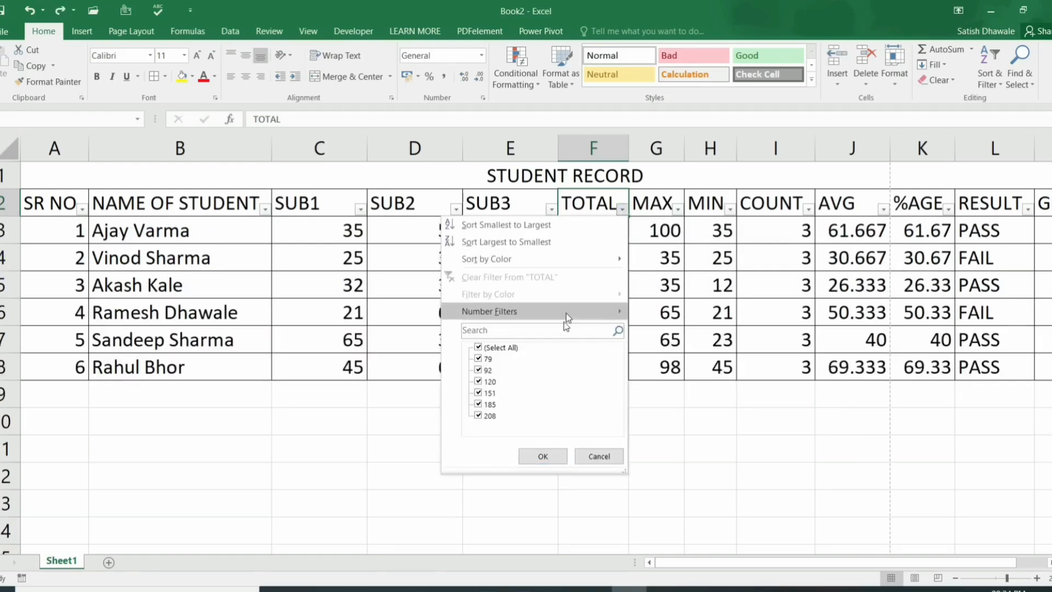
mouse_move(564, 313)
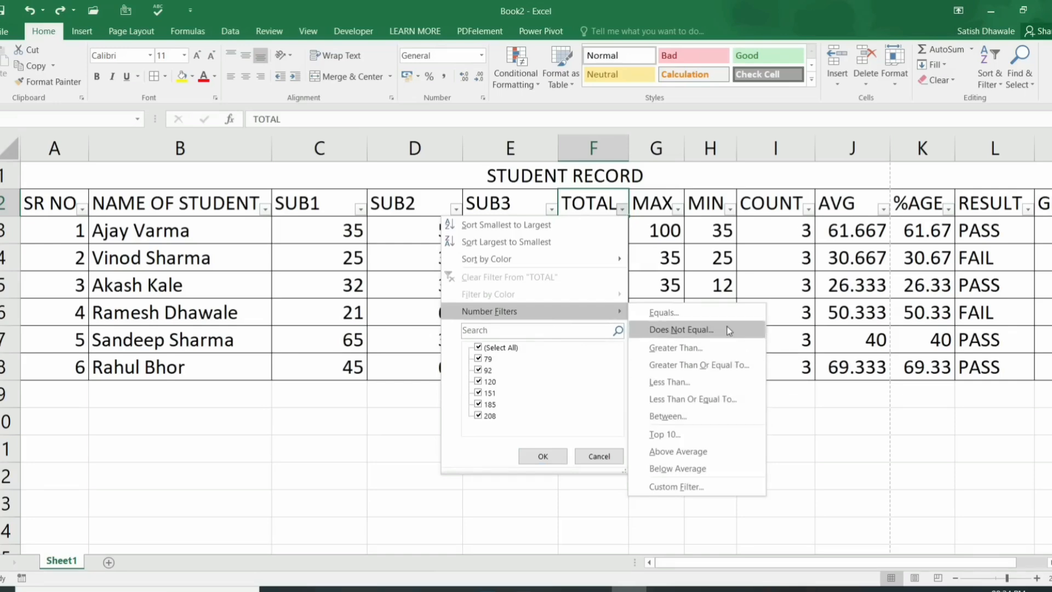
left_click(710, 259)
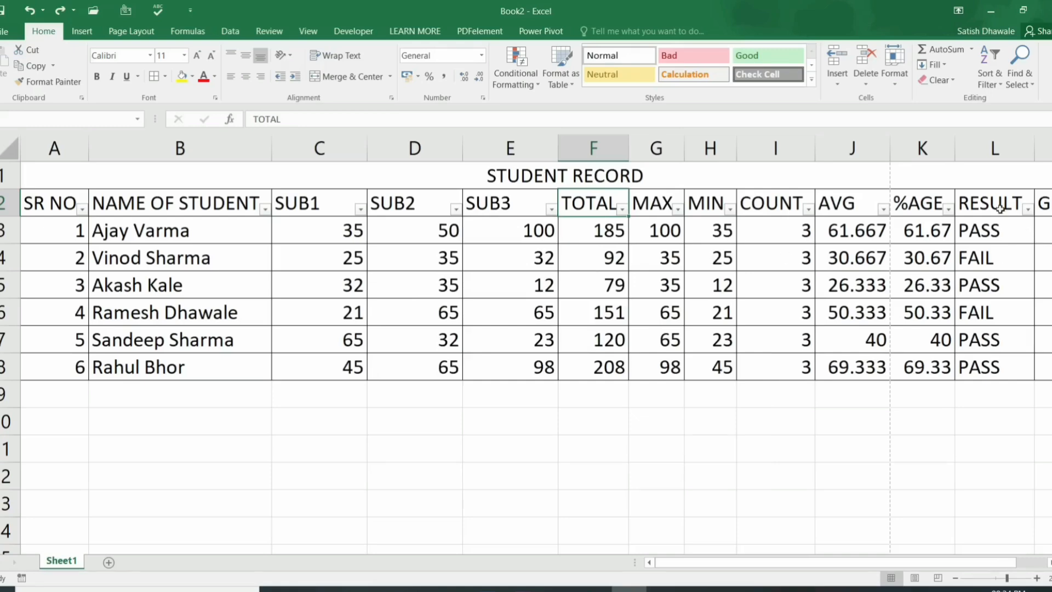
left_click(1030, 214)
left_click(1028, 210)
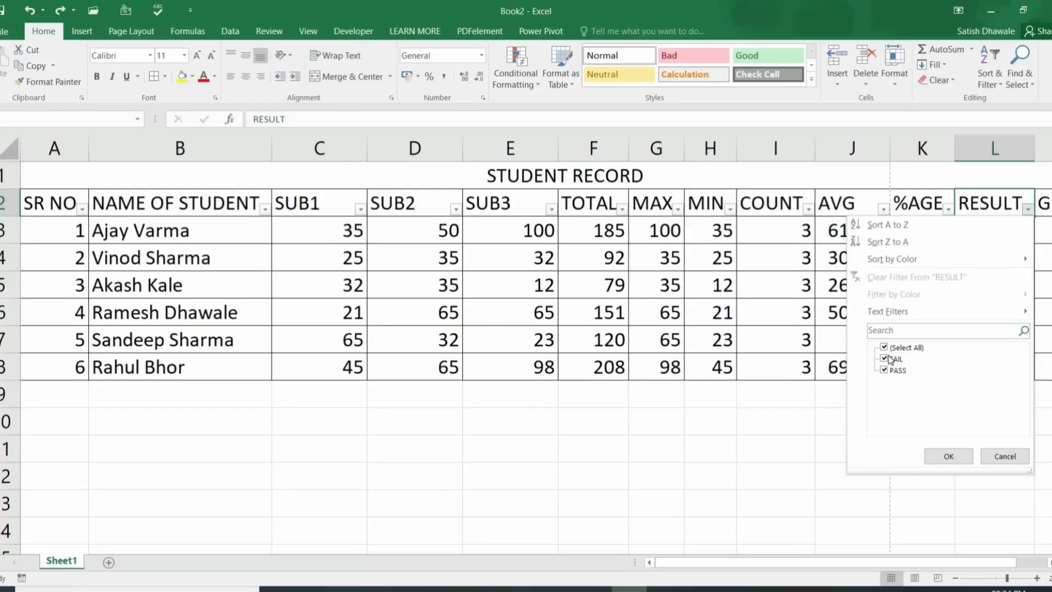
Step: Filter RESULT to show only PASS rows, then undo it
left_click(831, 361)
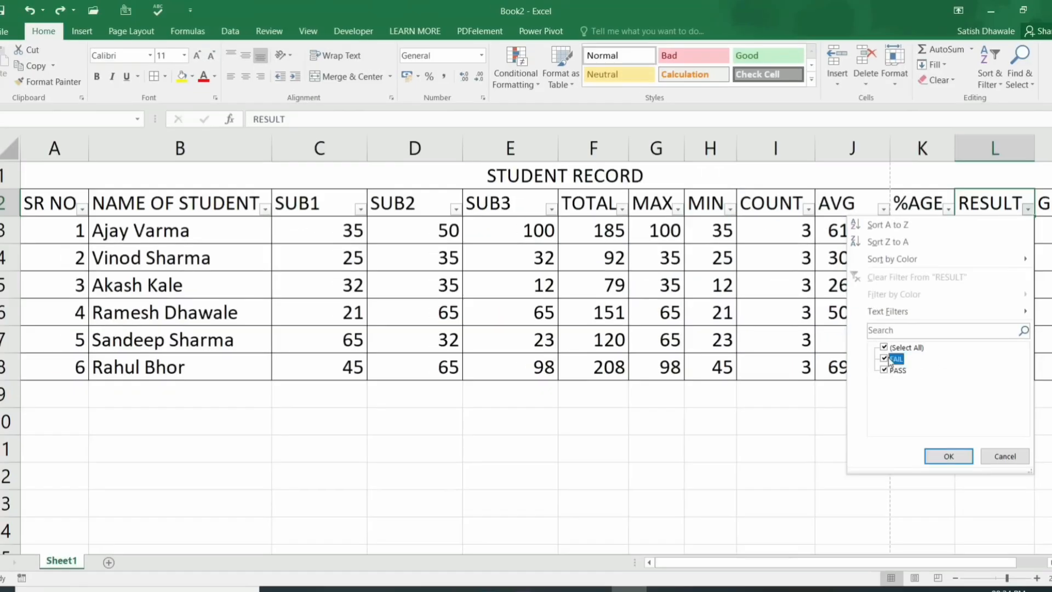
left_click(952, 448)
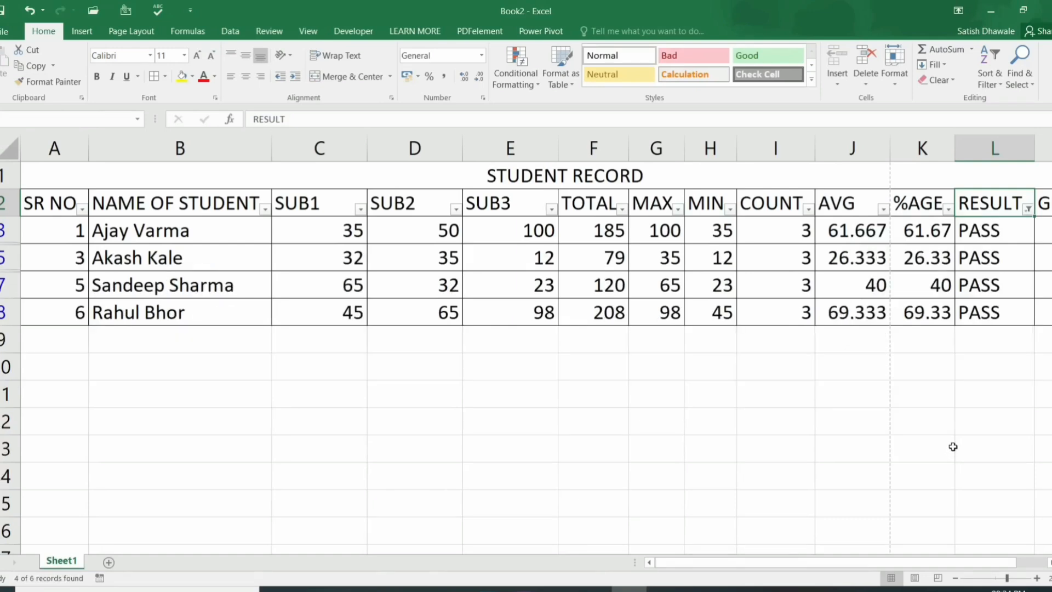
key("ctrl+z")
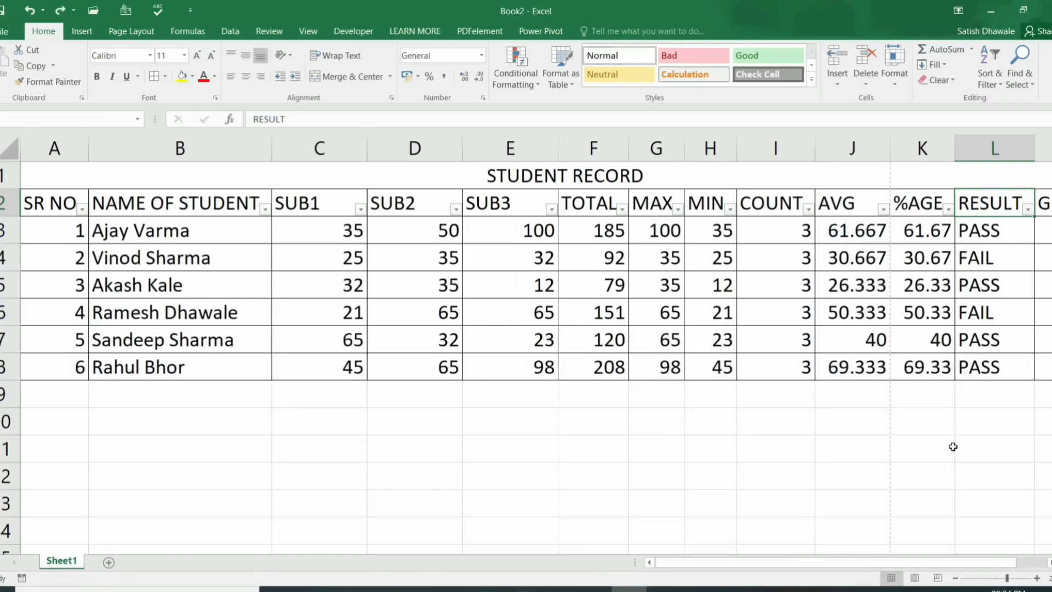
Step: Turn off the header filter buttons with Alt+A+T from the SR NO cell
left_click(75, 206)
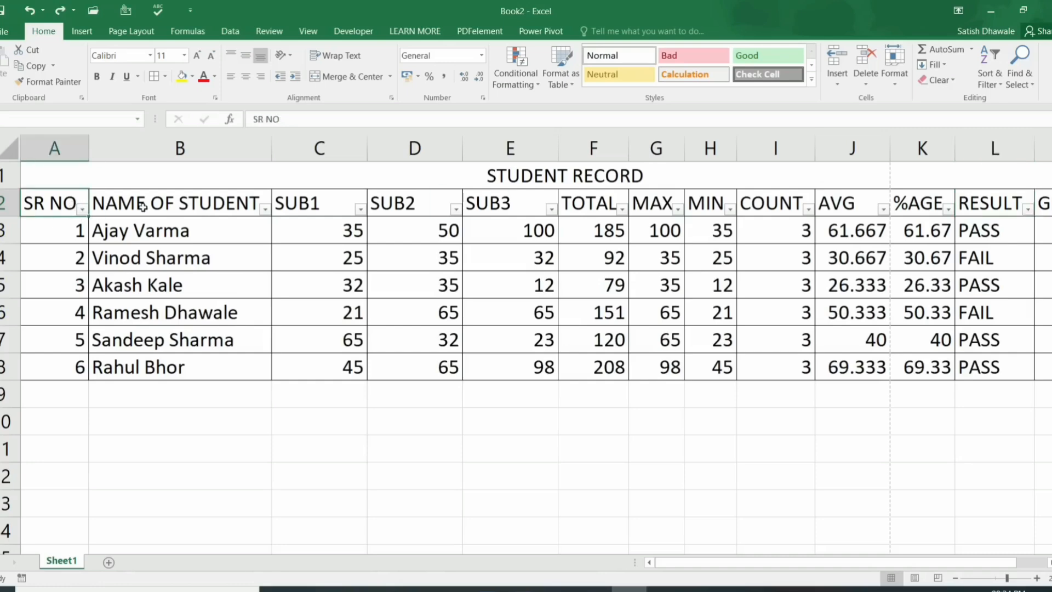
key("alt+a")
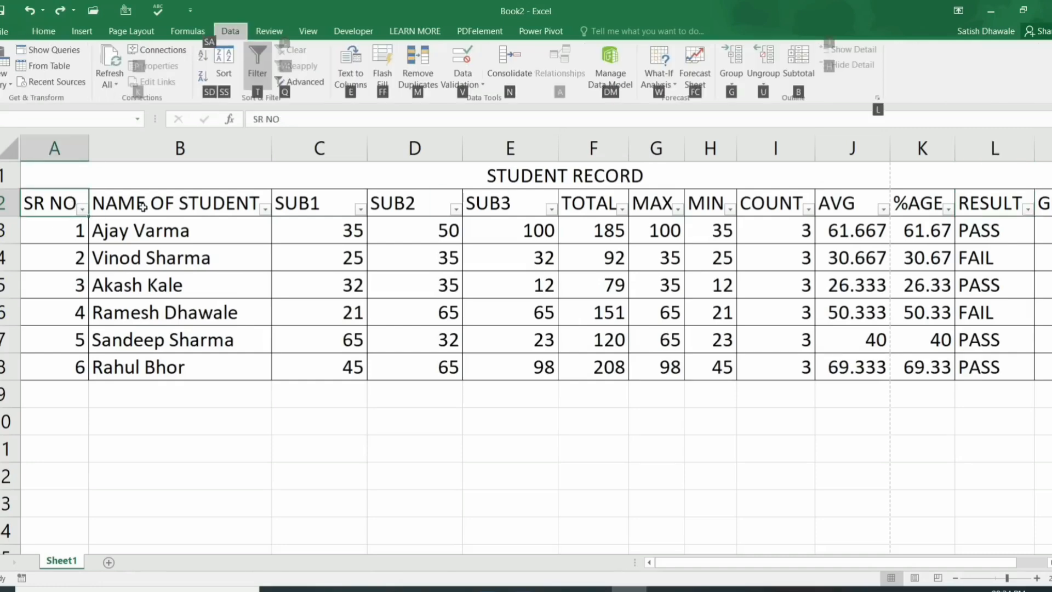
key("t")
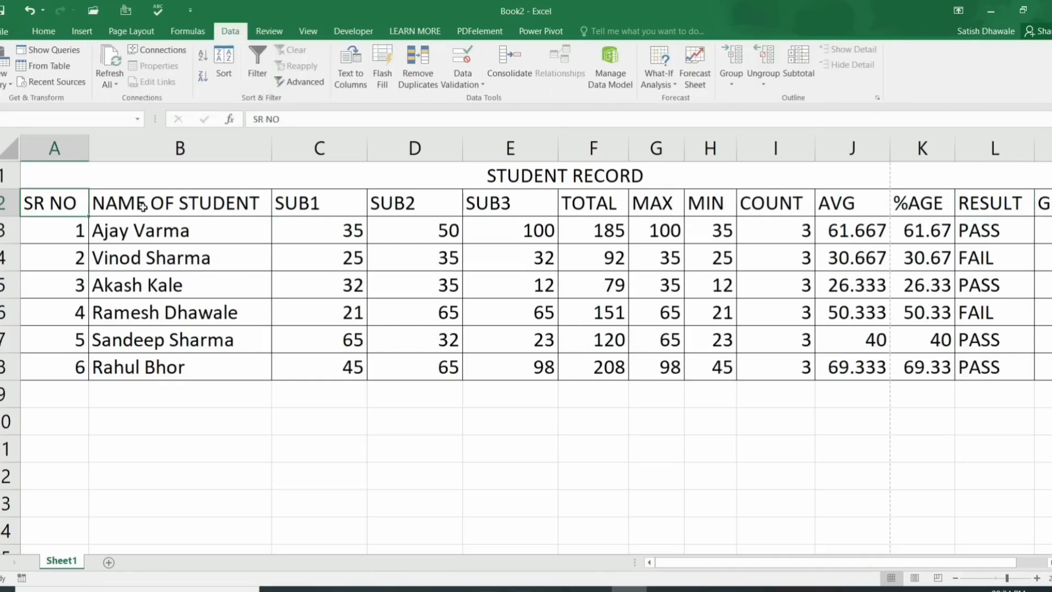